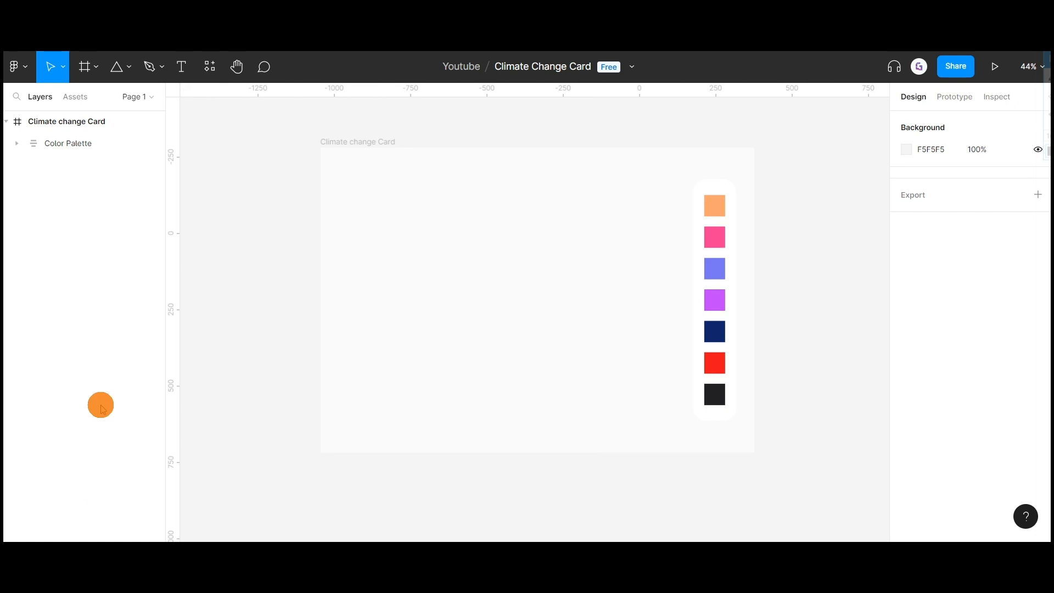
# Step: Draw a 1024 × 800 rectangle in the Climate change Card frame and place it beside the color palette
pyautogui.click(132, 67)
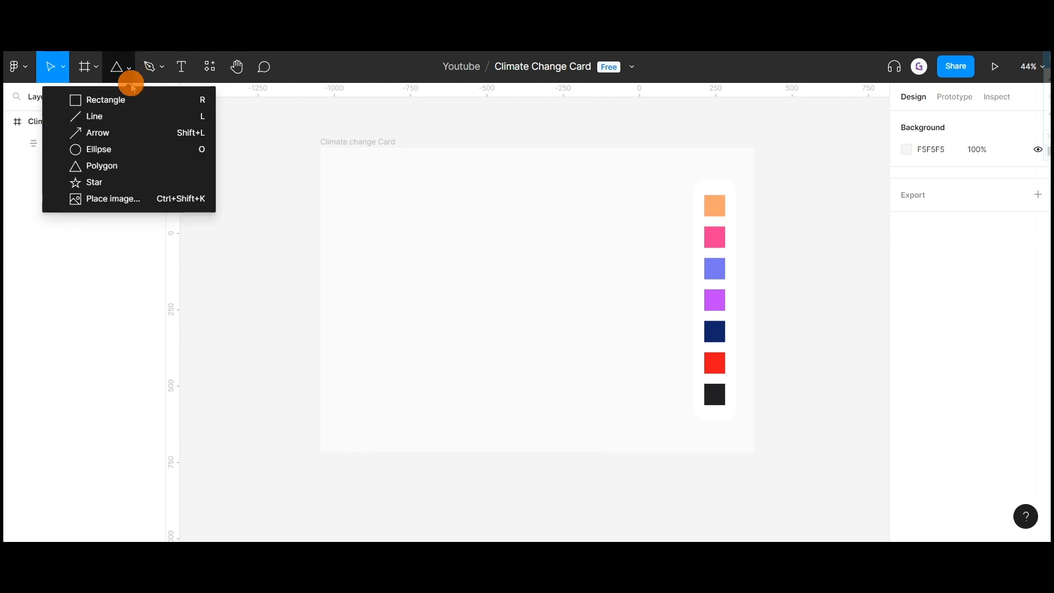
pyautogui.click(126, 98)
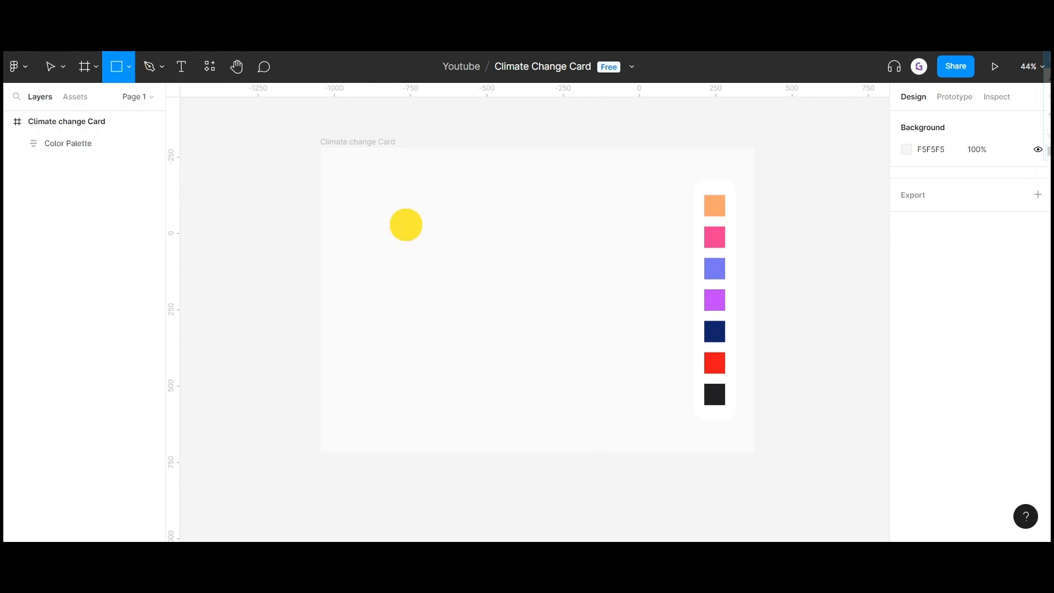
pyautogui.moveTo(405, 224); pyautogui.dragTo(652, 394)
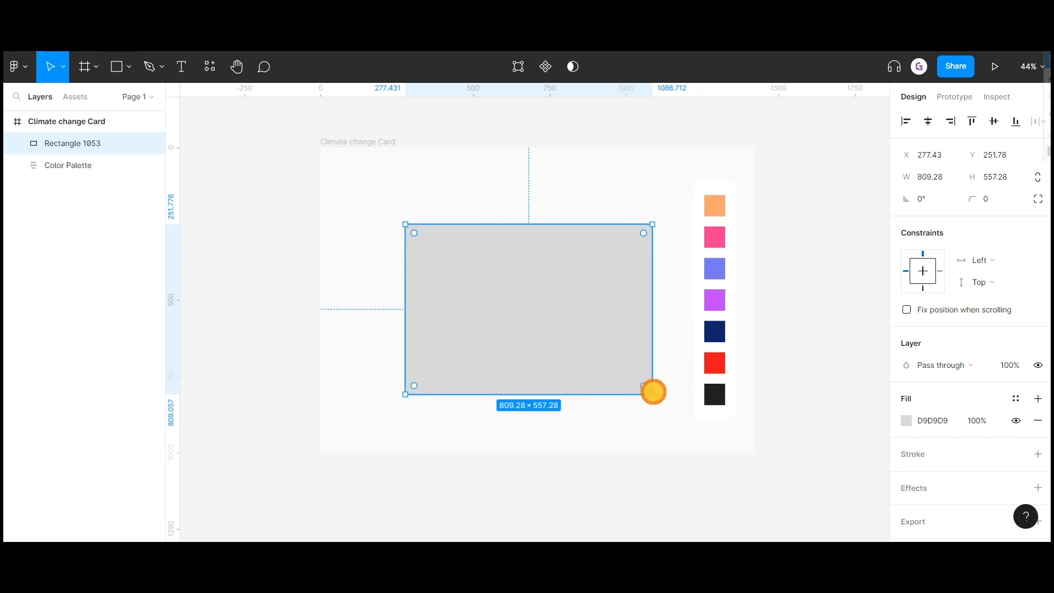
pyautogui.write('1024')
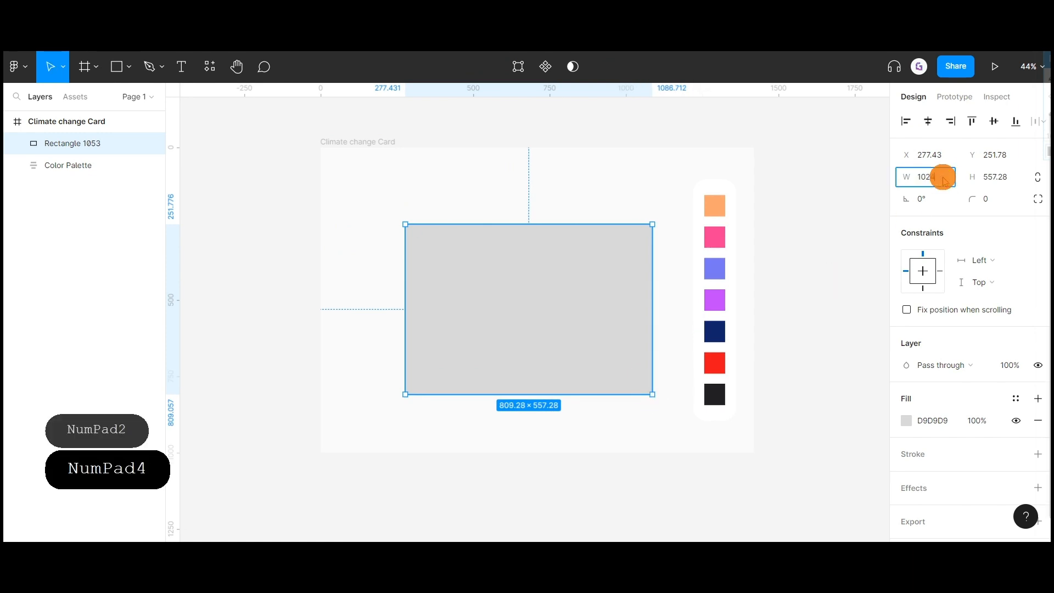
pyautogui.press('Return')
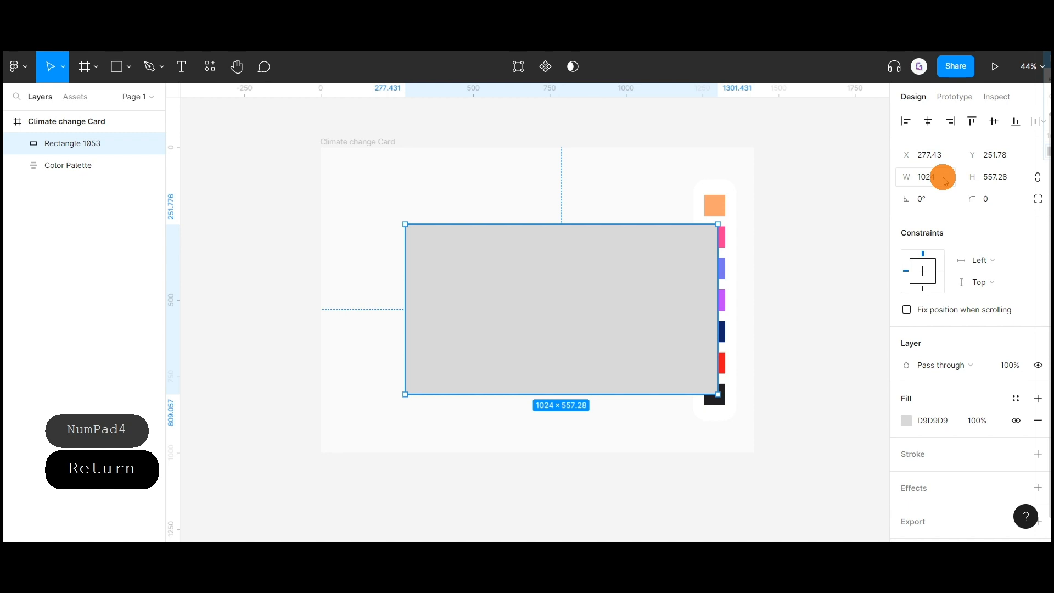
pyautogui.click(1003, 178)
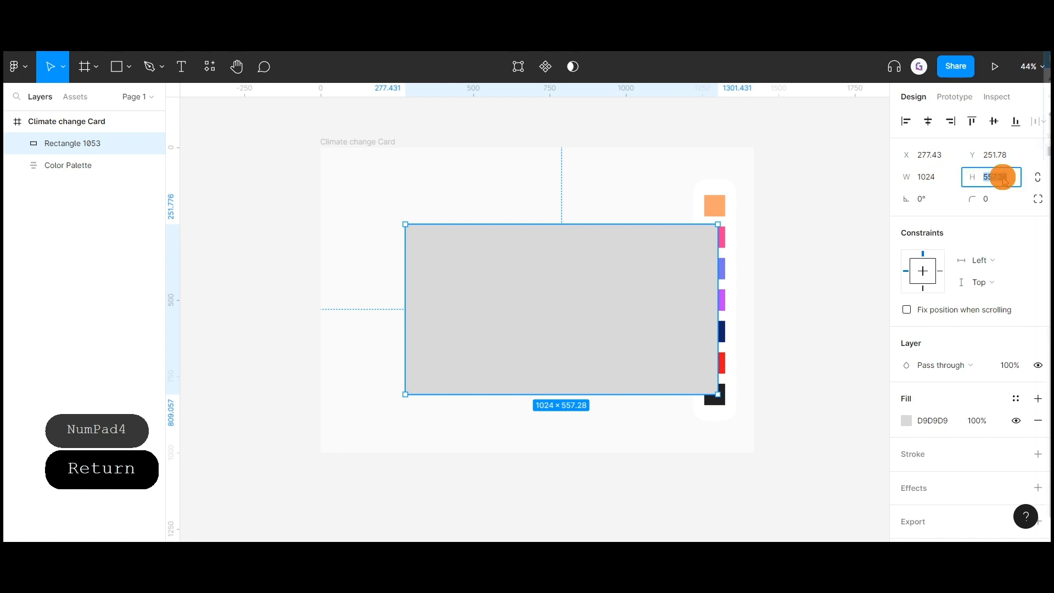
pyautogui.write('800')
pyautogui.press('Return')
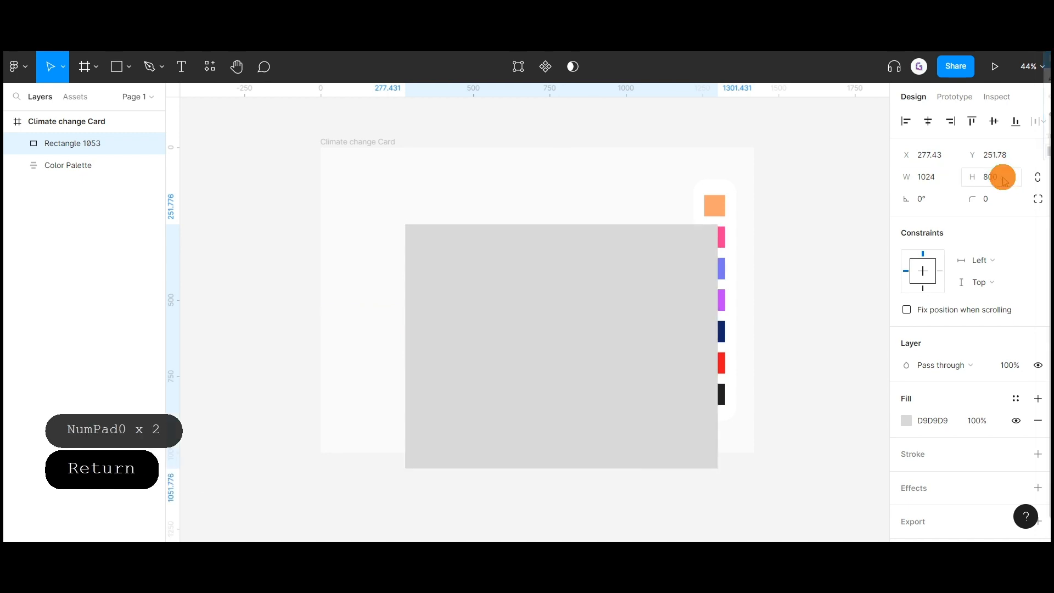
pyautogui.moveTo(554, 336); pyautogui.dragTo(518, 299)
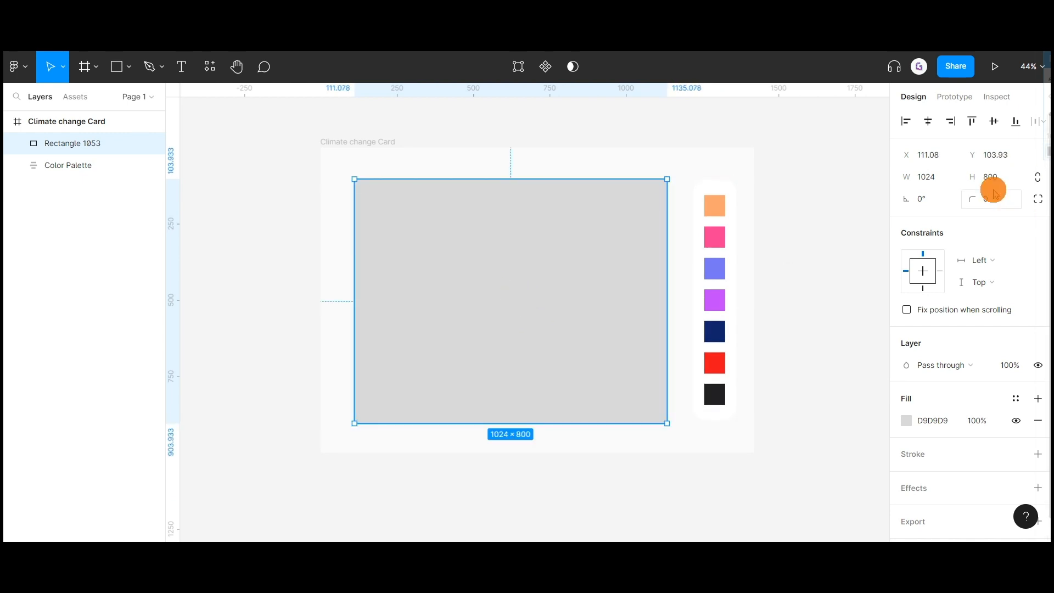
# Step: Set the rectangle's corner radius to 80 and its corner smoothing to 100%
pyautogui.write('80')
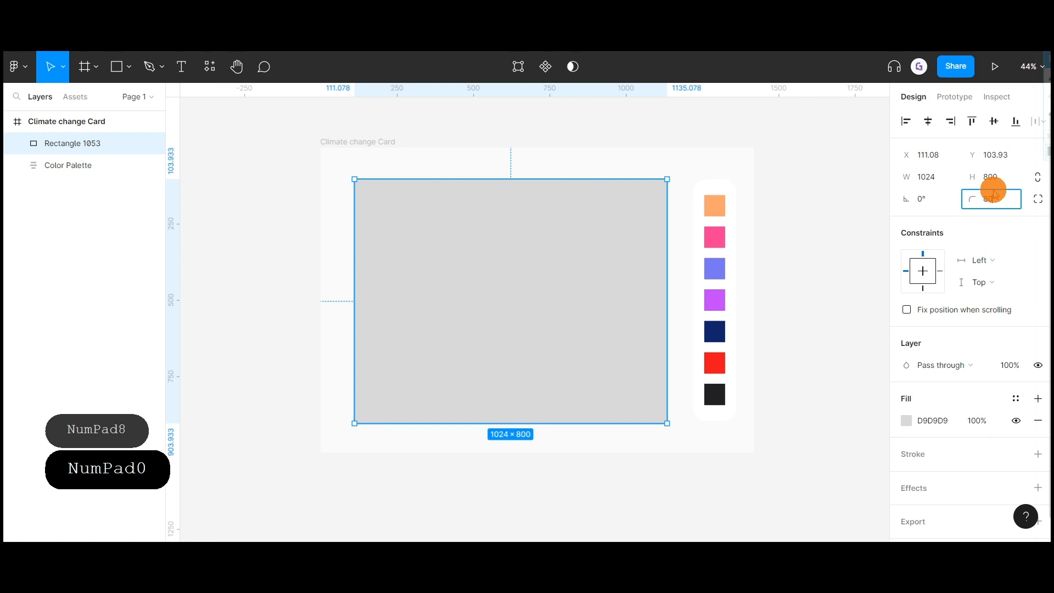
pyautogui.press('Return')
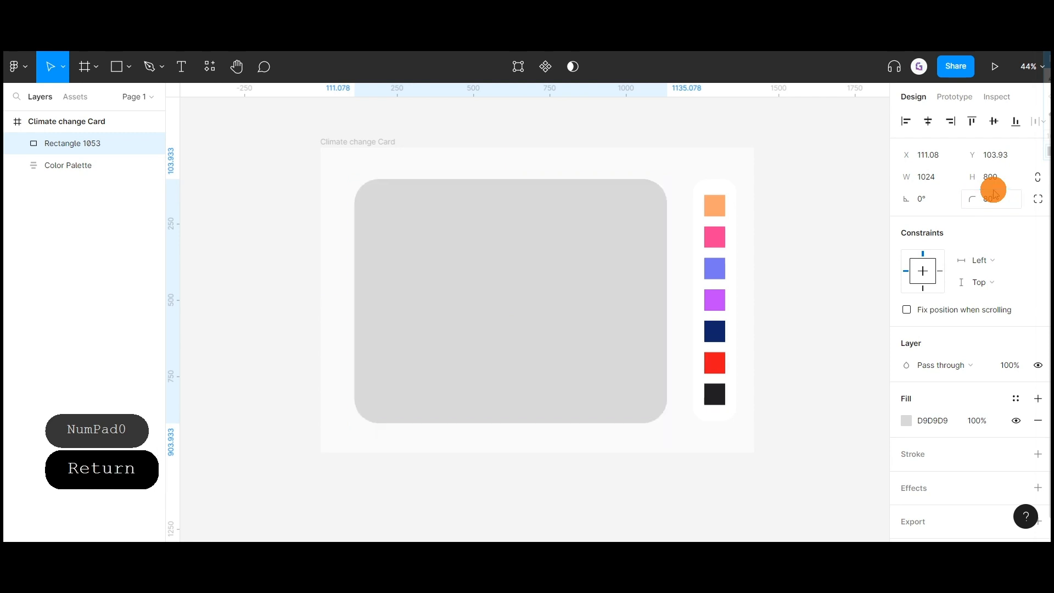
pyautogui.click(1037, 198)
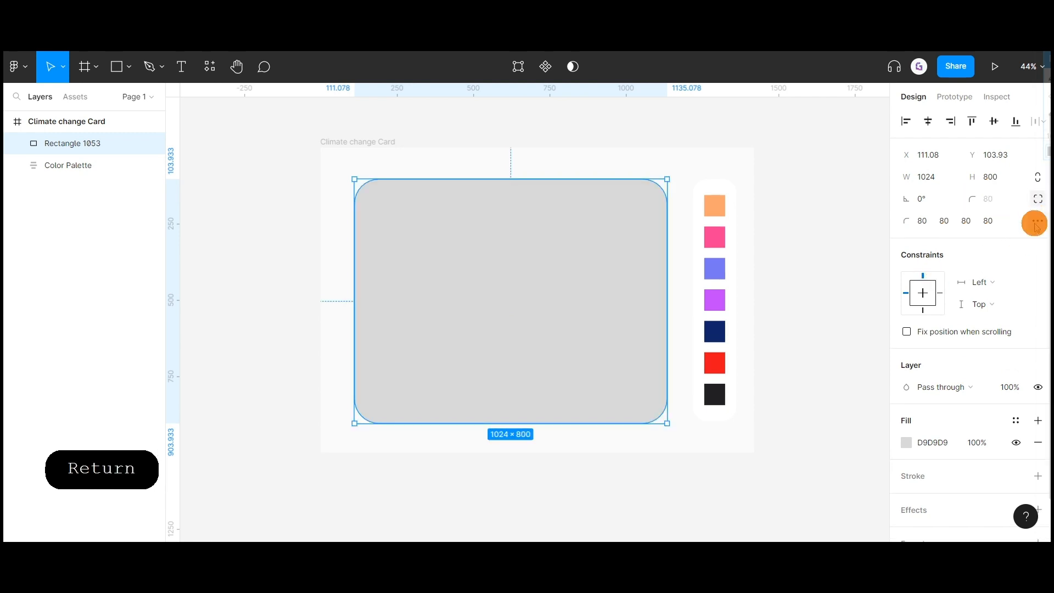
pyautogui.click(1035, 220)
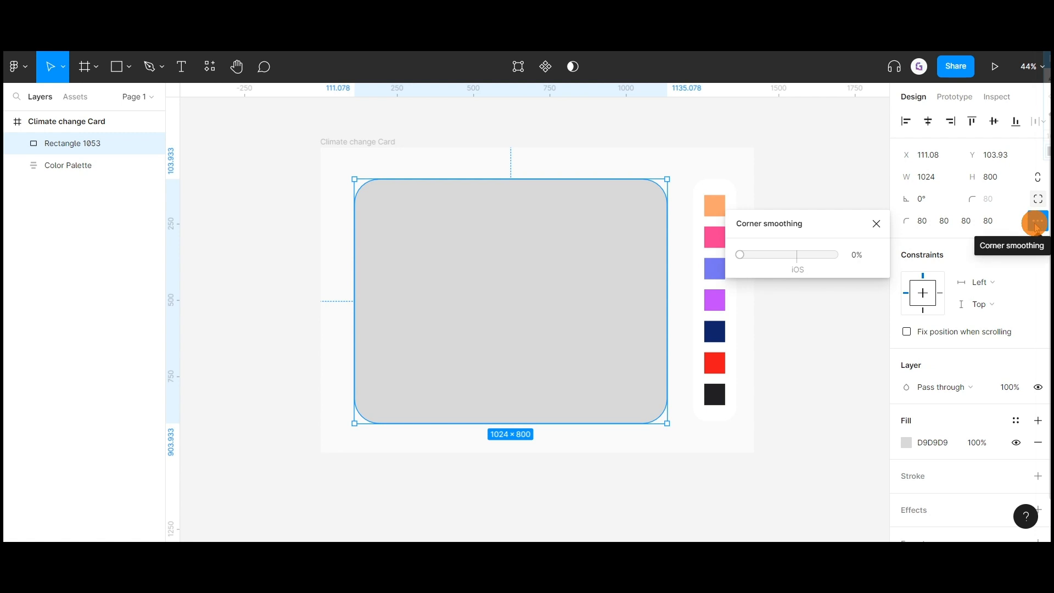
pyautogui.moveTo(741, 254); pyautogui.dragTo(948, 260)
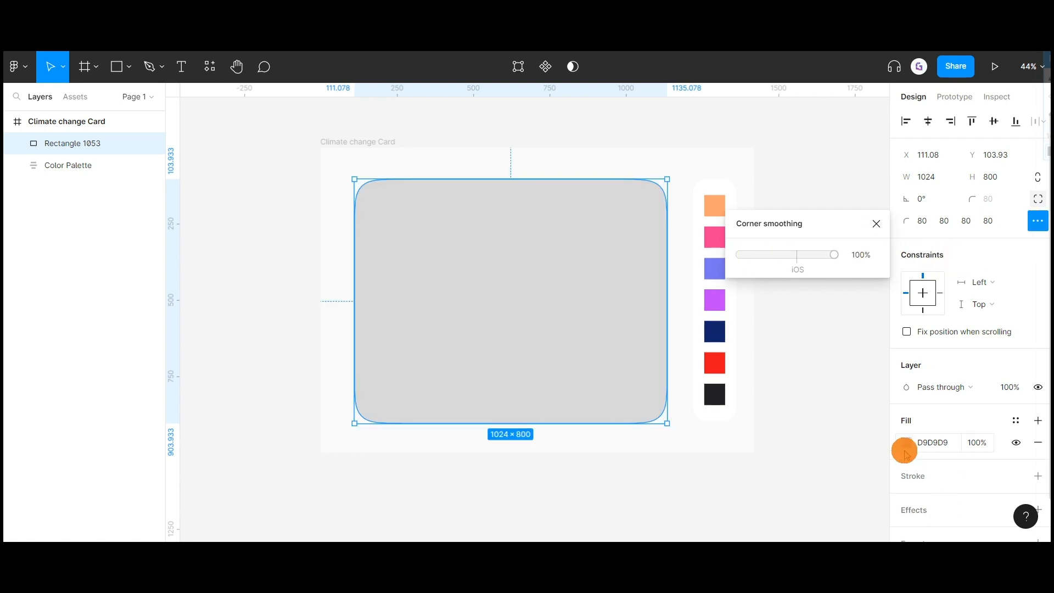
# Step: Fill the rounded rectangle with solid black, 000000
pyautogui.click(906, 442)
pyautogui.moveTo(738, 354); pyautogui.dragTo(711, 381)
pyautogui.click(630, 113)
# Step: Duplicate the black rectangle and set the copy's height to 500, keeping its top edge in place
pyautogui.click(549, 328)
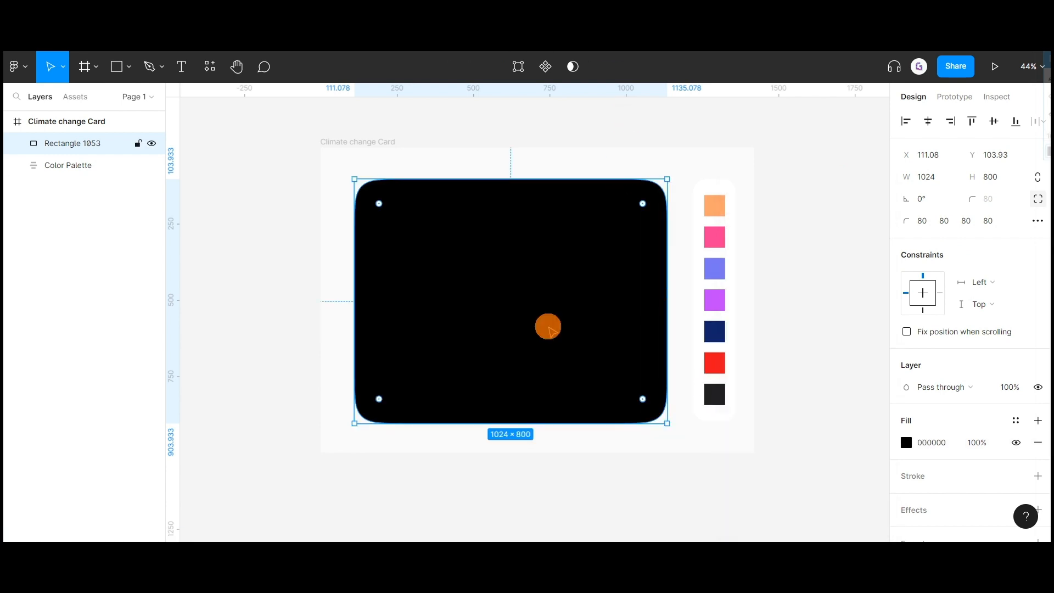
pyautogui.hotkey('ctrl', 'd')
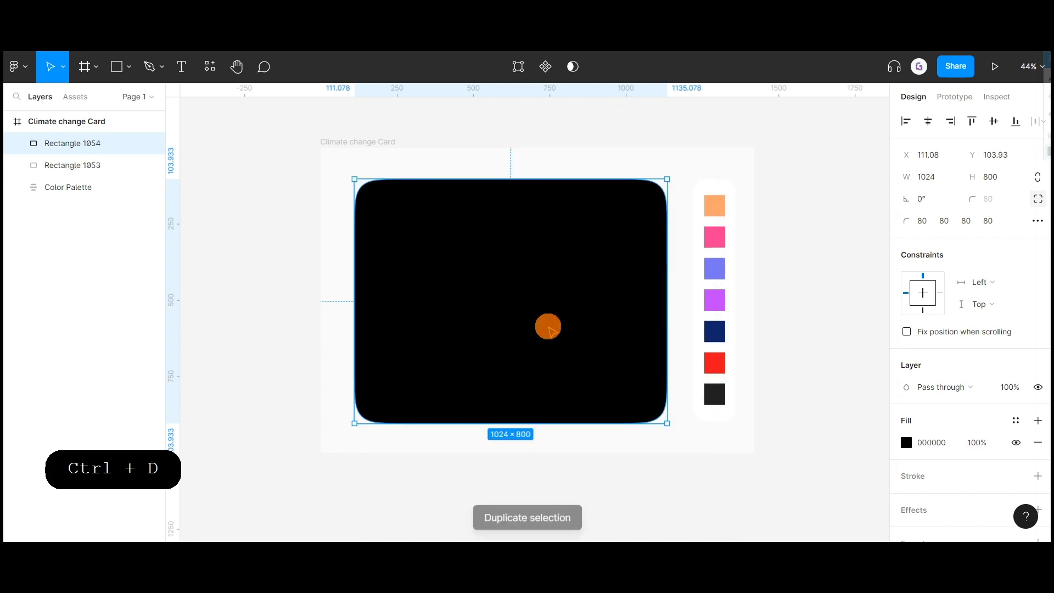
pyautogui.moveTo(511, 424); pyautogui.dragTo(501, 285)
pyautogui.click(1012, 183)
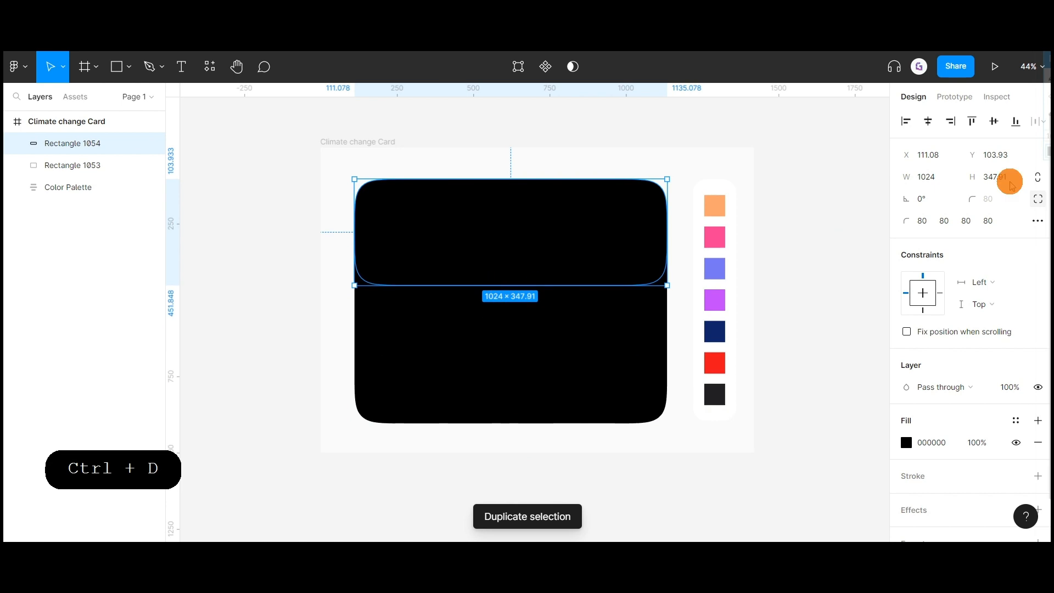
pyautogui.write('500')
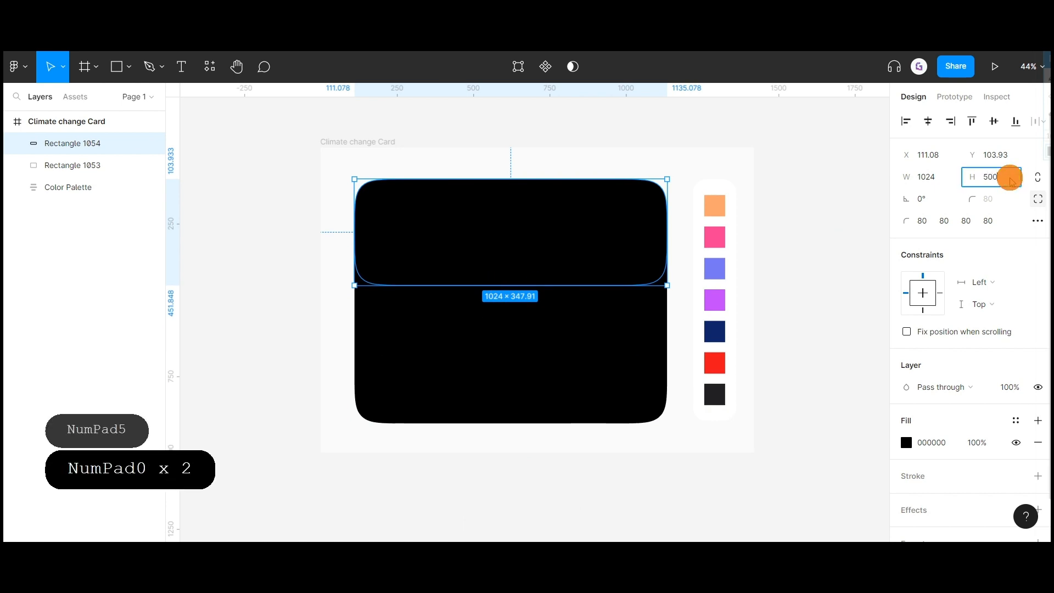
pyautogui.press('Return')
# Step: Fill the shorter duplicate rectangle with solid white, FFFFFF
pyautogui.click(906, 443)
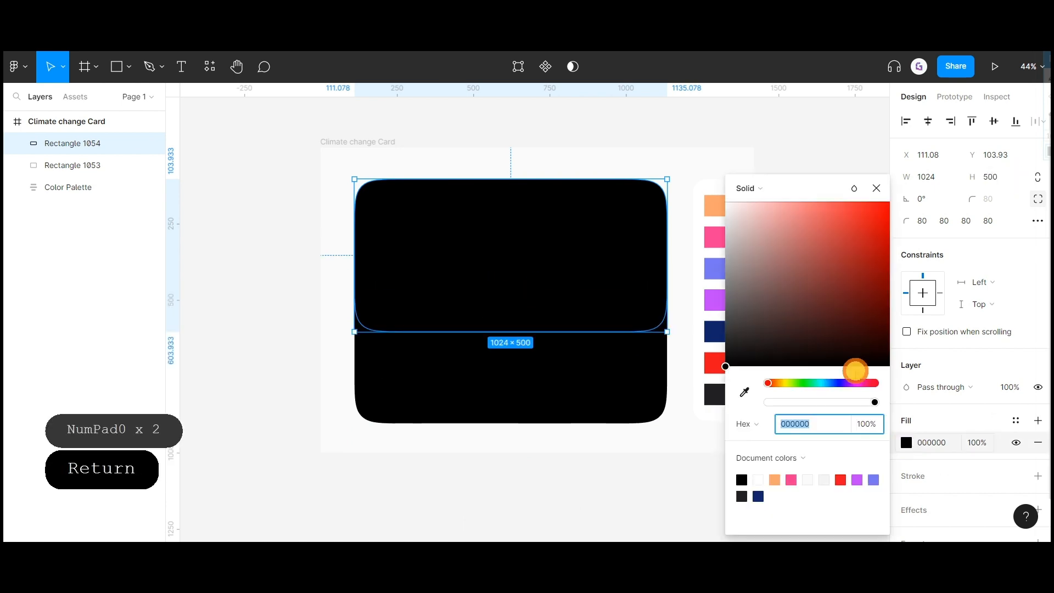
pyautogui.moveTo(792, 267); pyautogui.dragTo(697, 165)
pyautogui.click(647, 127)
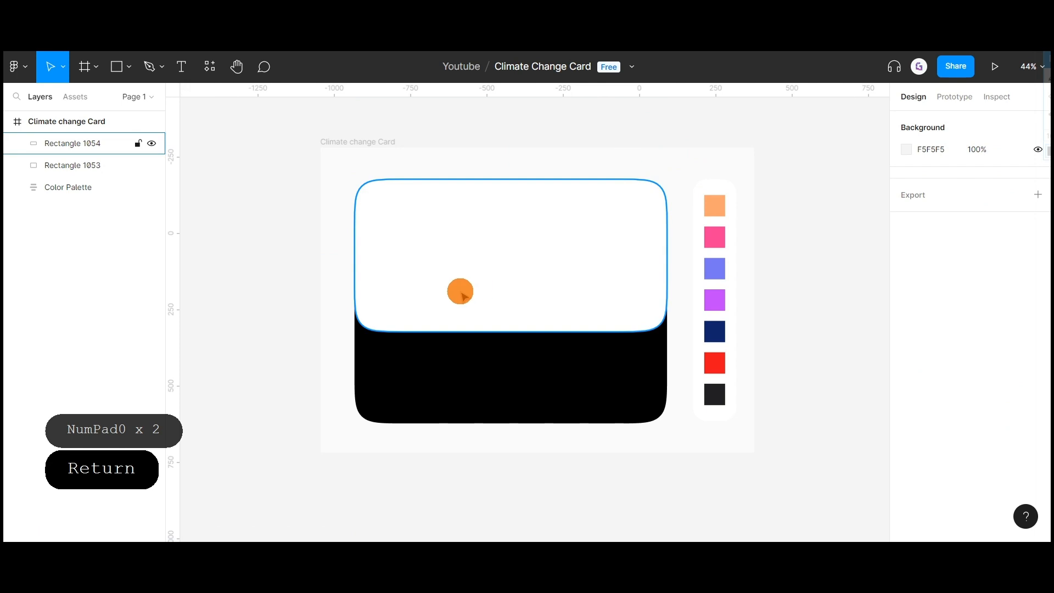
# Step: Widen the white rectangle evenly on both sides to about 1080 so it extends beyond the black one
pyautogui.click(655, 271)
pyautogui.moveTo(665, 264); pyautogui.dragTo(676, 265)
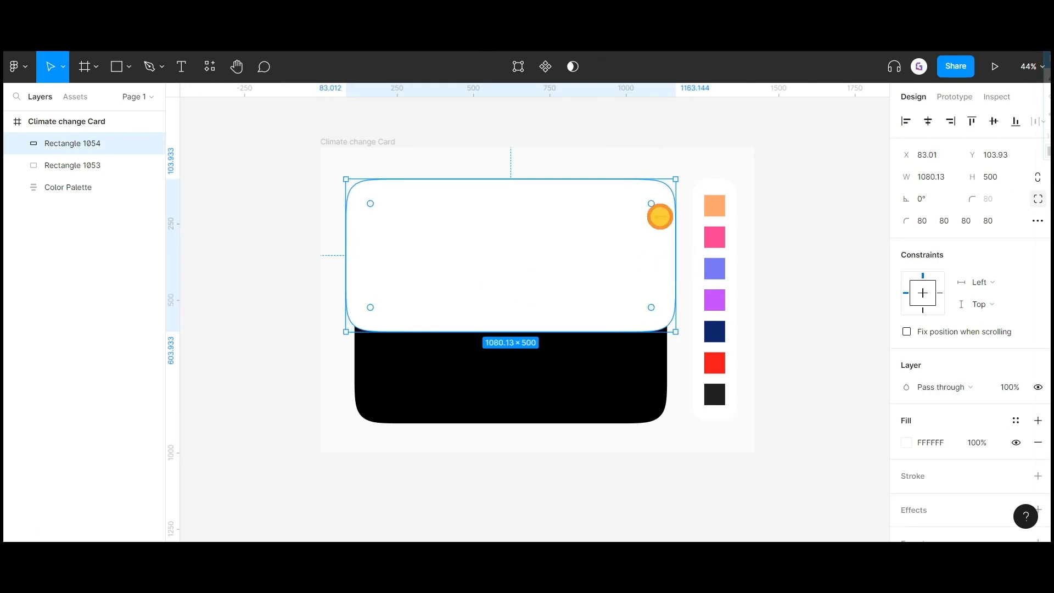
pyautogui.click(637, 133)
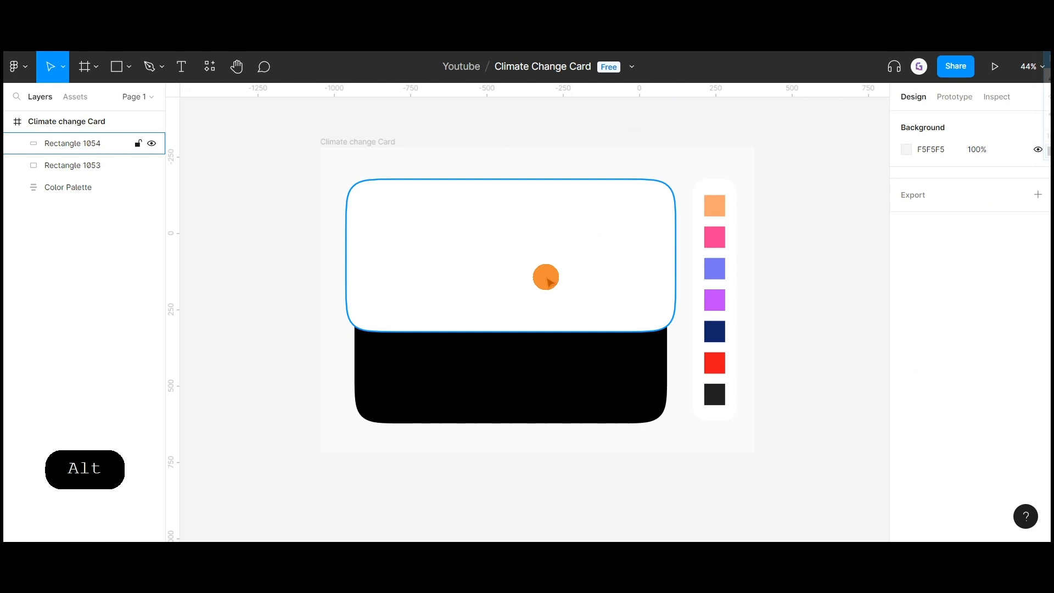
pyautogui.click(516, 352)
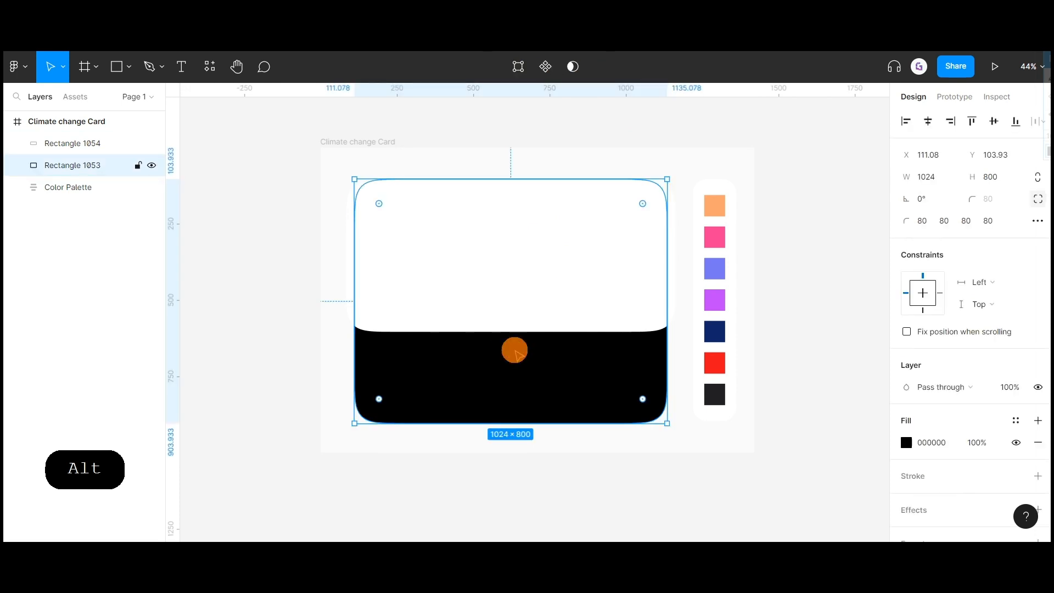
pyautogui.click(730, 137)
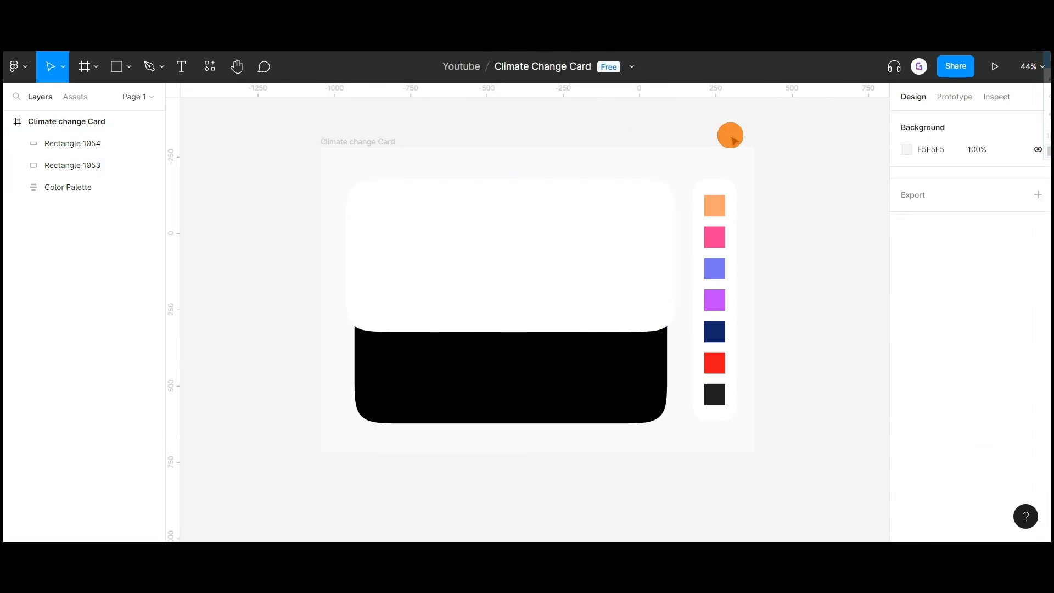
pyautogui.click(206, 69)
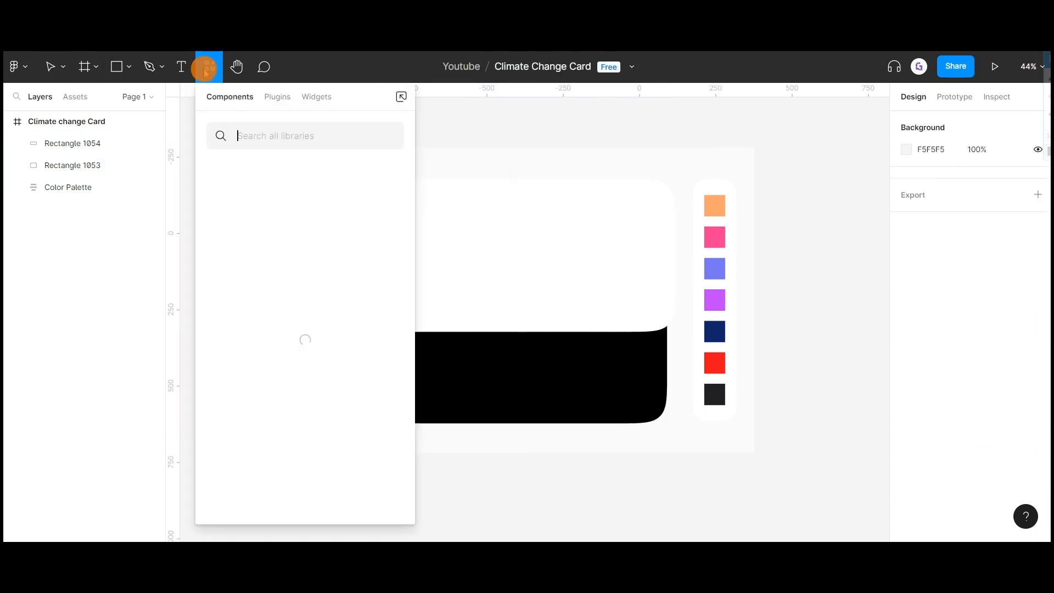
pyautogui.click(280, 99)
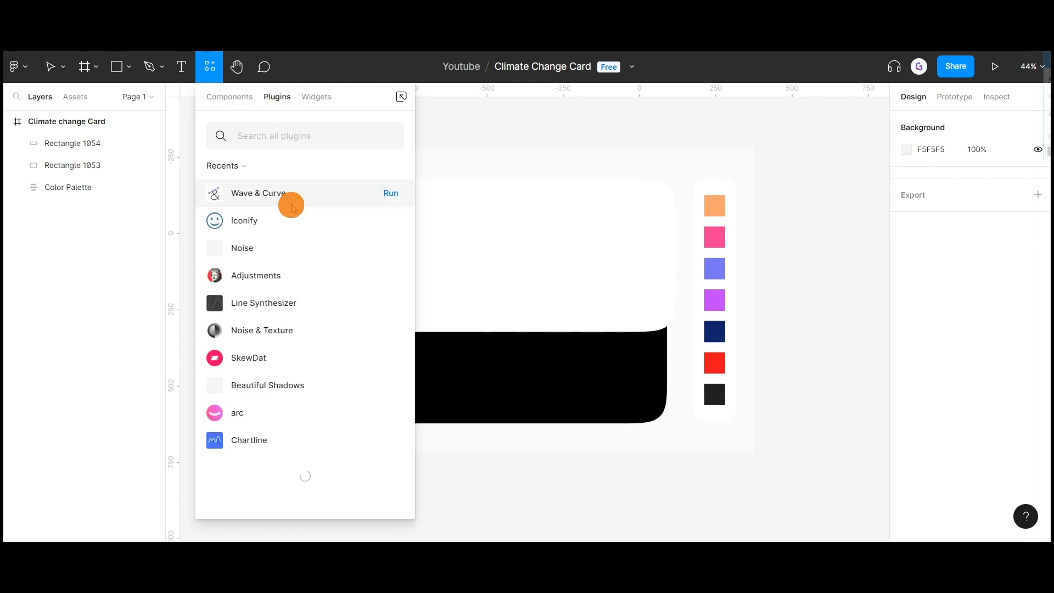
pyautogui.click(393, 221)
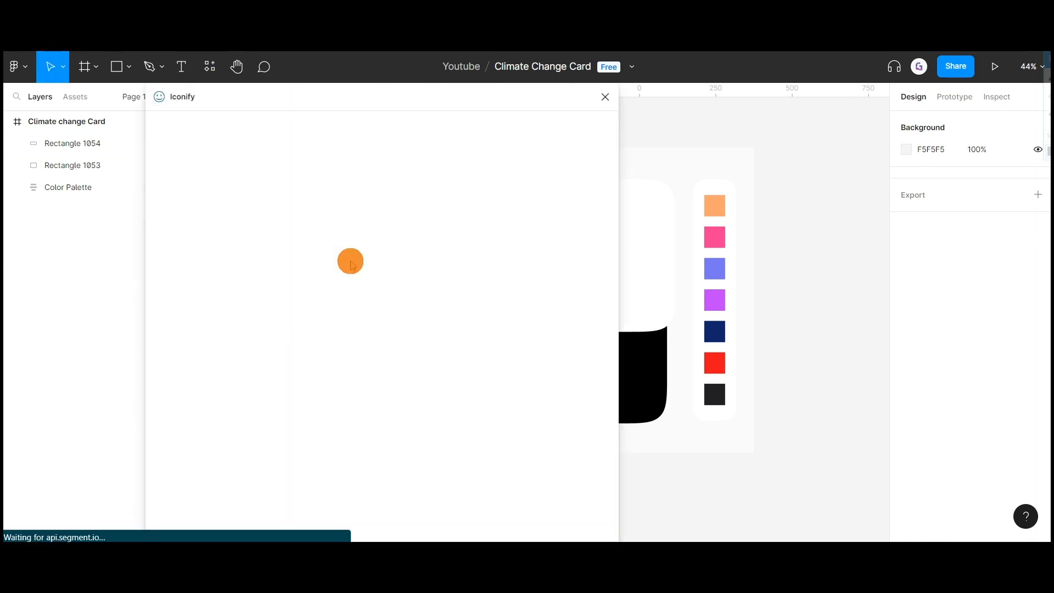
pyautogui.click(606, 97)
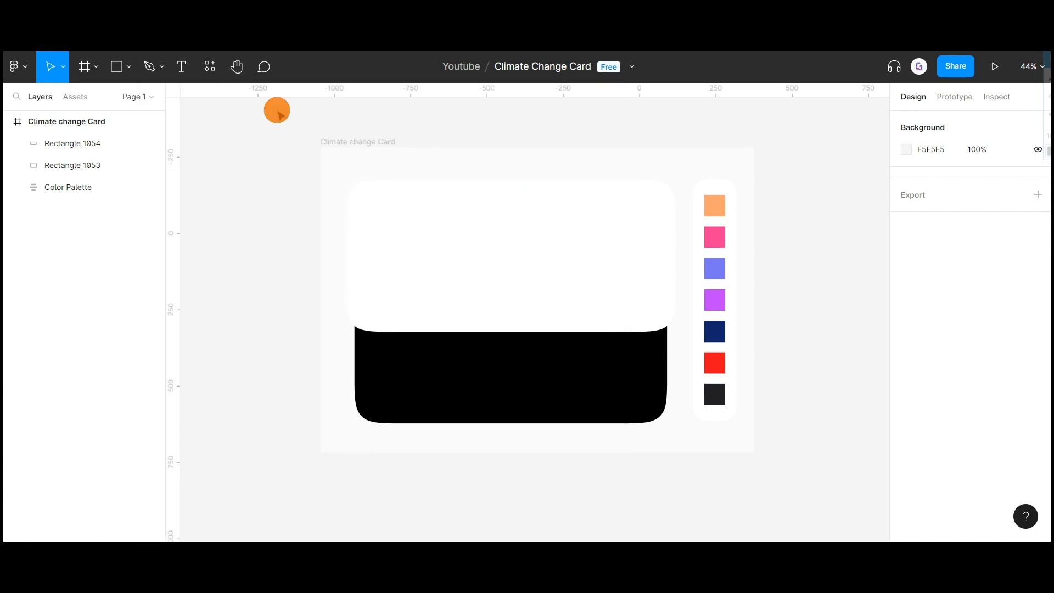
# Step: Search the plugins for Iconify and run it
pyautogui.click(210, 66)
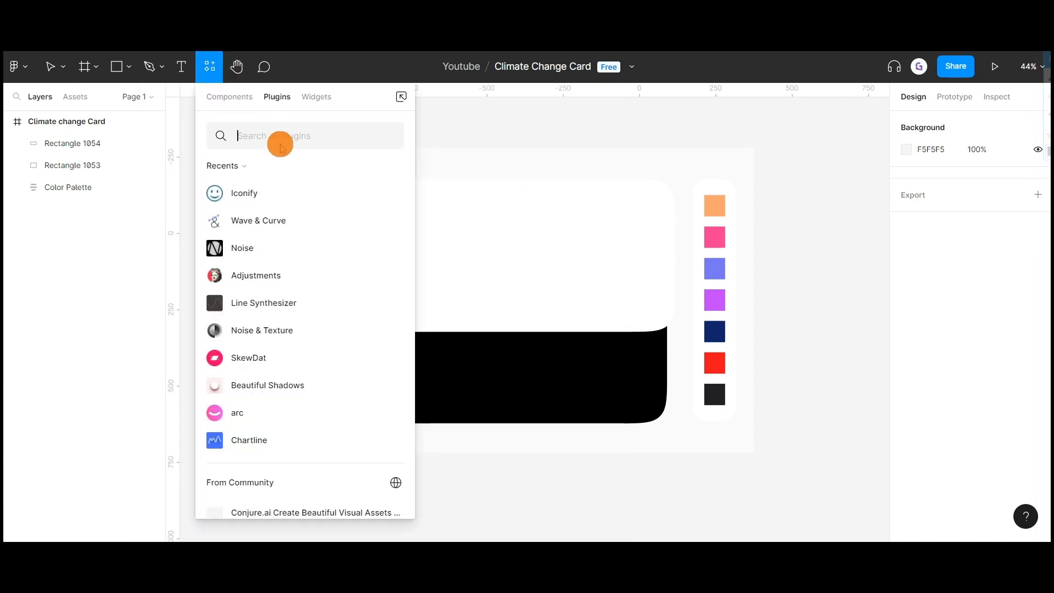
pyautogui.write('iCO')
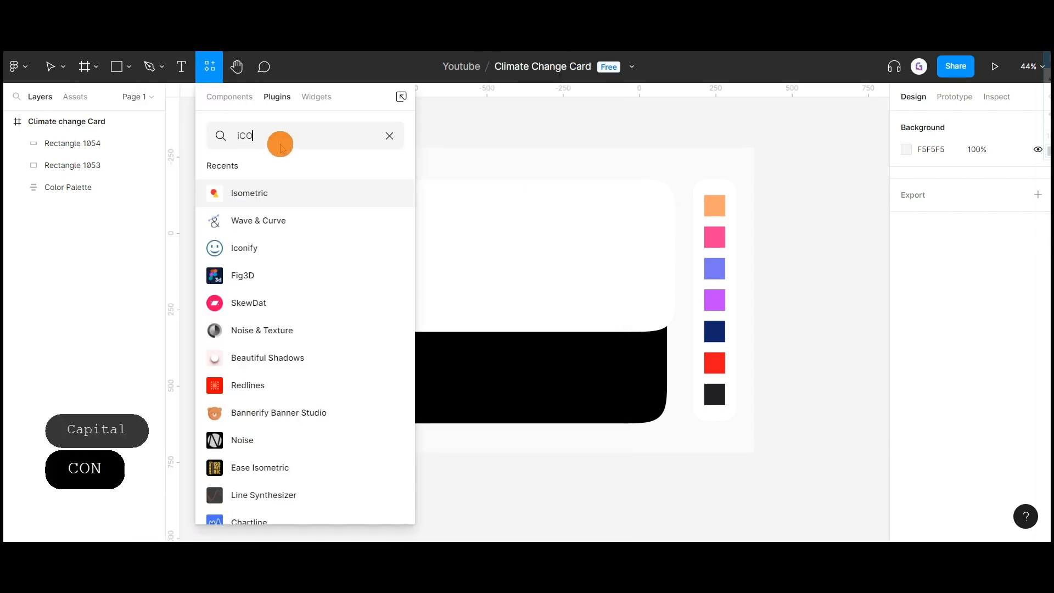
pyautogui.write('NI')
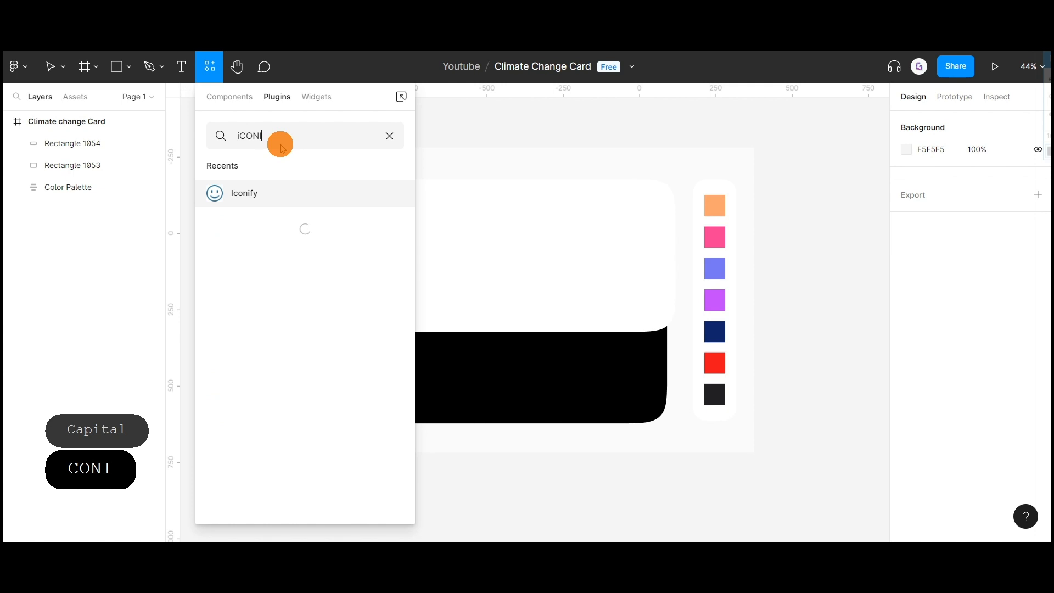
pyautogui.write('F')
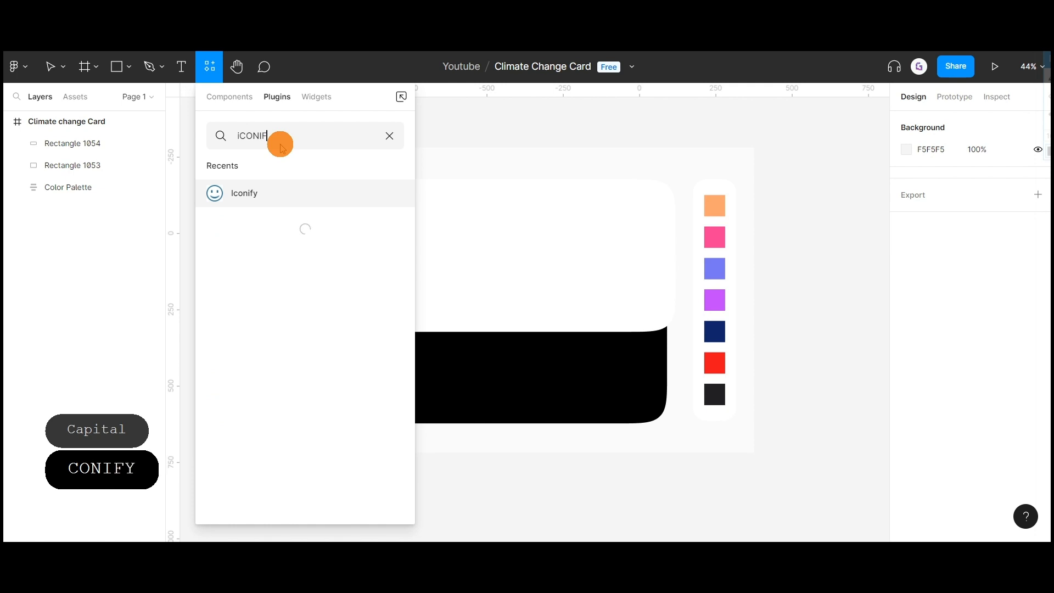
pyautogui.write('Y')
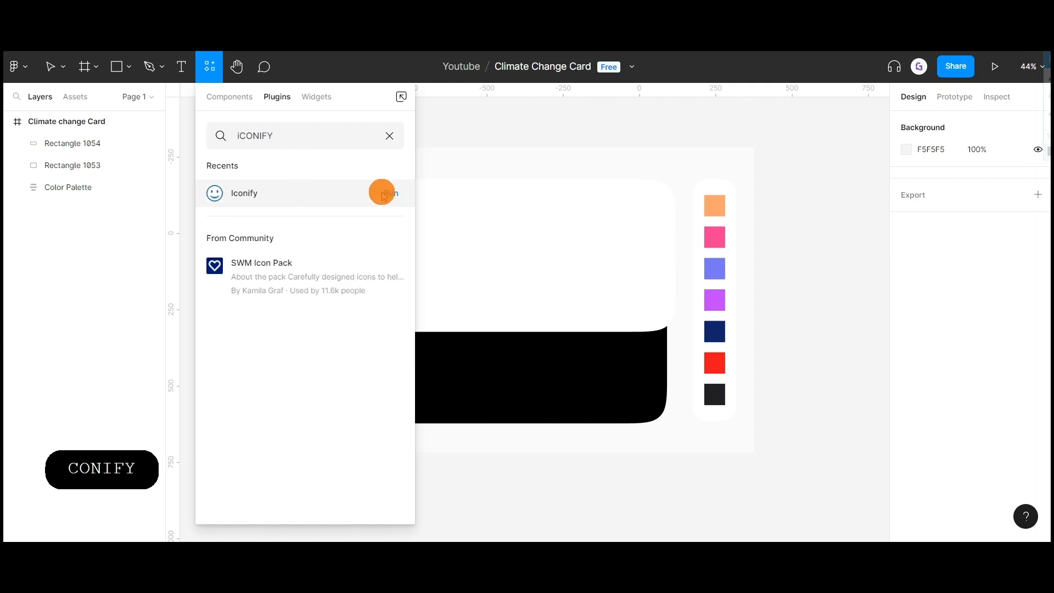
pyautogui.click(395, 193)
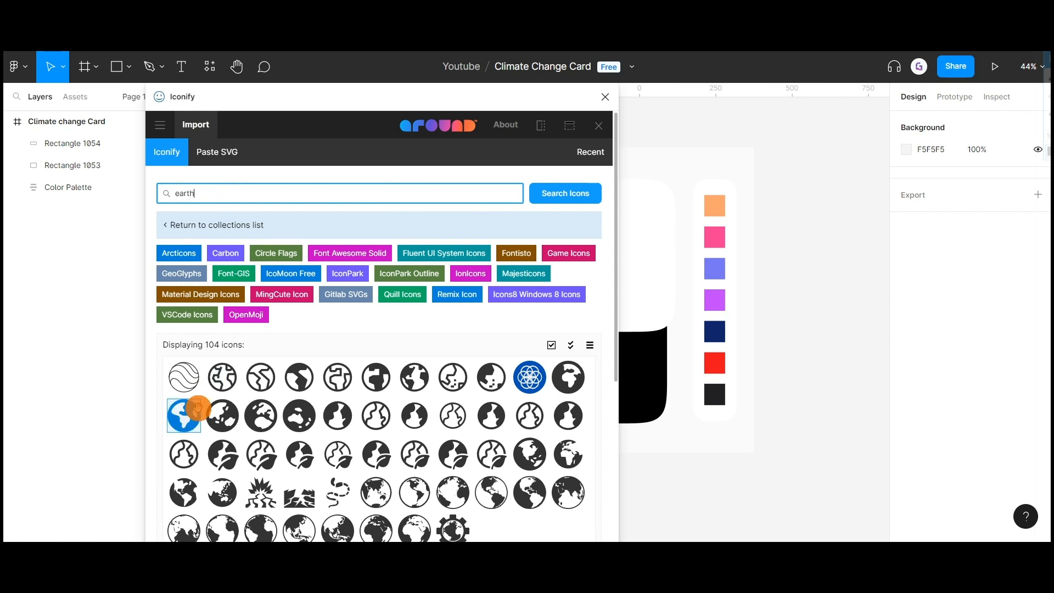
# Step: Import the fa6-solid:earth-americas icon with Iconify and close the plugin
pyautogui.click(184, 414)
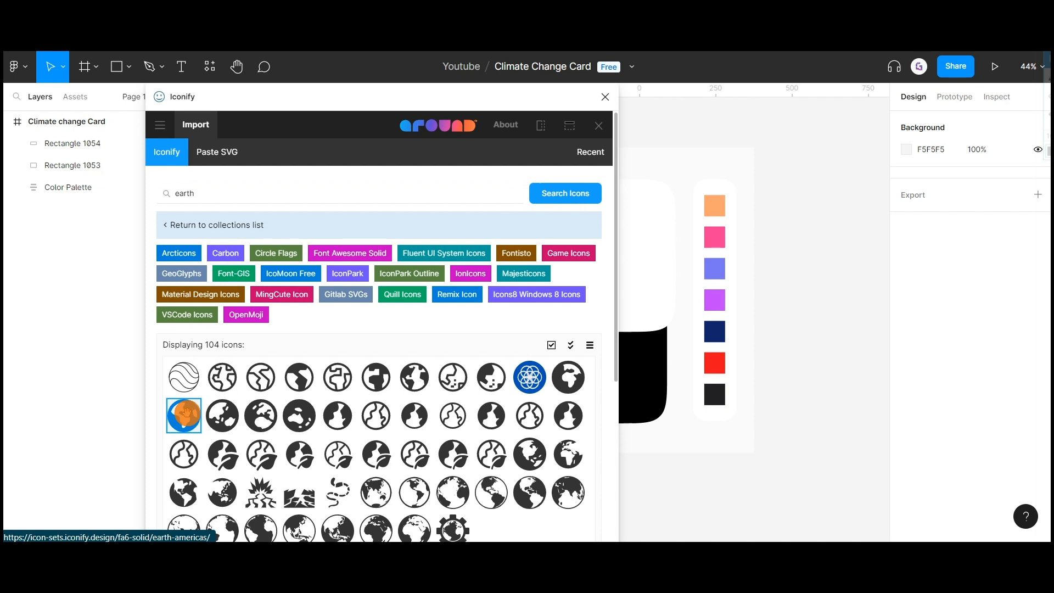
pyautogui.scroll(-5, 184, 414)
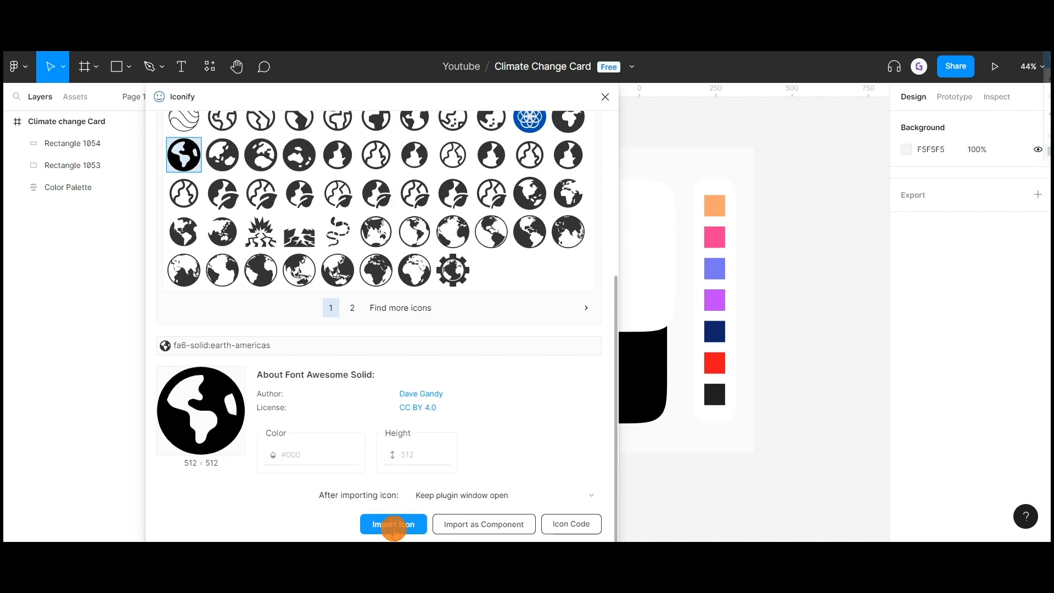
pyautogui.click(393, 527)
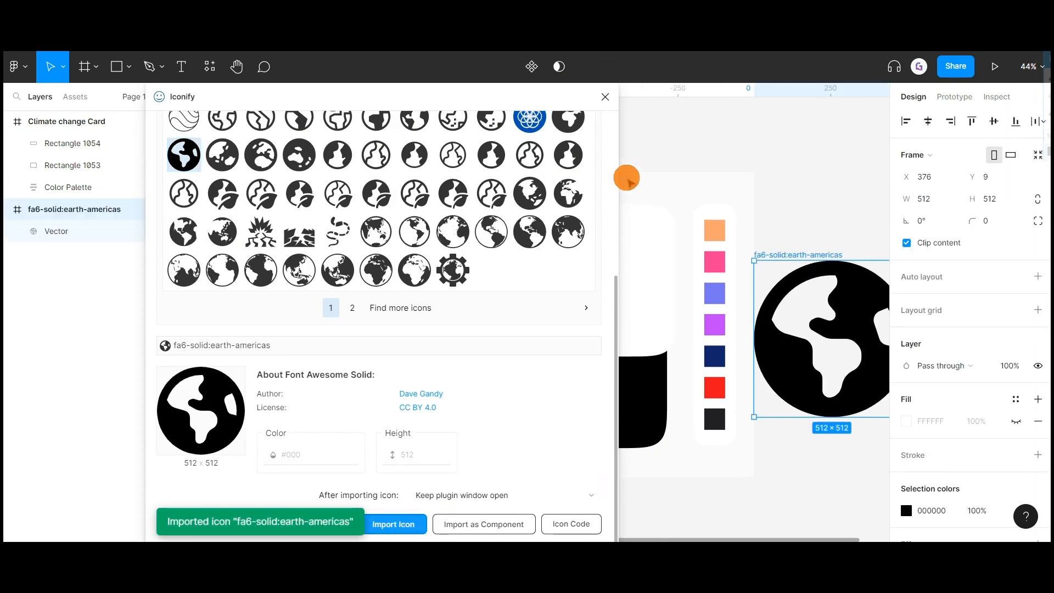
pyautogui.click(605, 101)
# Step: Rename the imported icon's frame as Earth and move it away from the card frame to about X 492, Y 3
pyautogui.scroll(1, 667, 176)
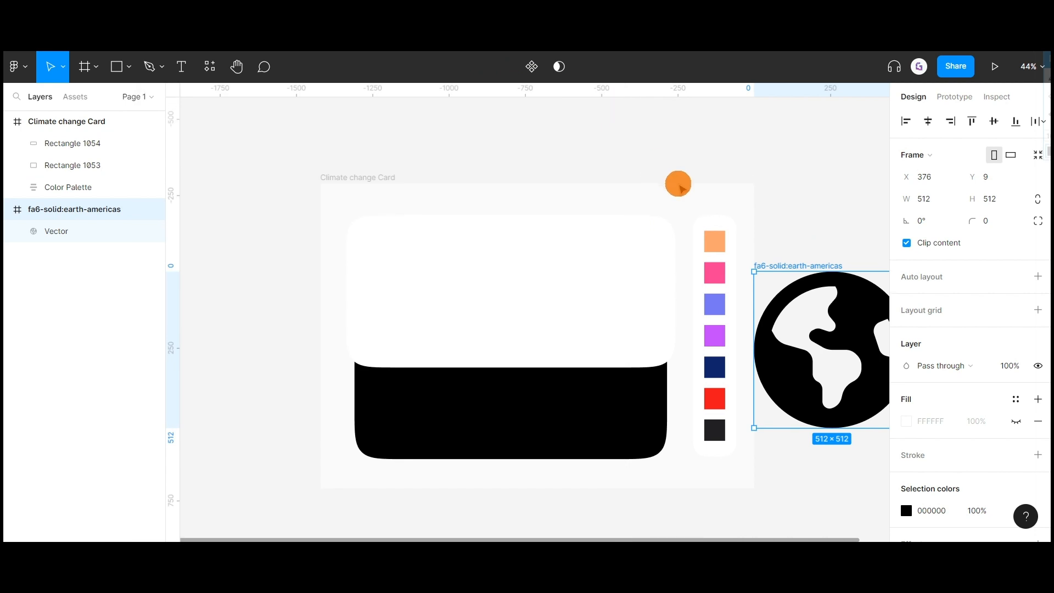
pyautogui.scroll(-1, 666, 213)
pyautogui.moveTo(635, 228); pyautogui.dragTo(604, 219)
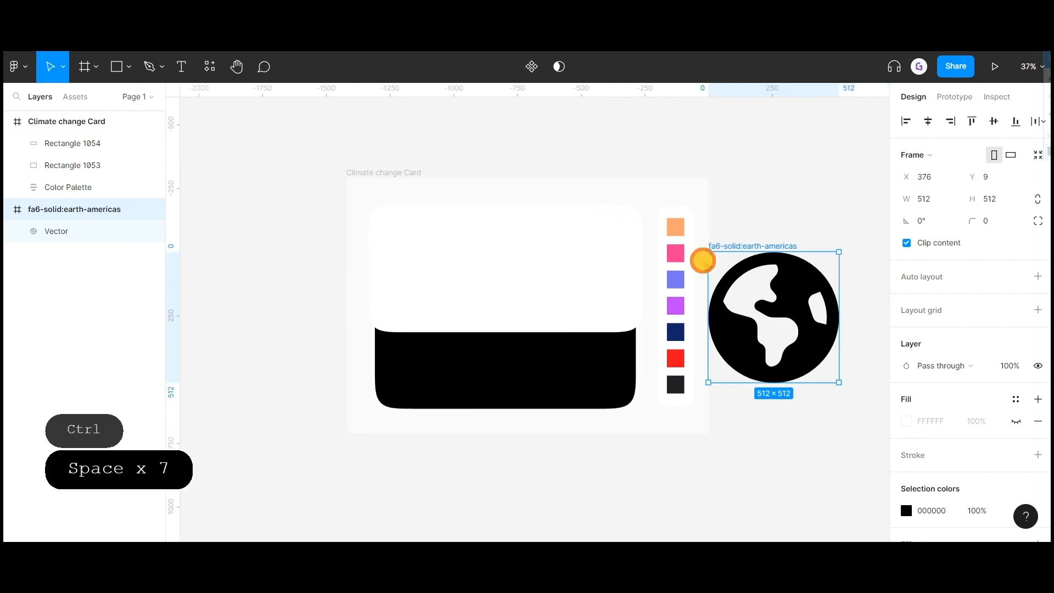
pyautogui.moveTo(747, 236); pyautogui.dragTo(719, 224)
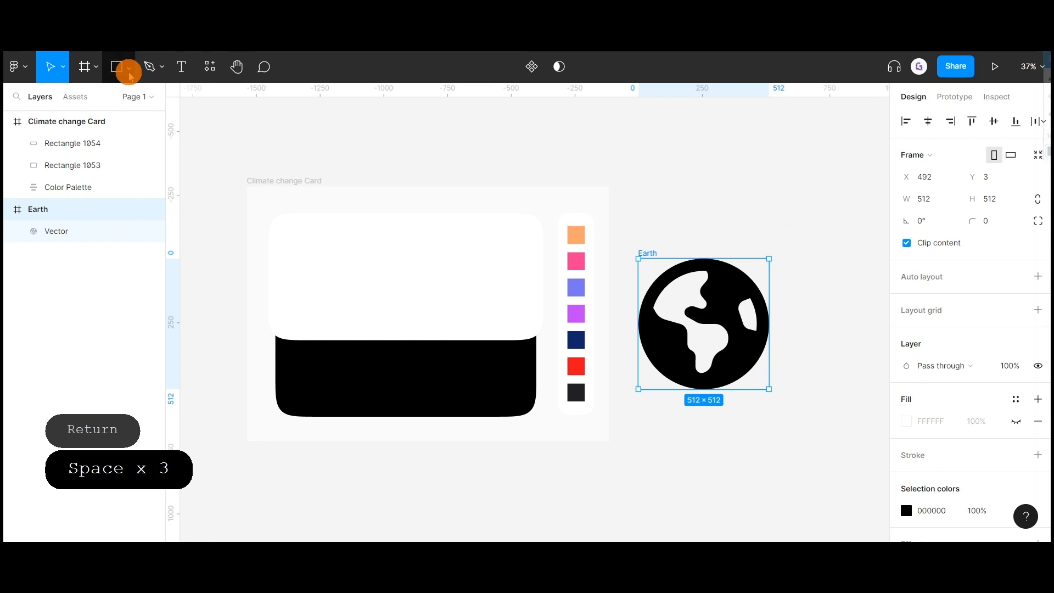
# Step: Draw a circle about 455 across centred on the earth icon and fill it with the palette's dark blue, 102469
pyautogui.click(128, 69)
pyautogui.click(133, 150)
pyautogui.moveTo(660, 279)
pyautogui.mouseDown()
pyautogui.moveTo(661, 291)
pyautogui.moveTo(675, 290)
pyautogui.moveTo(776, 394)
pyautogui.moveTo(730, 354)
pyautogui.mouseUp()
pyautogui.click(907, 420)
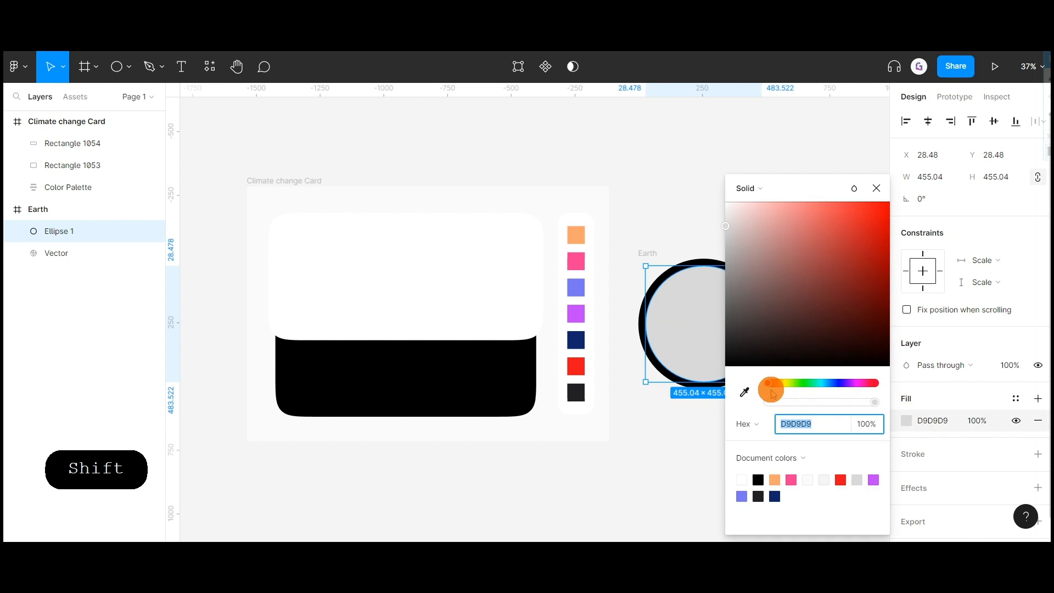
pyautogui.click(744, 391)
pyautogui.click(574, 340)
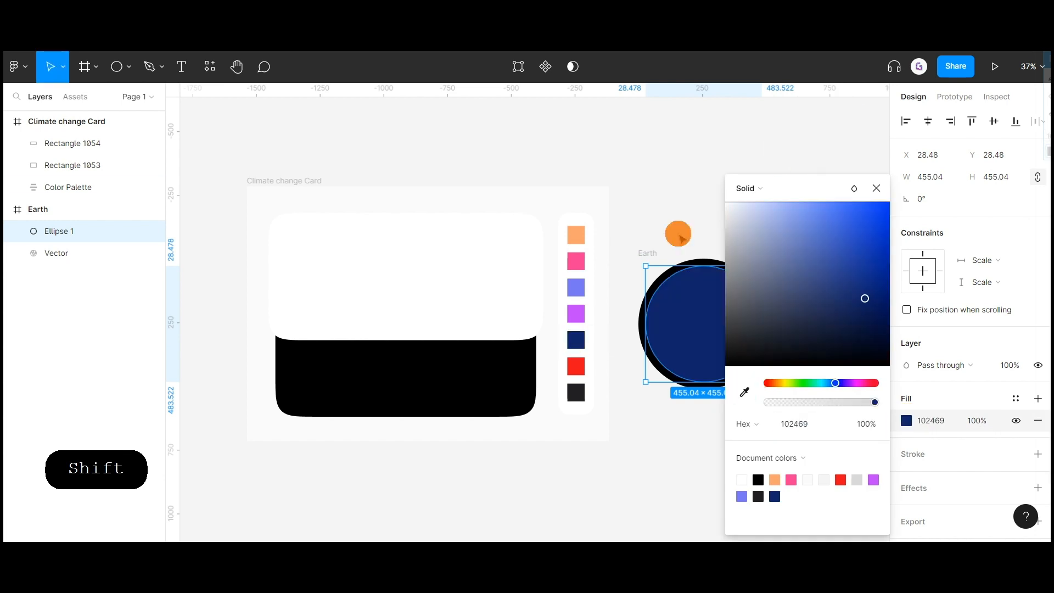
pyautogui.click(708, 228)
# Step: Send the dark blue circle one layer backward, behind the earth vector
pyautogui.click(715, 302)
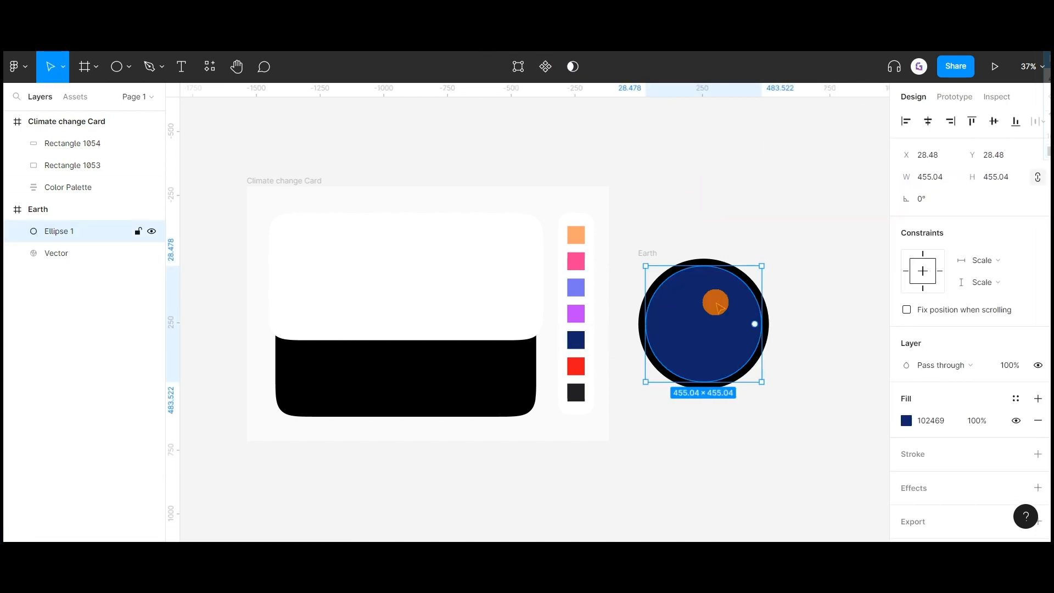
pyautogui.hotkey('ctrl', '[')
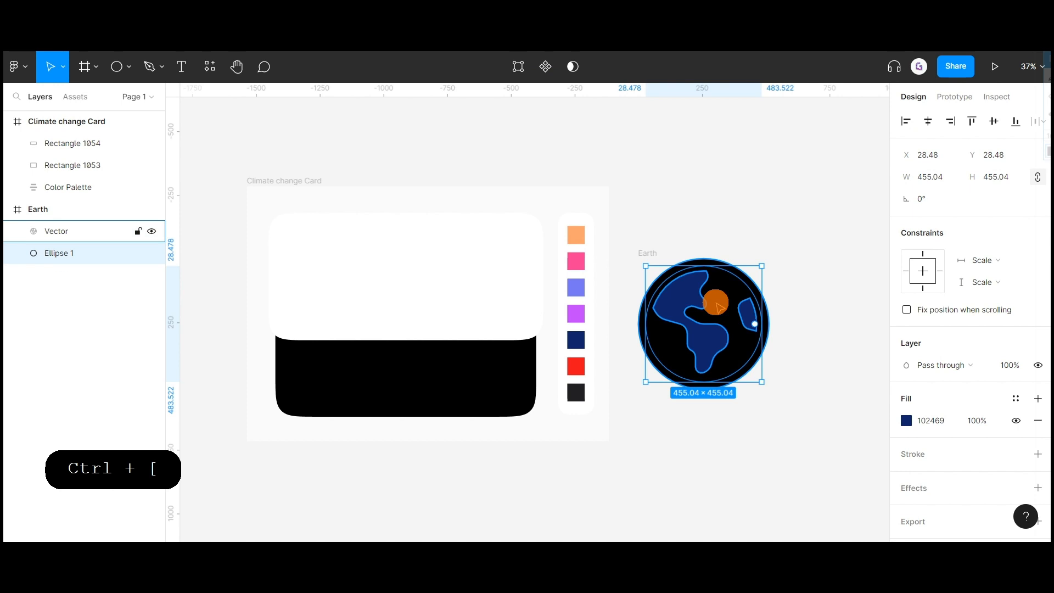
pyautogui.click(704, 221)
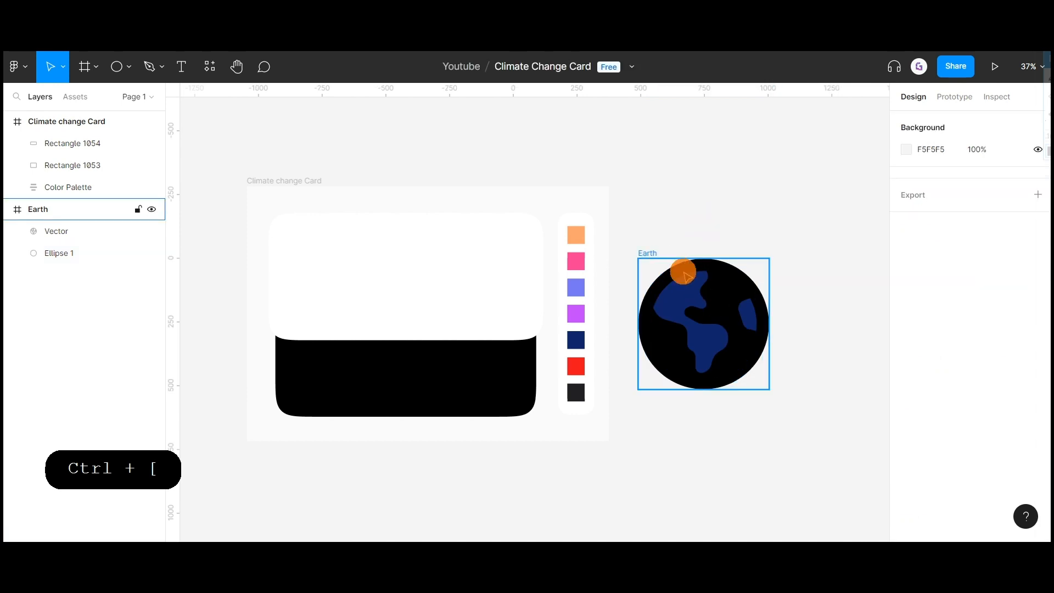
# Step: Give the earth vector a radial gradient fill and angle the gradient's end handle toward the globe's lower right edge
pyautogui.click(682, 269)
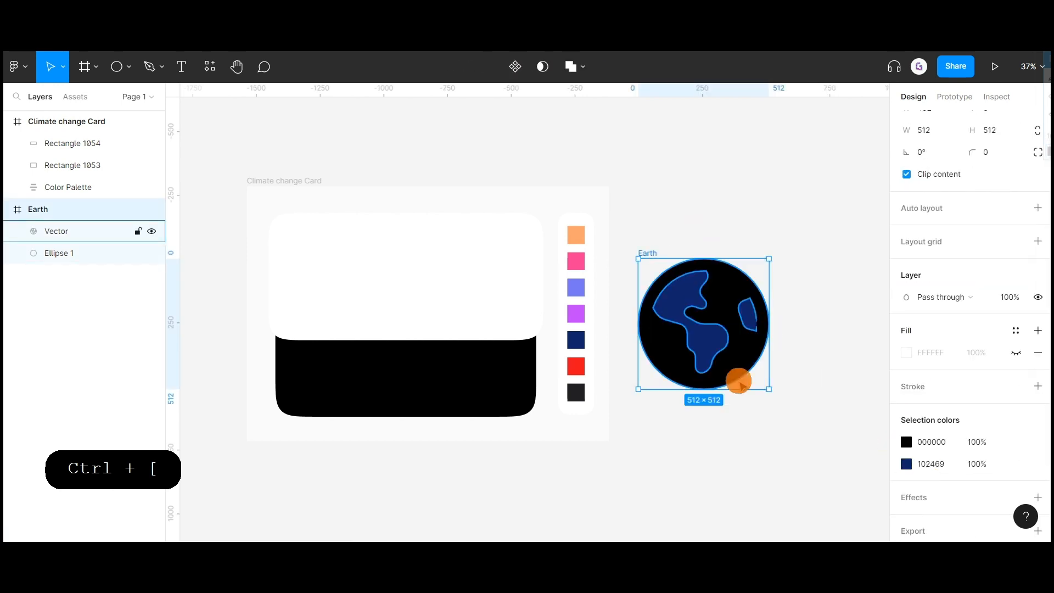
pyautogui.click(736, 369)
pyautogui.click(911, 391)
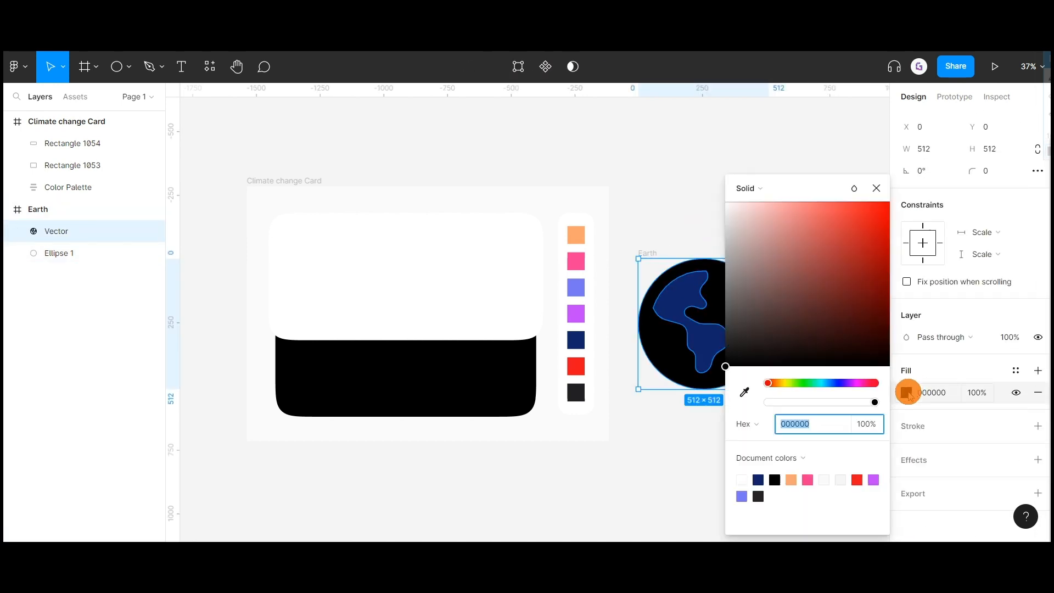
pyautogui.click(758, 184)
pyautogui.click(776, 220)
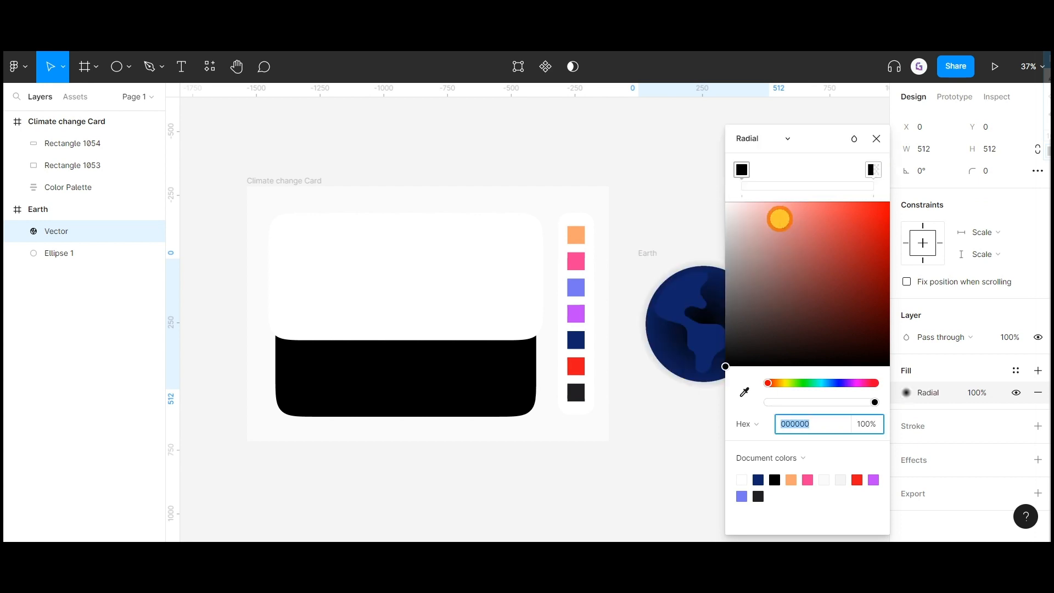
pyautogui.moveTo(803, 140); pyautogui.dragTo(885, 134)
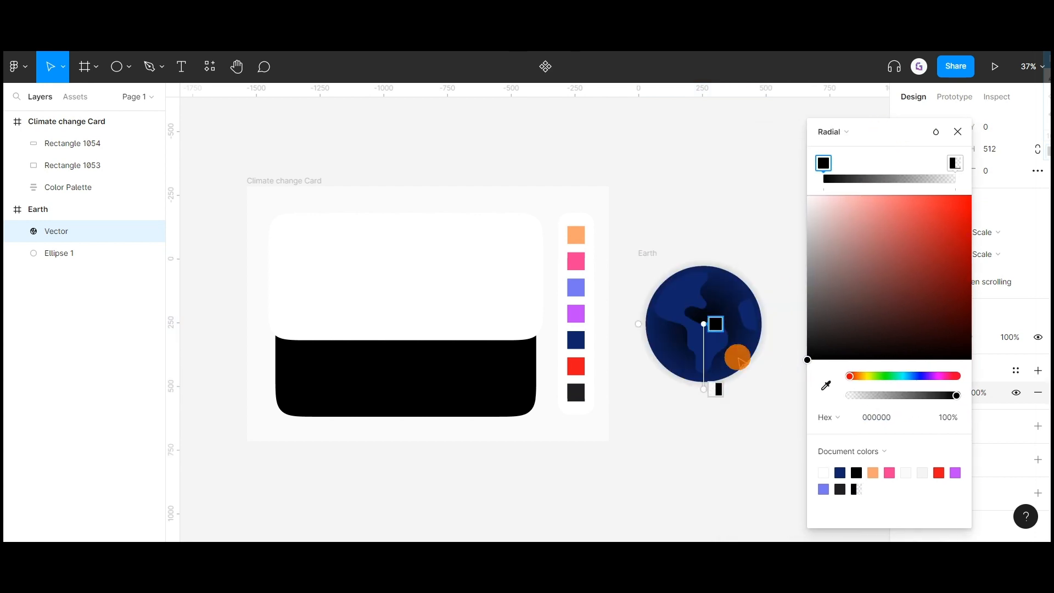
pyautogui.moveTo(703, 390); pyautogui.dragTo(729, 375)
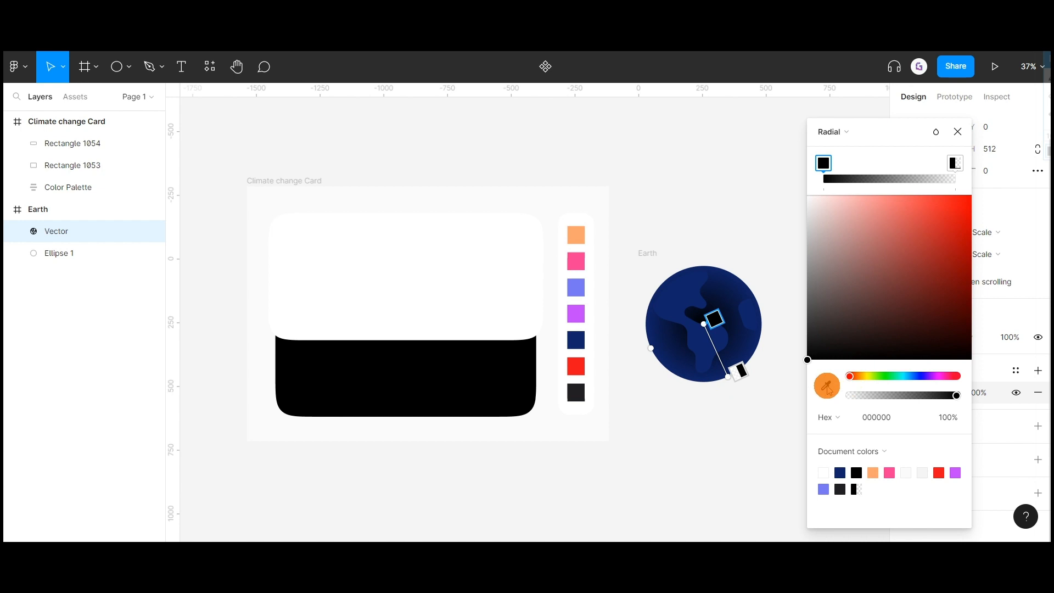
# Step: Set the radial gradient's centre stop to the palette's orange and its outer stop to periwinkle blue, 7774F0
pyautogui.click(827, 387)
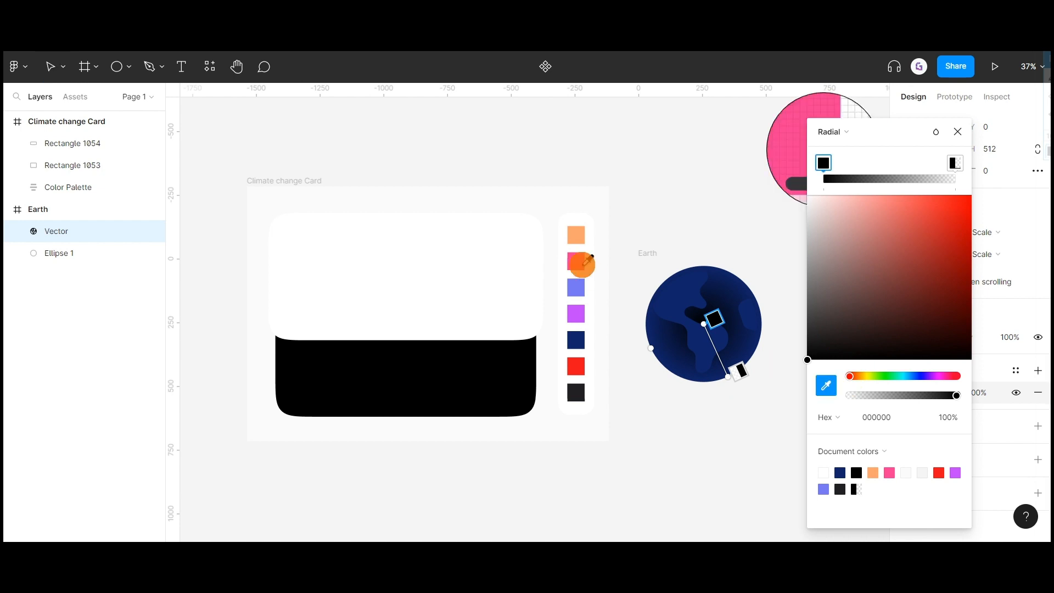
pyautogui.click(576, 235)
pyautogui.click(956, 164)
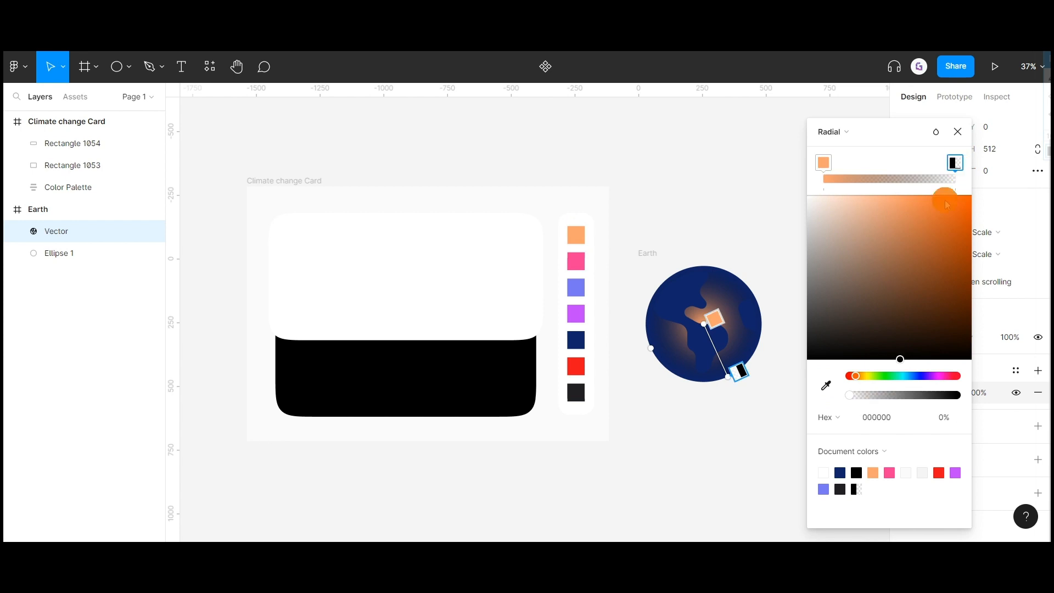
pyautogui.click(825, 387)
pyautogui.click(575, 287)
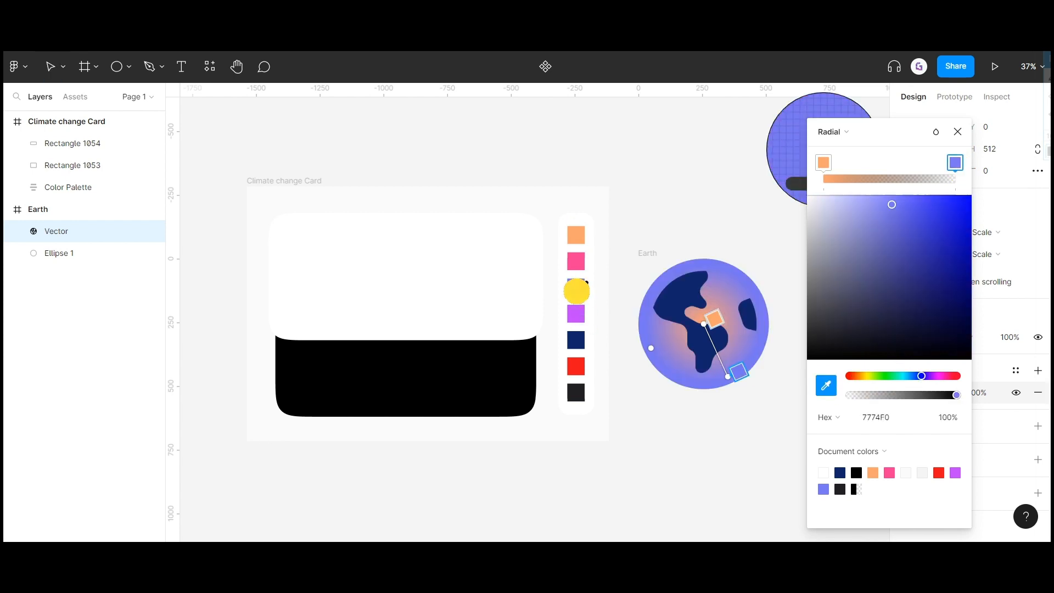
# Step: Add a stop near the middle of the globe's radial gradient and color it with the palette's pink, FC3894
pyautogui.click(887, 179)
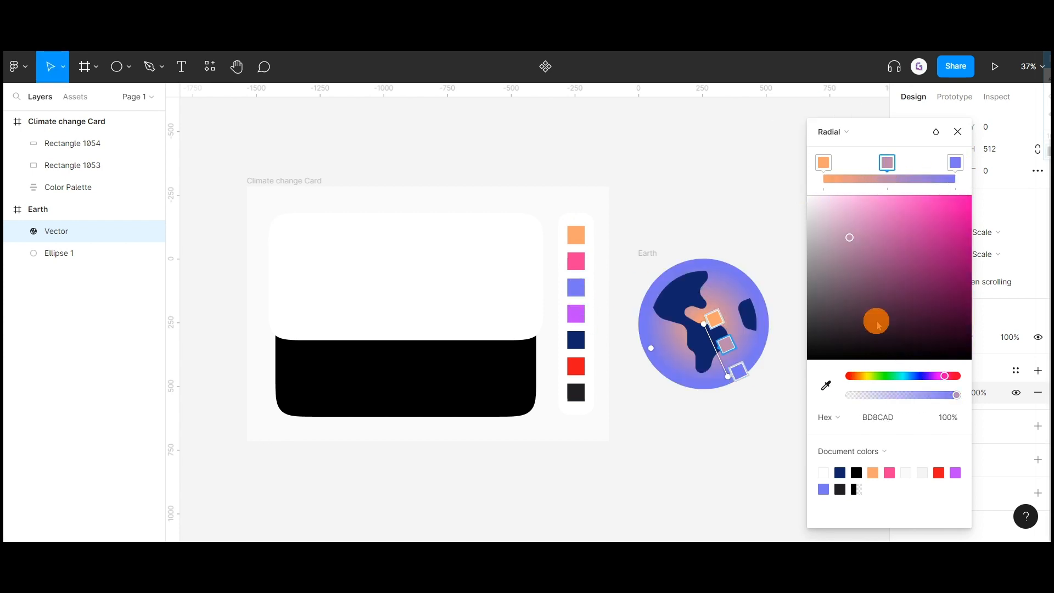
pyautogui.click(826, 386)
pyautogui.click(576, 262)
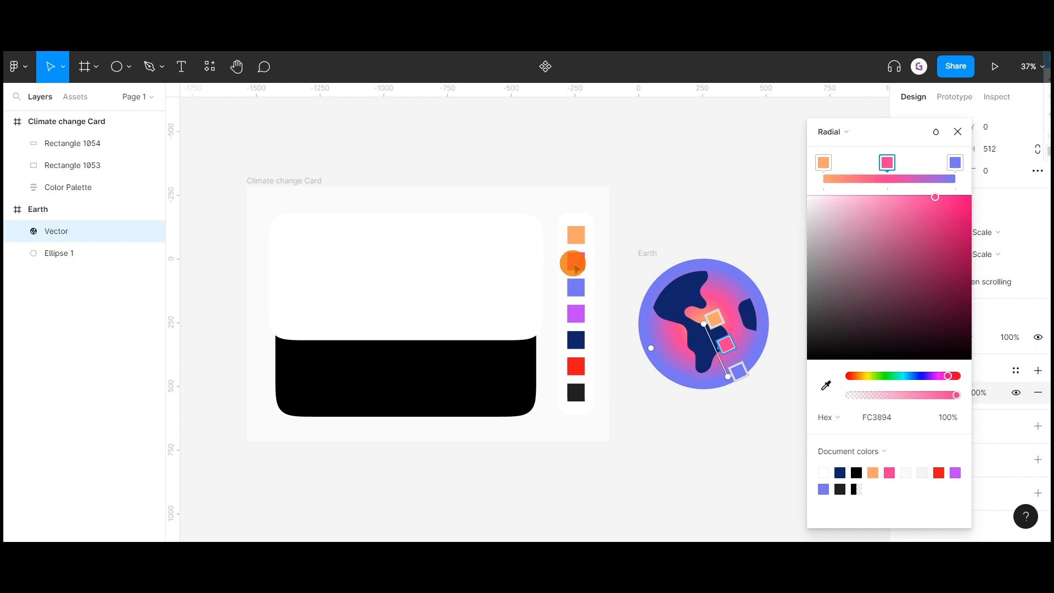
pyautogui.click(714, 207)
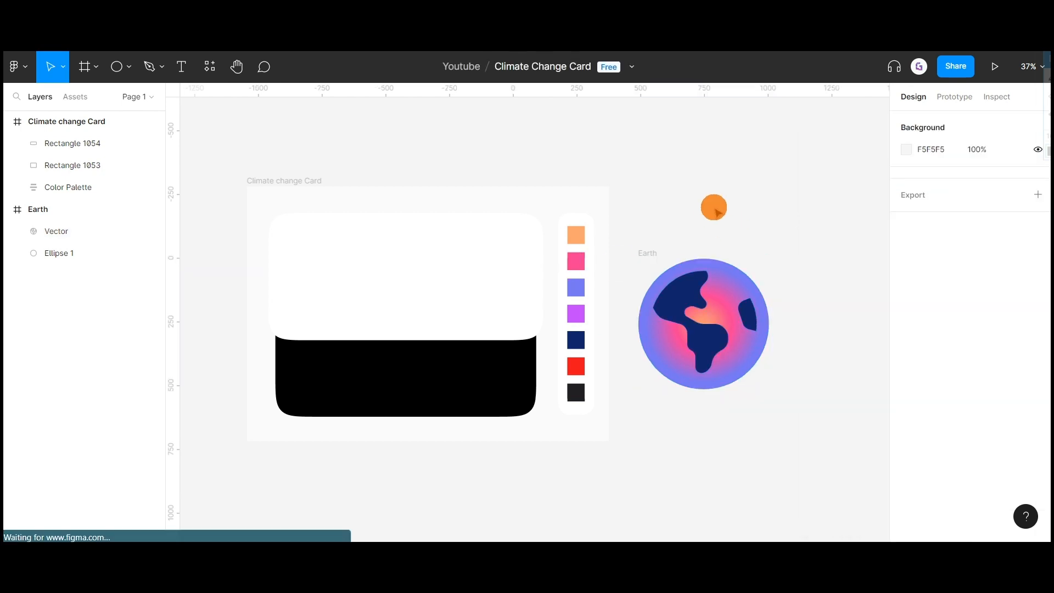
# Step: Scale the Earth frame proportionally to 280 by 280 and move it over the black rectangle's right half, at about X 747, Y 564
pyautogui.click(648, 262)
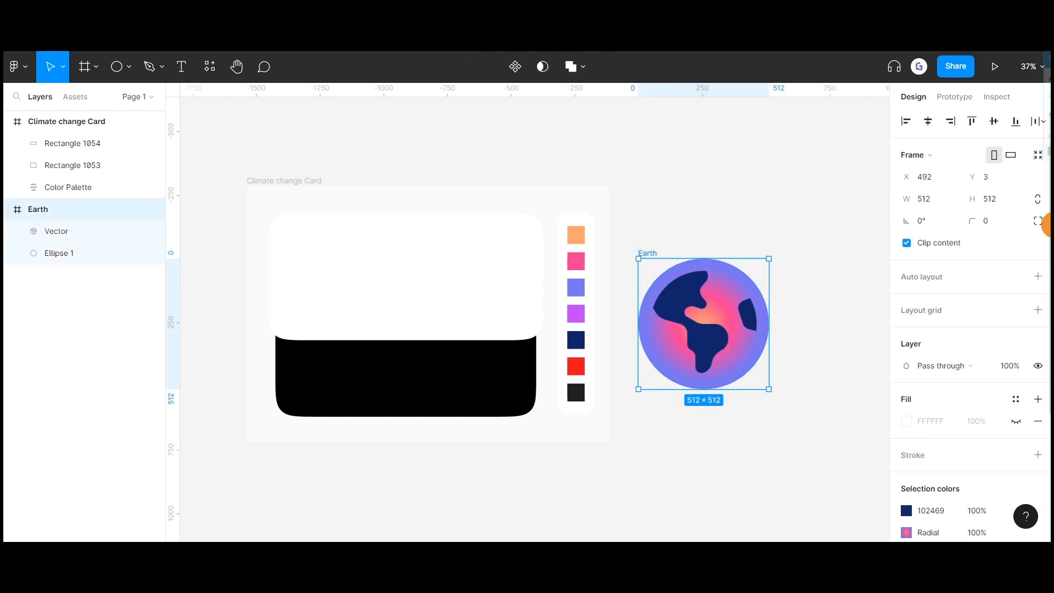
pyautogui.click(1038, 201)
pyautogui.click(998, 199)
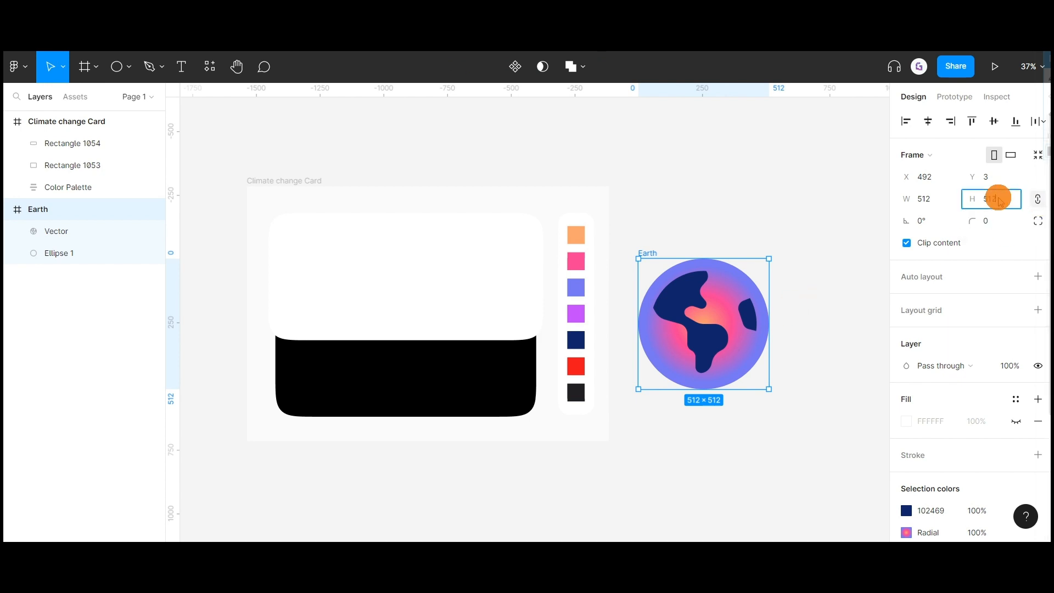
pyautogui.write('2')
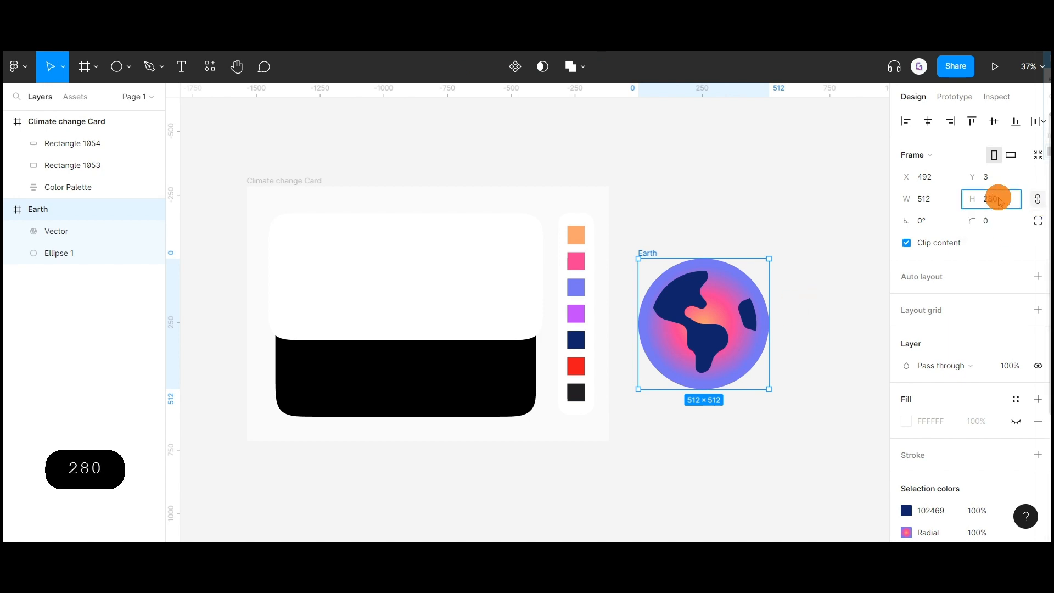
pyautogui.write('80')
pyautogui.press('Return')
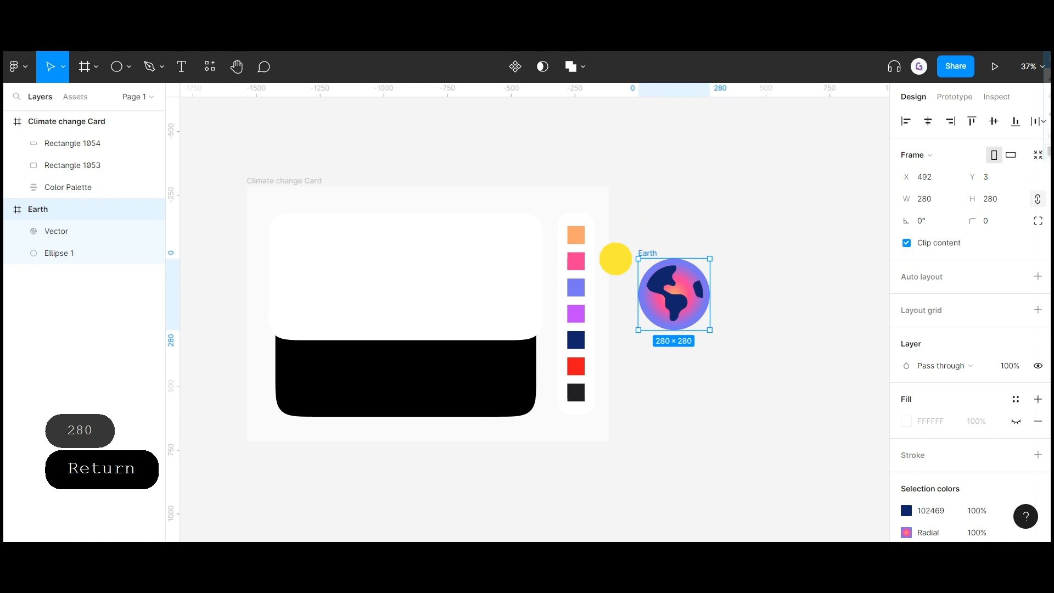
pyautogui.moveTo(646, 253); pyautogui.dragTo(442, 320)
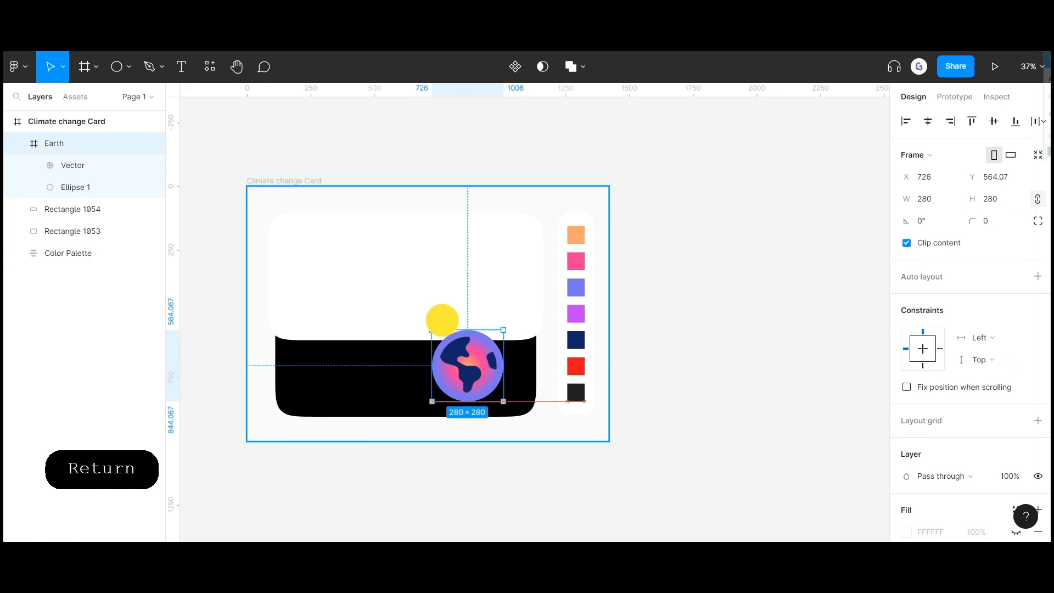
pyautogui.moveTo(442, 320); pyautogui.dragTo(448, 320)
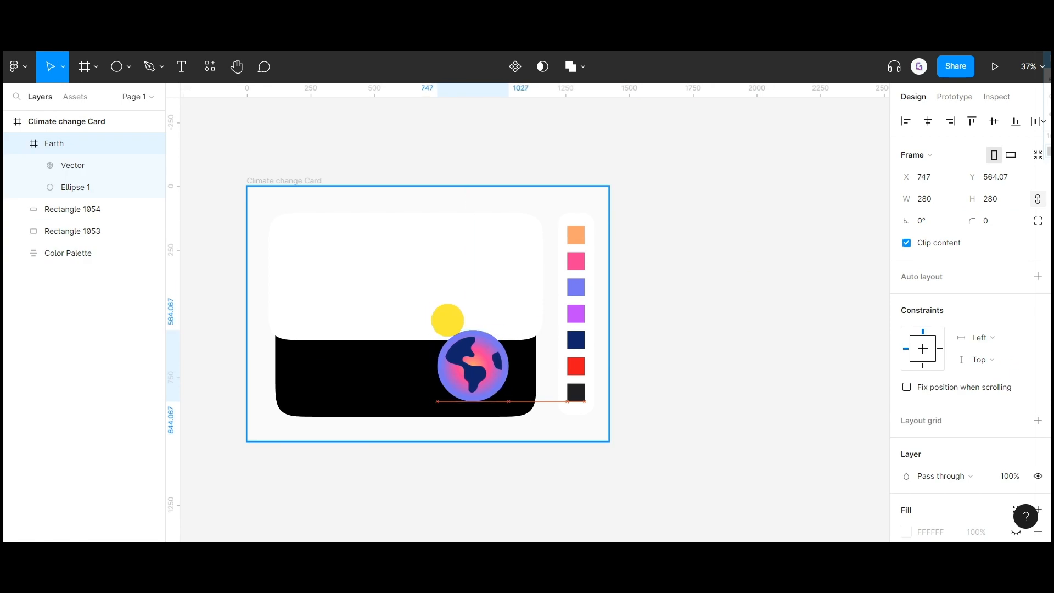
# Step: Draw a vertical rectangle centred above the Earth and set its size to 75 wide by 345 high
pyautogui.click(128, 69)
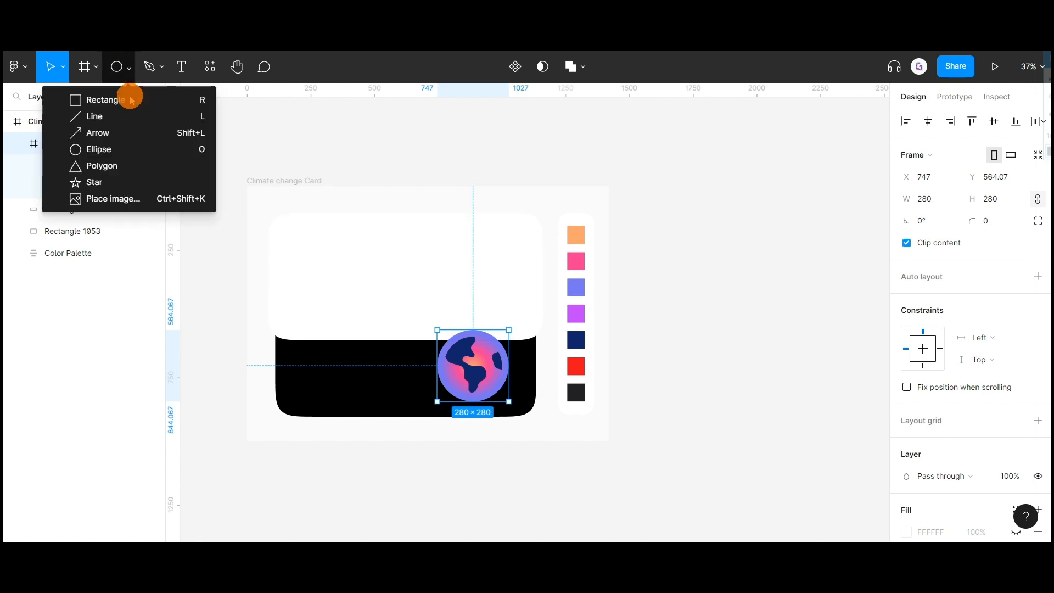
pyautogui.click(130, 96)
pyautogui.moveTo(463, 248); pyautogui.dragTo(486, 331)
pyautogui.click(921, 178)
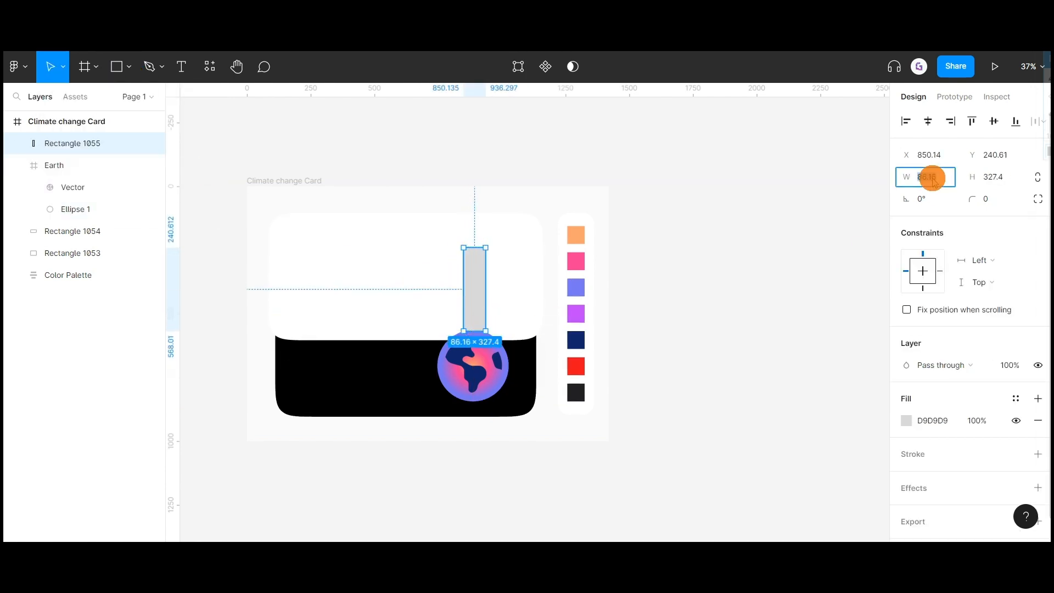
pyautogui.write('75')
pyautogui.press('Return')
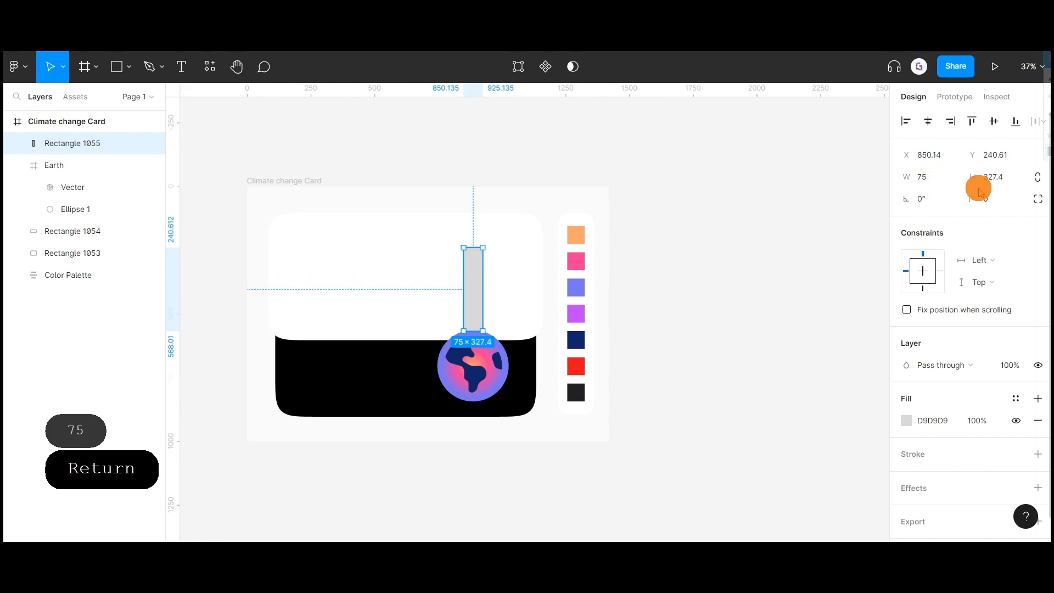
pyautogui.write('3')
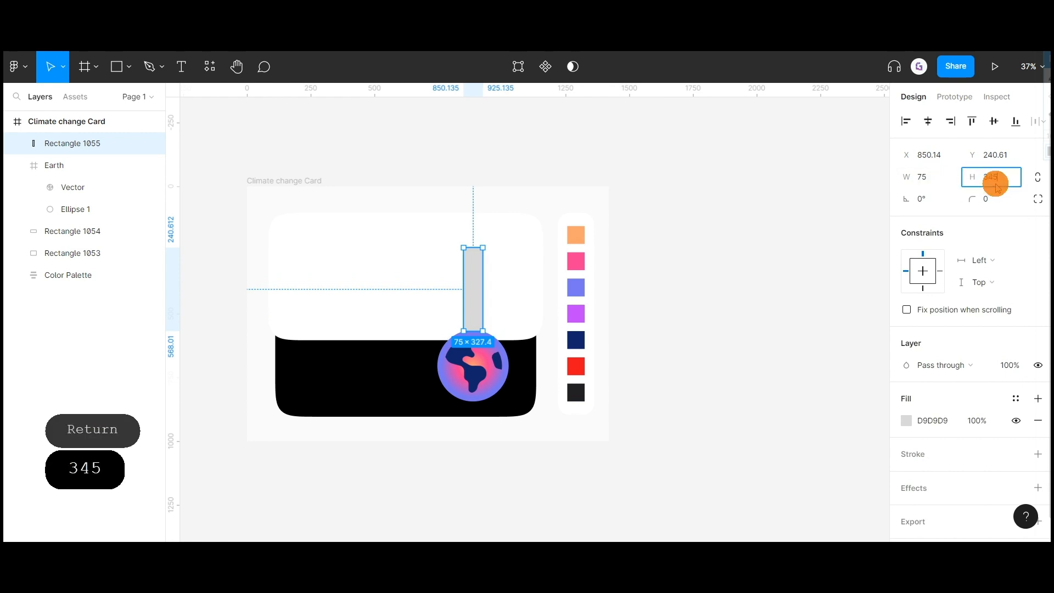
pyautogui.write('45')
pyautogui.press('Return')
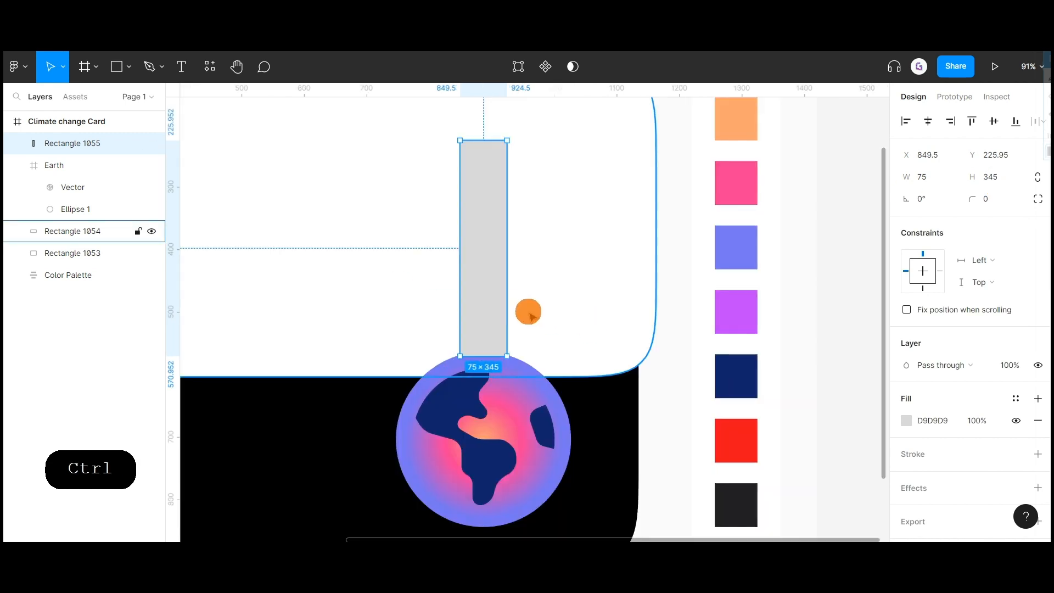
# Step: Give the vertical rectangle above the Earth a linear gradient fill and color its top stop with the palette's pink, FC3894
pyautogui.scroll(-1, 525, 312)
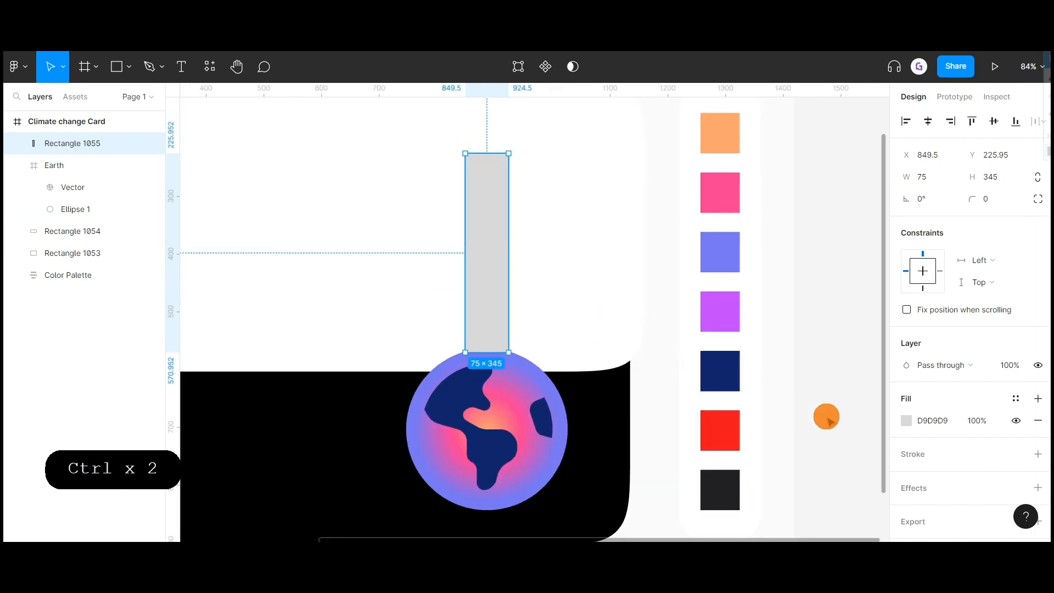
pyautogui.click(896, 424)
pyautogui.click(764, 193)
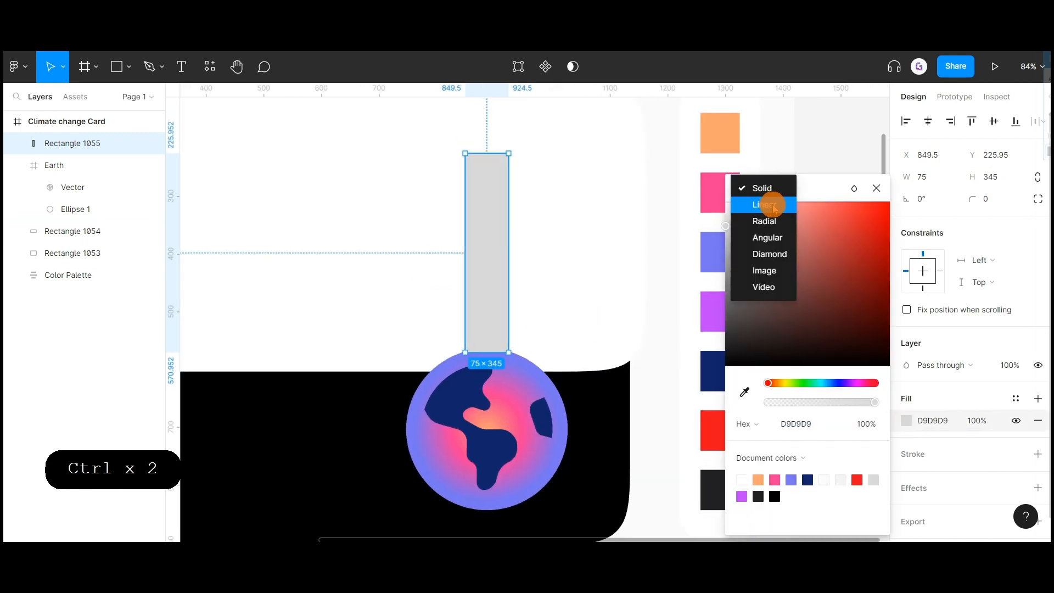
pyautogui.click(769, 205)
pyautogui.moveTo(813, 137); pyautogui.dragTo(927, 128)
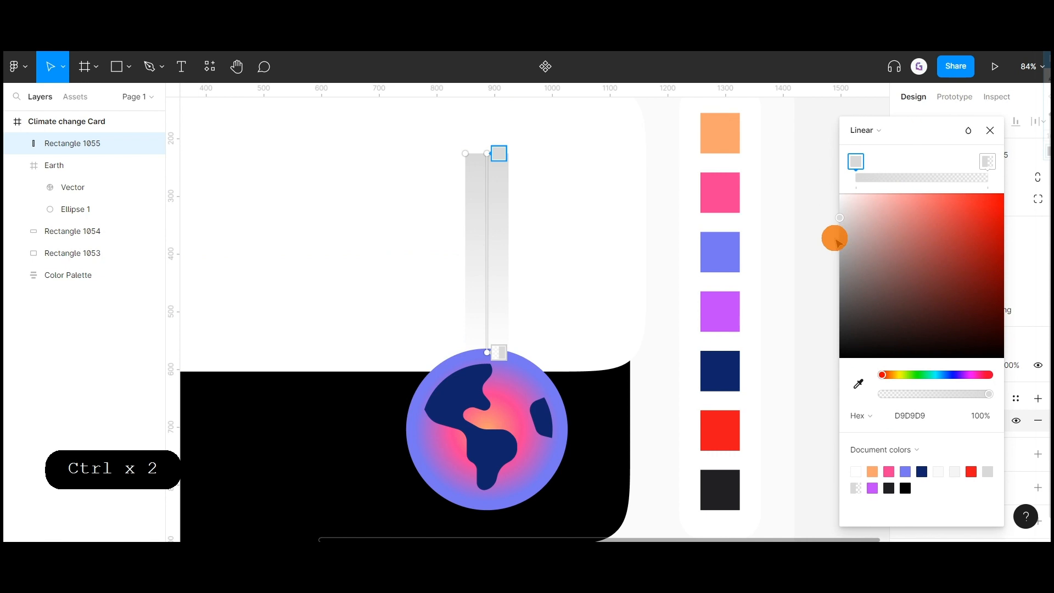
pyautogui.click(860, 386)
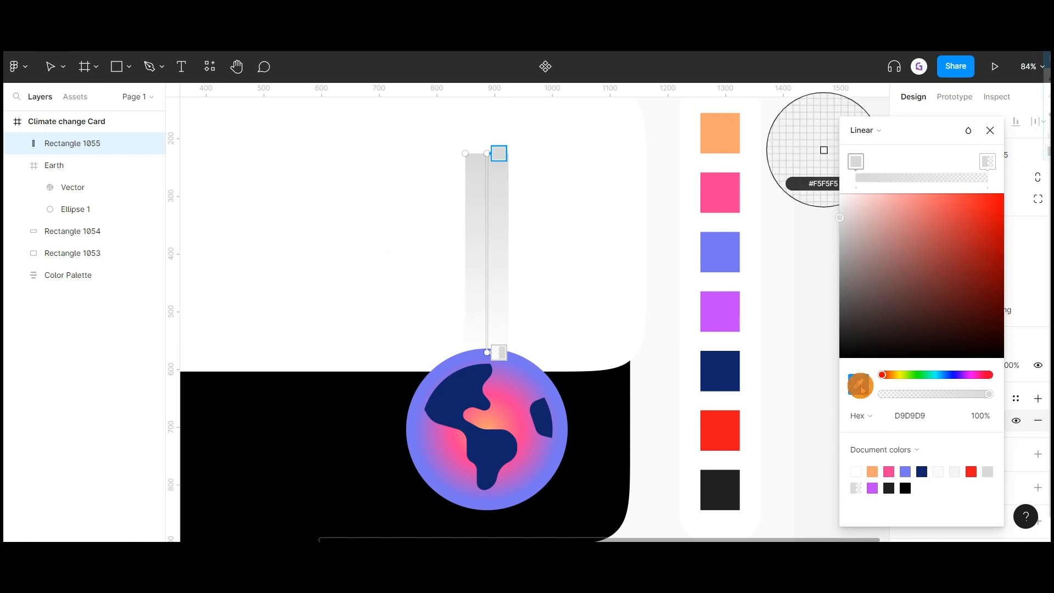
pyautogui.click(722, 192)
# Step: Color the bottom stop of the bar's linear gradient with the palette's periwinkle blue, 7774F0, at full opacity
pyautogui.click(987, 160)
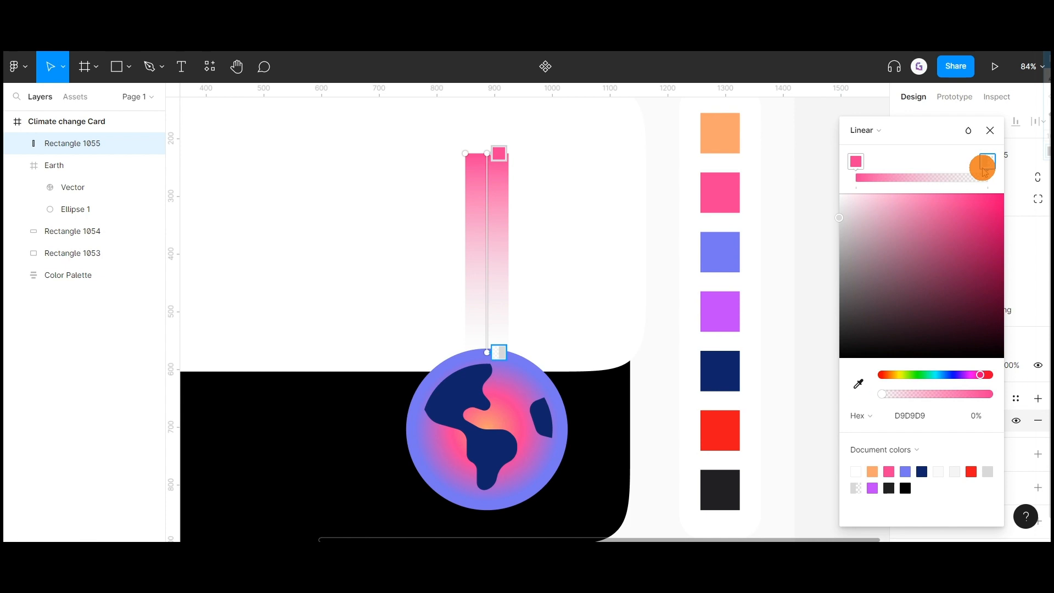
pyautogui.click(874, 394)
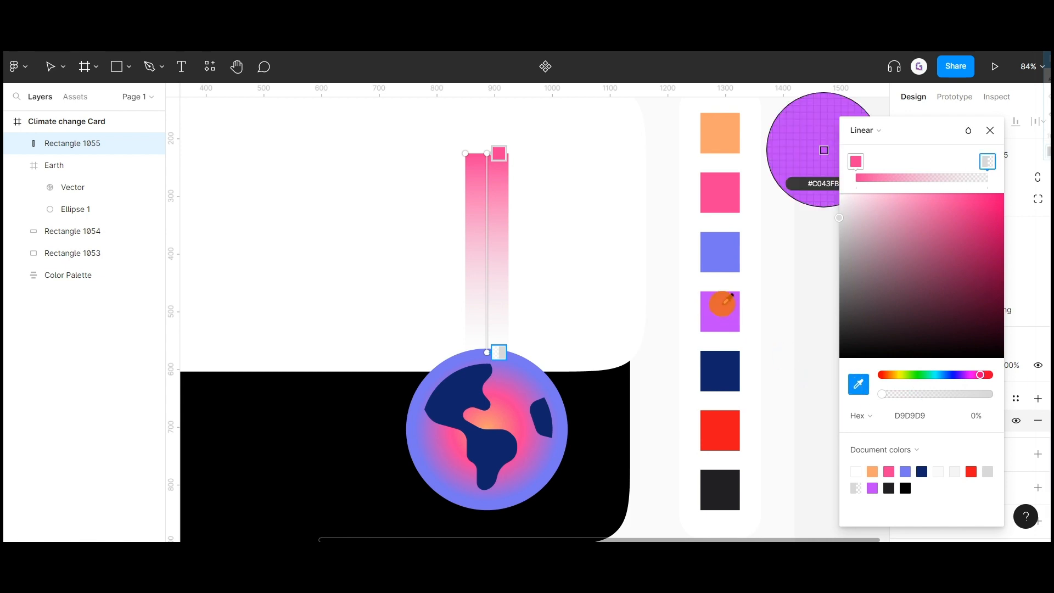
pyautogui.click(723, 252)
pyautogui.moveTo(988, 160); pyautogui.dragTo(923, 162)
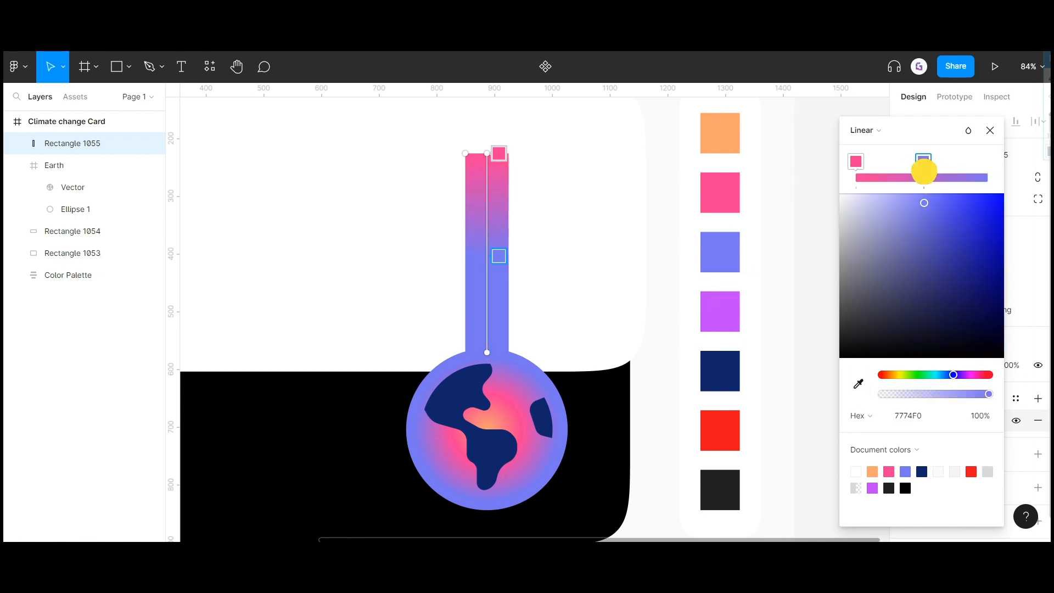
pyautogui.click(856, 389)
pyautogui.click(723, 132)
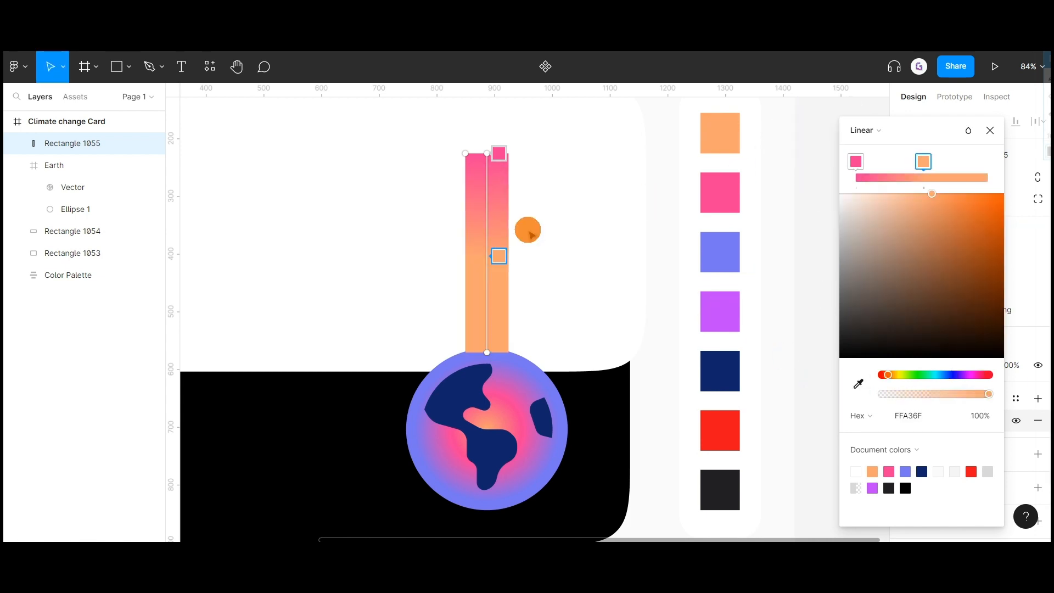
pyautogui.hotkey('ctrl', 'z')
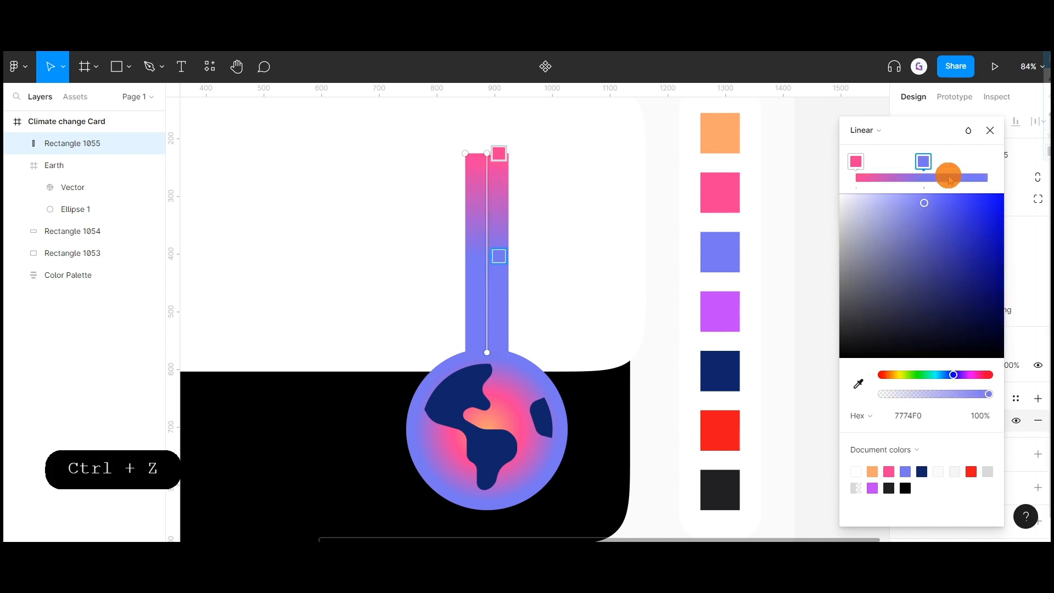
pyautogui.moveTo(928, 161); pyautogui.dragTo(986, 162)
# Step: Add a stop halfway along the bar's linear gradient and color it with the palette's orange, FFA36F
pyautogui.click(922, 175)
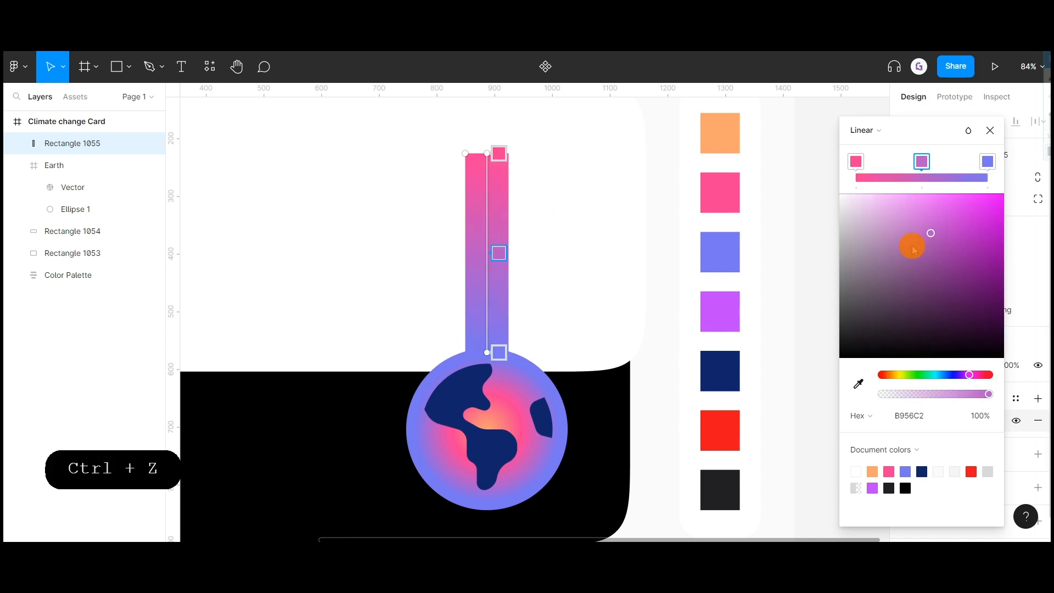
pyautogui.click(866, 386)
pyautogui.click(720, 132)
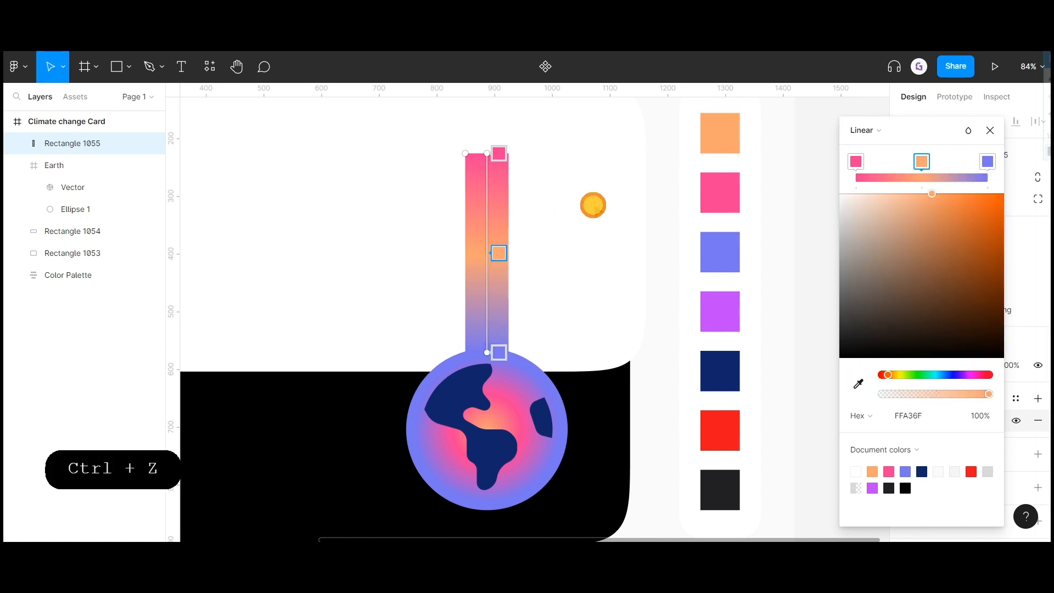
# Step: Round only the two top corners of the gradient bar into a full semicircular end
pyautogui.click(494, 195)
pyautogui.doubleClick(483, 180)
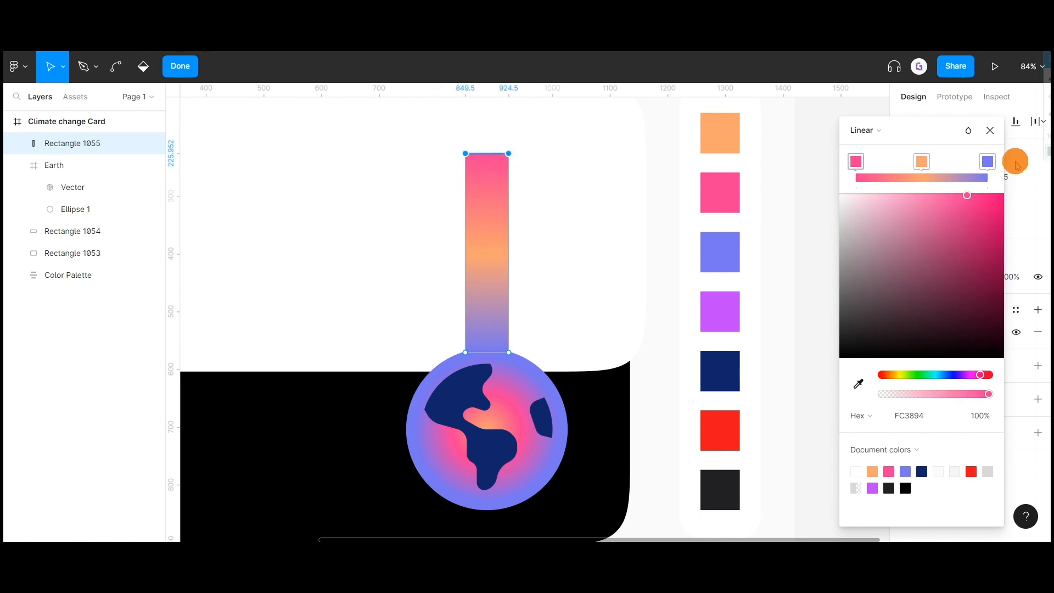
pyautogui.click(990, 131)
pyautogui.moveTo(915, 227); pyautogui.dragTo(991, 224)
pyautogui.click(580, 267)
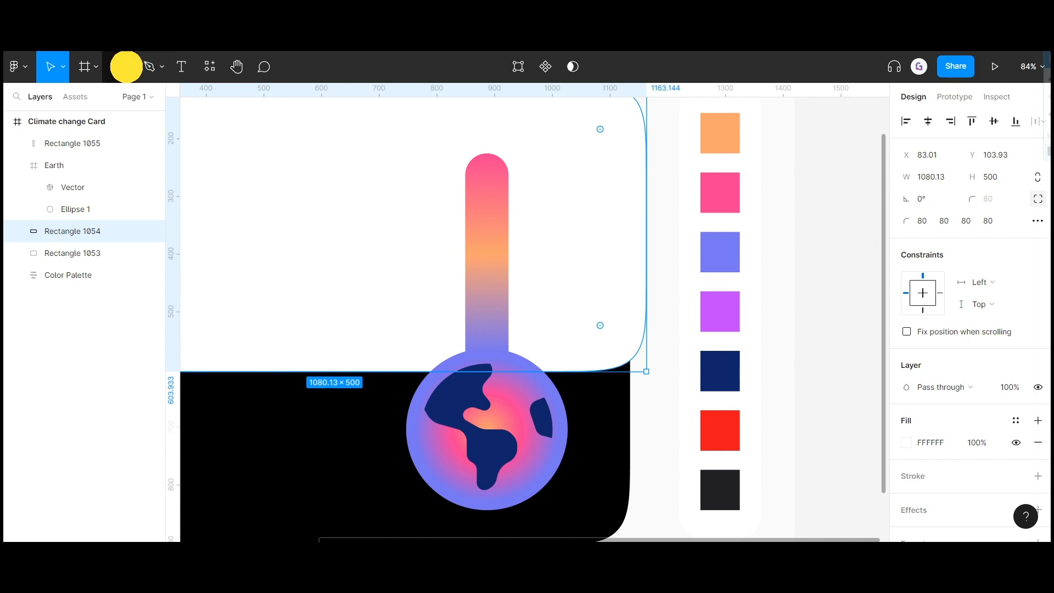
# Step: Draw a small horizontal rectangle just left of the gradient bar's upper part and set its size to 40 wide by 9 high
pyautogui.click(128, 66)
pyautogui.click(125, 98)
pyautogui.moveTo(422, 191); pyautogui.dragTo(457, 195)
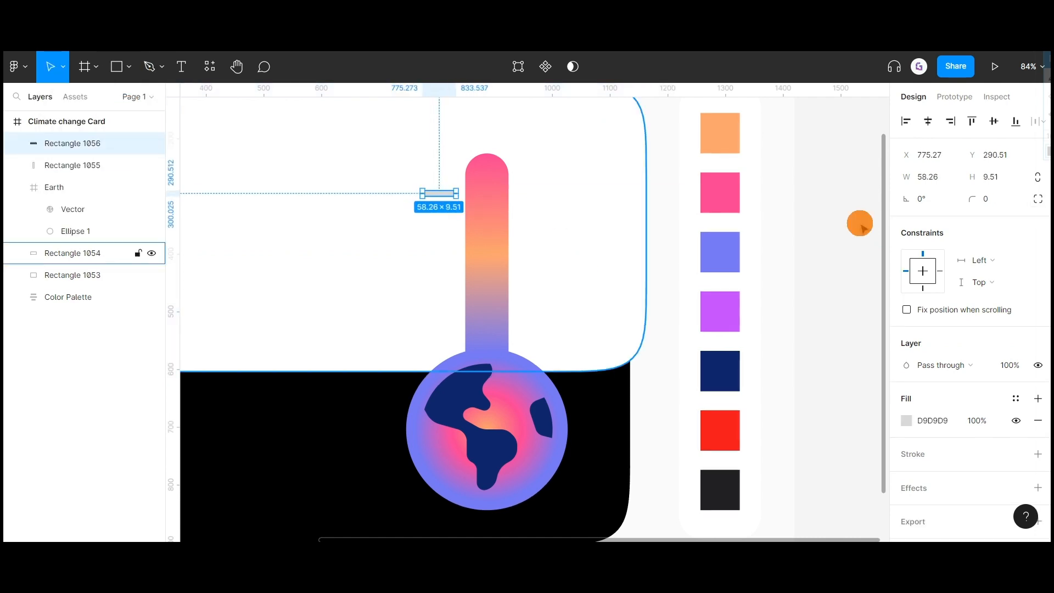
pyautogui.click(936, 183)
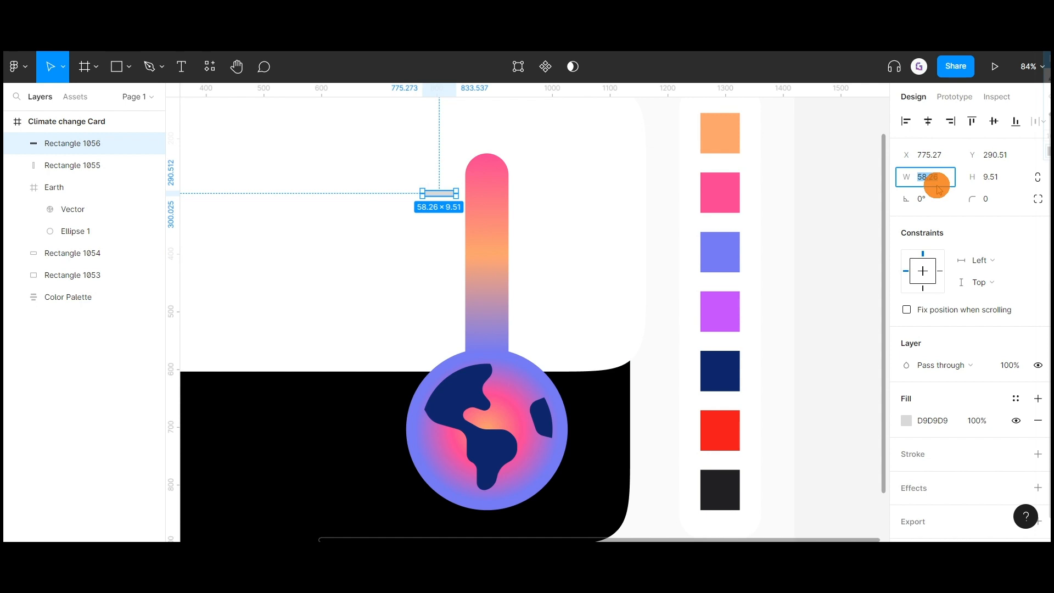
pyautogui.write('4')
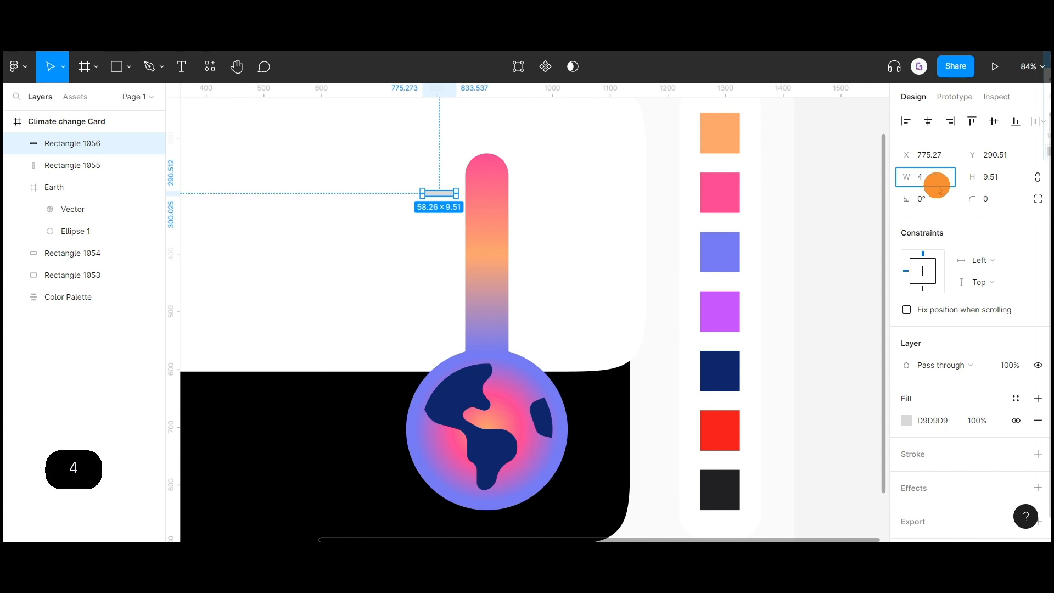
pyautogui.write('0')
pyautogui.press('Return')
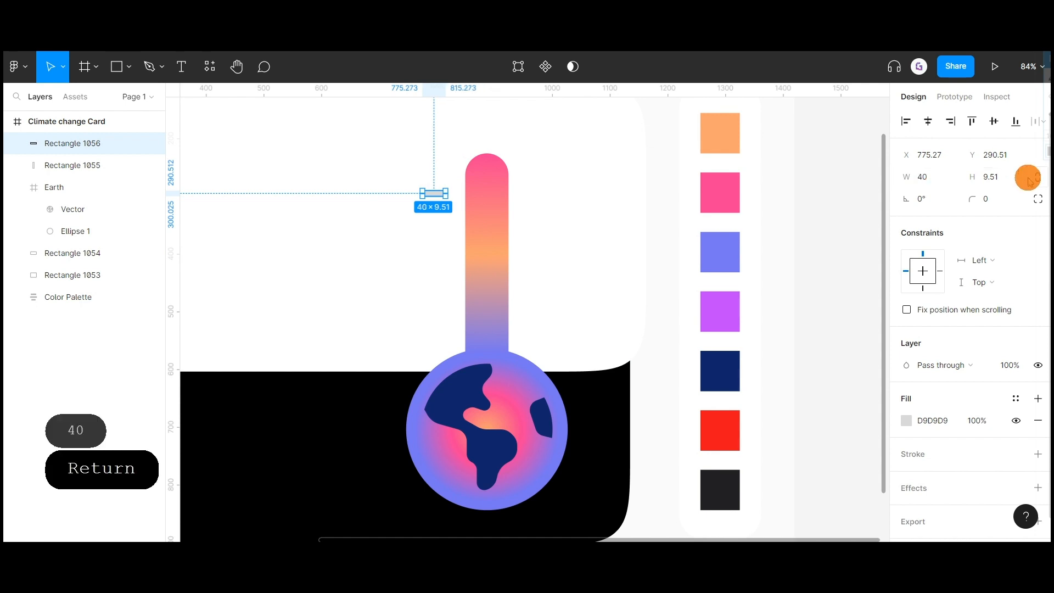
pyautogui.click(998, 176)
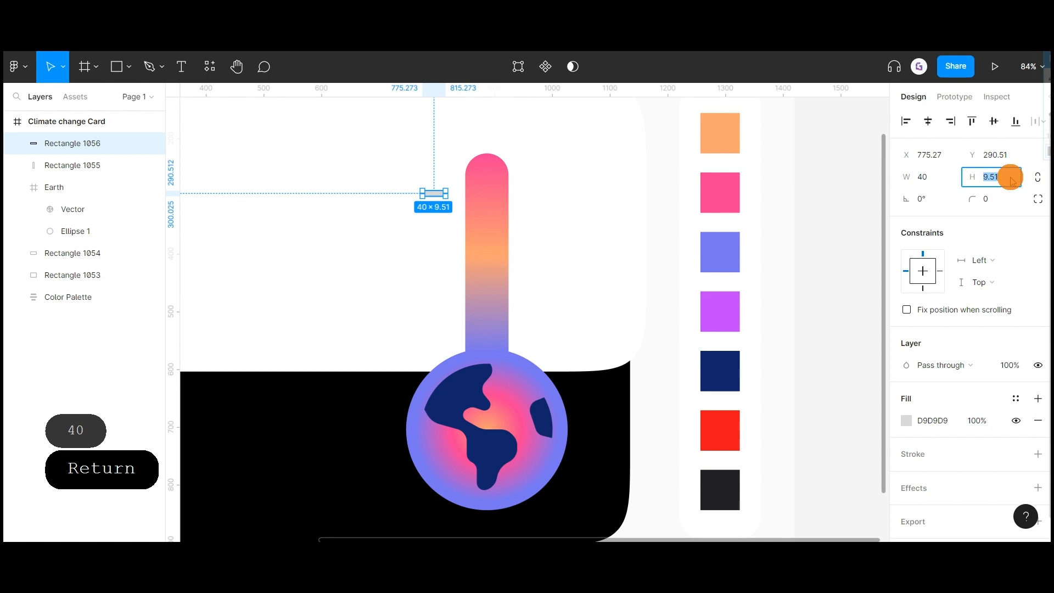
pyautogui.write('9')
pyautogui.press('Return')
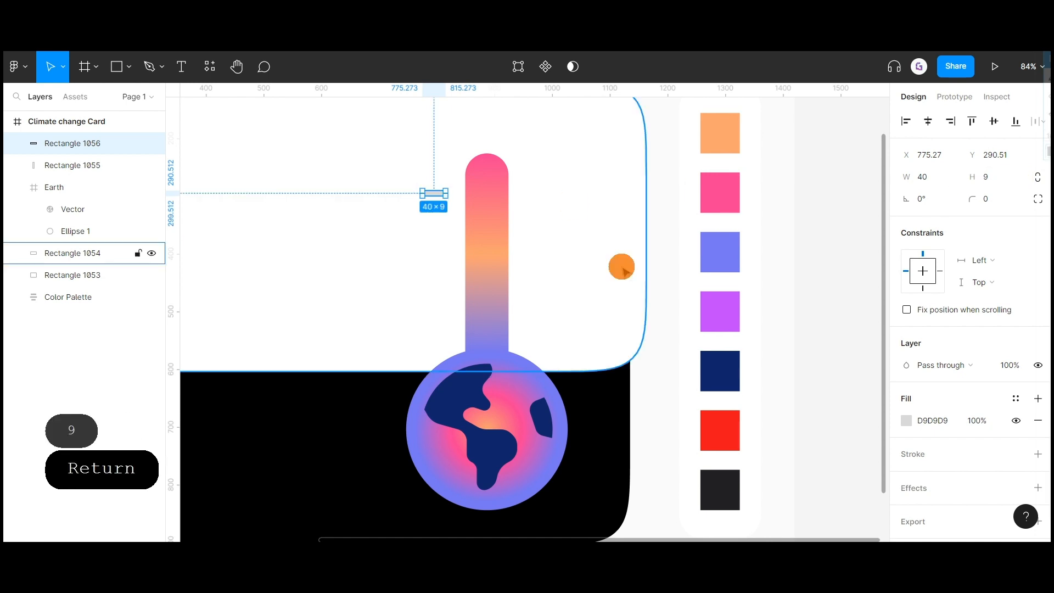
# Step: Fill the small horizontal rectangle with the palette's navy blue, 102469
pyautogui.click(906, 421)
pyautogui.click(750, 389)
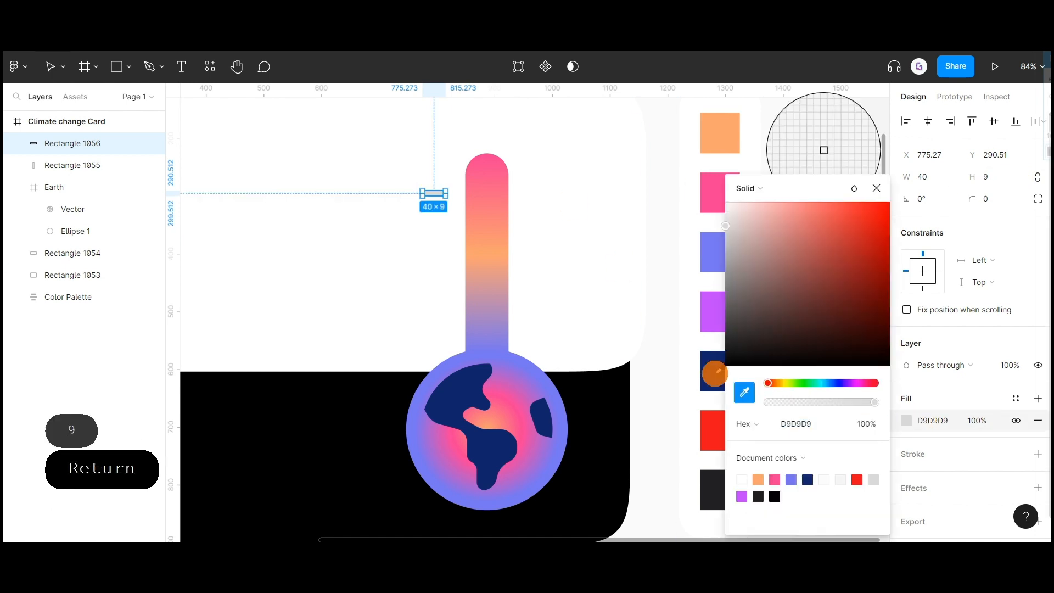
pyautogui.click(712, 367)
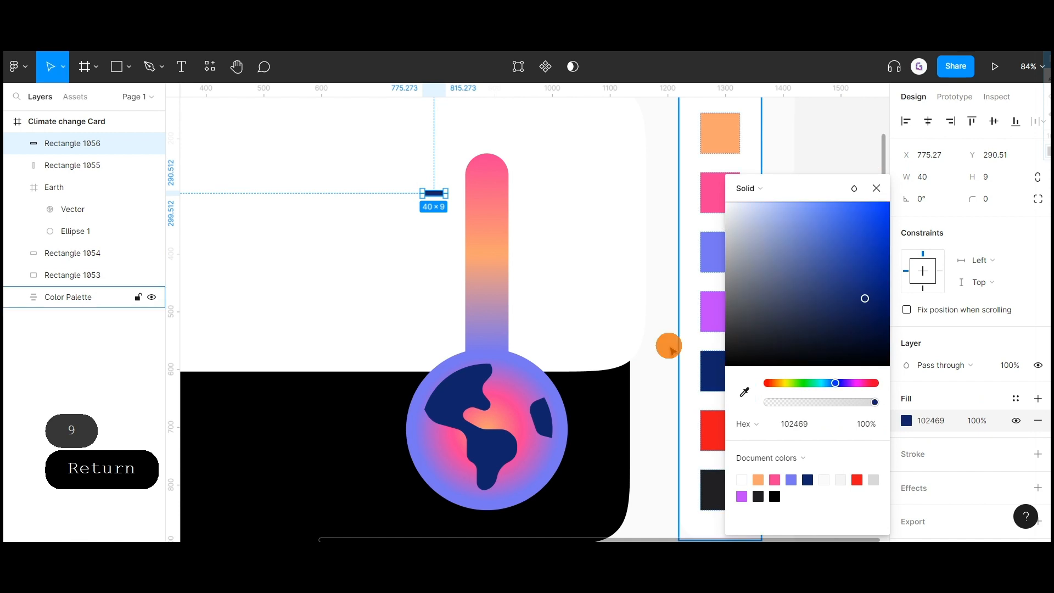
pyautogui.click(588, 242)
# Step: Duplicate the navy mark straight downward at even steps of about 29 to make a column of seven marks
pyautogui.click(435, 192)
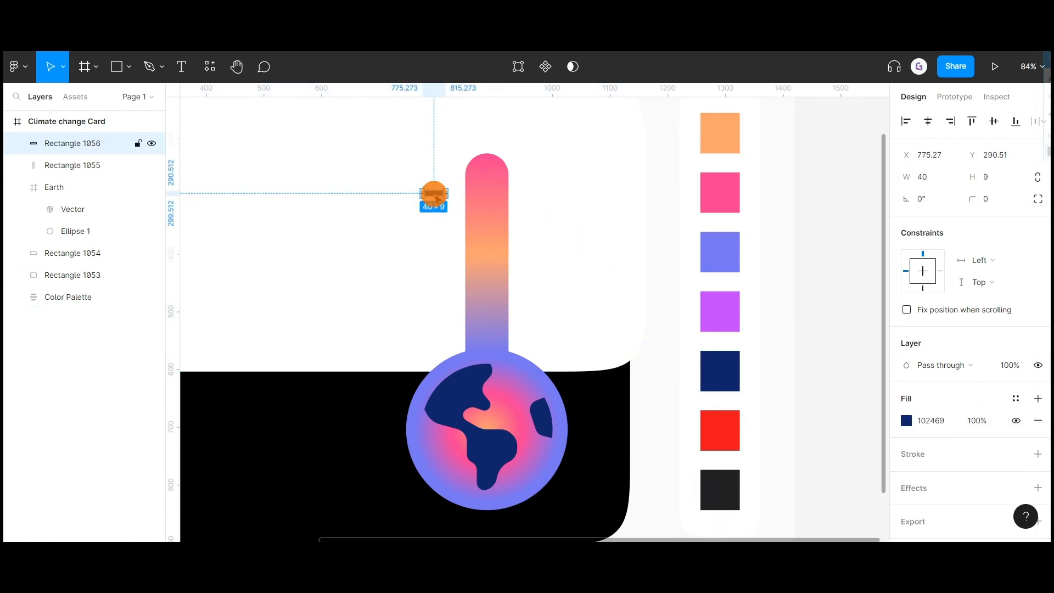
pyautogui.hotkey('ctrl', 'd')
pyautogui.moveTo(435, 192); pyautogui.dragTo(434, 210)
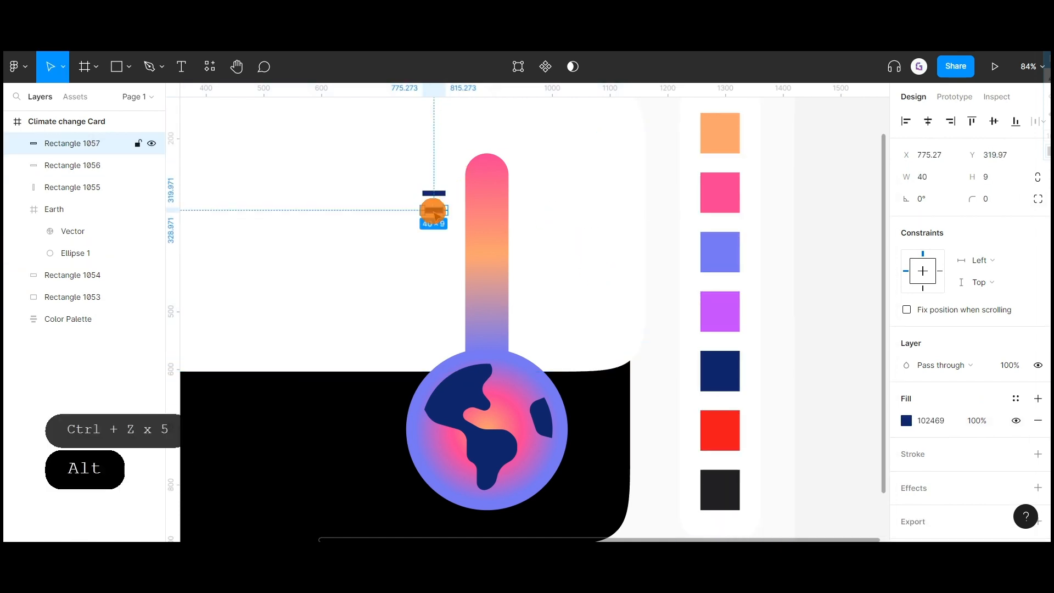
pyautogui.hotkey('ctrl', 'd')
pyautogui.hotkey('ctrl', 'd')
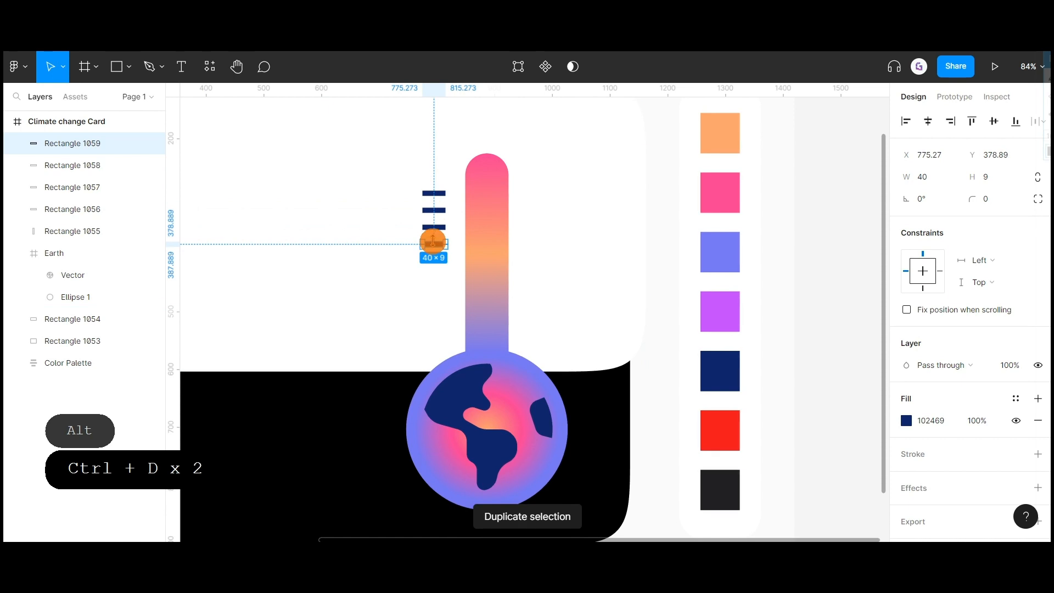
pyautogui.hotkey('ctrl', 'd')
pyautogui.hotkey('ctrl', 'd')
pyautogui.hotkey('ctrl', 'd')
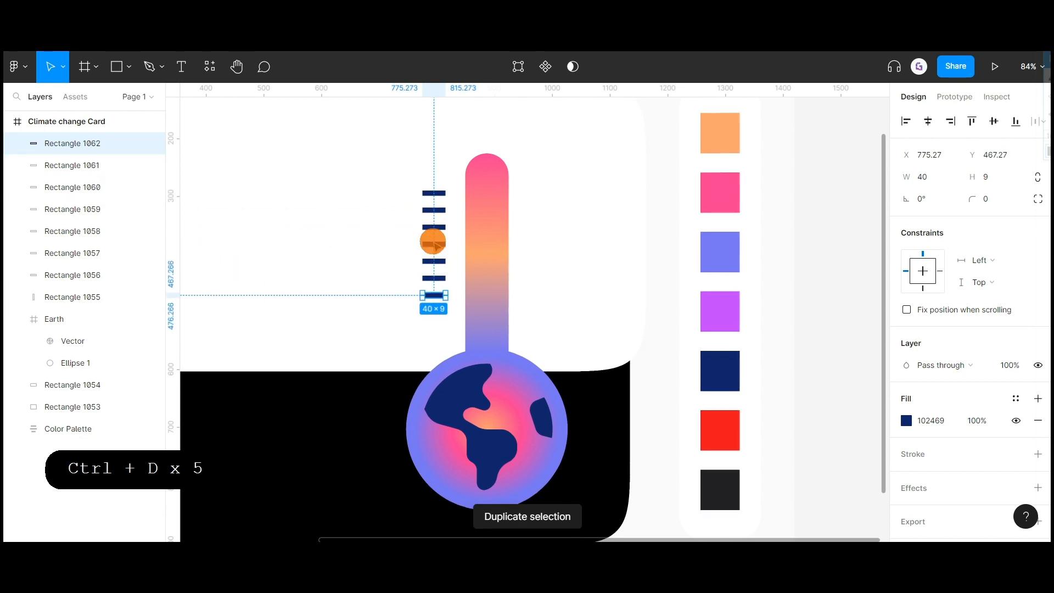
pyautogui.hotkey('ctrl', 'z')
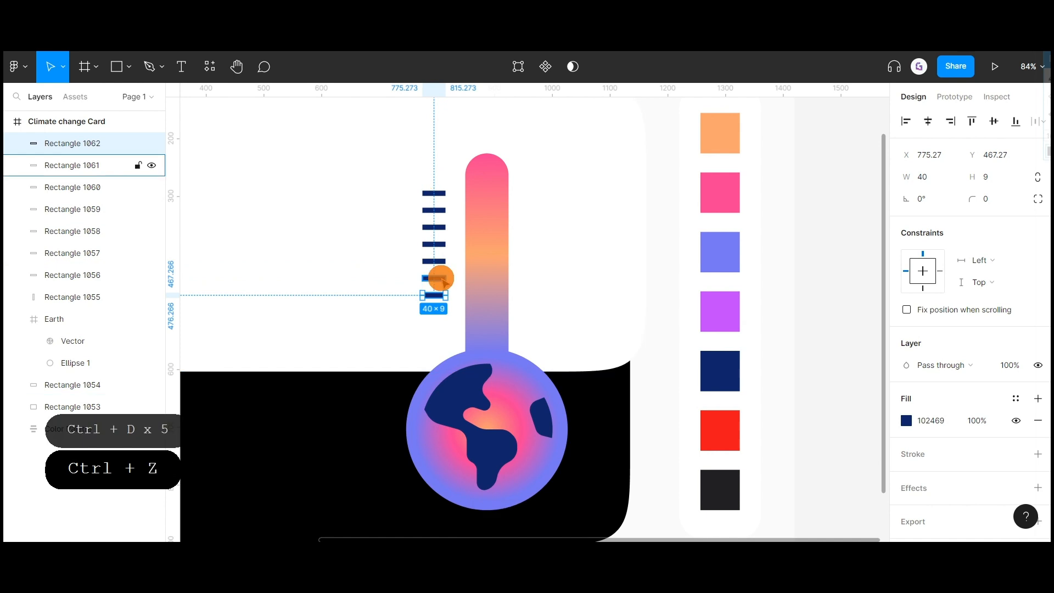
# Step: Select all seven navy marks together and move them onto the gradient bar, flush with its left edge at X 849.5
pyautogui.keyDown('shift'); pyautogui.click(440, 279); pyautogui.keyUp('shift')
pyautogui.keyDown('shift'); pyautogui.click(440, 262); pyautogui.keyUp('shift')
pyautogui.keyDown('shift'); pyautogui.click(439, 244); pyautogui.keyUp('shift')
pyautogui.keyDown('shift'); pyautogui.click(434, 227); pyautogui.keyUp('shift')
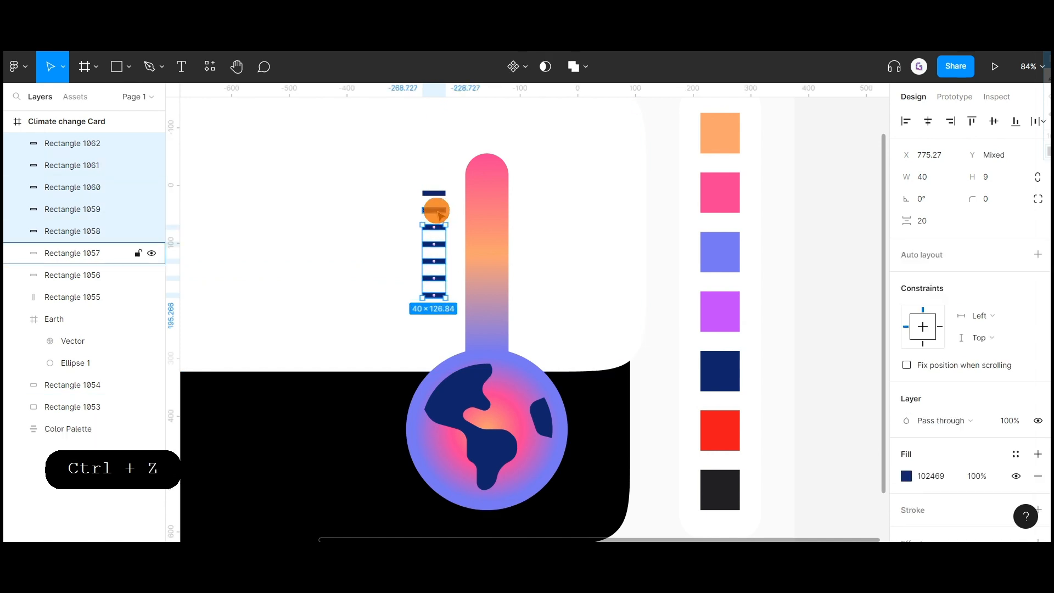
pyautogui.keyDown('shift'); pyautogui.click(433, 210); pyautogui.keyUp('shift')
pyautogui.keyDown('shift'); pyautogui.click(434, 193); pyautogui.keyUp('shift')
pyautogui.moveTo(434, 248); pyautogui.dragTo(477, 269)
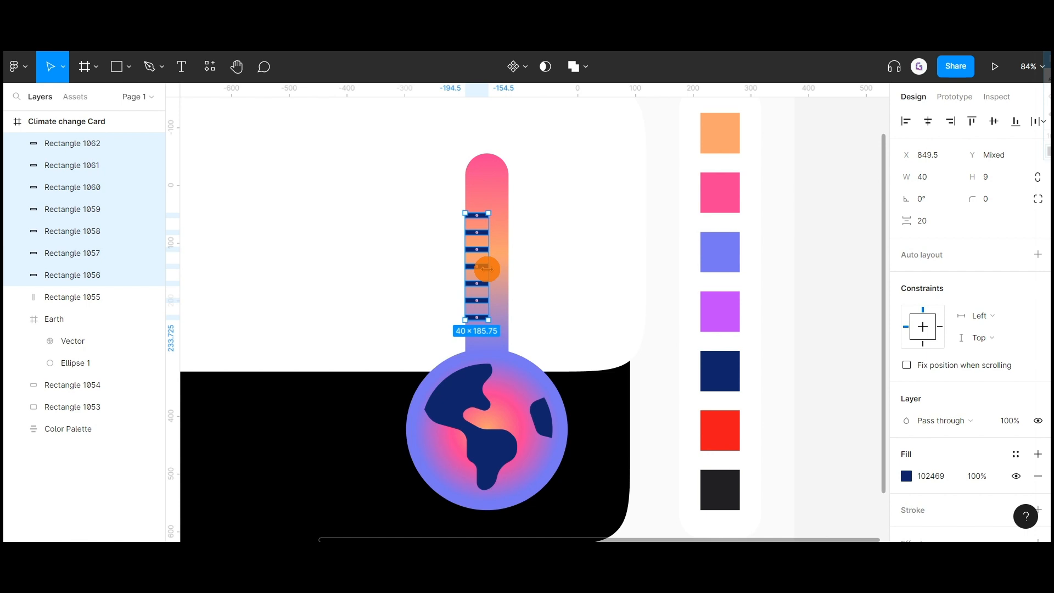
# Step: Set the vertical spacing between the seven marks to 22 and move them up slightly so the topmost sits at about Y 319
pyautogui.click(934, 222)
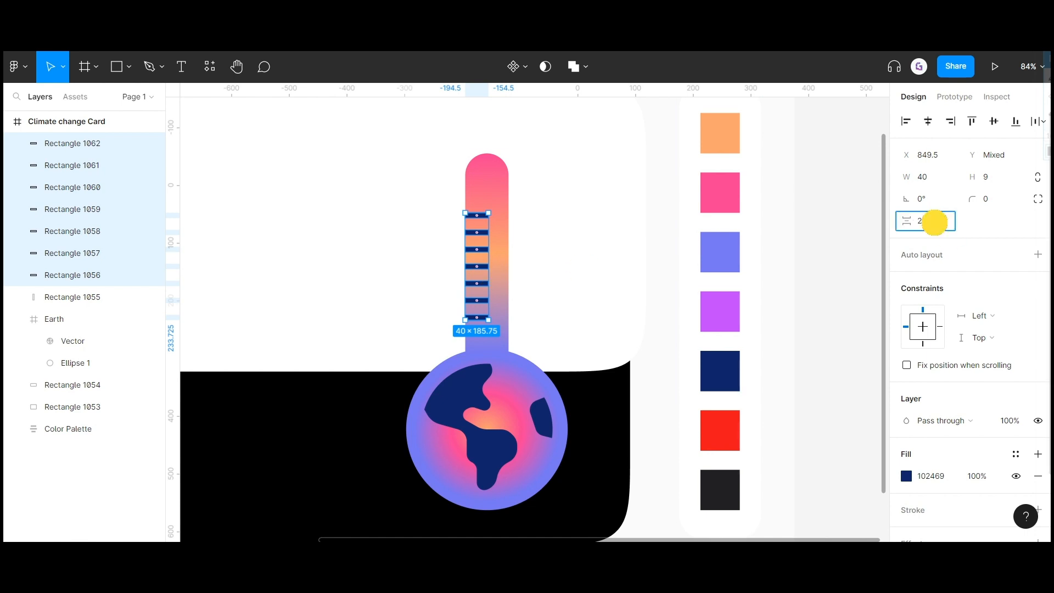
pyautogui.write('22')
pyautogui.press('Return')
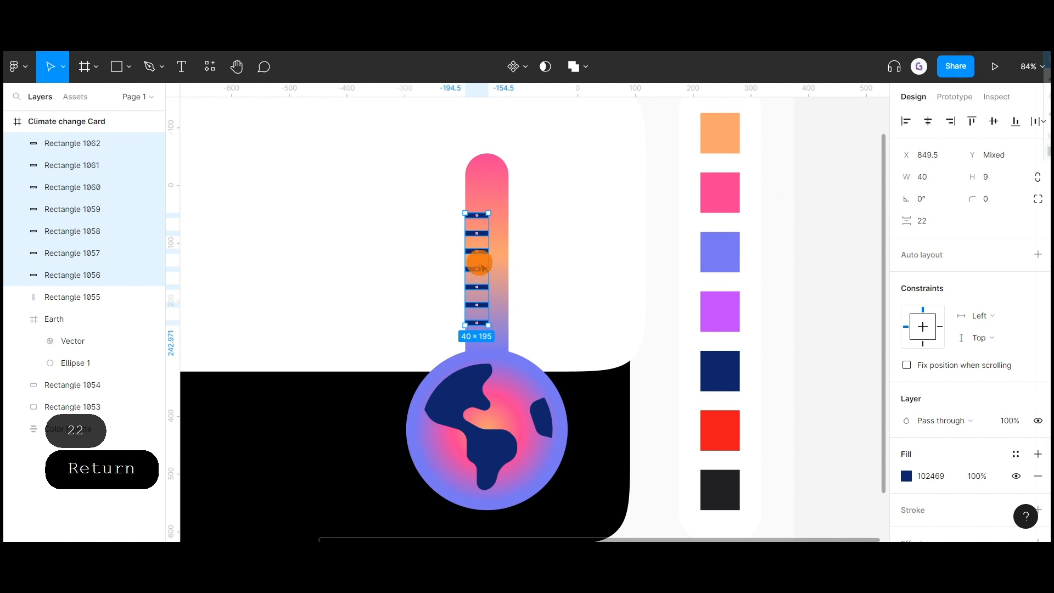
pyautogui.moveTo(477, 261); pyautogui.dragTo(479, 257)
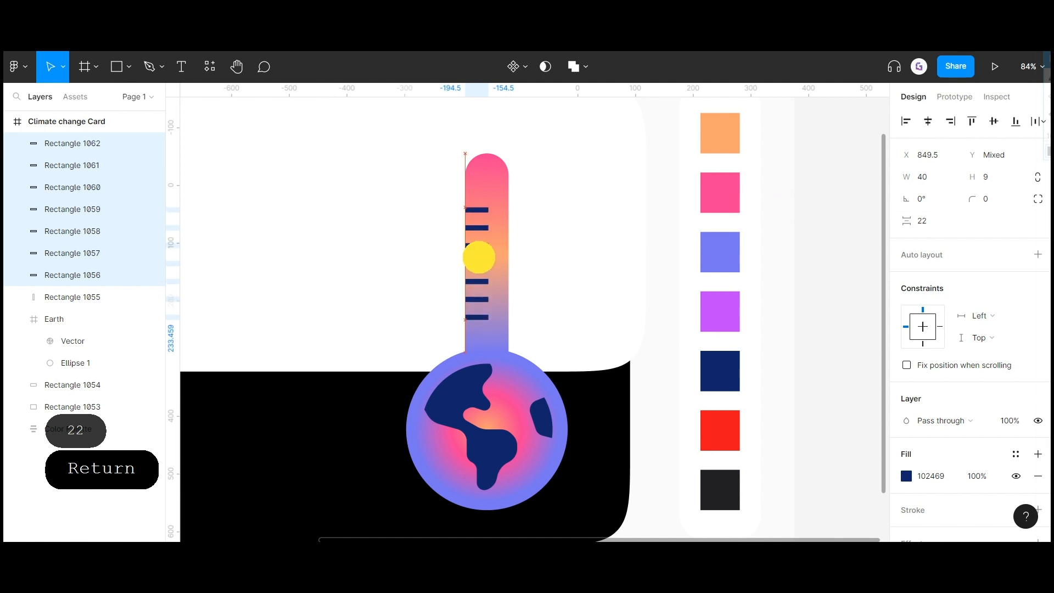
pyautogui.click(550, 245)
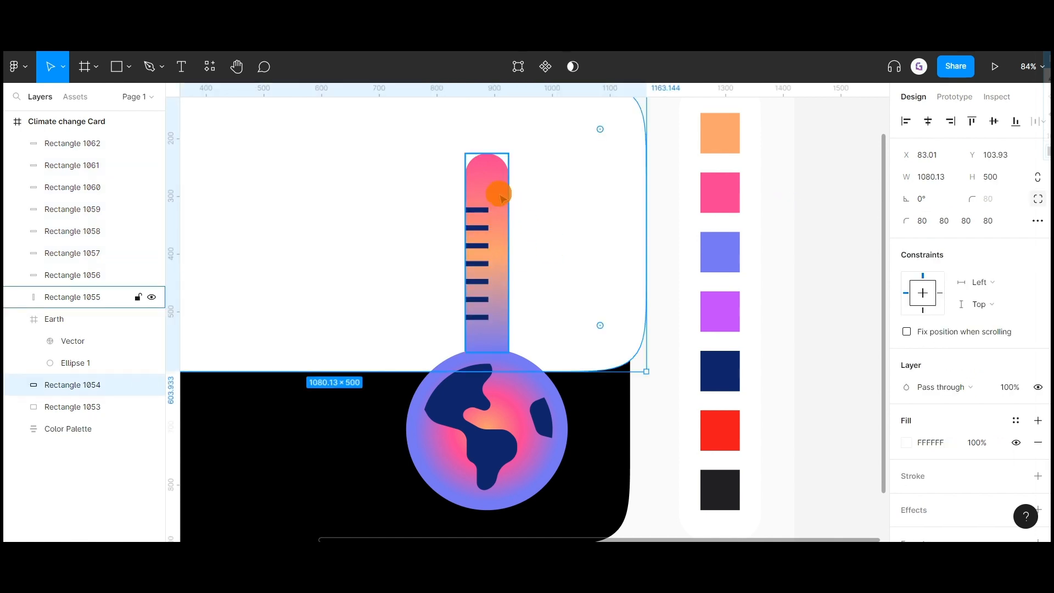
# Step: Select all seven navy marks on the gradient tube and combine them into one group
pyautogui.click(500, 195)
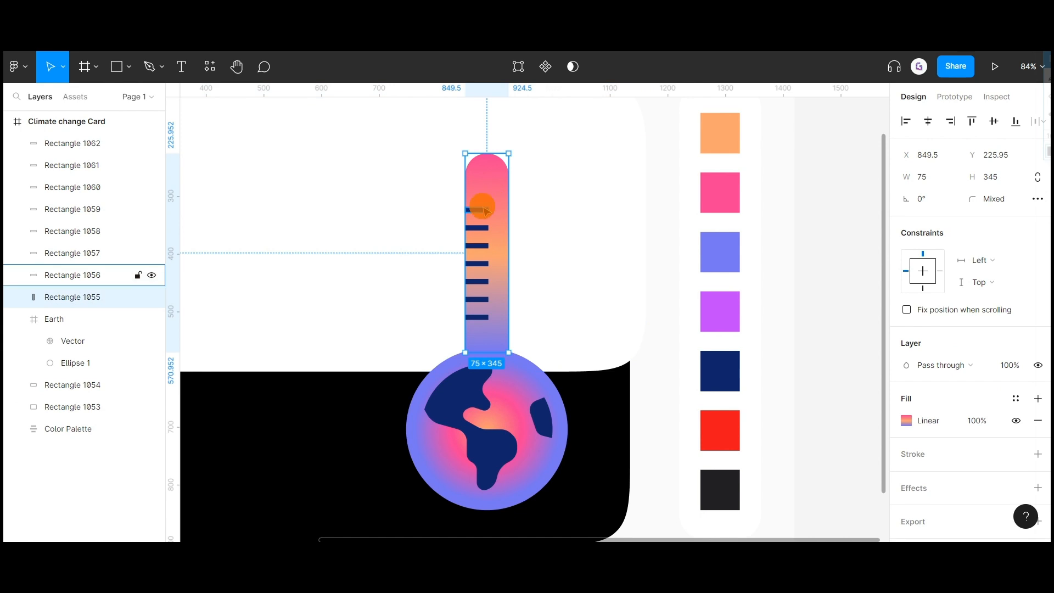
pyautogui.click(531, 217)
pyautogui.click(477, 210)
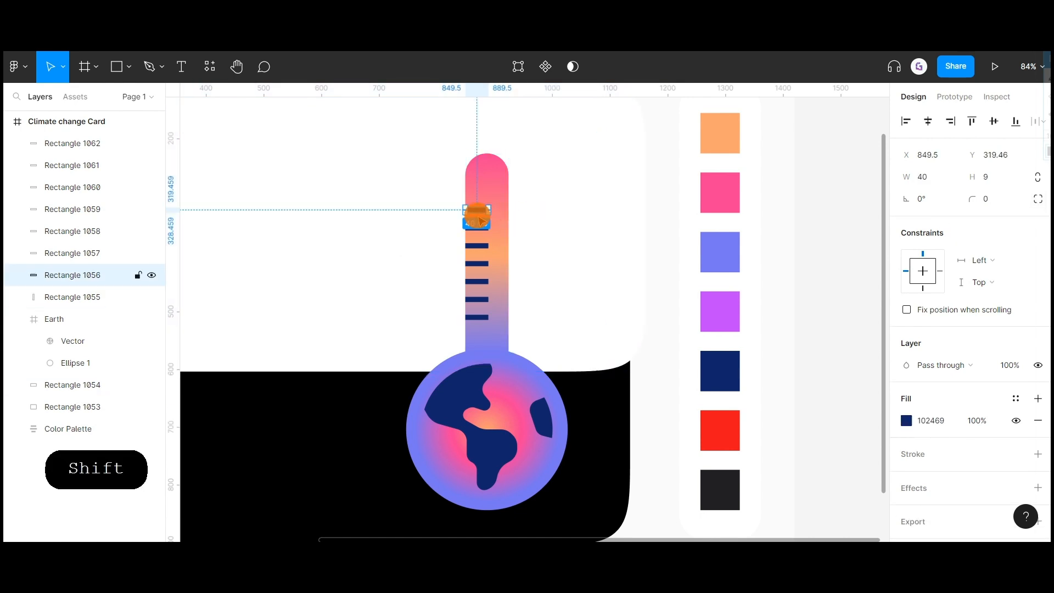
pyautogui.keyDown('shift'); pyautogui.click(476, 228); pyautogui.keyUp('shift')
pyautogui.keyDown('shift'); pyautogui.click(477, 245); pyautogui.keyUp('shift')
pyautogui.keyDown('shift'); pyautogui.click(477, 264); pyautogui.keyUp('shift')
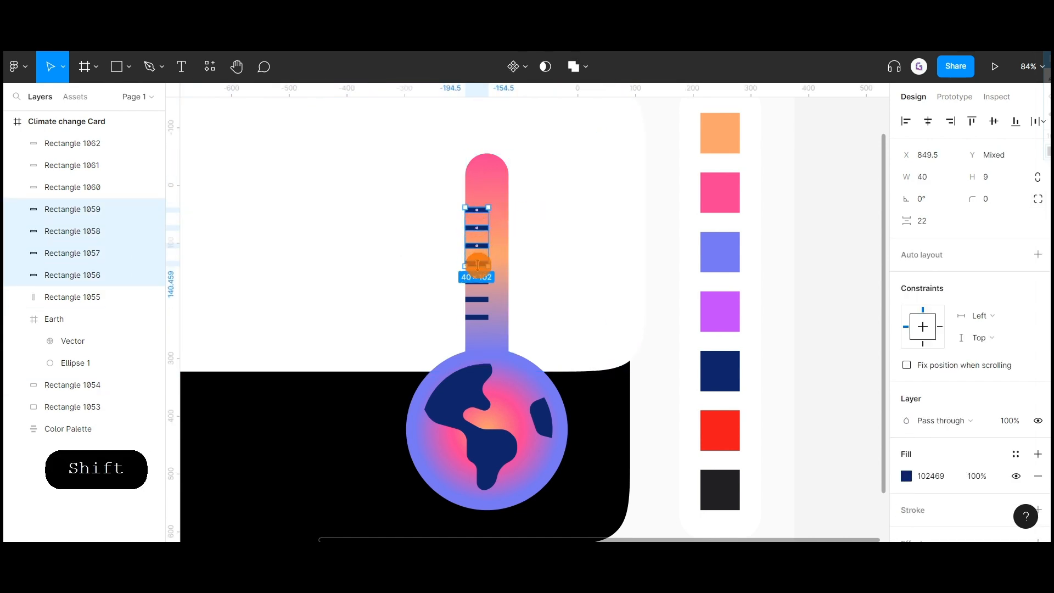
pyautogui.keyDown('shift'); pyautogui.click(477, 281); pyautogui.keyUp('shift')
pyautogui.keyDown('shift'); pyautogui.click(477, 299); pyautogui.keyUp('shift')
pyautogui.keyDown('shift'); pyautogui.click(476, 318); pyautogui.keyUp('shift')
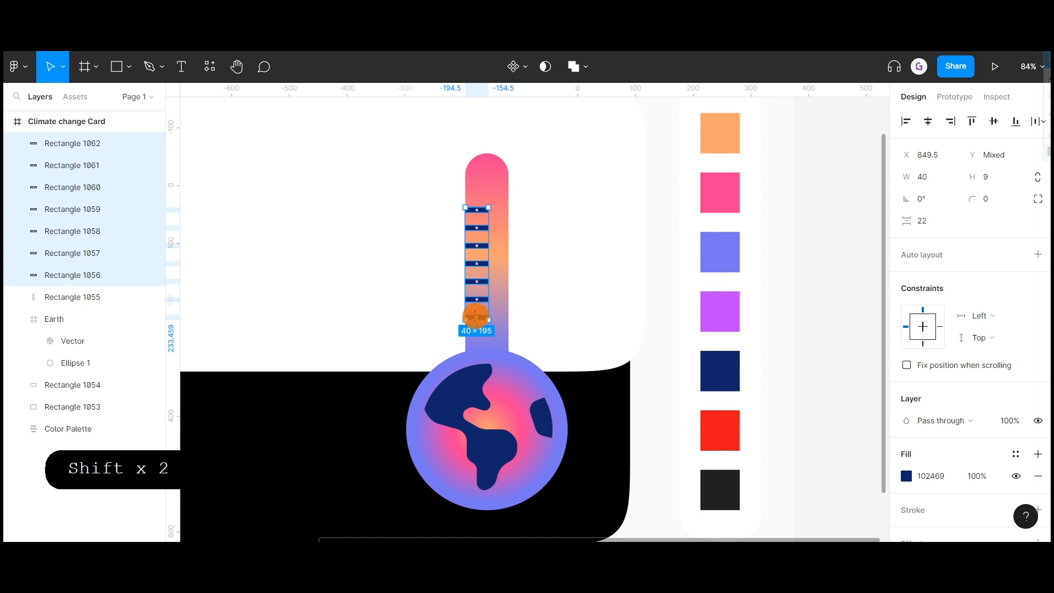
pyautogui.hotkey('ctrl', 'g')
pyautogui.click(548, 289)
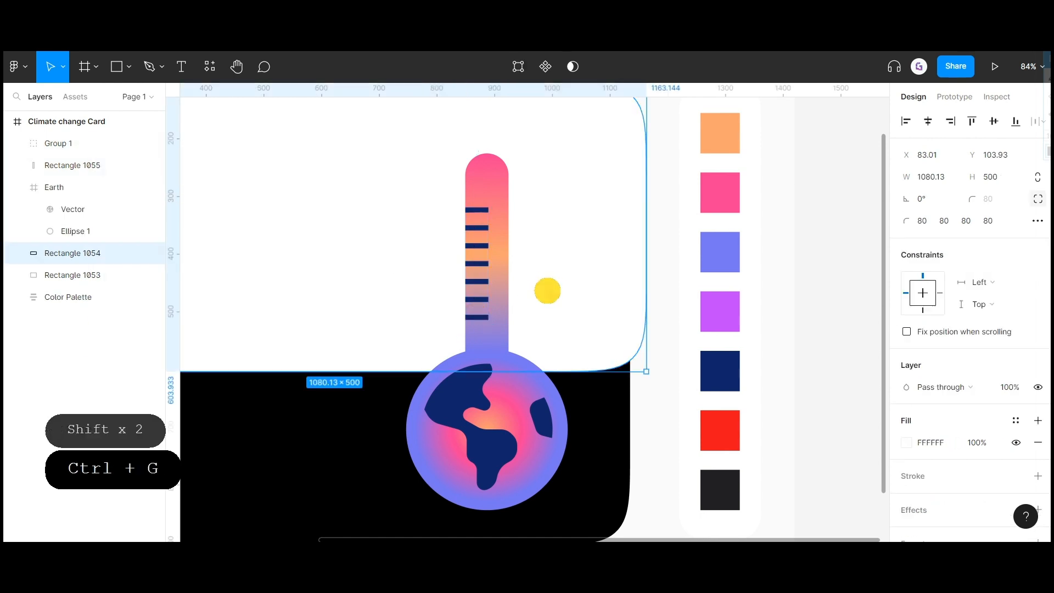
# Step: Group the navy marks, the gradient tube and the earth bulb together as one object
pyautogui.click(498, 207)
pyautogui.keyDown('shift'); pyautogui.click(479, 211); pyautogui.keyUp('shift')
pyautogui.keyDown('shift'); pyautogui.click(479, 363); pyautogui.keyUp('shift')
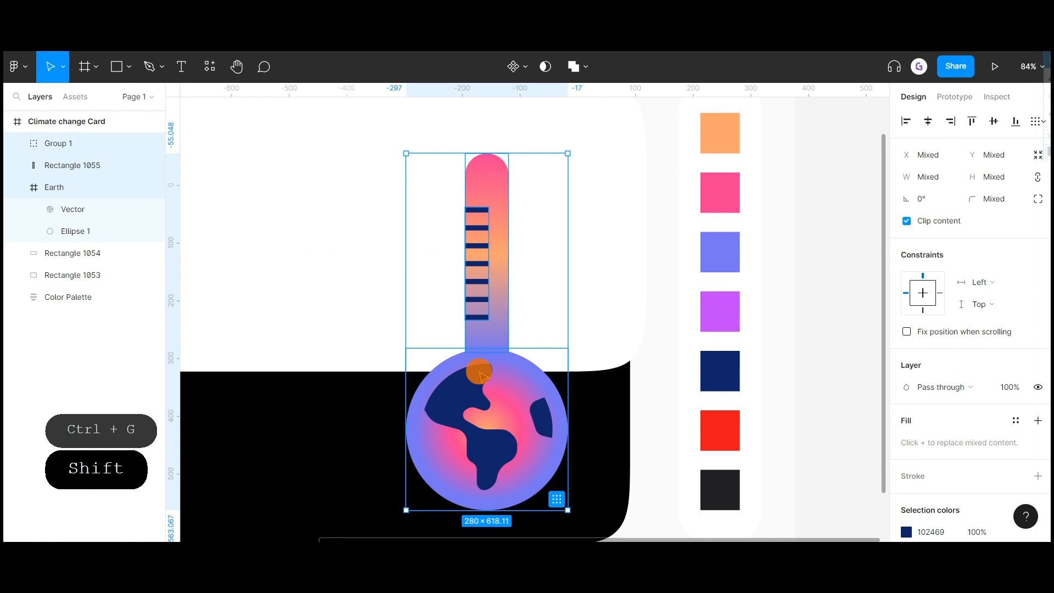
pyautogui.hotkey('ctrl', 'g')
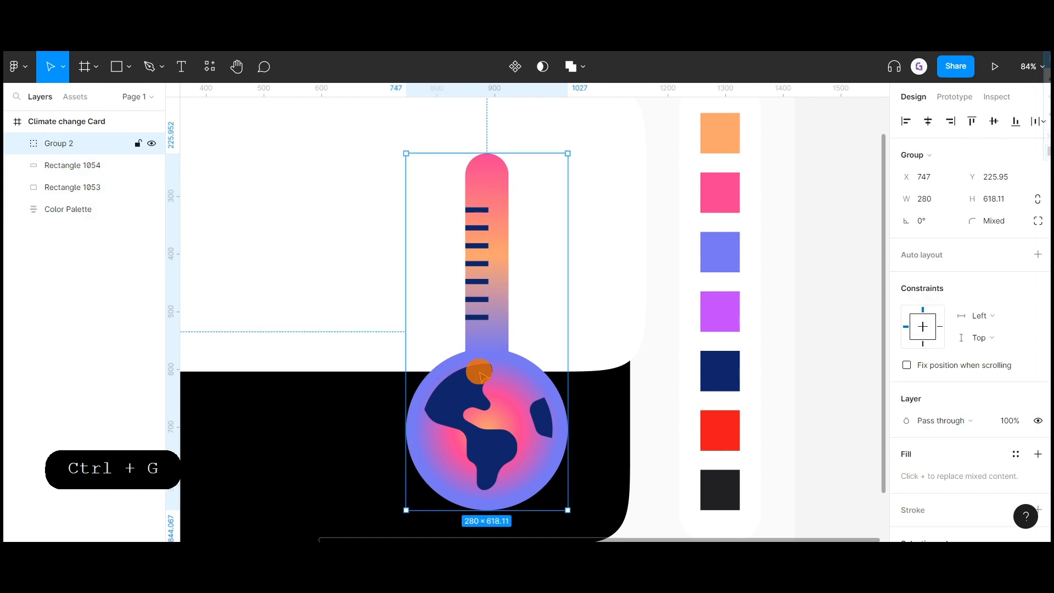
pyautogui.click(593, 266)
# Step: Rename the combined group of marks, tube and earth bulb as Thermometer
pyautogui.click(487, 265)
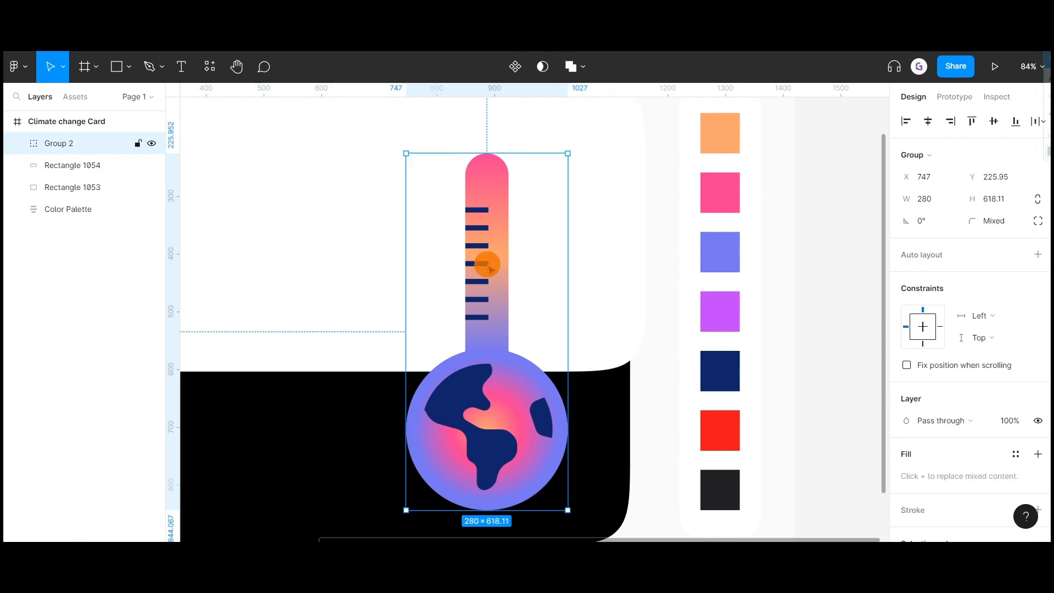
pyautogui.doubleClick(58, 143)
pyautogui.press('capslock')
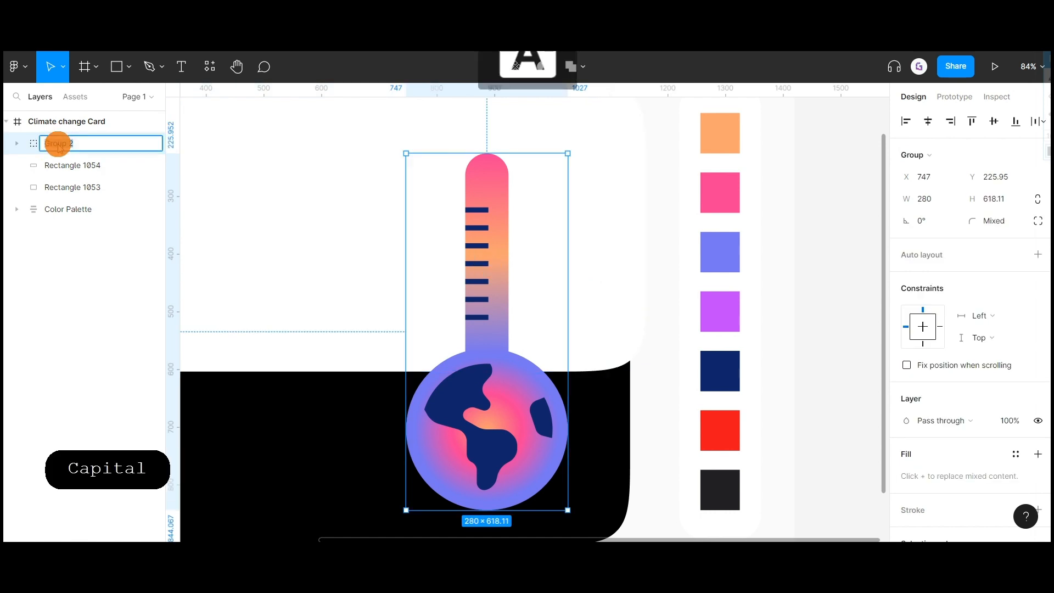
pyautogui.write('Hermom')
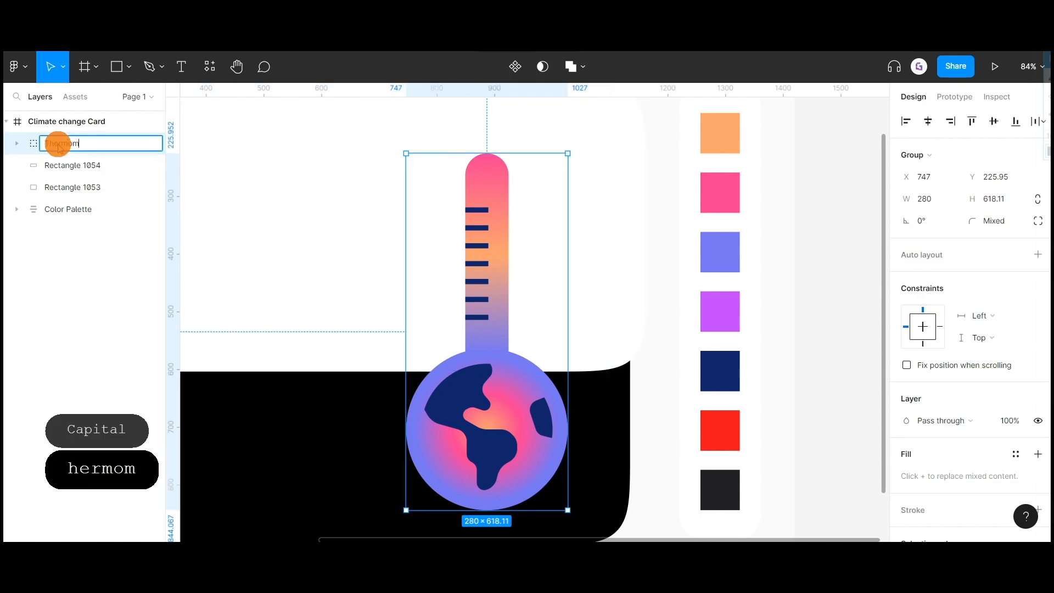
pyautogui.write('o')
pyautogui.press('BackSpace')
pyautogui.write('et')
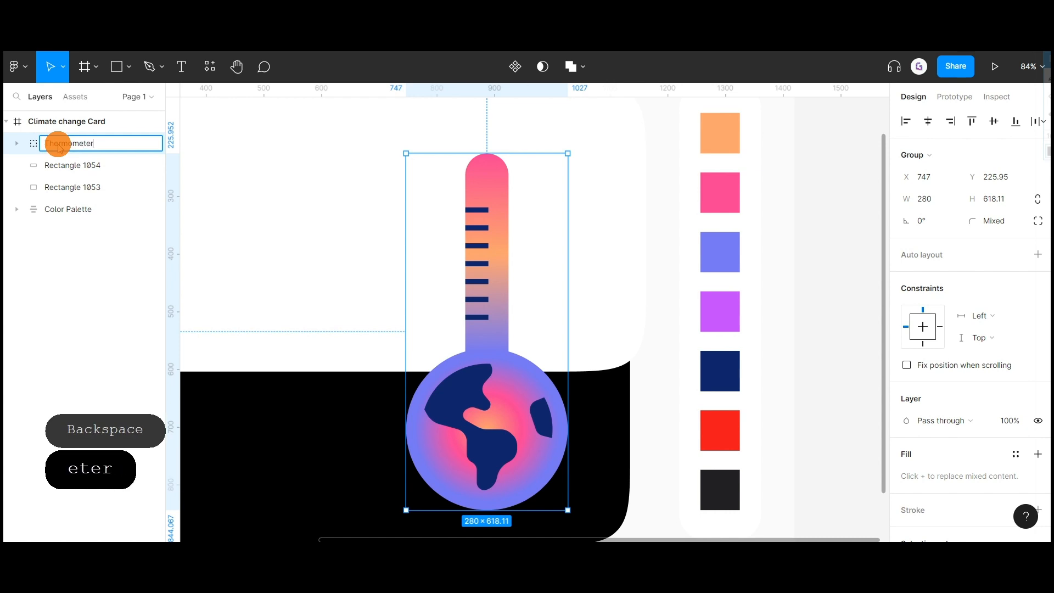
pyautogui.write('er')
pyautogui.click(241, 210)
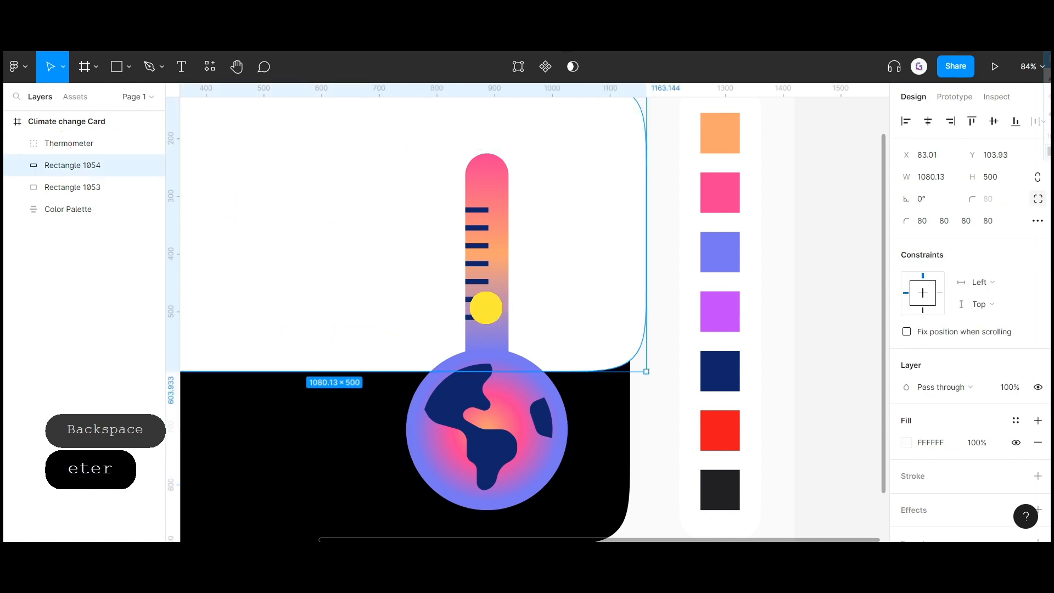
# Step: Add an inner shadow effect to the Thermometer group
pyautogui.click(486, 308)
pyautogui.scroll(-3, 1011, 426)
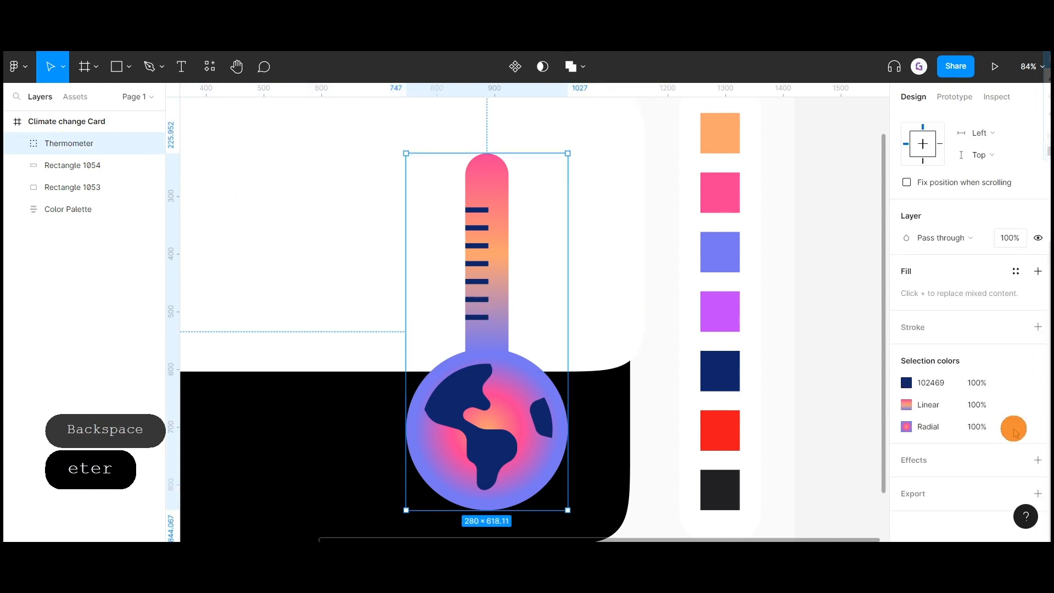
pyautogui.click(936, 463)
pyautogui.click(943, 477)
pyautogui.click(941, 464)
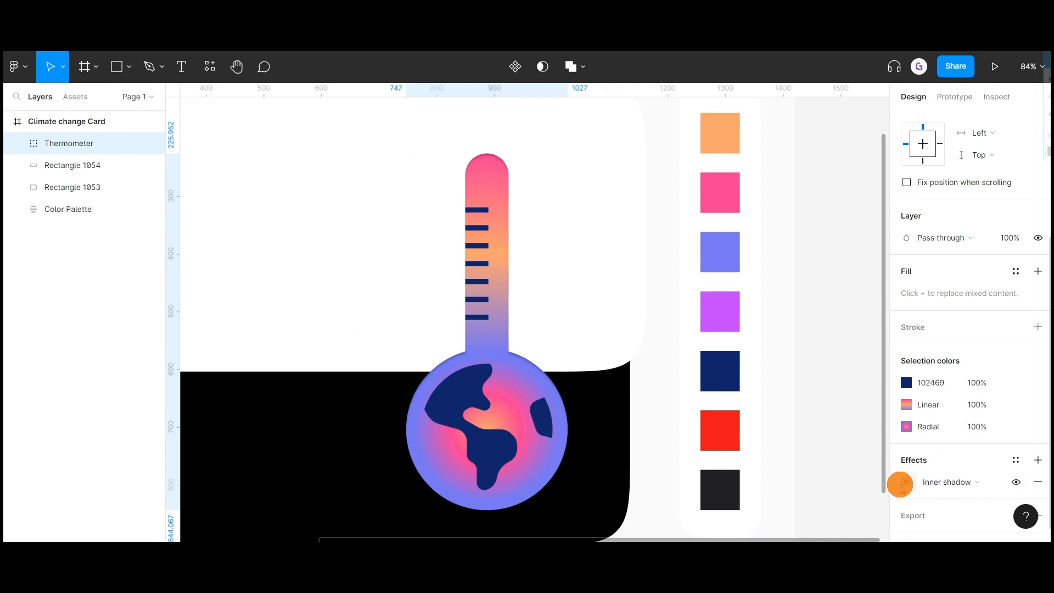
# Step: Set the thermometer's inner shadow to X -20, Y -5, blur 20 and 20% opacity
pyautogui.click(907, 483)
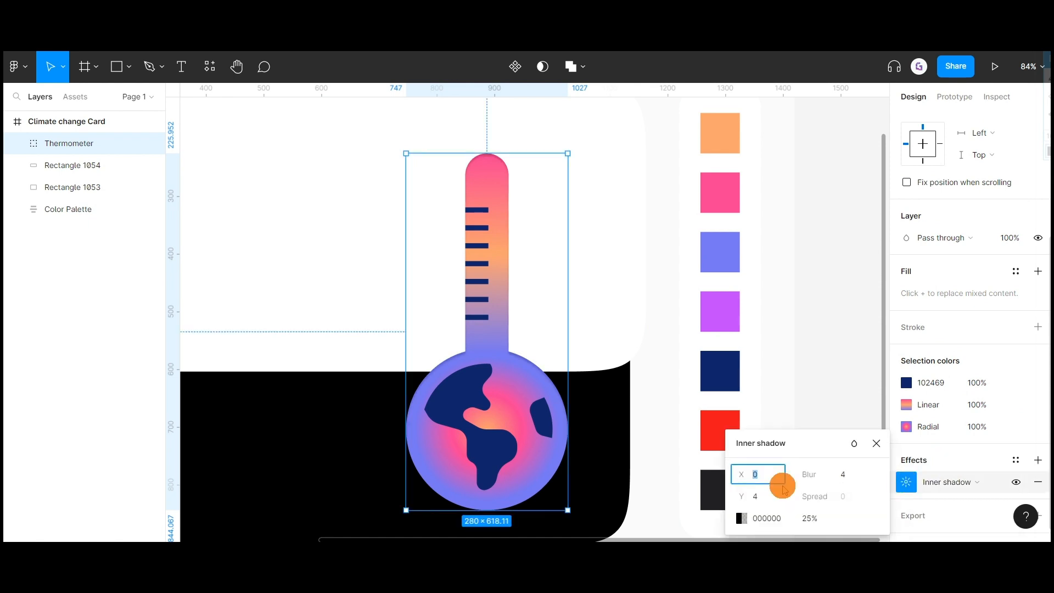
pyautogui.write('-2')
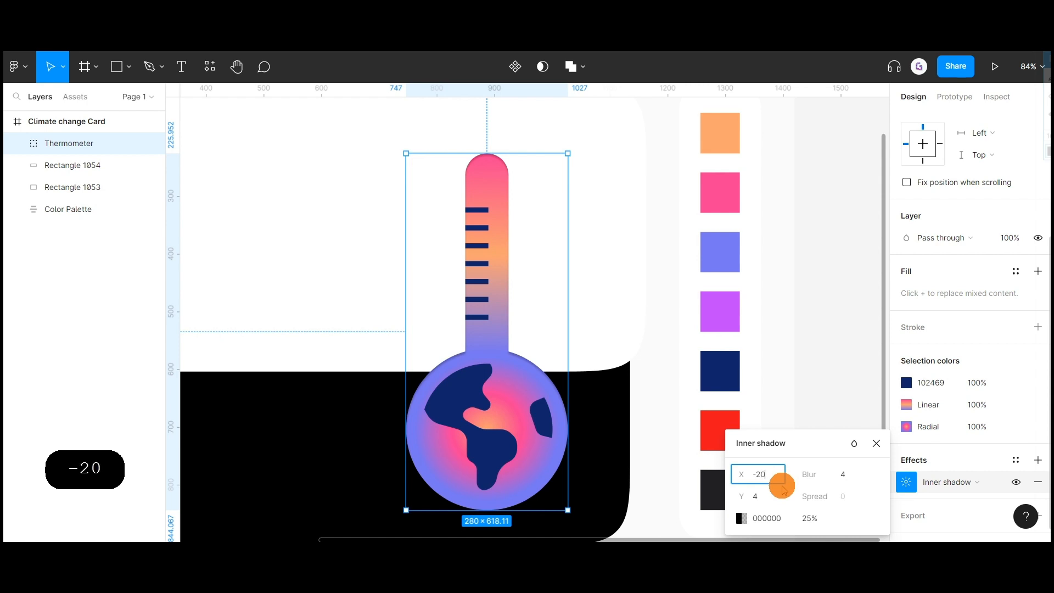
pyautogui.click(766, 495)
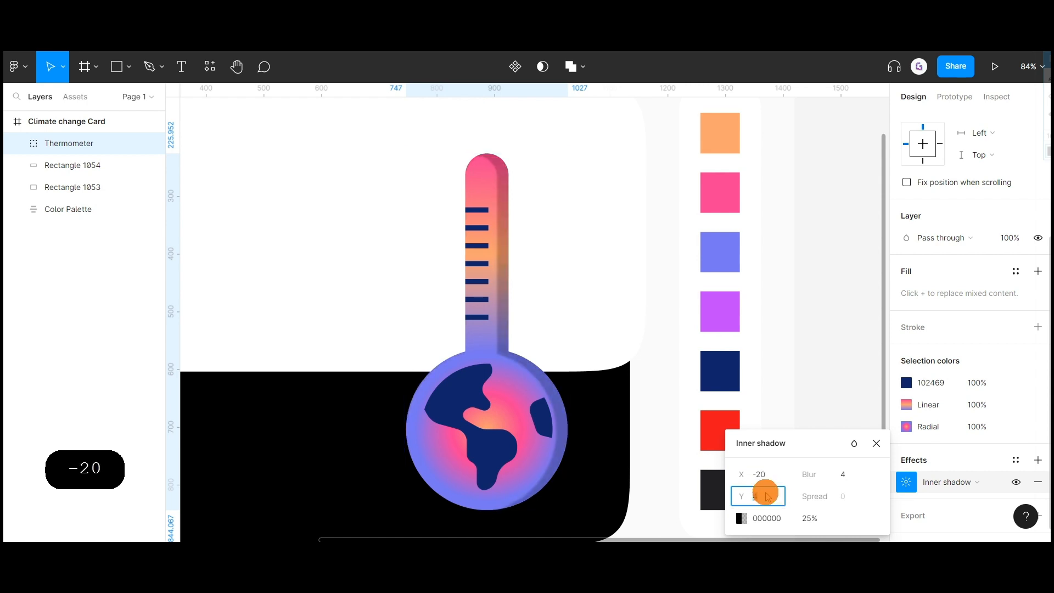
pyautogui.write('-')
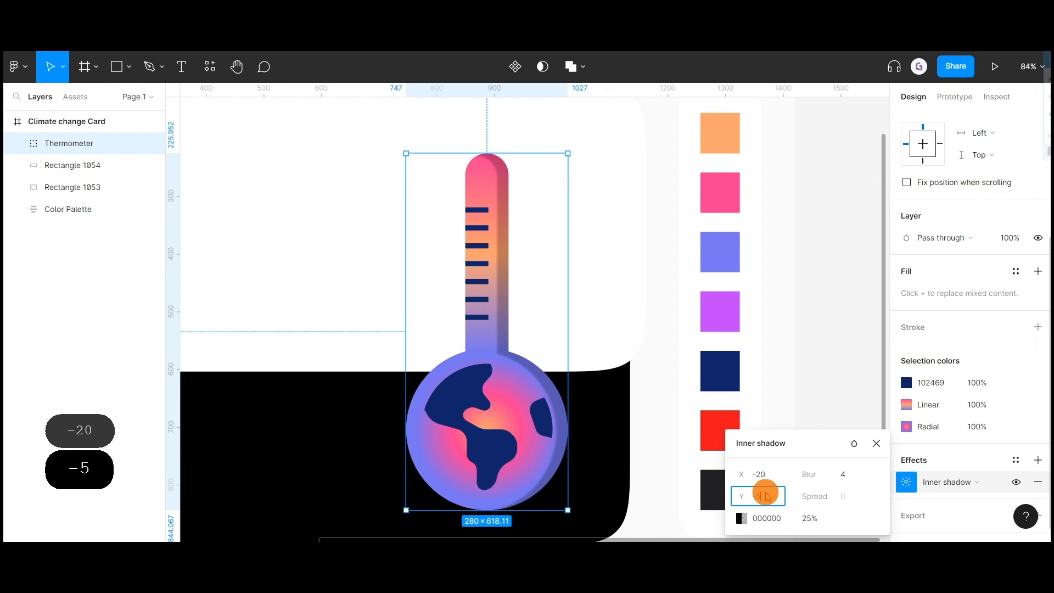
pyautogui.write('5')
pyautogui.click(844, 475)
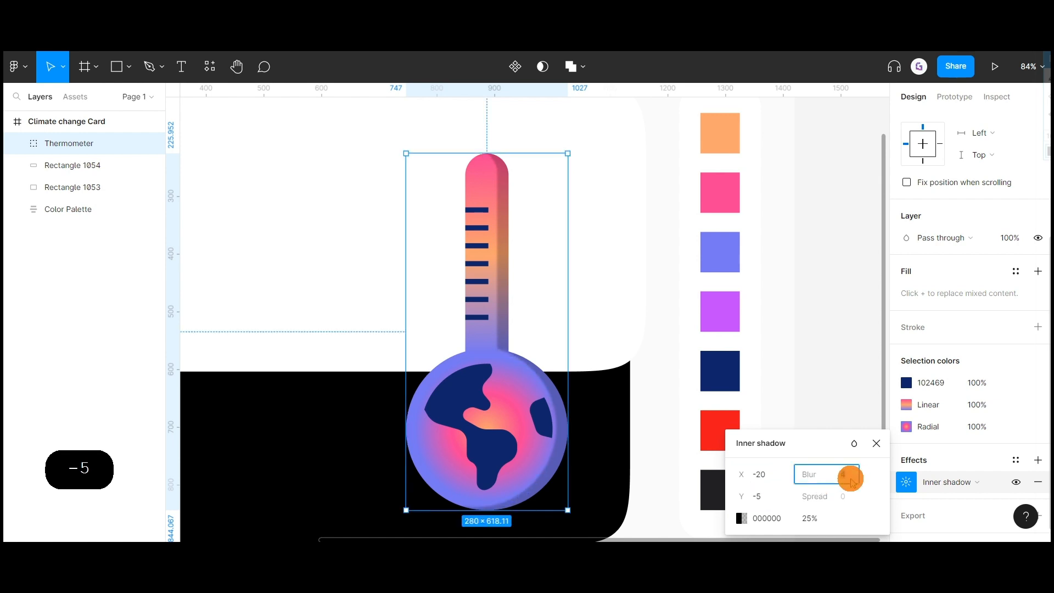
pyautogui.write('20')
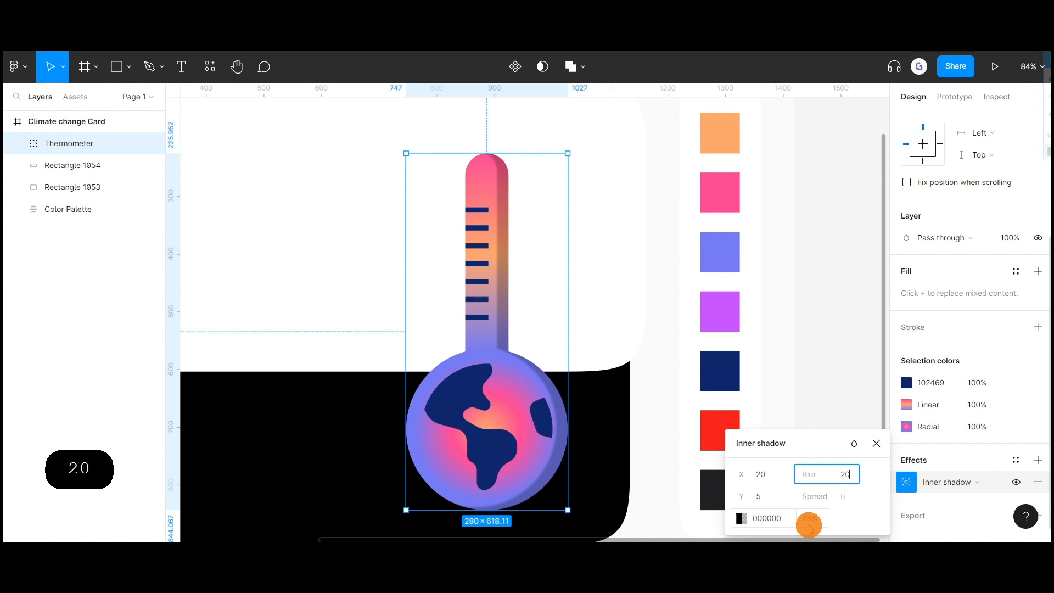
pyautogui.click(825, 526)
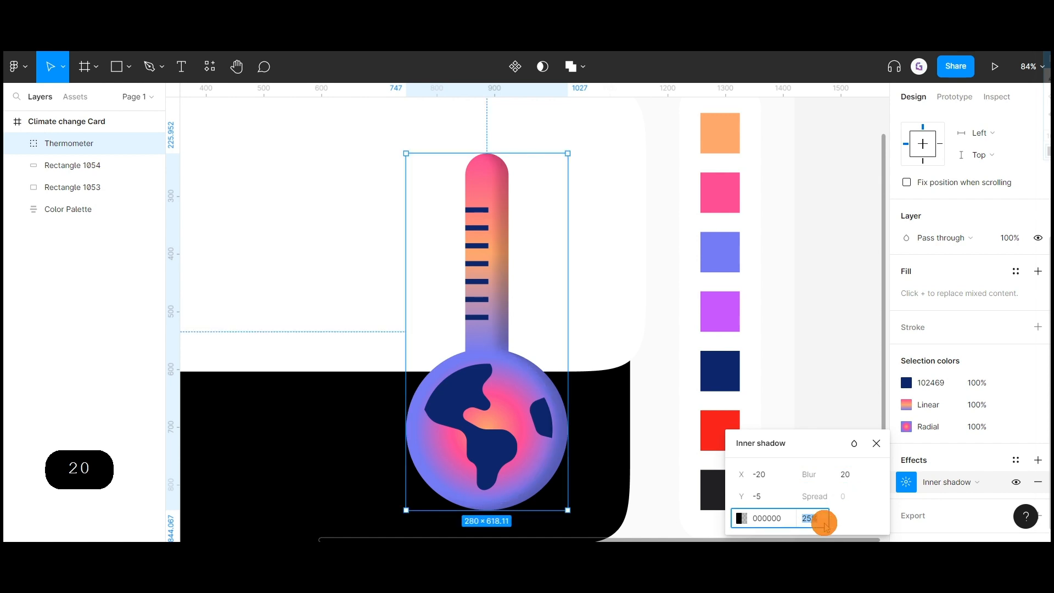
pyautogui.write('20')
pyautogui.press('Return')
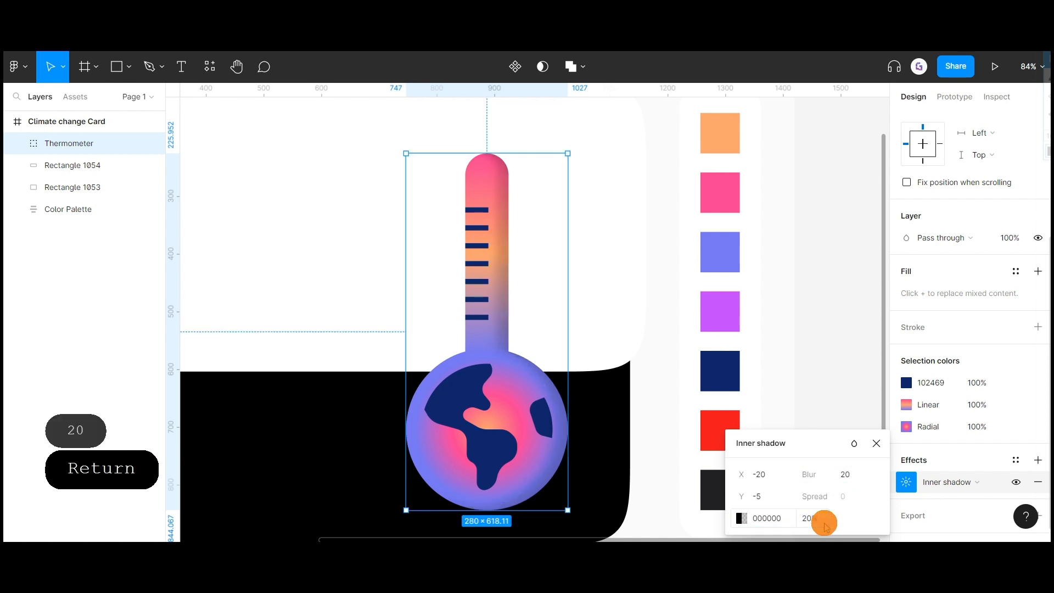
pyautogui.click(829, 392)
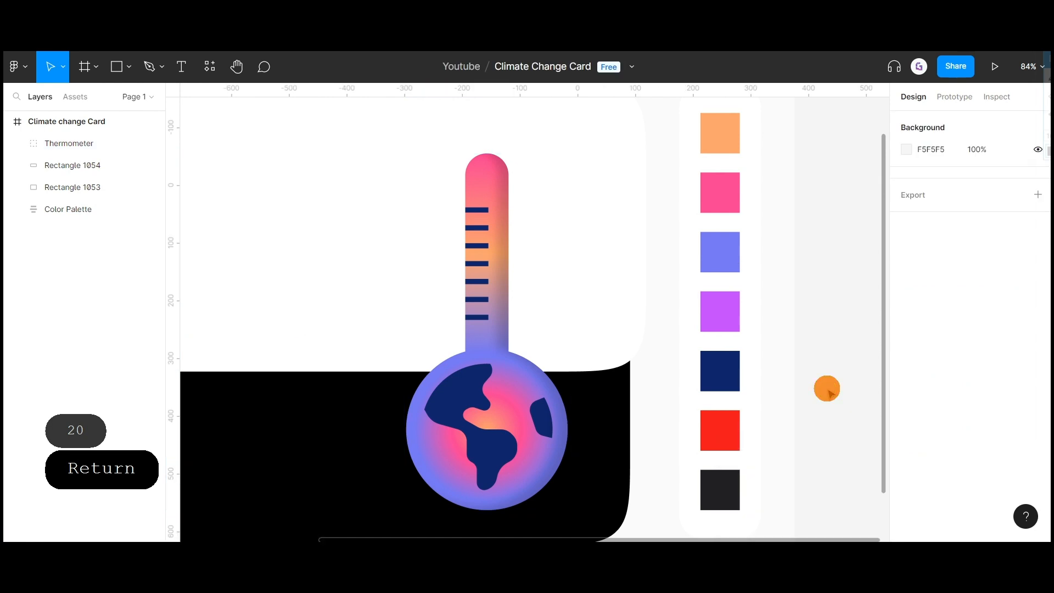
# Step: Draw a star about 96 × 96 on the black rectangle, just left of the earth bulb
pyautogui.scroll(-3, 827, 389)
pyautogui.keyDown('ctrl'); pyautogui.click(626, 364); pyautogui.keyUp('ctrl')
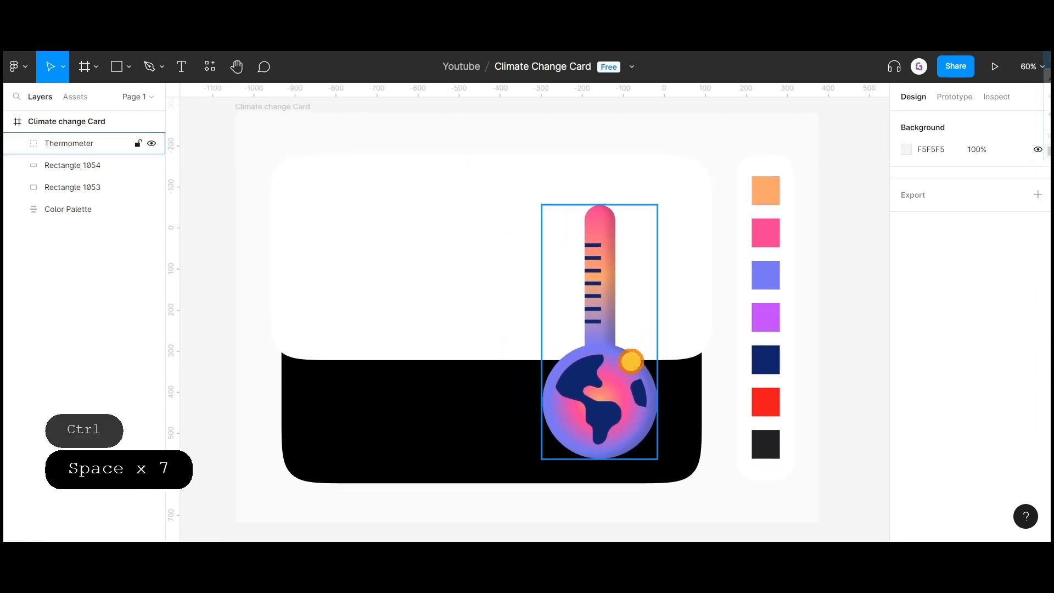
pyautogui.scroll(1, 631, 361)
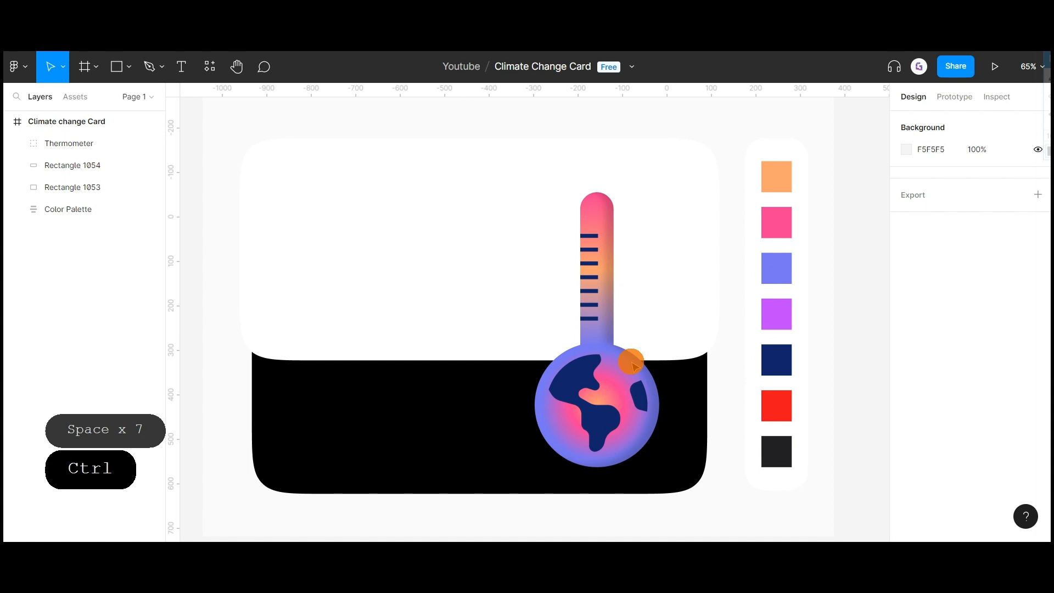
pyautogui.scroll(1, 631, 362)
pyautogui.moveTo(597, 299)
pyautogui.mouseDown()
pyautogui.moveTo(617, 316)
pyautogui.moveTo(602, 311)
pyautogui.mouseUp()
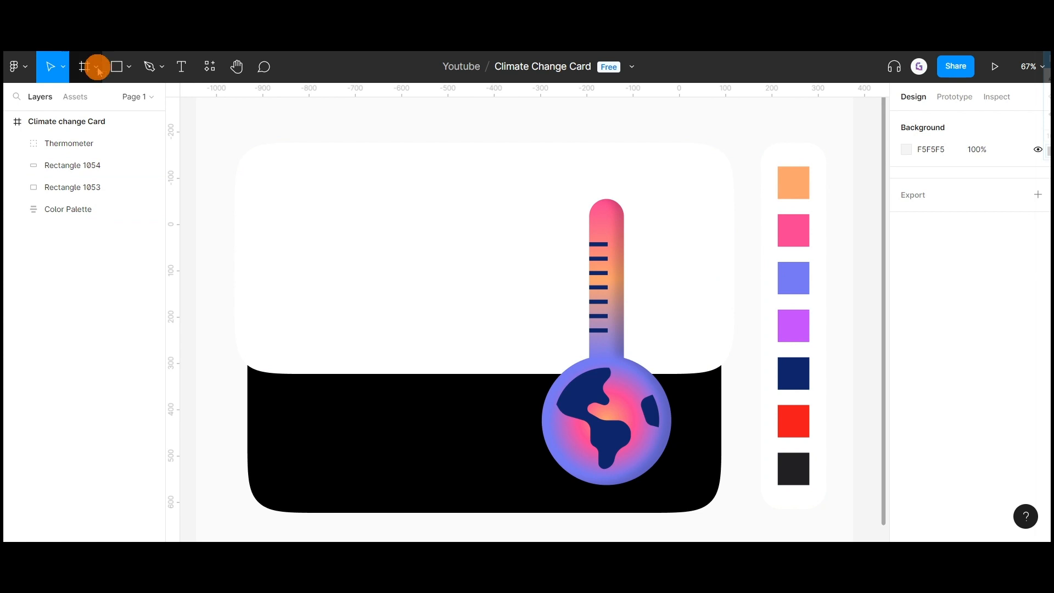
pyautogui.click(130, 65)
pyautogui.click(110, 181)
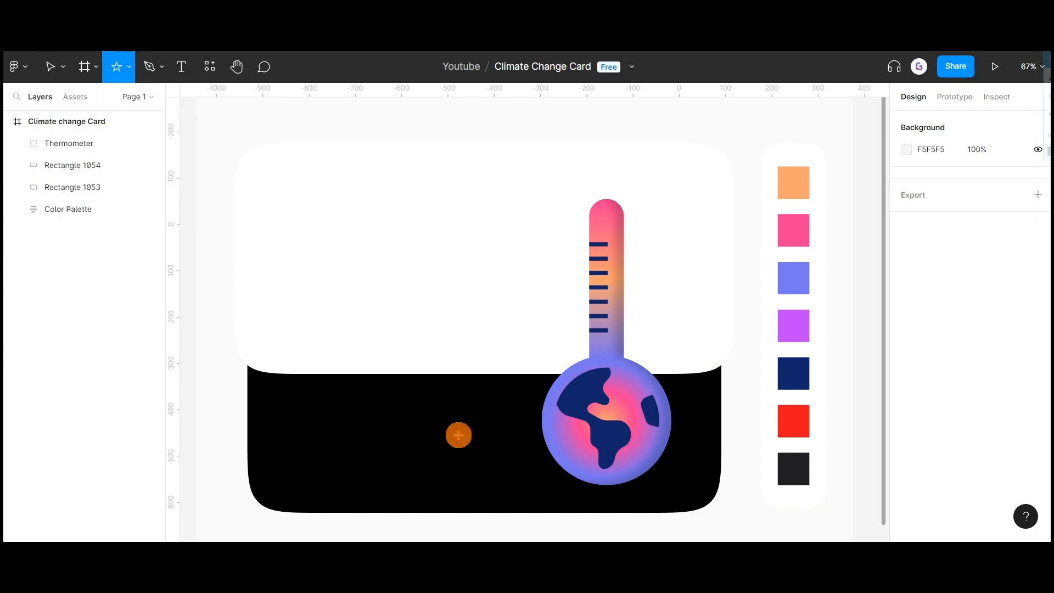
pyautogui.moveTo(481, 426); pyautogui.dragTo(523, 463)
# Step: Give the star 4 points and resize it proportionally to 120 × 120
pyautogui.click(928, 220)
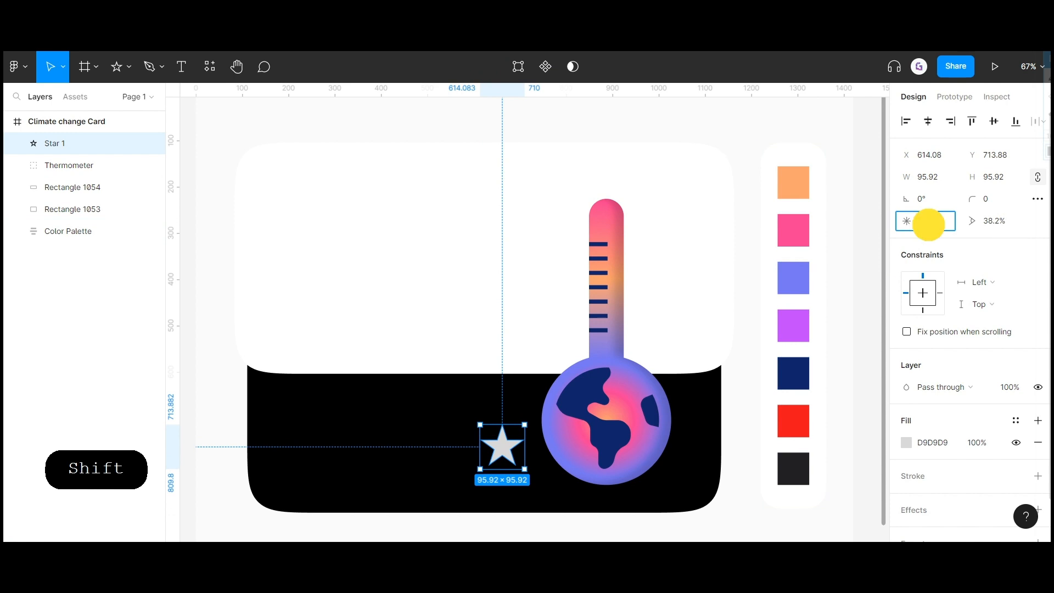
pyautogui.write('4')
pyautogui.press('Return')
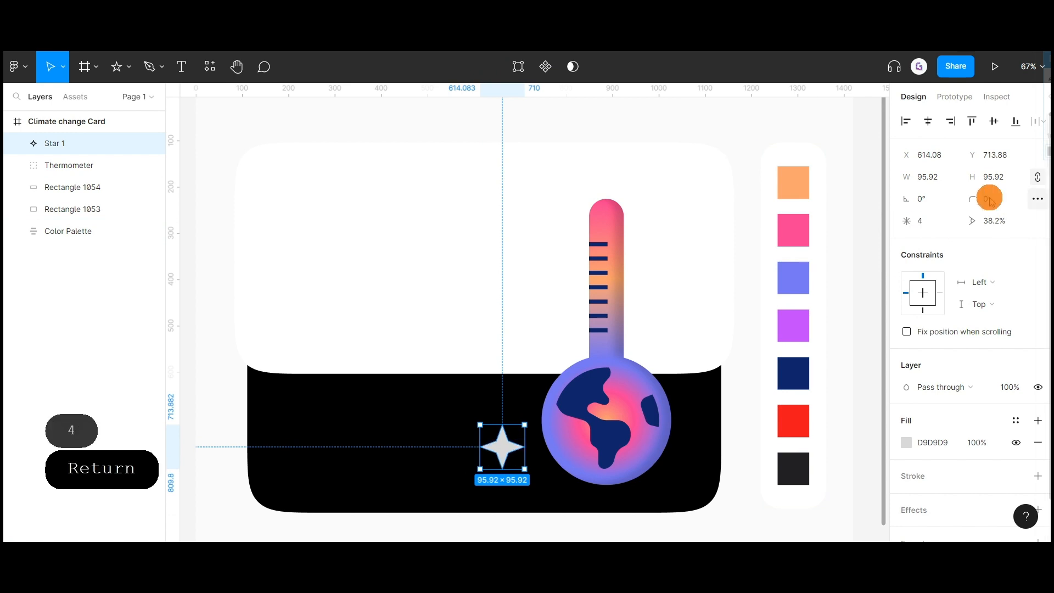
pyautogui.click(994, 201)
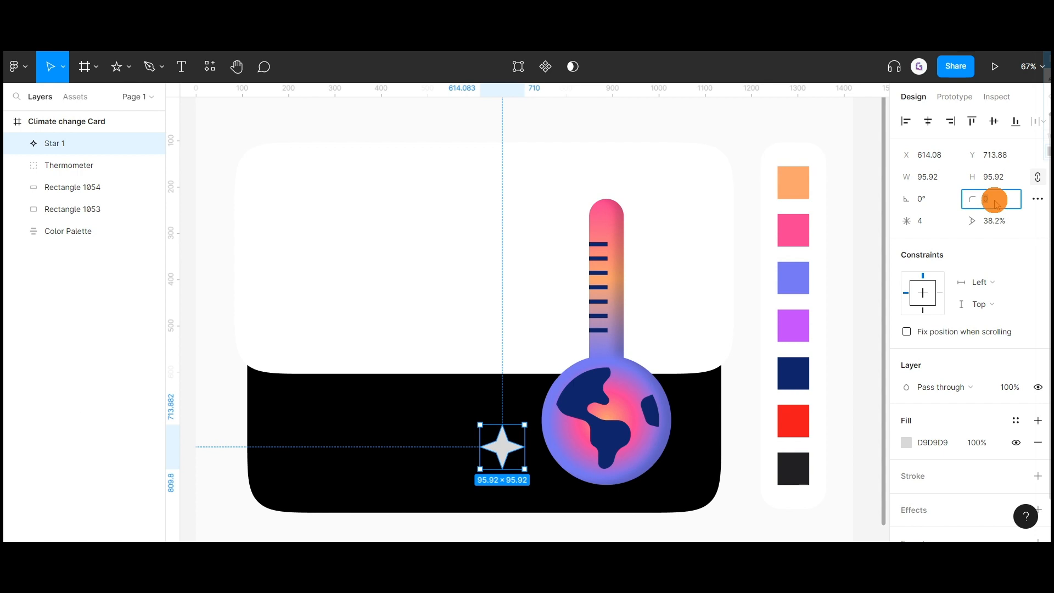
pyautogui.click(1003, 183)
pyautogui.write('120')
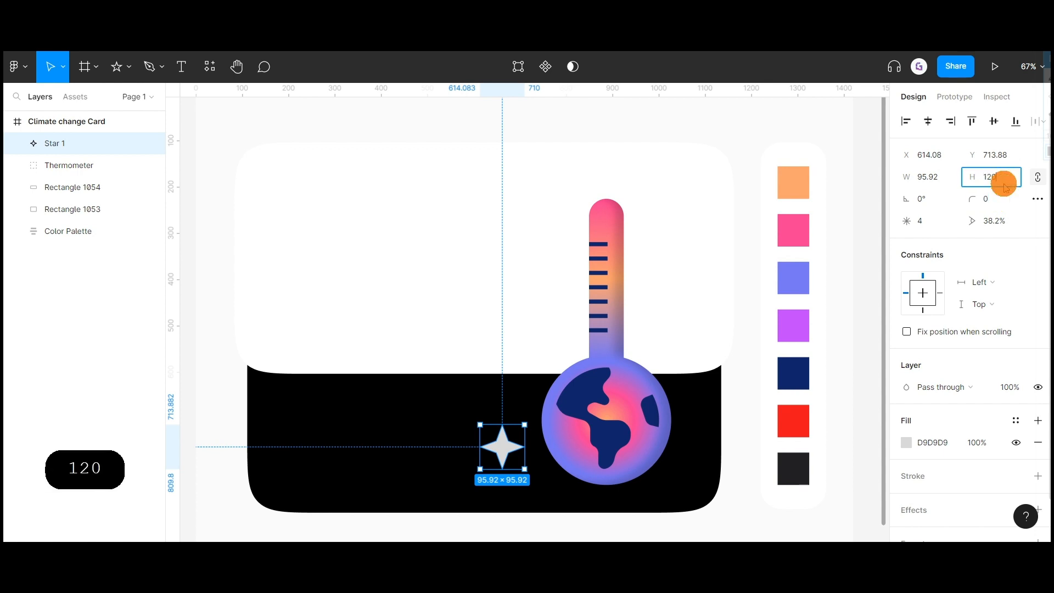
pyautogui.press('Return')
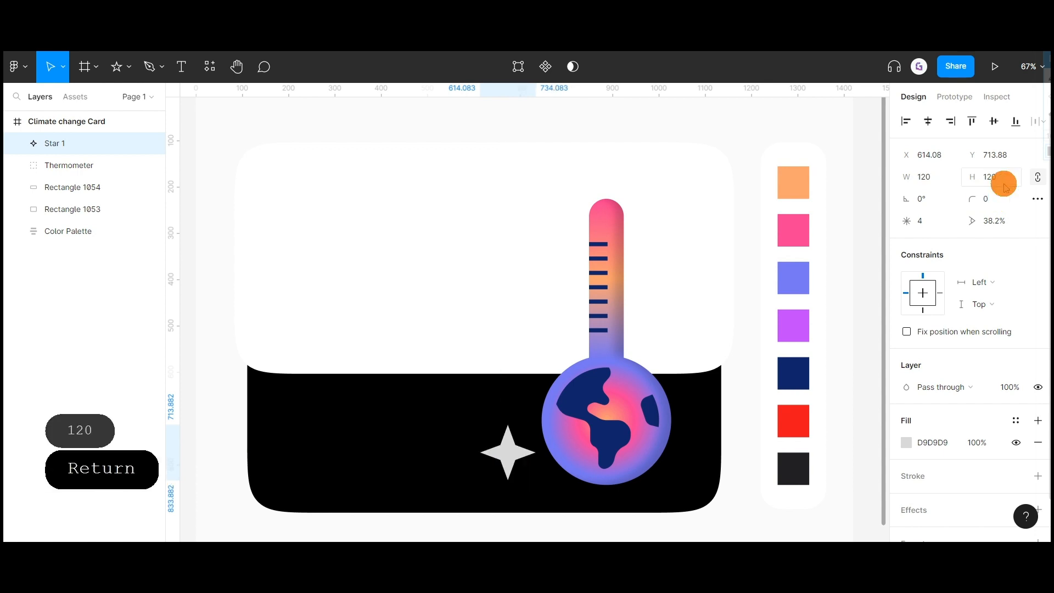
# Step: Set the star's corner radius to 6 and its ratio to 35%
pyautogui.click(1000, 200)
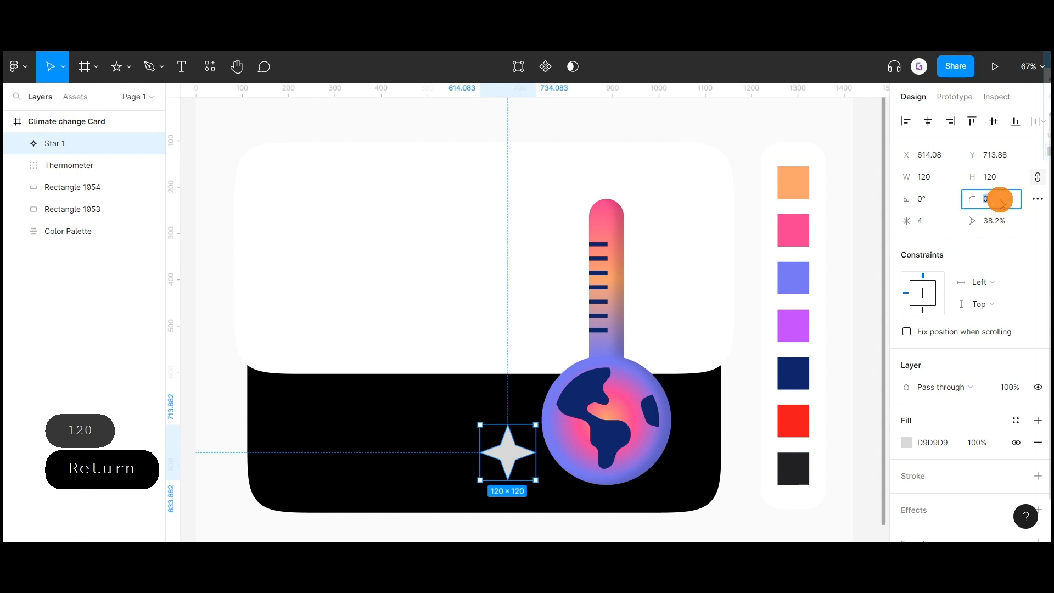
pyautogui.write('6')
pyautogui.click(1007, 214)
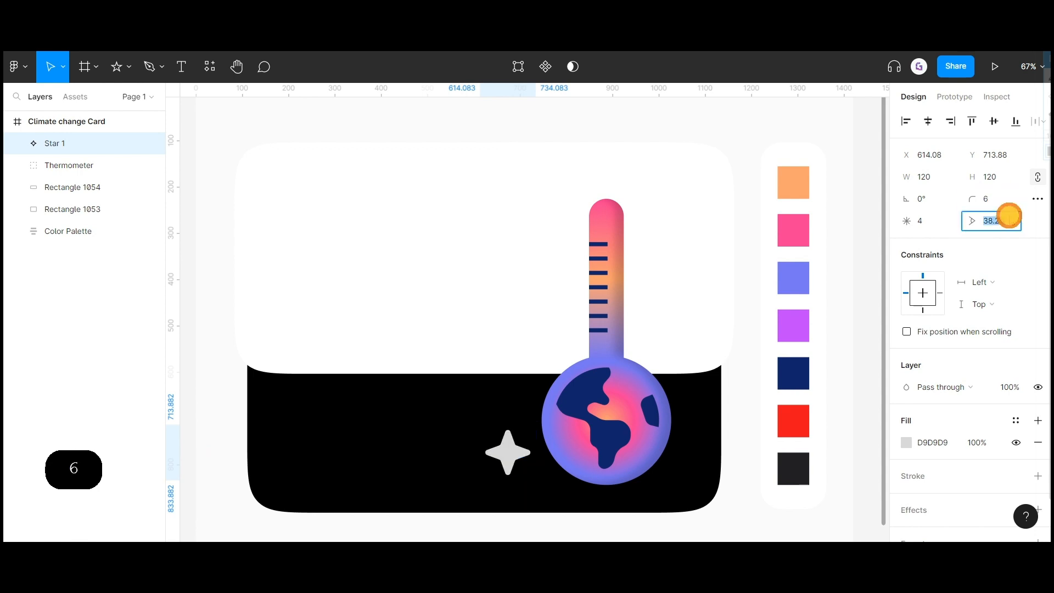
pyautogui.write('35')
pyautogui.press('Return')
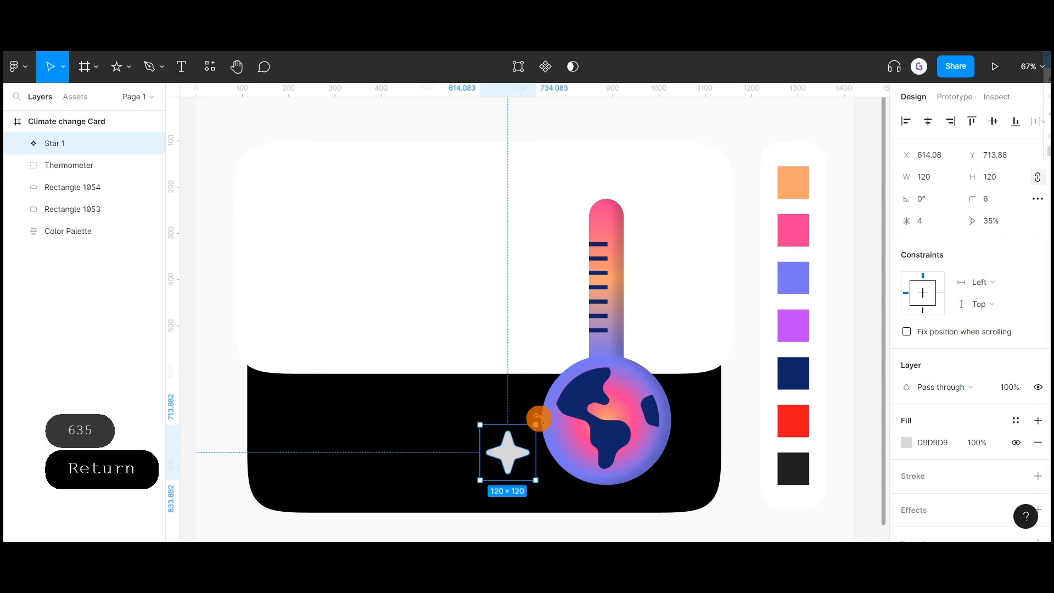
# Step: Rotate the star to about -24° and fill it with the palette's blue-violet 7774F0
pyautogui.moveTo(538, 418); pyautogui.dragTo(553, 434)
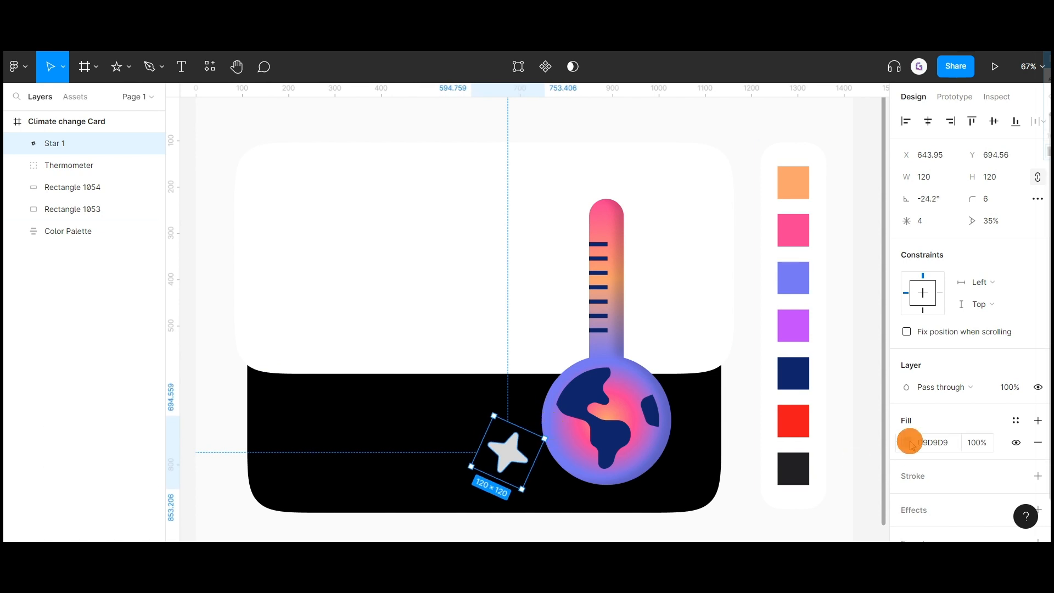
pyautogui.click(907, 442)
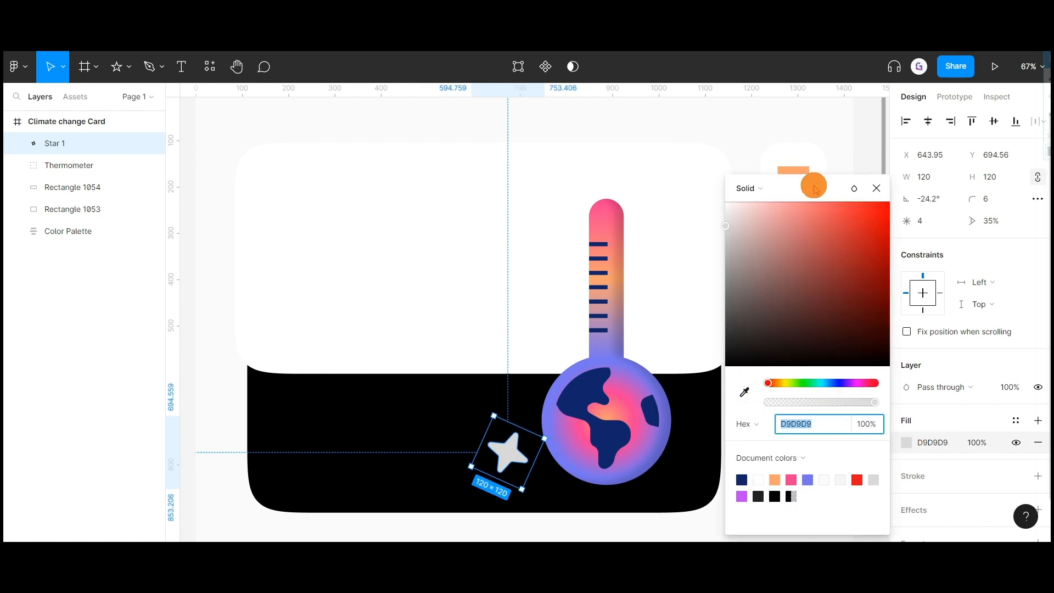
pyautogui.moveTo(814, 188); pyautogui.dragTo(920, 173)
pyautogui.click(851, 376)
pyautogui.click(801, 280)
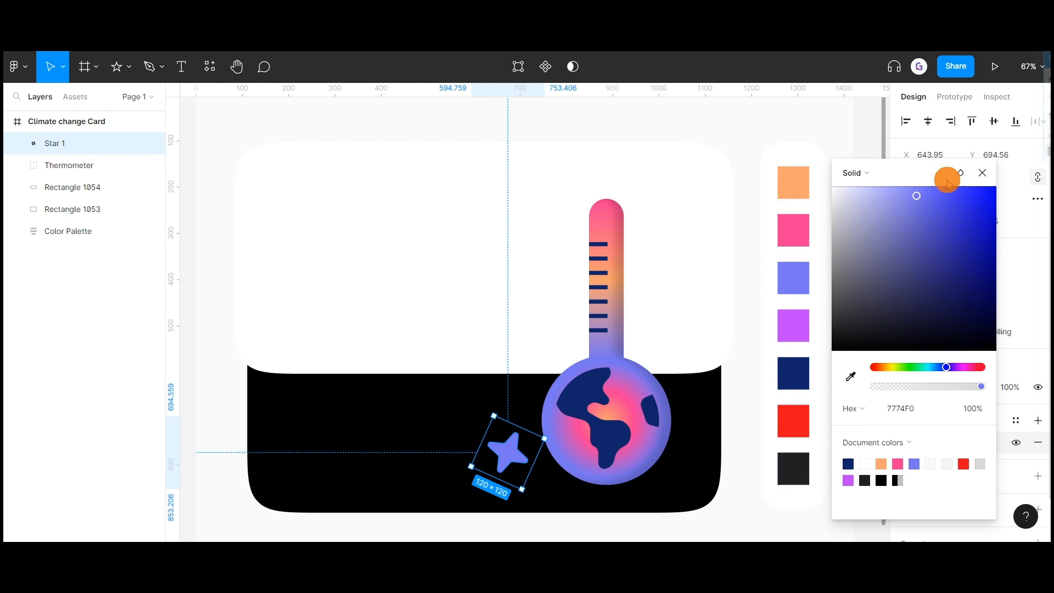
pyautogui.click(982, 172)
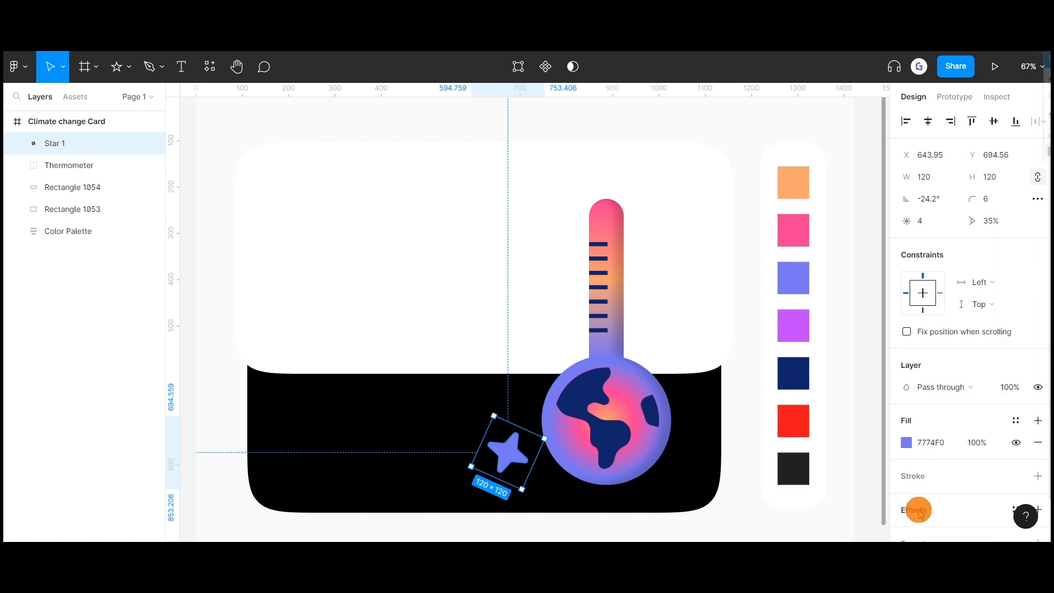
# Step: Add an inner shadow to the star with X -4 and Y 12, and adjust its blur
pyautogui.click(919, 510)
pyautogui.scroll(-2, 912, 500)
pyautogui.click(940, 459)
pyautogui.click(943, 458)
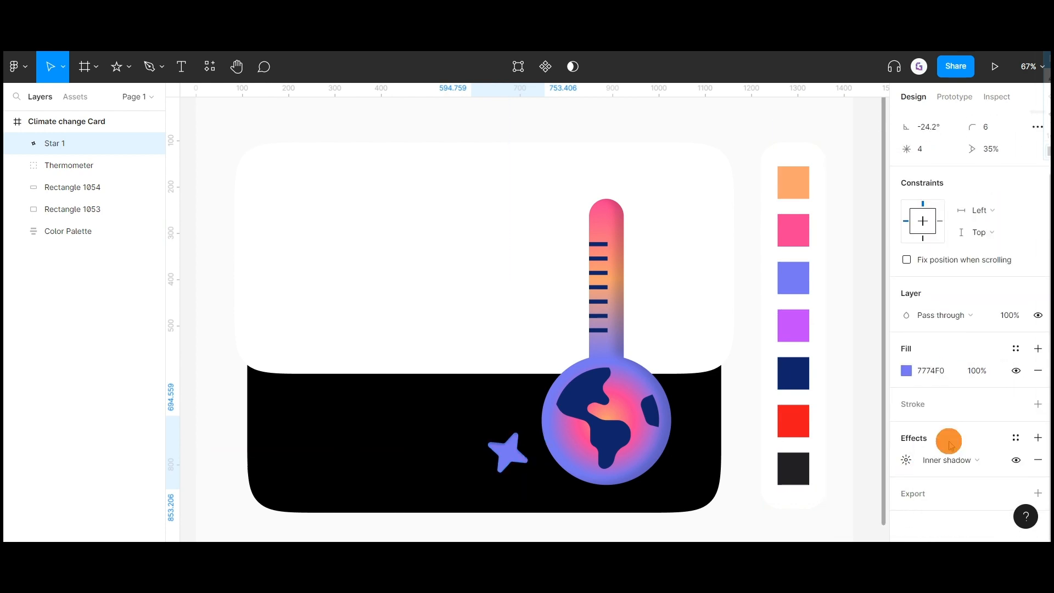
pyautogui.click(907, 460)
pyautogui.moveTo(746, 477); pyautogui.dragTo(828, 473)
pyautogui.click(773, 496)
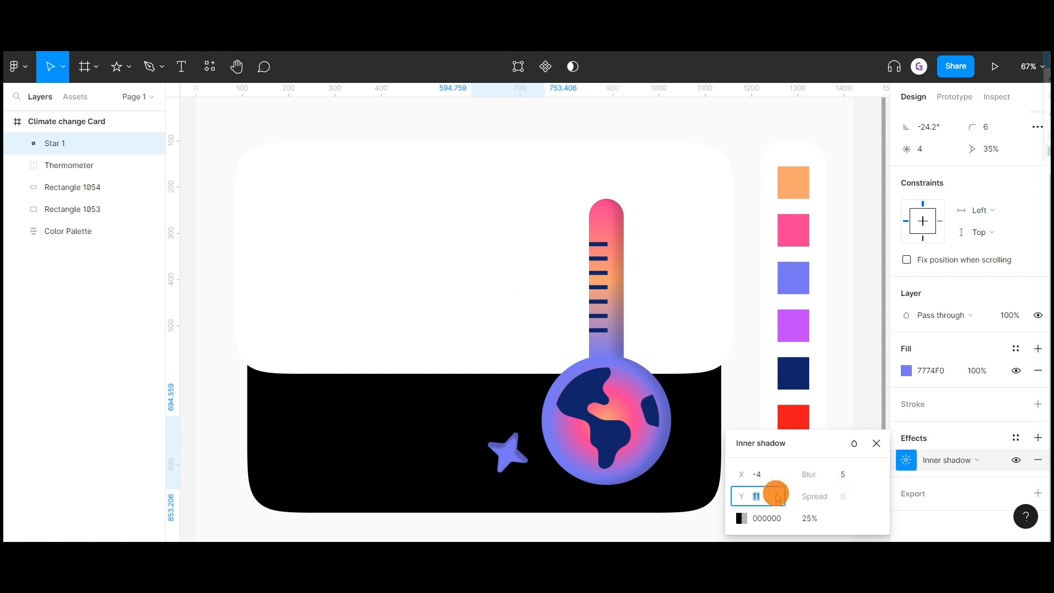
pyautogui.write('12')
pyautogui.press('Return')
pyautogui.moveTo(809, 474); pyautogui.dragTo(937, 487)
pyautogui.click(759, 373)
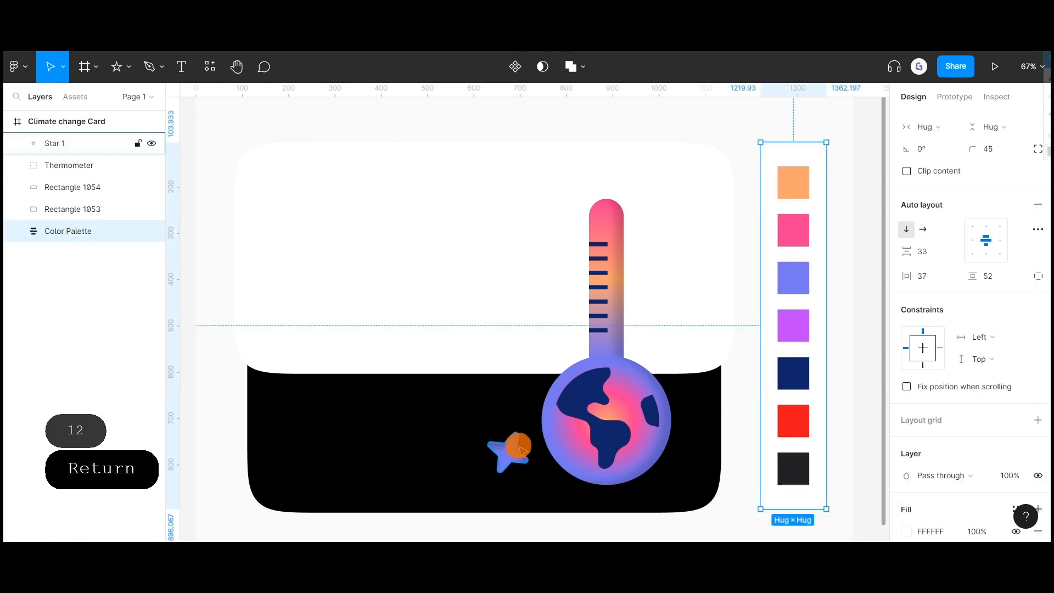
# Step: Move the star slightly left, further away from the earth bulb
pyautogui.click(515, 446)
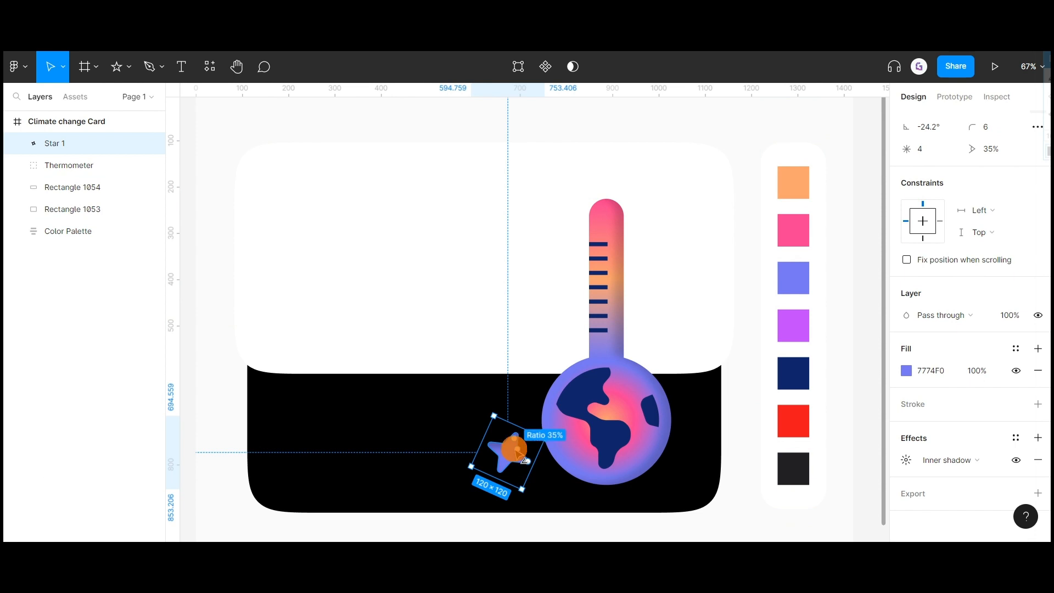
pyautogui.hotkey('ctrl', 'z')
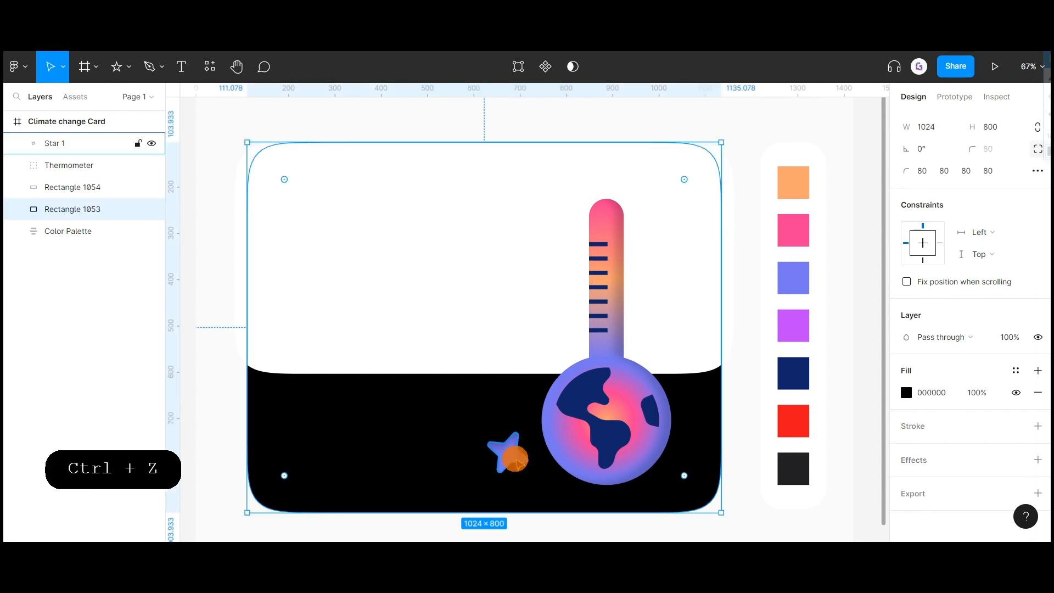
pyautogui.moveTo(509, 461); pyautogui.dragTo(496, 462)
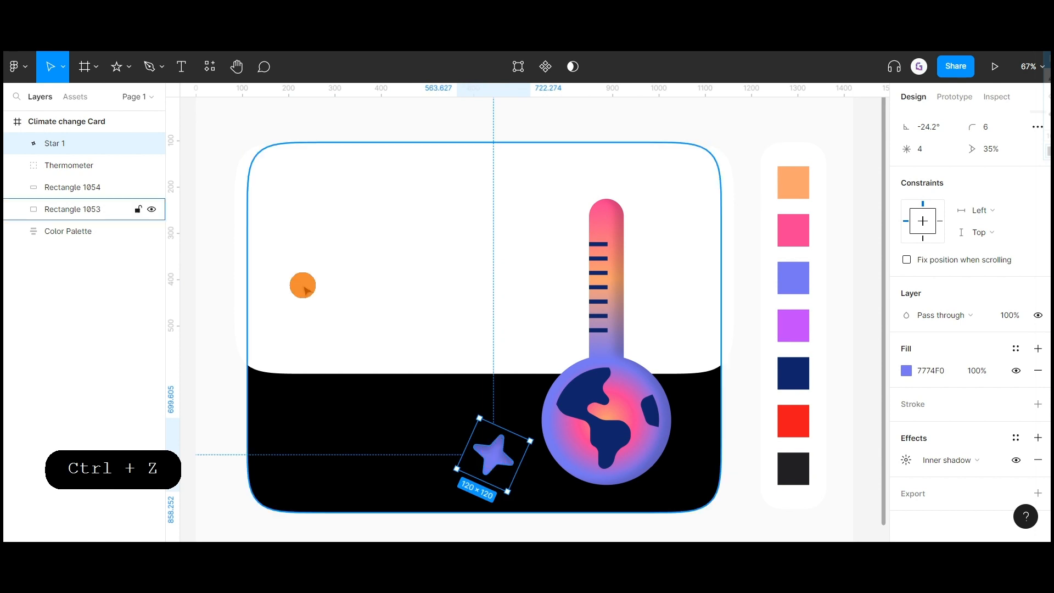
# Step: Draw an open six-point zigzag path about 632 × 142 with the Pen tool, running from above the star across the earth bulb past the card's right edge
pyautogui.click(157, 66)
pyautogui.click(146, 98)
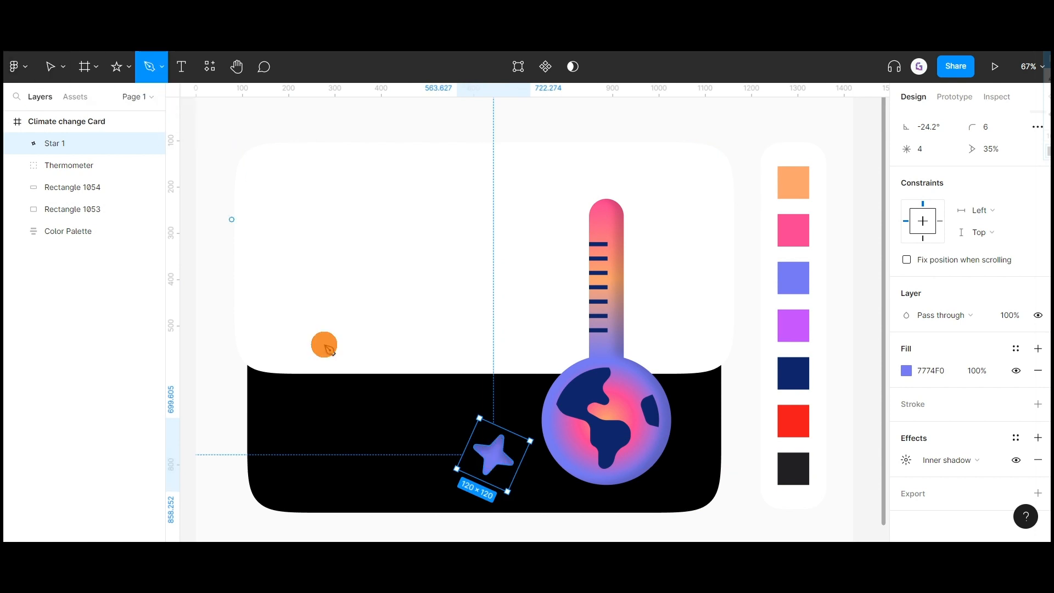
pyautogui.click(442, 455)
pyautogui.click(492, 394)
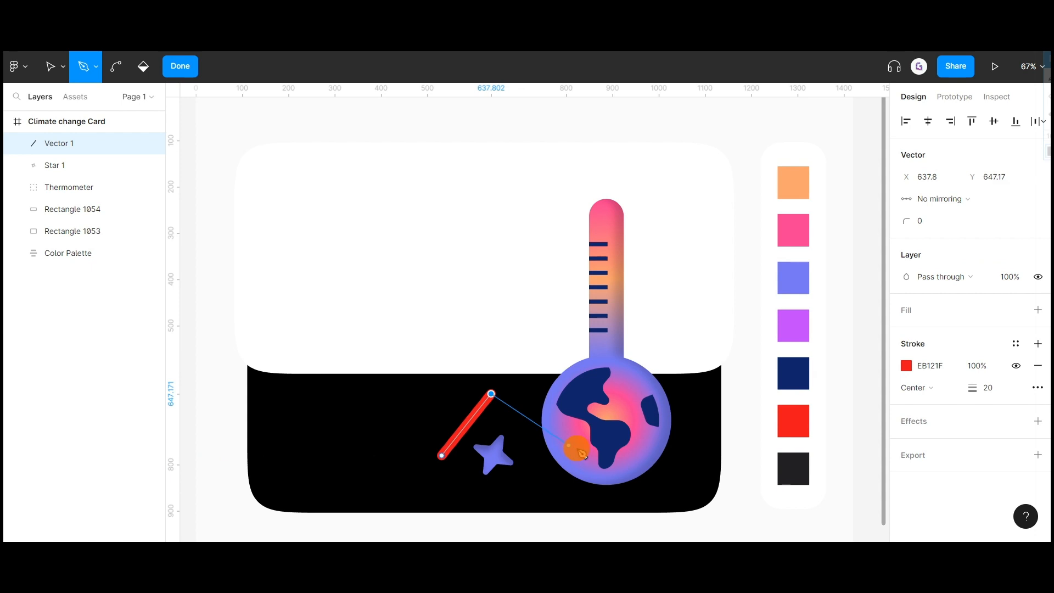
pyautogui.click(561, 455)
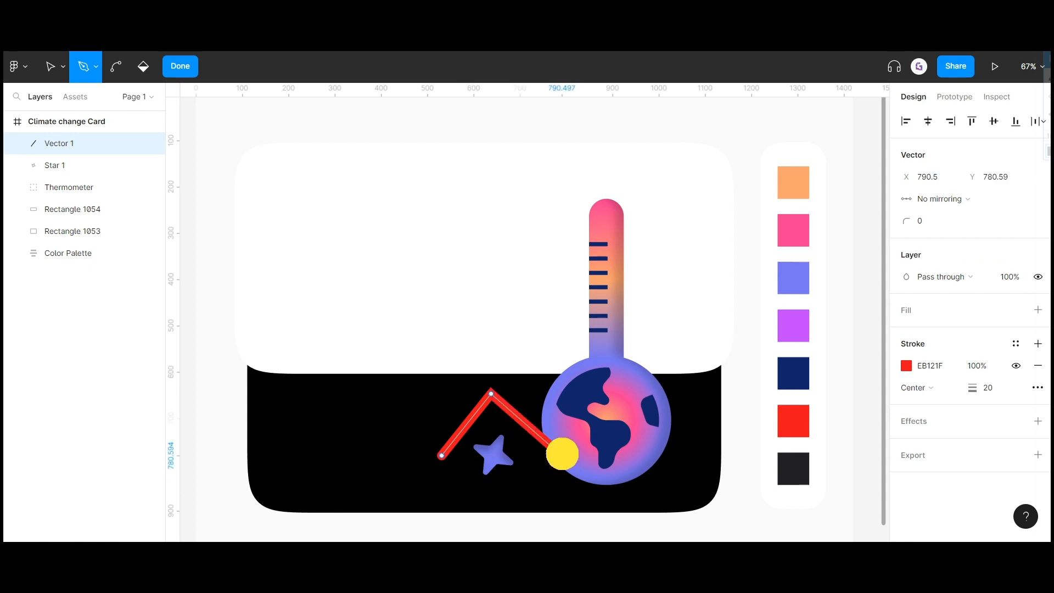
pyautogui.click(588, 429)
pyautogui.click(655, 460)
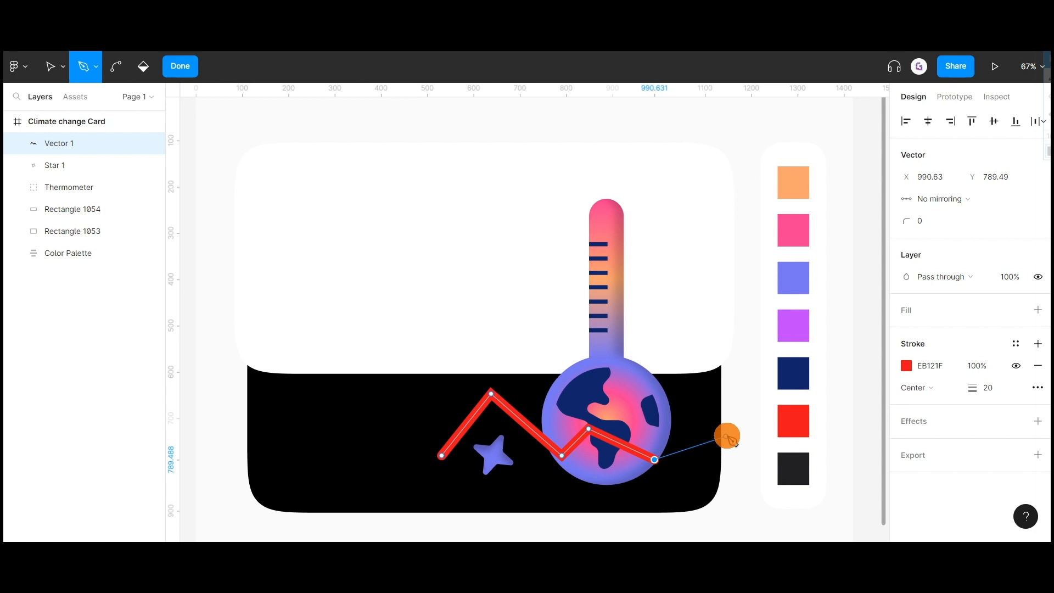
pyautogui.click(727, 435)
pyautogui.press('Escape')
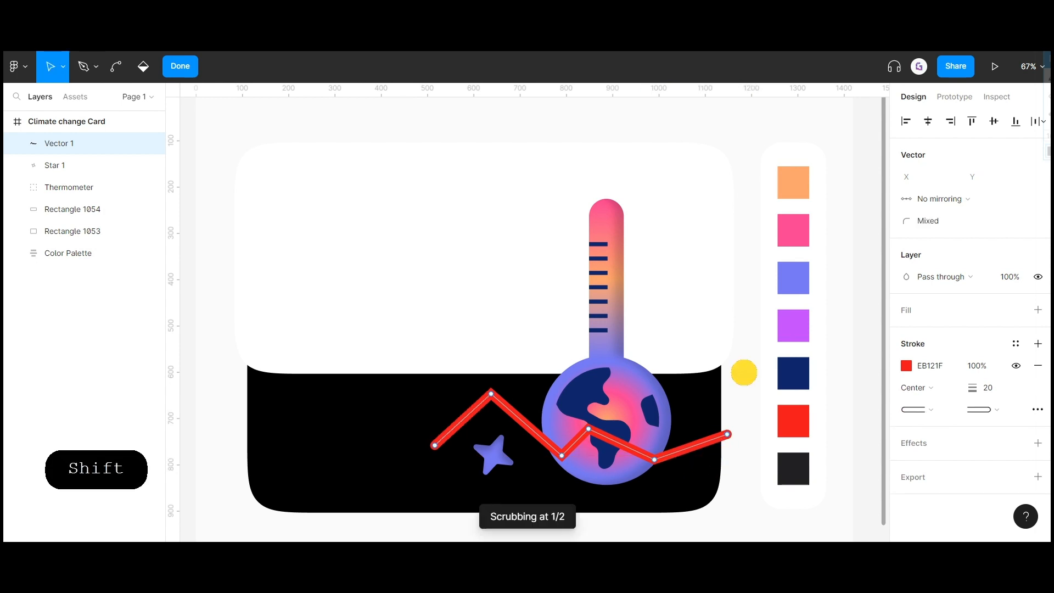
pyautogui.press('Escape')
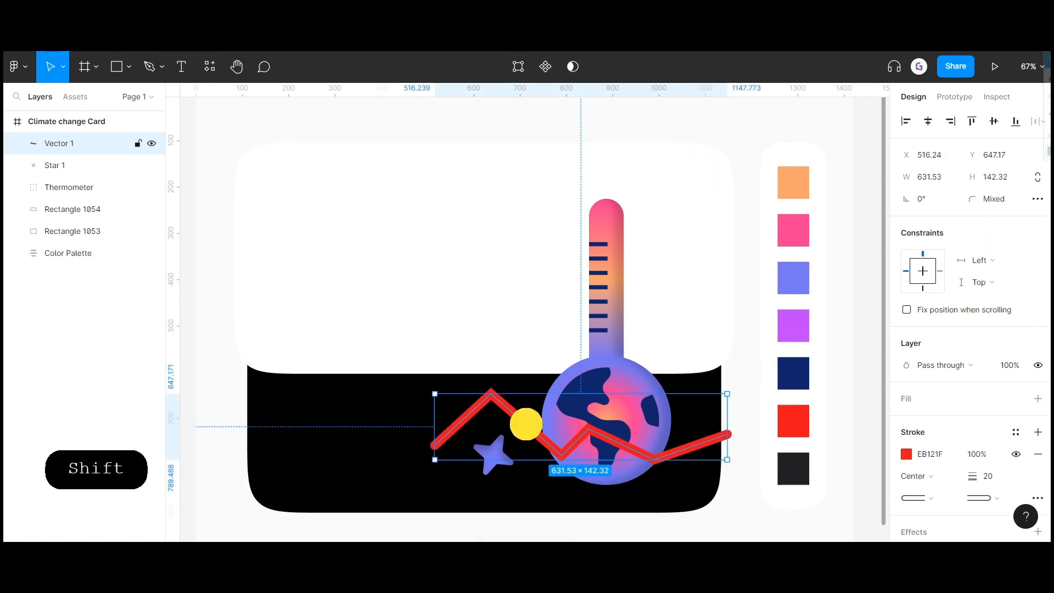
# Step: Round the zigzag path's corners with a radius of 500 and raise it to 534
pyautogui.doubleClick(540, 437)
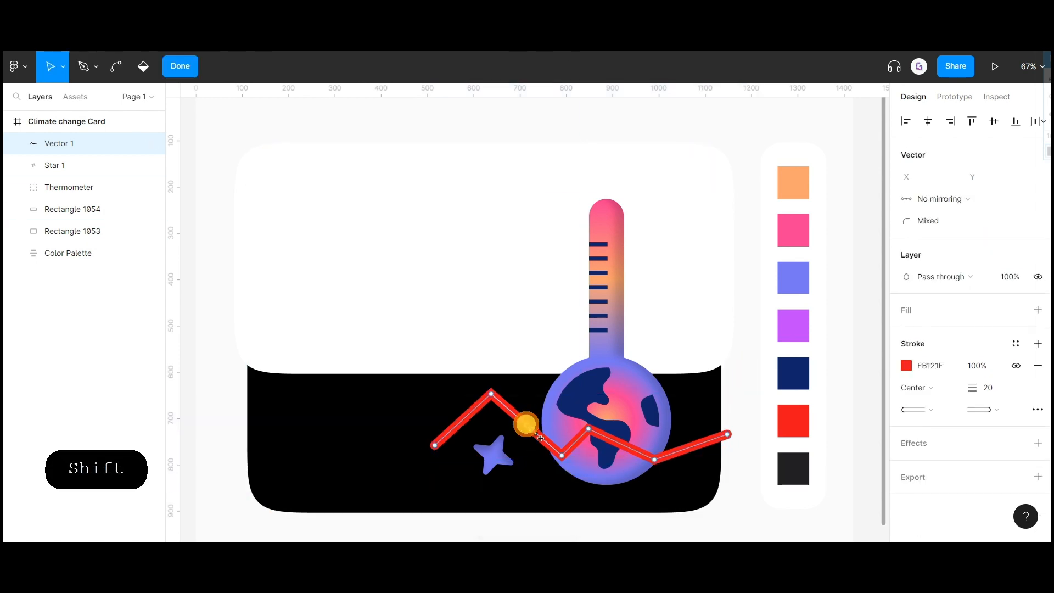
pyautogui.write('500')
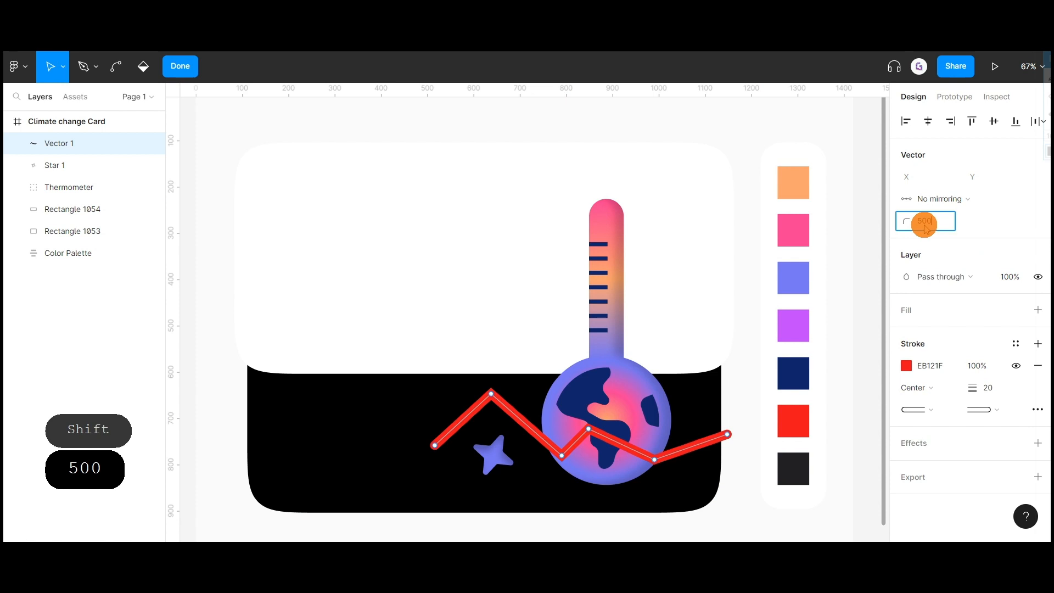
pyautogui.press('Return')
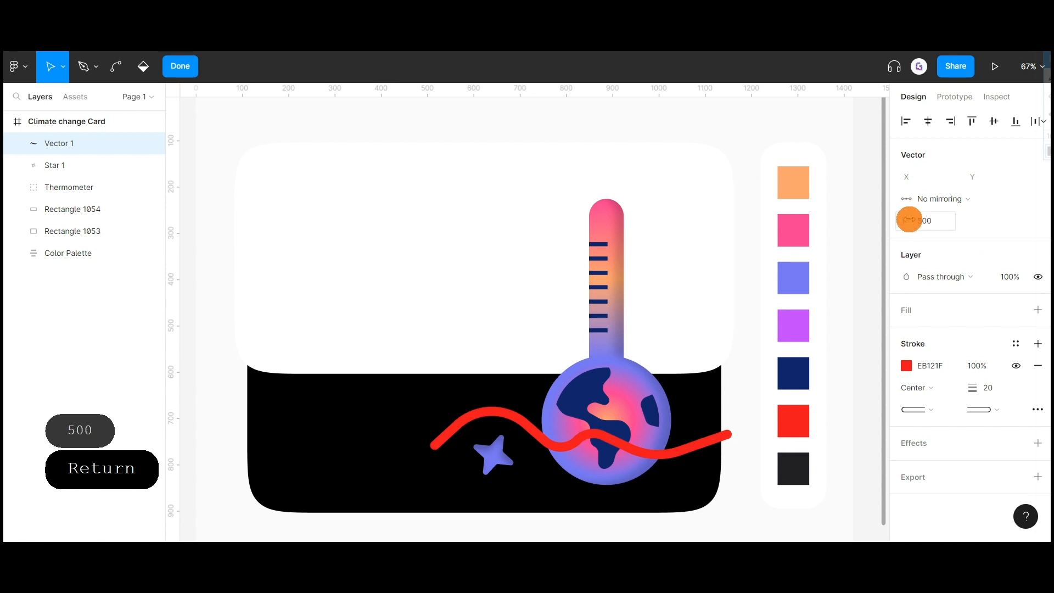
pyautogui.moveTo(908, 220); pyautogui.dragTo(575, 306)
# Step: Reshape the red curve by raising its left peak, adding a point near the left end and shifting the points over the earth bulb
pyautogui.click(532, 432)
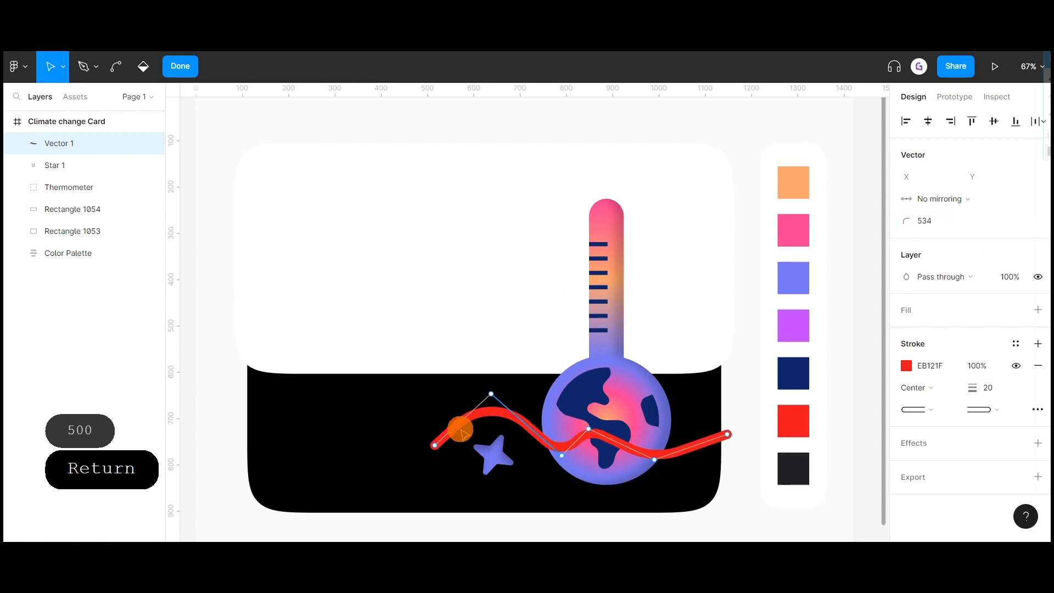
pyautogui.moveTo(481, 416); pyautogui.dragTo(518, 390)
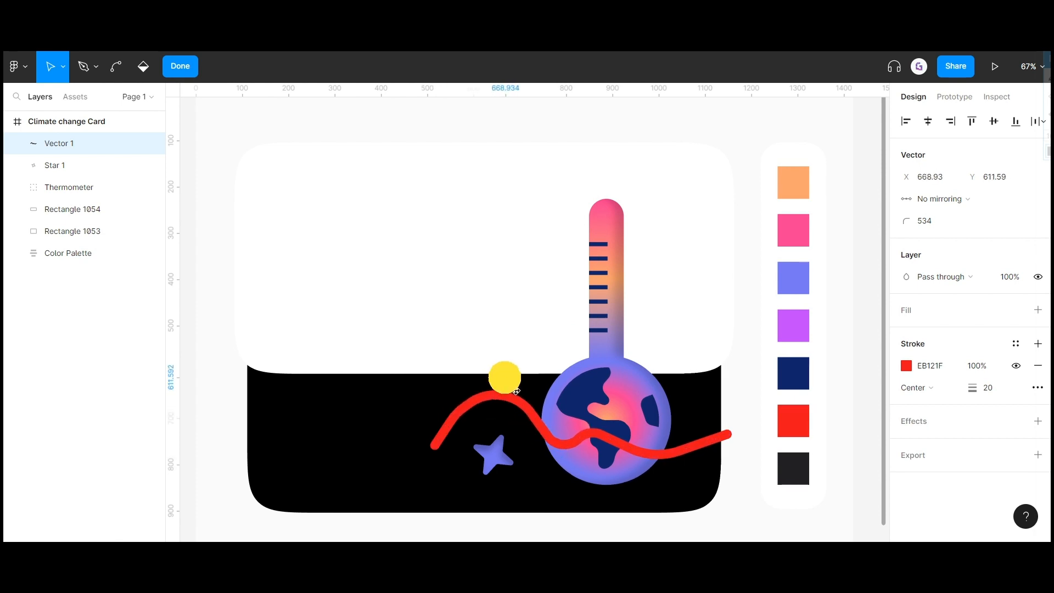
pyautogui.click(446, 413)
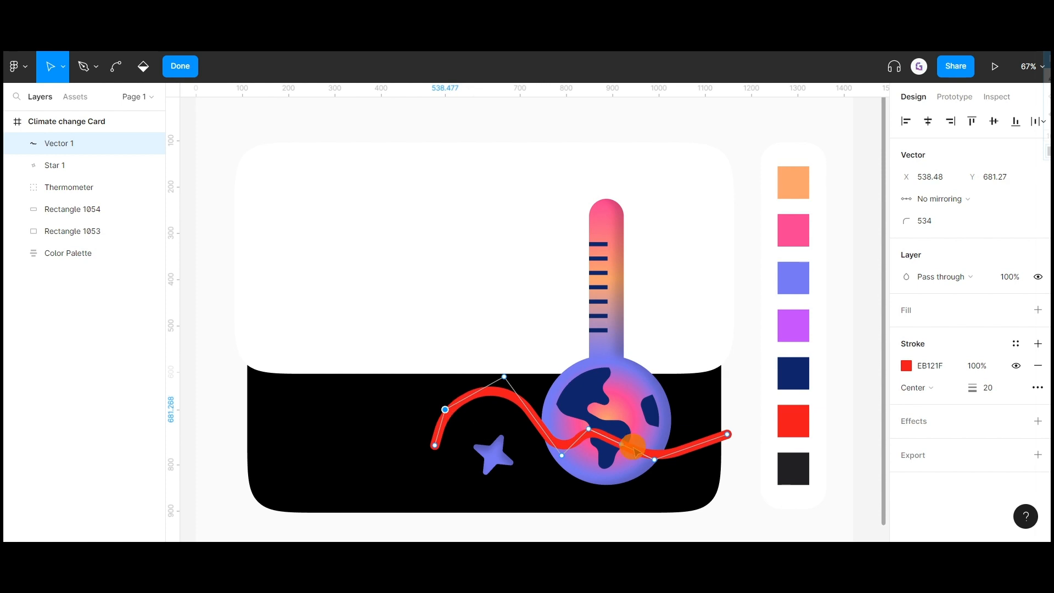
pyautogui.moveTo(563, 456); pyautogui.dragTo(604, 424)
pyautogui.moveTo(654, 459); pyautogui.dragTo(671, 473)
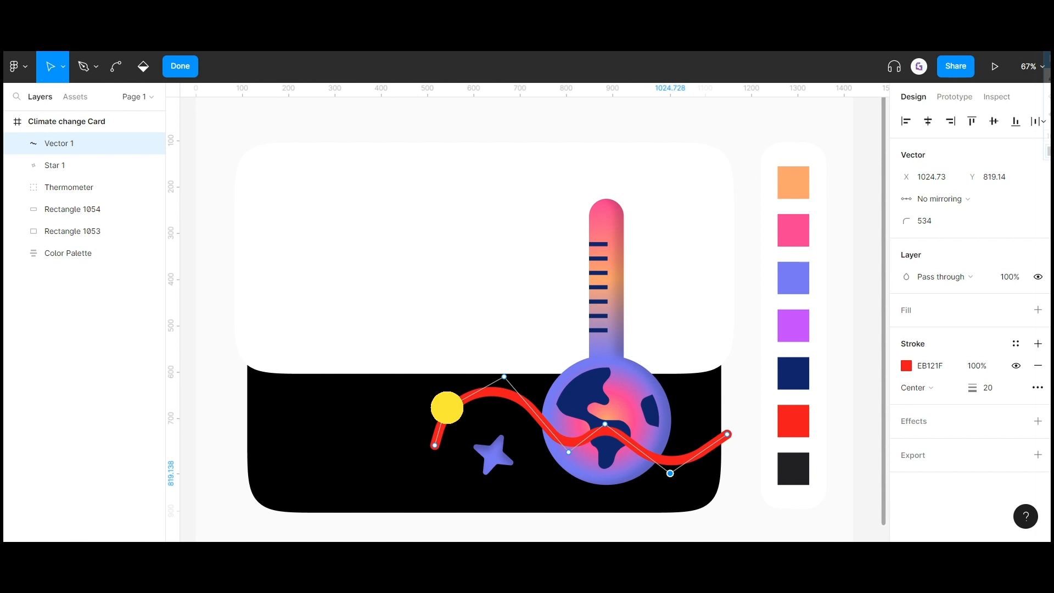
# Step: Refine the curve's left arch and move its left endpoint to about X 527, Y 735, level with the right endpoint
pyautogui.click(447, 407)
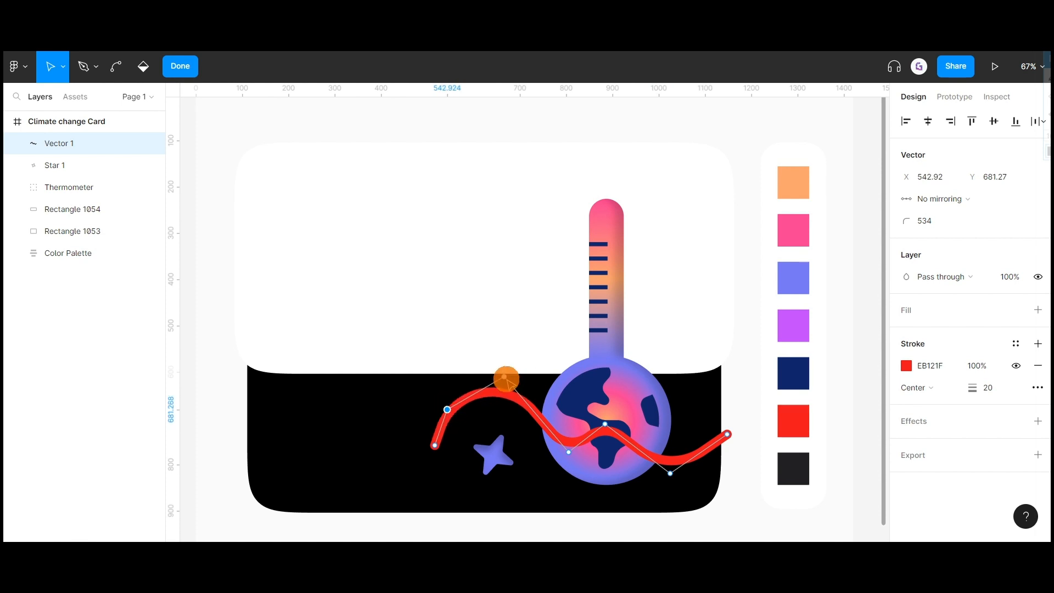
pyautogui.moveTo(506, 378); pyautogui.dragTo(519, 385)
pyautogui.moveTo(448, 409); pyautogui.dragTo(458, 404)
pyautogui.moveTo(435, 451); pyautogui.dragTo(449, 450)
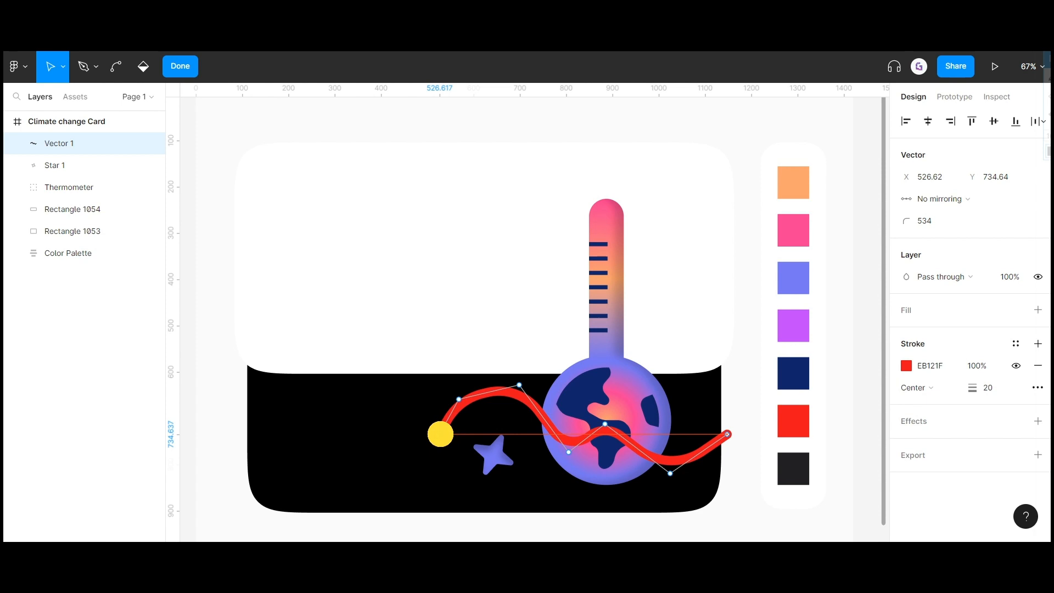
pyautogui.click(458, 399)
pyautogui.moveTo(458, 396); pyautogui.dragTo(457, 397)
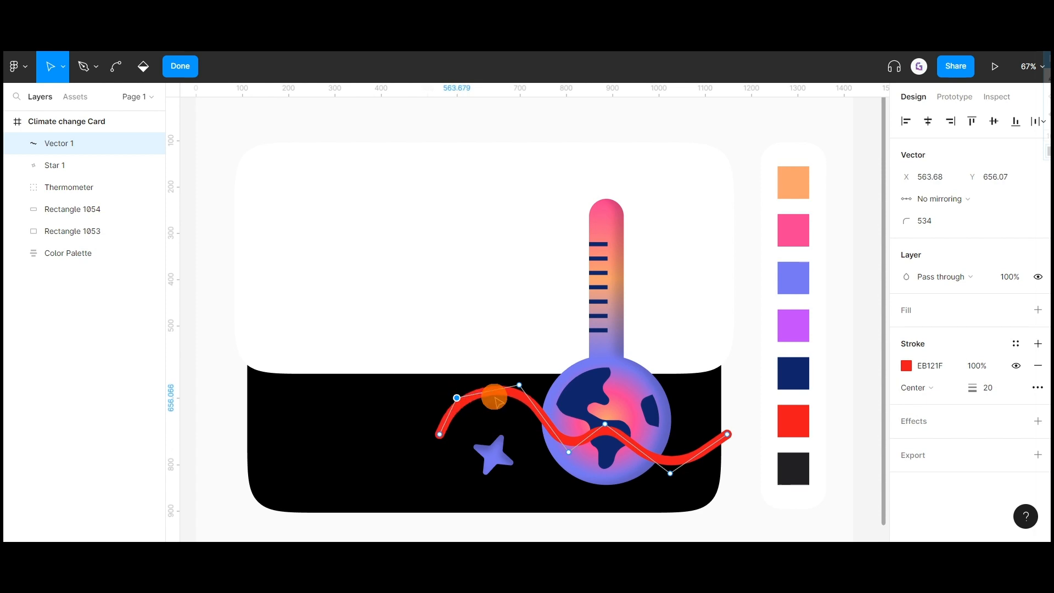
pyautogui.click(727, 433)
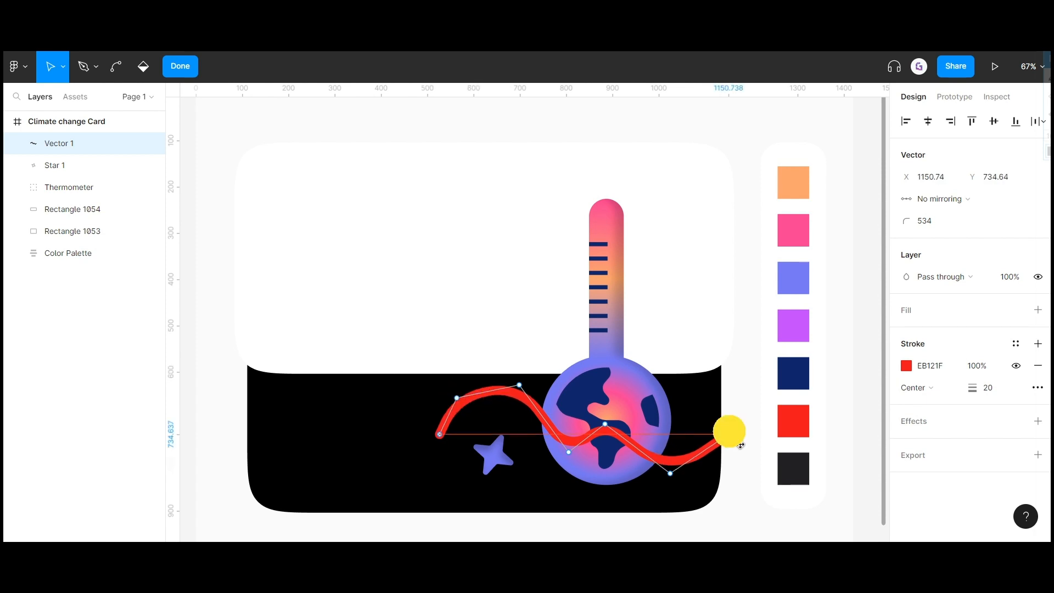
pyautogui.press('Escape')
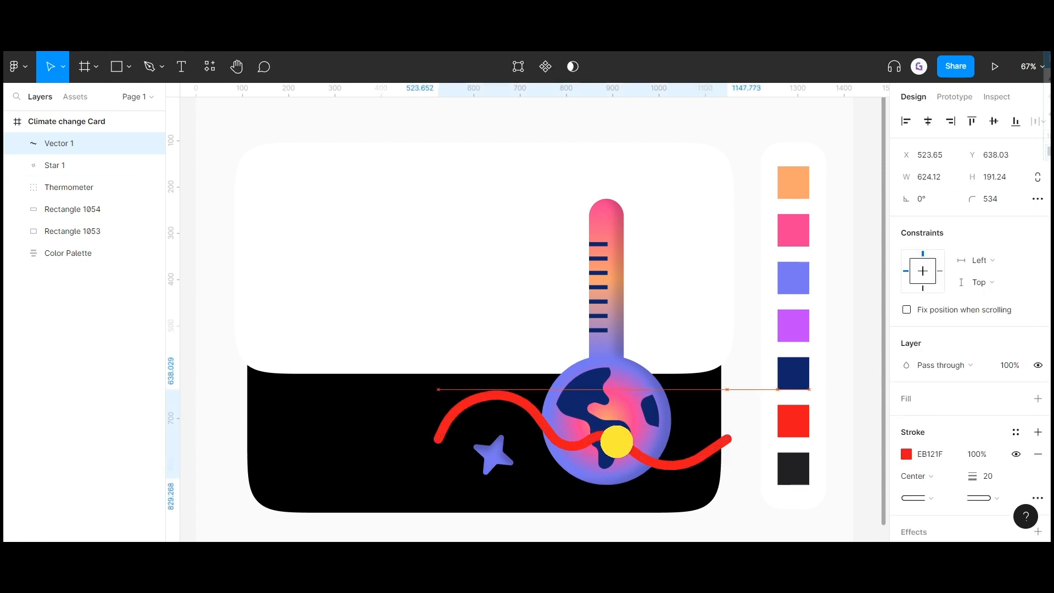
# Step: Lower the red curve to about Y 653 and place its layer directly below the Thermometer
pyautogui.moveTo(616, 441); pyautogui.dragTo(616, 447)
pyautogui.click(753, 396)
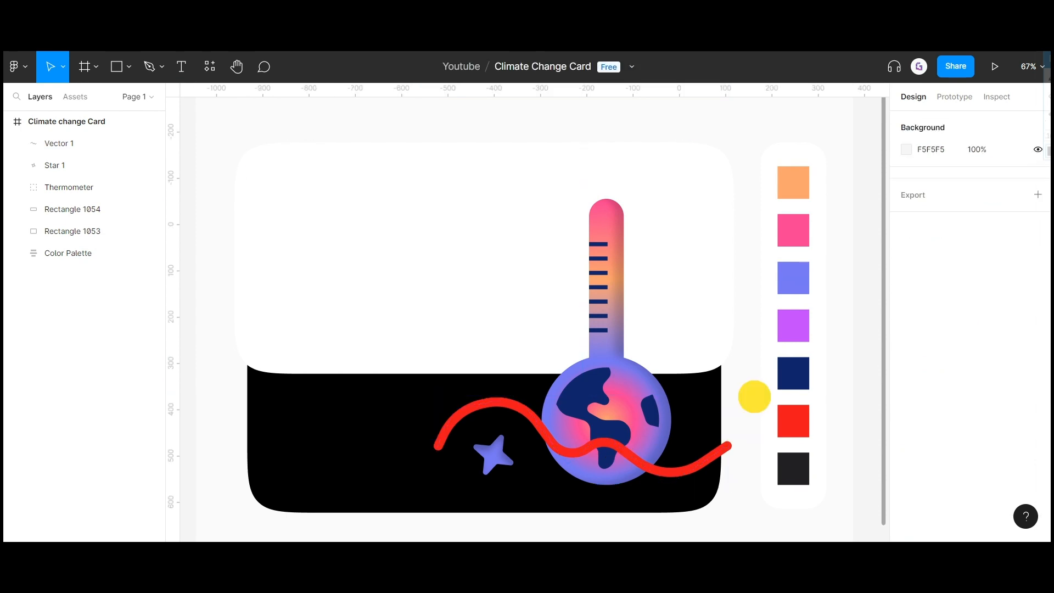
pyautogui.click(483, 407)
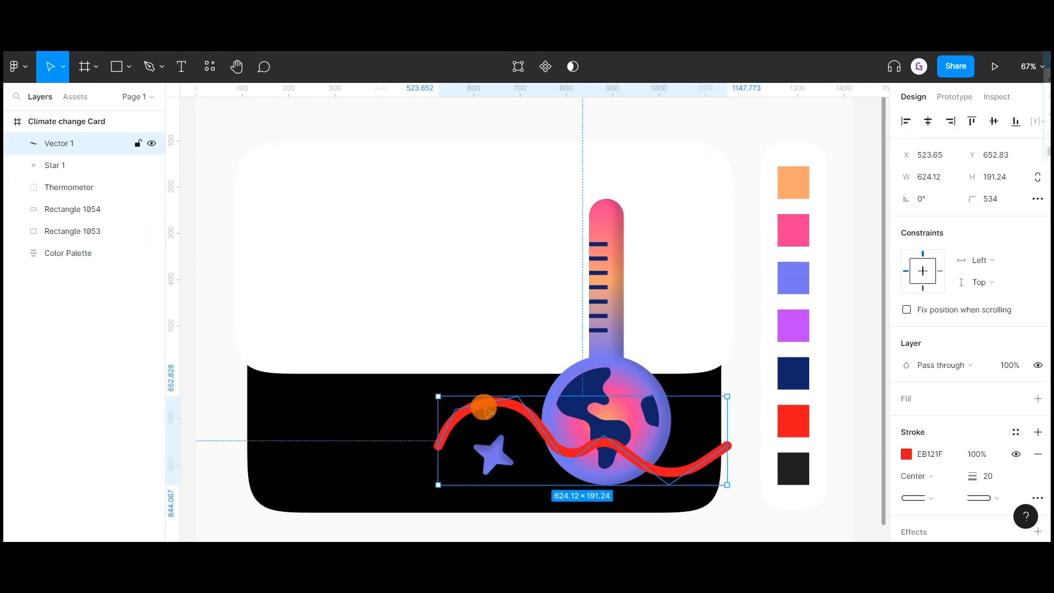
pyautogui.moveTo(44, 145); pyautogui.dragTo(24, 190)
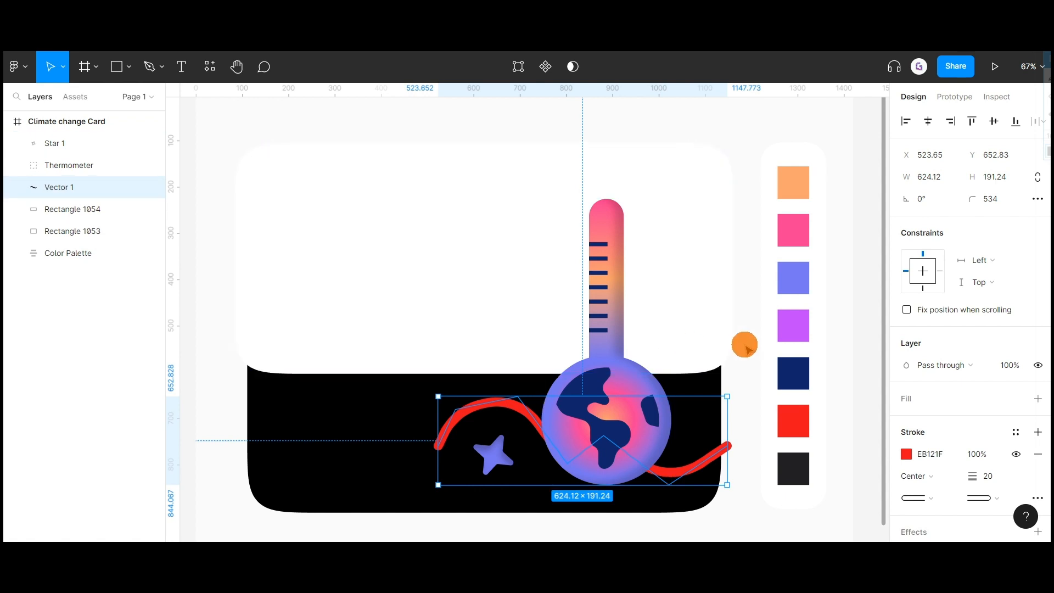
pyautogui.click(737, 384)
# Step: Wrap the black 1024 × 800 rectangle in its own frame
pyautogui.press('space')
pyautogui.moveTo(739, 385); pyautogui.dragTo(706, 366)
pyautogui.scroll(-2, 706, 366)
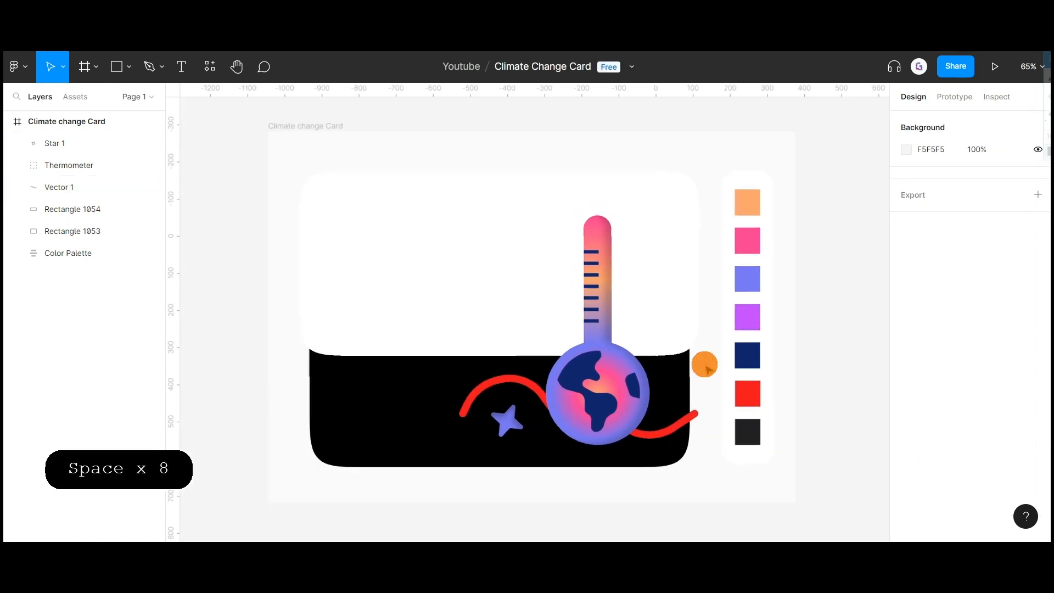
pyautogui.scroll(1, 706, 366)
pyautogui.scroll(1, 689, 387)
pyautogui.click(686, 386)
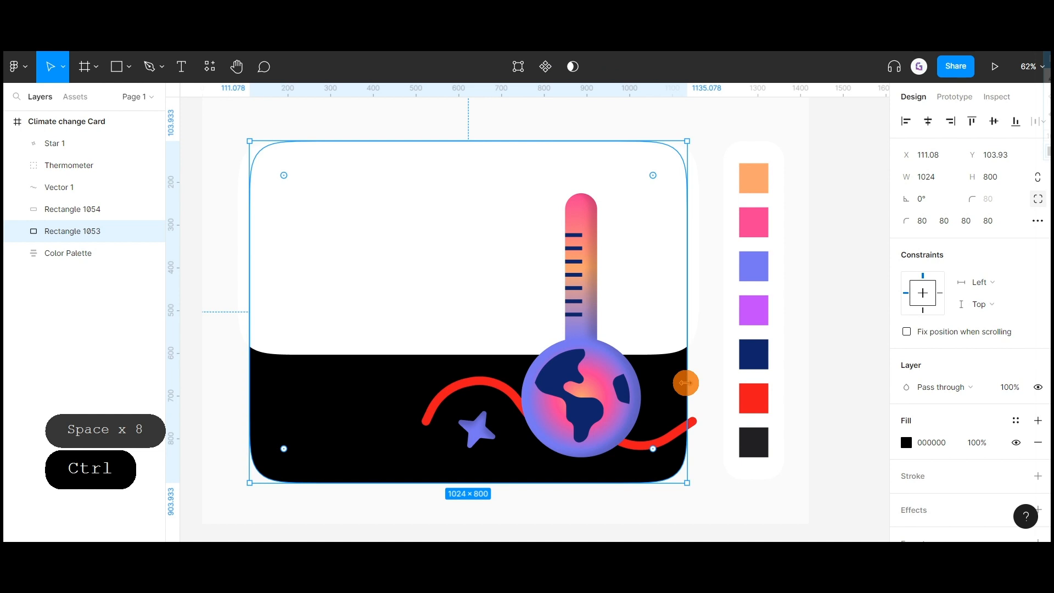
pyautogui.rightClick(685, 383)
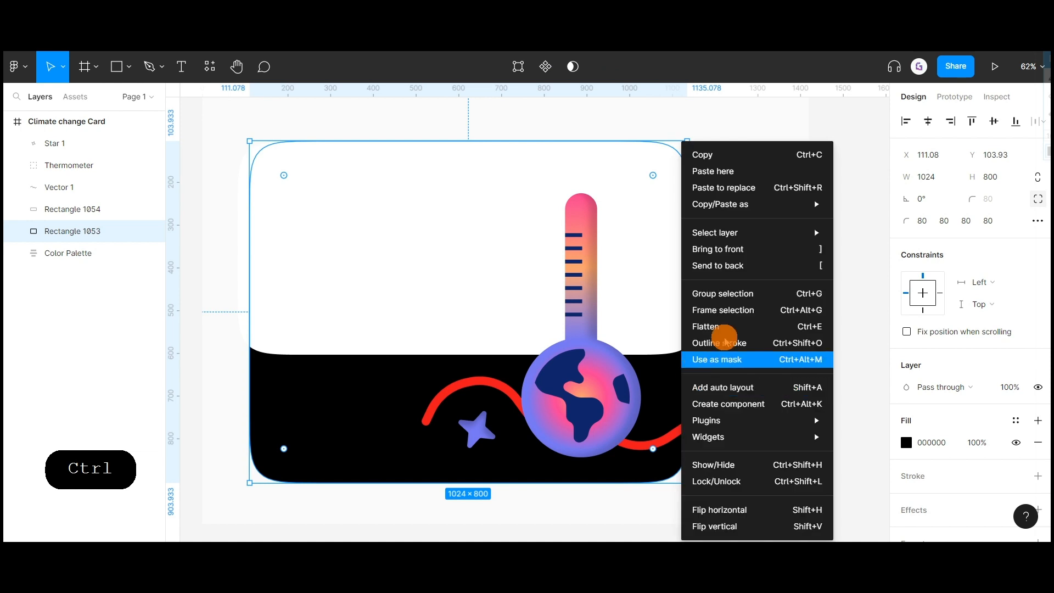
pyautogui.click(731, 306)
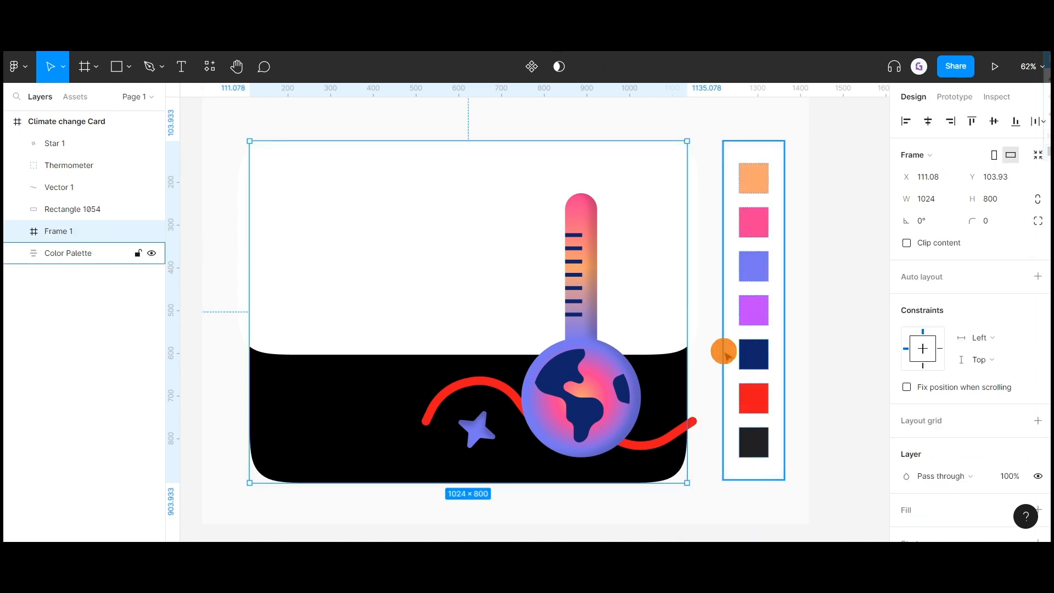
# Step: Move the star, thermometer, red curve and white rectangle layers into Frame 1, above the black rectangle
pyautogui.click(710, 341)
pyautogui.click(58, 209)
pyautogui.keyDown('ctrl'); pyautogui.click(63, 186); pyautogui.keyUp('ctrl')
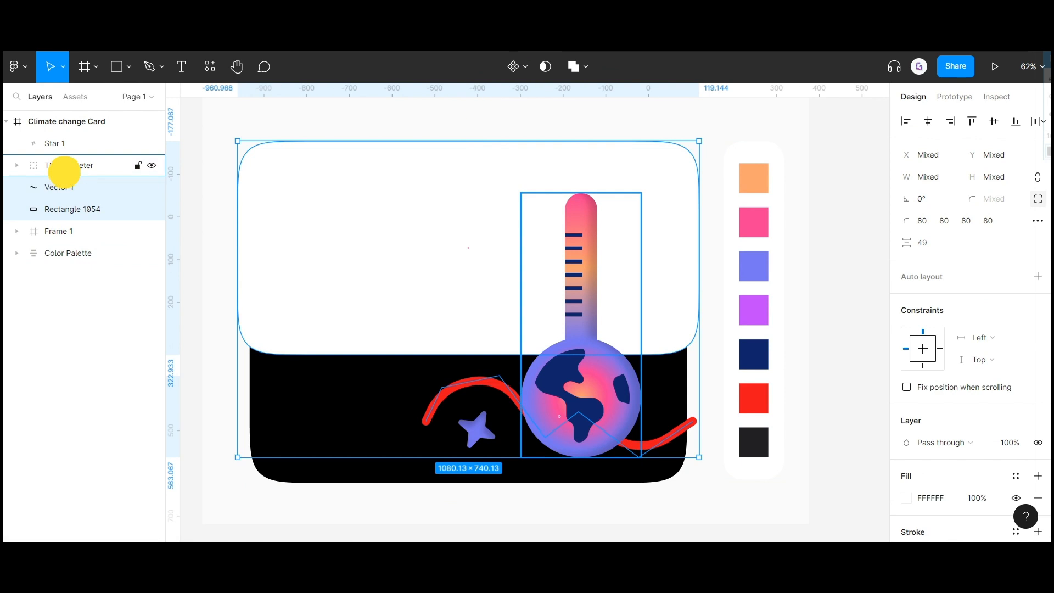
pyautogui.keyDown('ctrl'); pyautogui.click(63, 167); pyautogui.keyUp('ctrl')
pyautogui.keyDown('ctrl'); pyautogui.click(65, 146); pyautogui.keyUp('ctrl')
pyautogui.moveTo(50, 215); pyautogui.dragTo(61, 233)
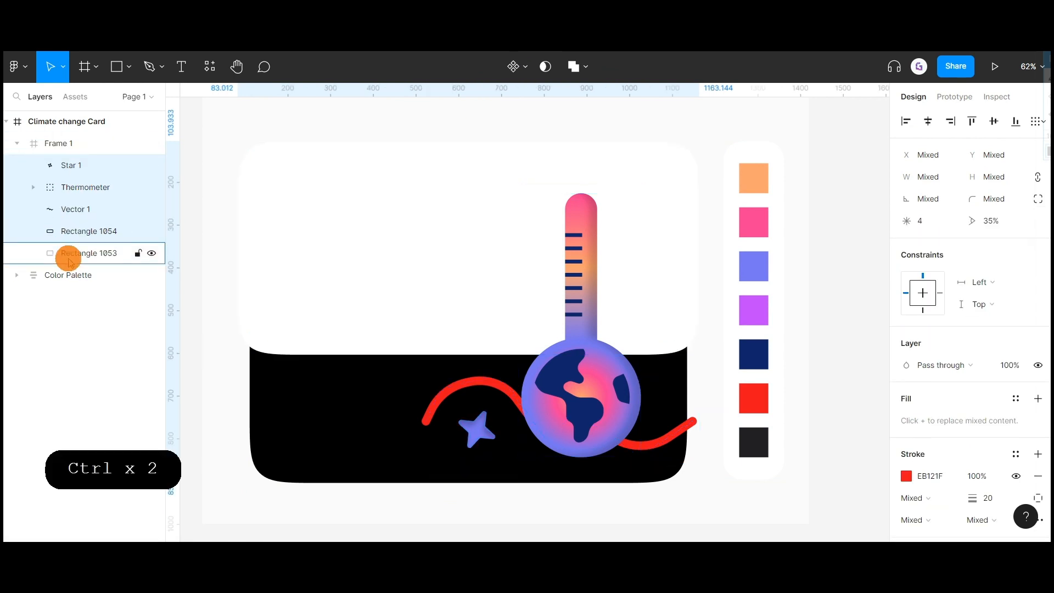
# Step: Turn on content clipping for Frame 1
pyautogui.click(64, 143)
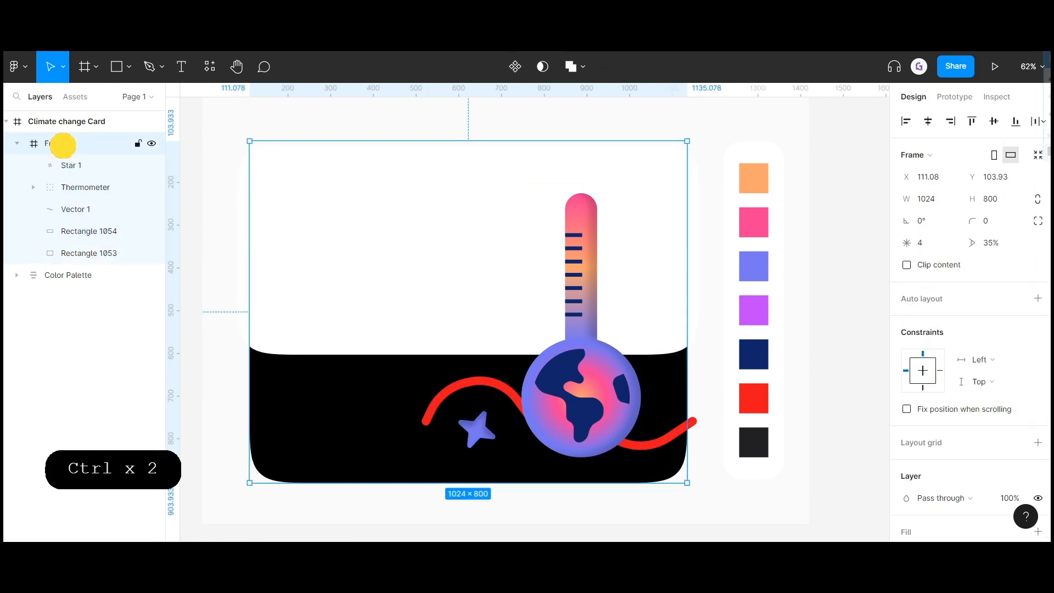
pyautogui.click(906, 264)
pyautogui.click(698, 293)
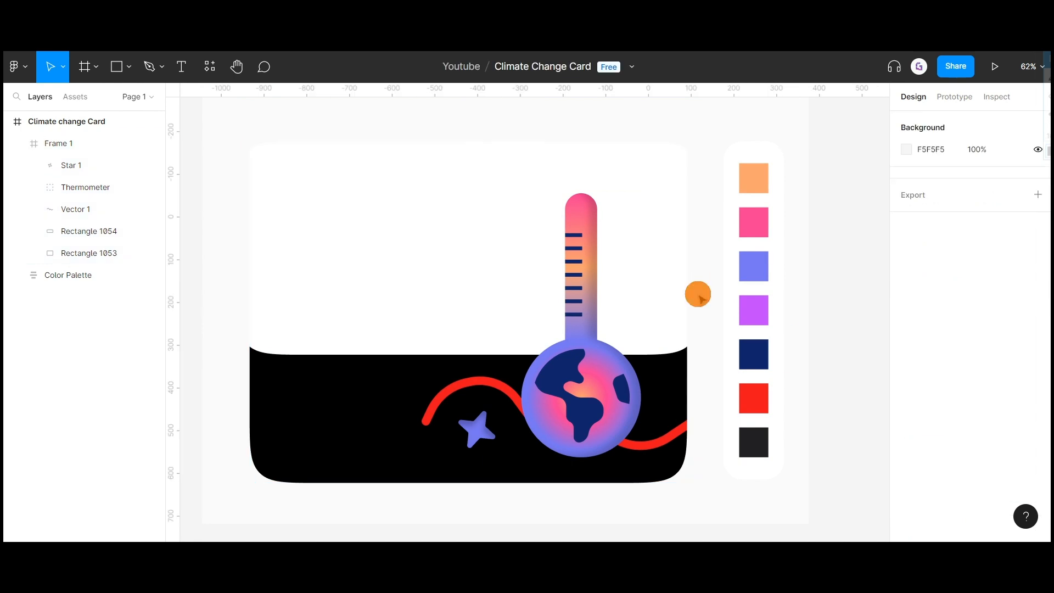
# Step: Duplicate the blue four-point star and place the copy just right of the earth bulb at about X 927, Y 546
pyautogui.moveTo(575, 342); pyautogui.dragTo(630, 333)
pyautogui.hotkey('ctrl', 'z')
pyautogui.hotkey('ctrl', 'z')
pyautogui.click(526, 425)
pyautogui.click(527, 425)
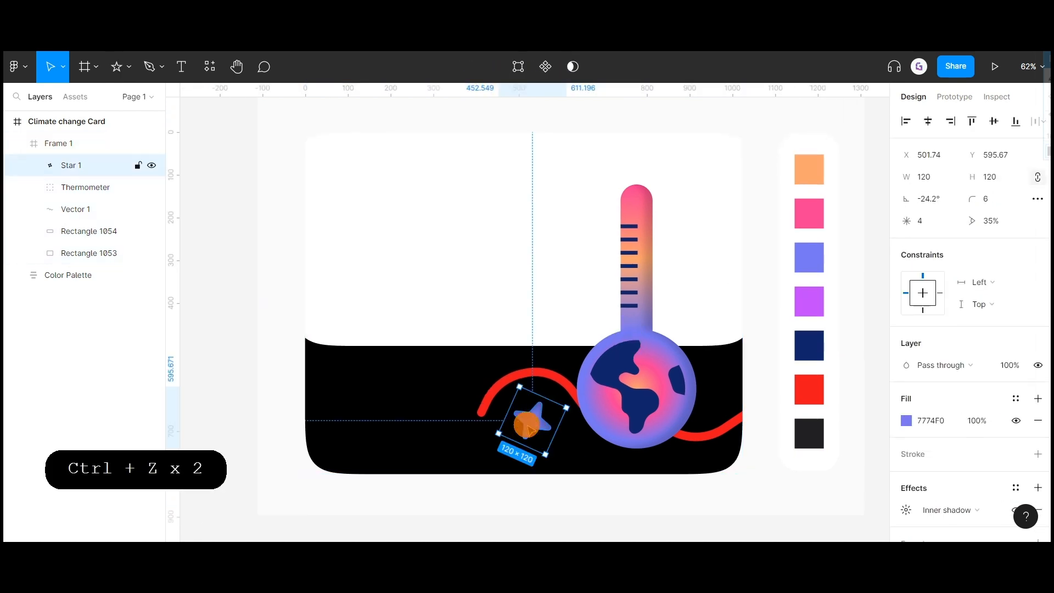
pyautogui.hotkey('ctrl', 'd')
pyautogui.moveTo(527, 425); pyautogui.dragTo(612, 400)
# Step: Set the copied star's point count to 8
pyautogui.scroll(4, 710, 403)
pyautogui.click(933, 221)
pyautogui.write('8')
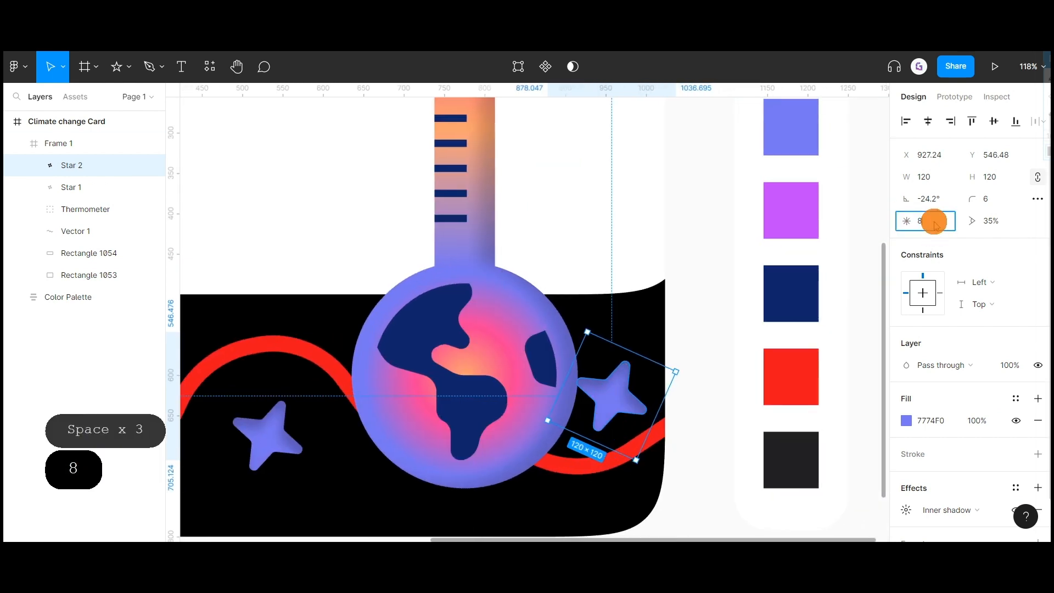
pyautogui.press('Return')
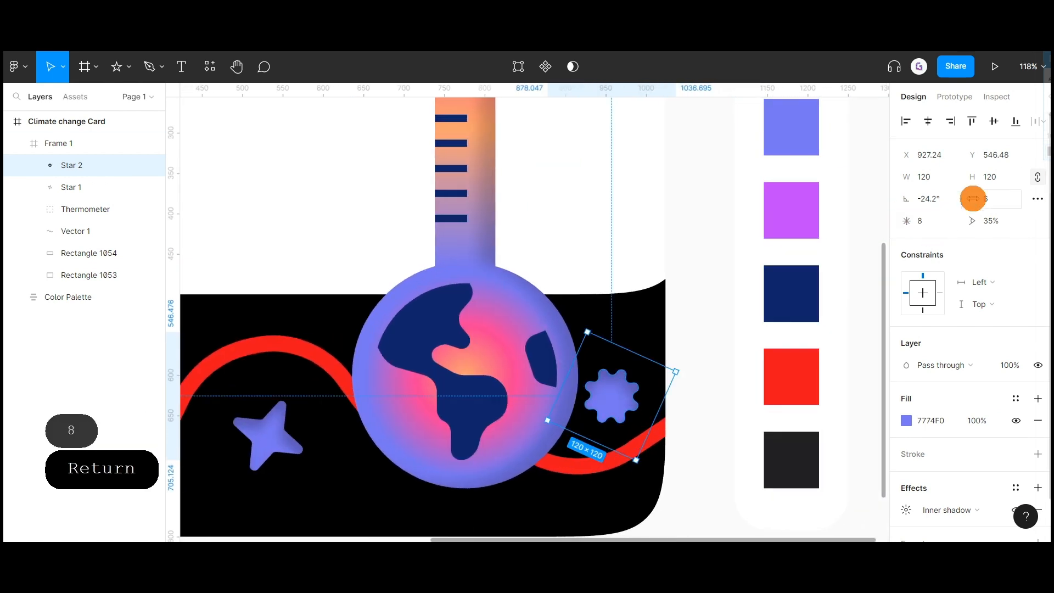
pyautogui.moveTo(972, 199)
pyautogui.mouseDown()
pyautogui.moveTo(952, 199)
pyautogui.moveTo(968, 201)
pyautogui.mouseUp()
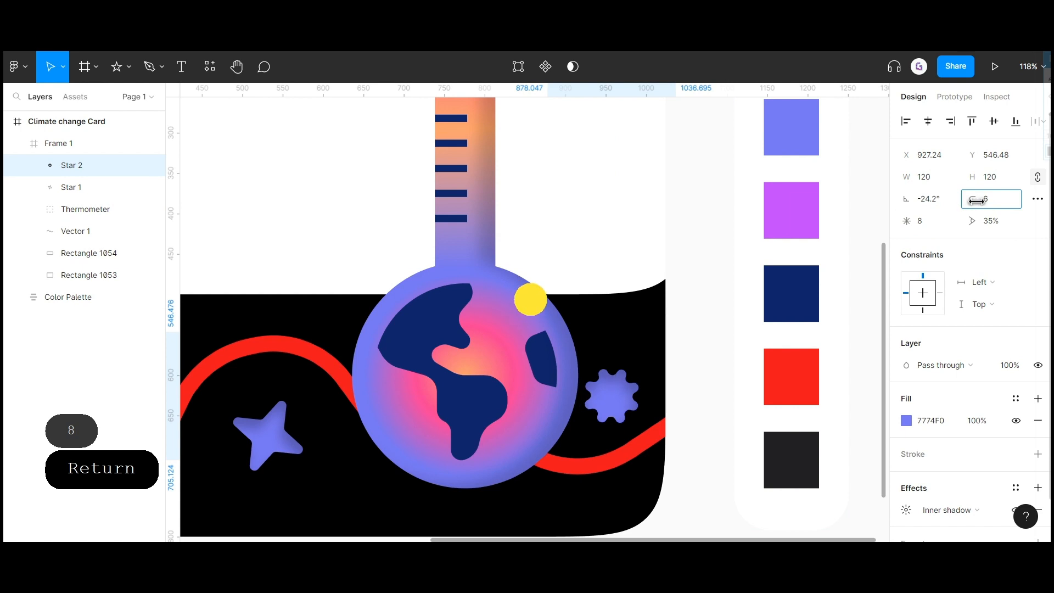
pyautogui.click(986, 202)
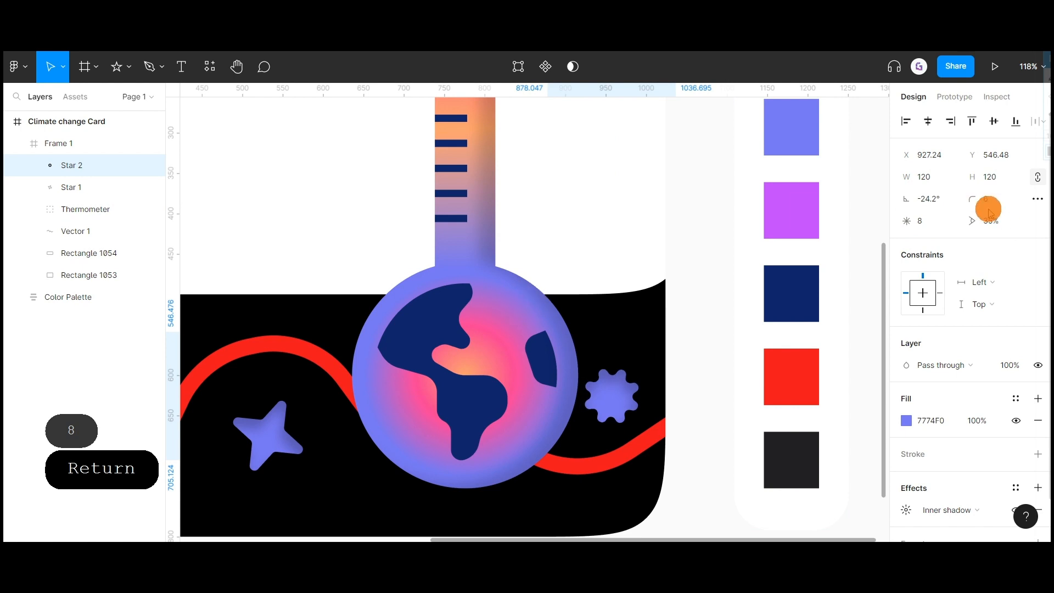
# Step: Swap the eight-point star's fill for a stroke and set the stroke width to 3
pyautogui.hotkey('shift', 'x')
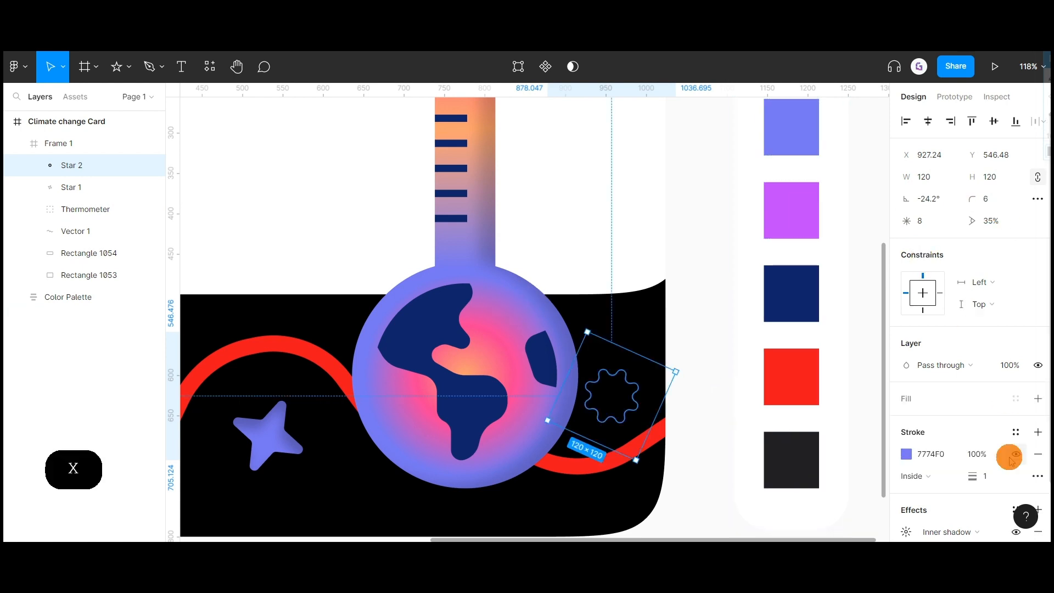
pyautogui.click(996, 481)
pyautogui.write('3')
pyautogui.press('Return')
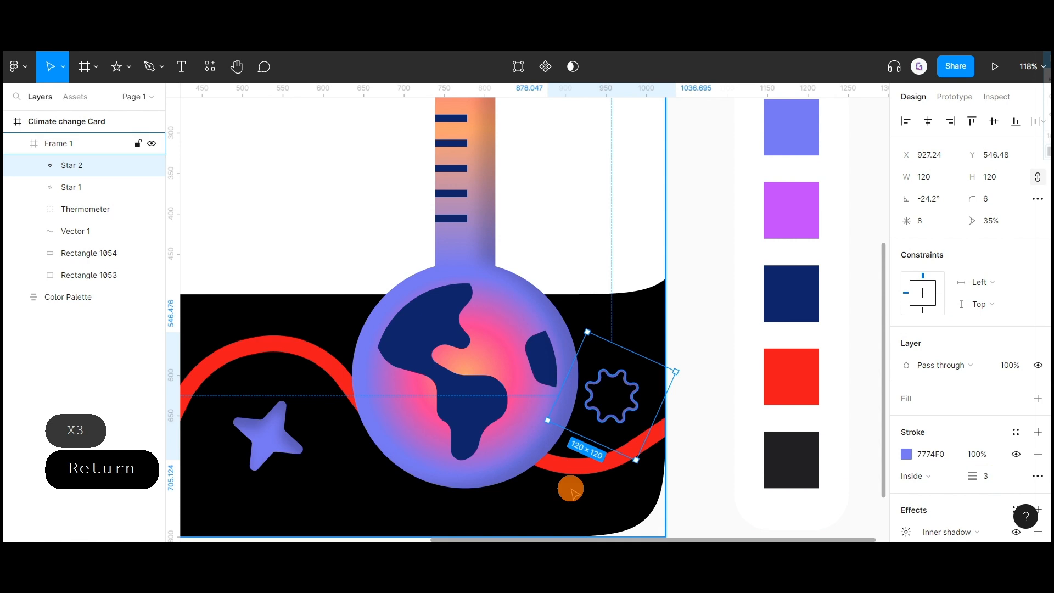
# Step: Scale the outlined eight-point star down to about 68 × 68
pyautogui.moveTo(637, 464); pyautogui.dragTo(627, 387)
pyautogui.scroll(-3, 634, 367)
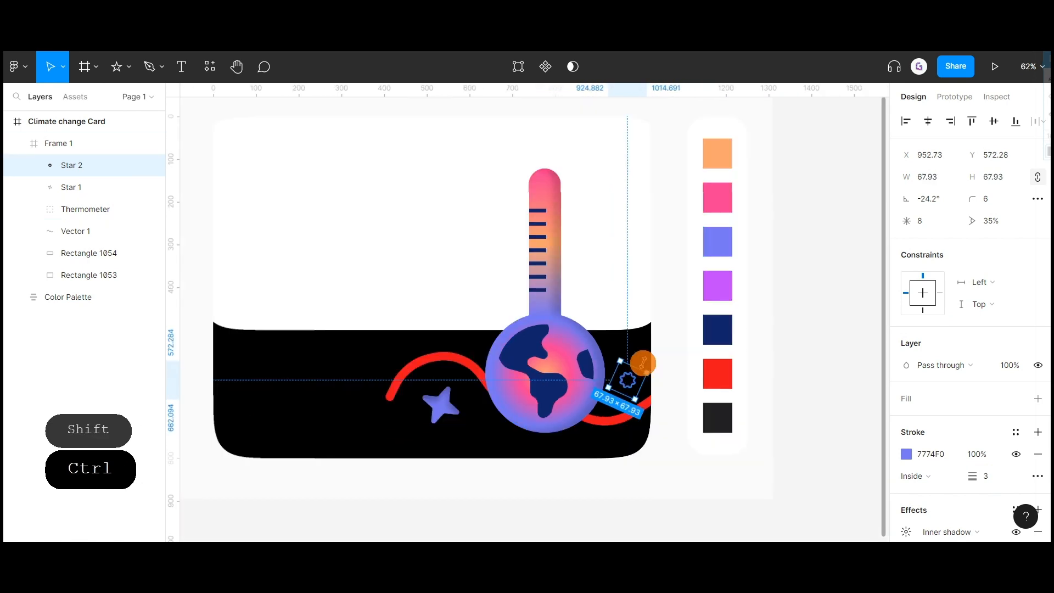
pyautogui.moveTo(656, 346); pyautogui.dragTo(623, 344)
# Step: Recolour the eight-point star's stroke with the palette's pink, FC3894
pyautogui.click(906, 453)
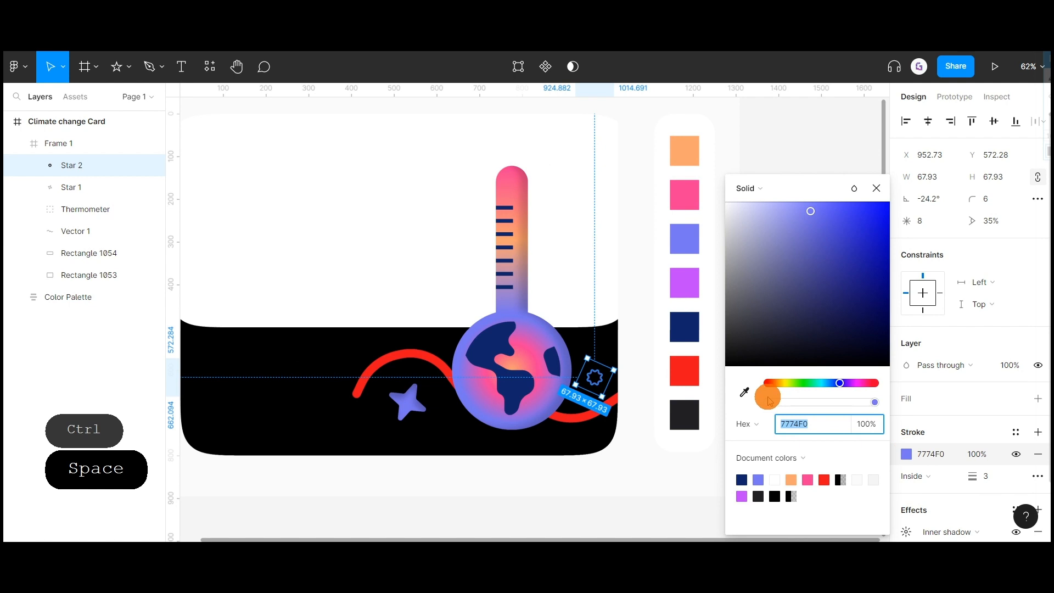
pyautogui.click(744, 391)
pyautogui.click(684, 282)
pyautogui.click(744, 392)
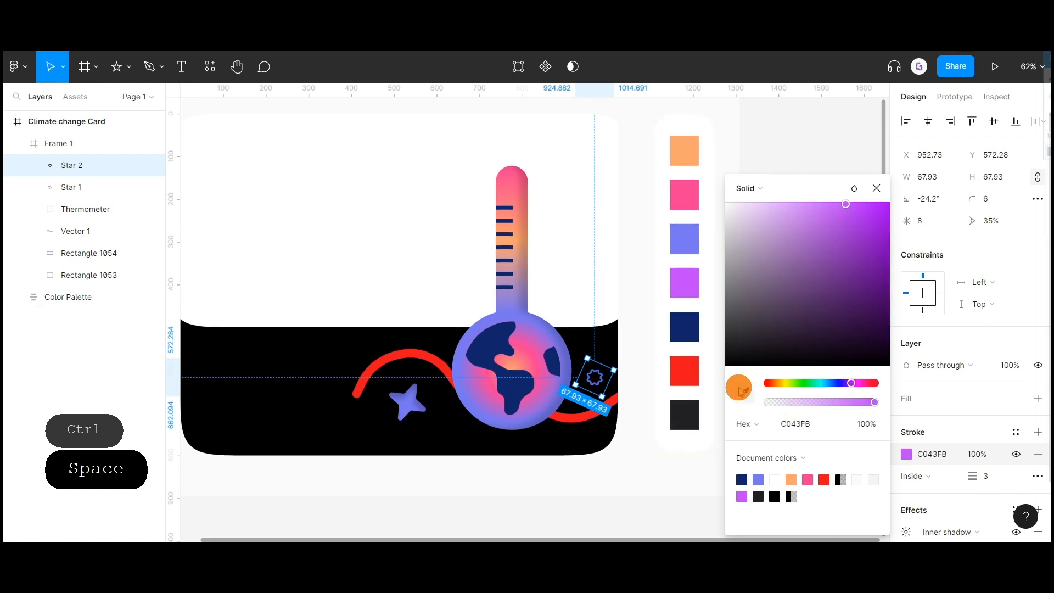
pyautogui.click(686, 191)
pyautogui.click(636, 340)
# Step: Shift the pink outlined star slightly down and left, between the bulb and the card edge
pyautogui.click(595, 382)
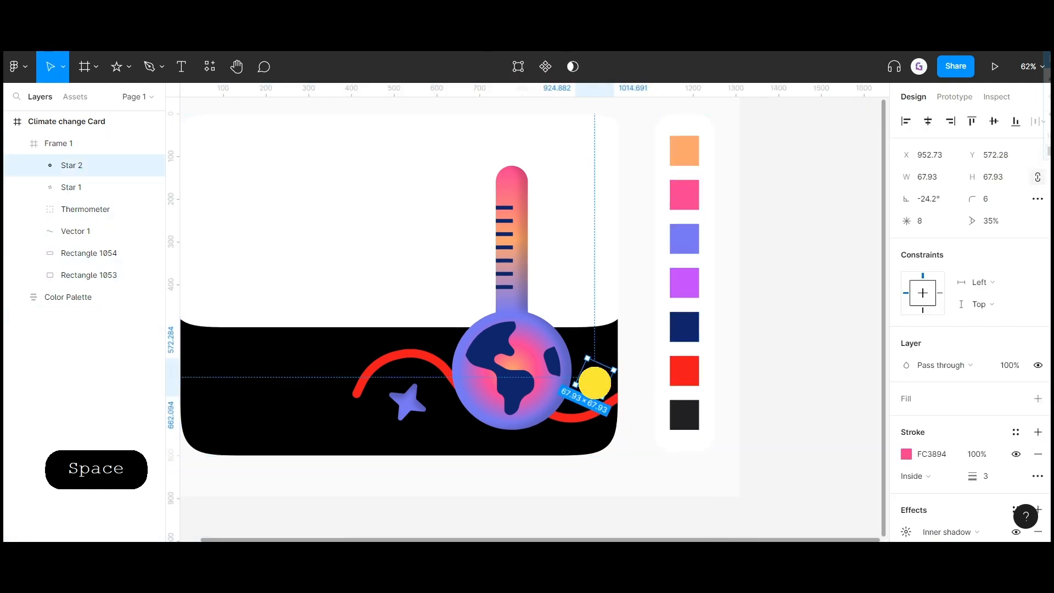
pyautogui.moveTo(603, 396); pyautogui.dragTo(600, 380)
pyautogui.click(661, 384)
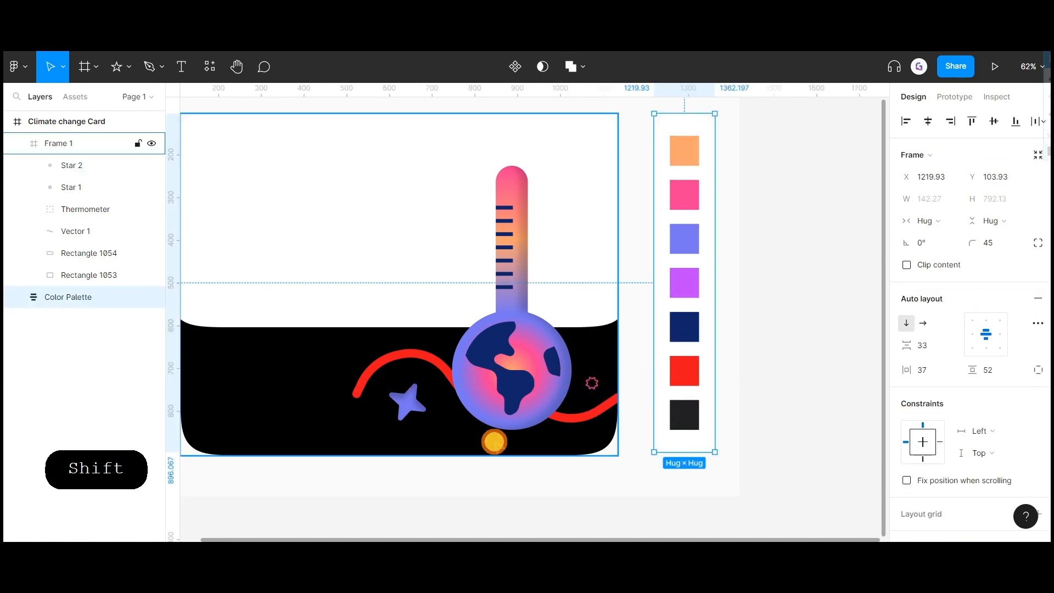
# Step: Draw a narrow triangle about 33 × 64 on the black area between the blue star and the earth bulb
pyautogui.scroll(3, 489, 439)
pyautogui.moveTo(488, 404); pyautogui.dragTo(517, 409)
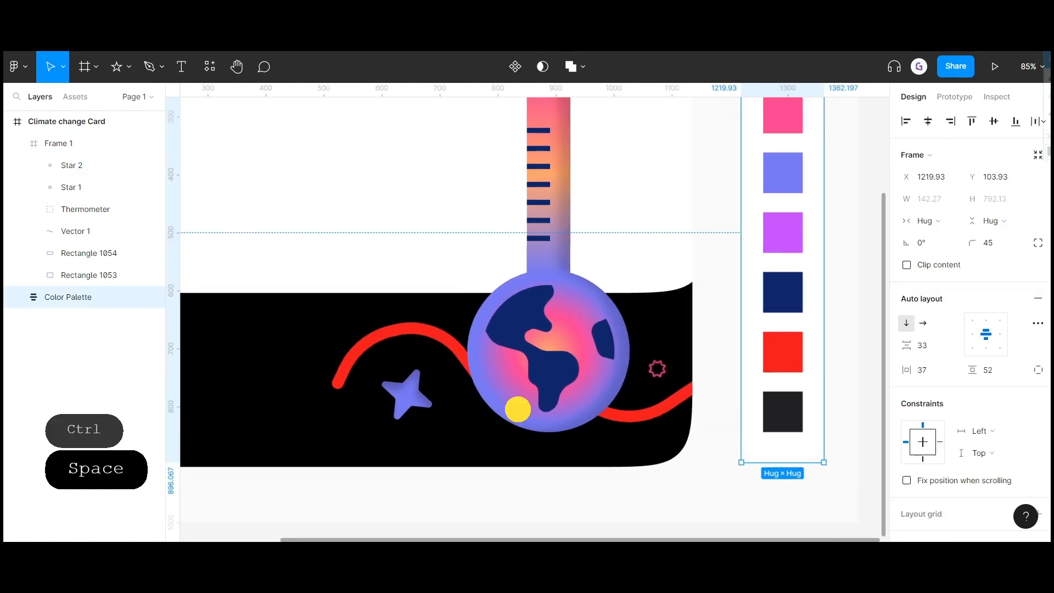
pyautogui.click(128, 66)
pyautogui.click(102, 165)
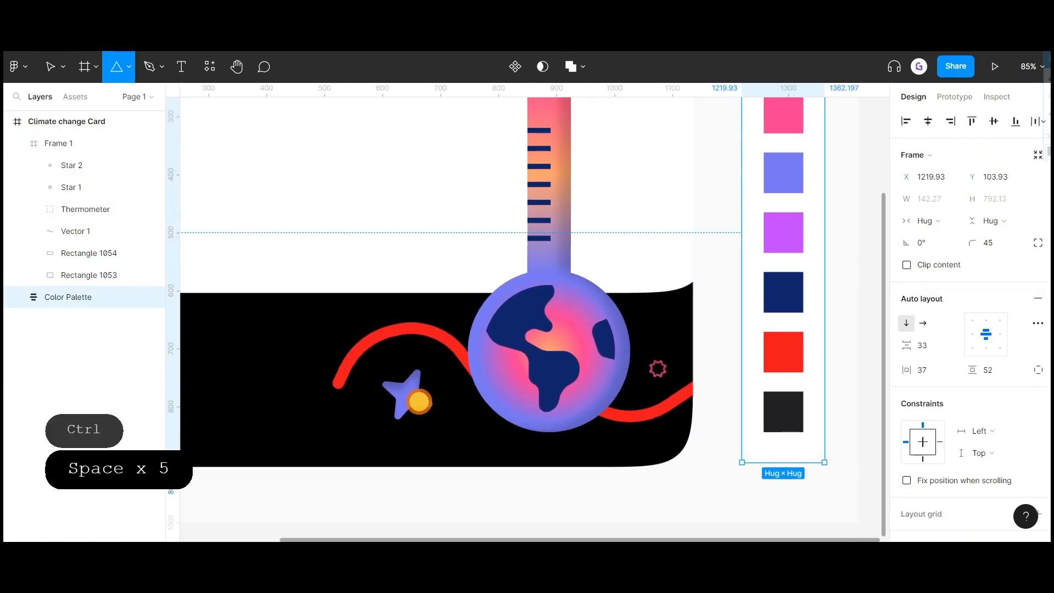
pyautogui.moveTo(453, 408); pyautogui.dragTo(477, 441)
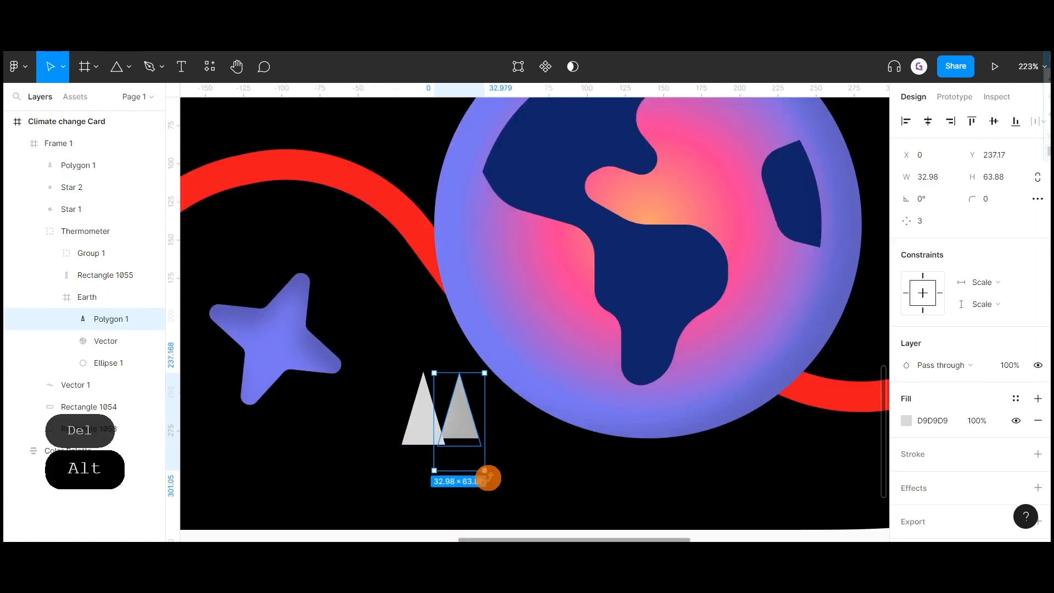
pyautogui.moveTo(487, 478); pyautogui.dragTo(497, 474)
pyautogui.hotkey('ctrl', 'z')
pyautogui.hotkey('ctrl', 'z')
pyautogui.moveTo(419, 432); pyautogui.dragTo(487, 463)
pyautogui.hotkey('ctrl', 'z')
# Step: Add a smaller tilted triangle about 21 × 41 beside the first one and rotate the larger triangle to -30°
pyautogui.moveTo(412, 423); pyautogui.dragTo(390, 418)
pyautogui.click(457, 437)
pyautogui.click(427, 461)
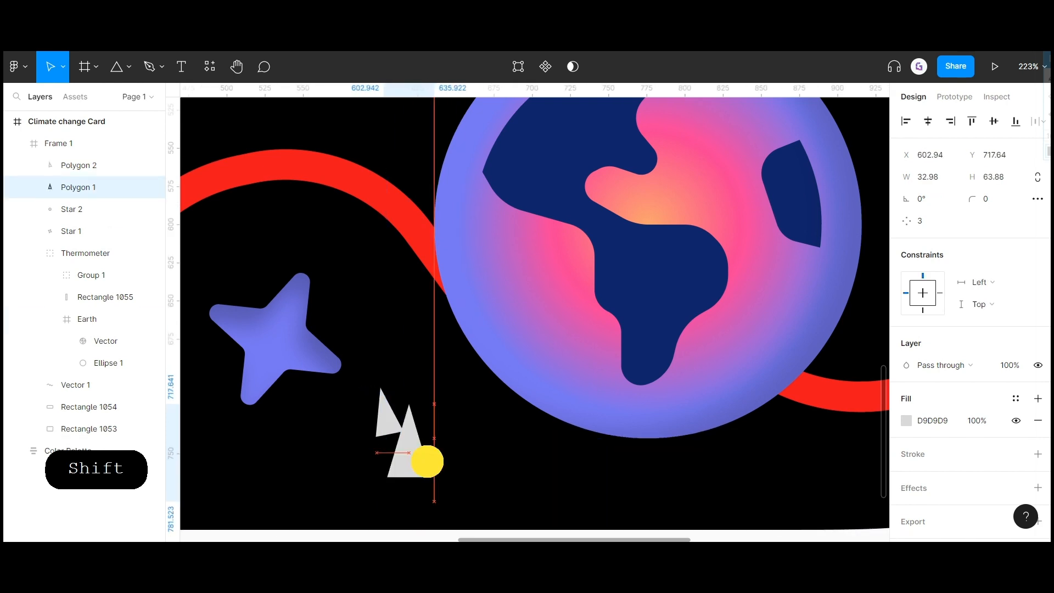
pyautogui.moveTo(427, 461); pyautogui.dragTo(426, 469)
pyautogui.moveTo(457, 416); pyautogui.dragTo(471, 437)
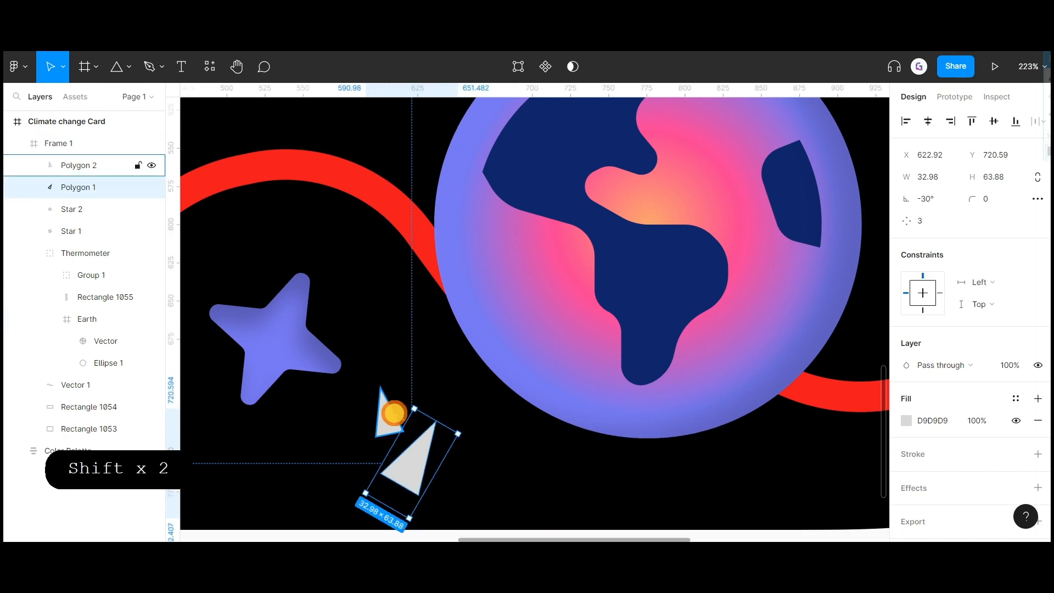
# Step: Place the smaller triangle just right of the larger one's tip and raise the pair slightly
pyautogui.moveTo(393, 412); pyautogui.dragTo(450, 445)
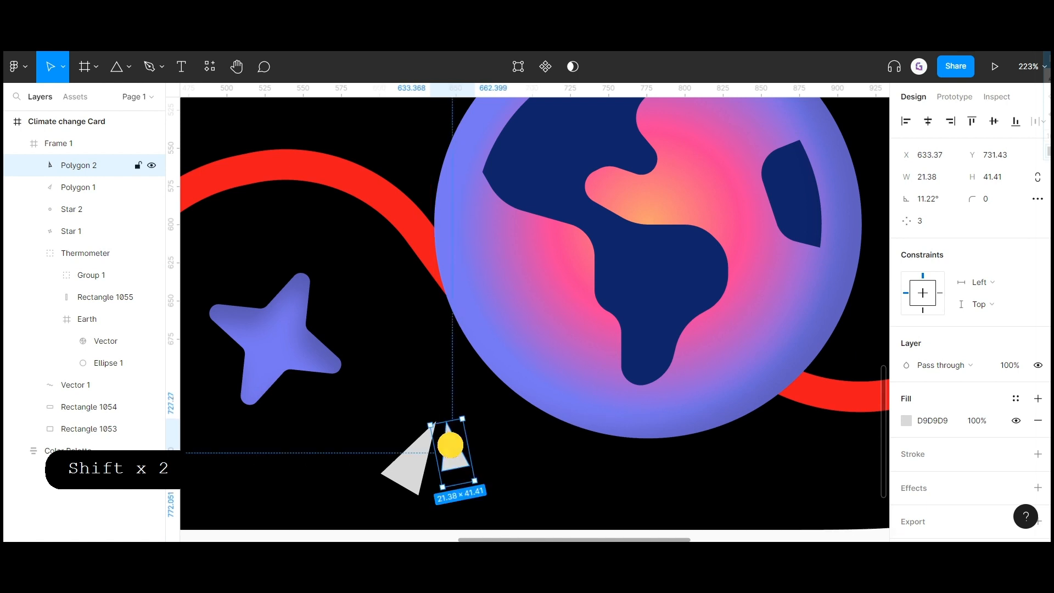
pyautogui.press('Left')
pyautogui.keyDown('shift'); pyautogui.click(417, 476); pyautogui.keyUp('shift')
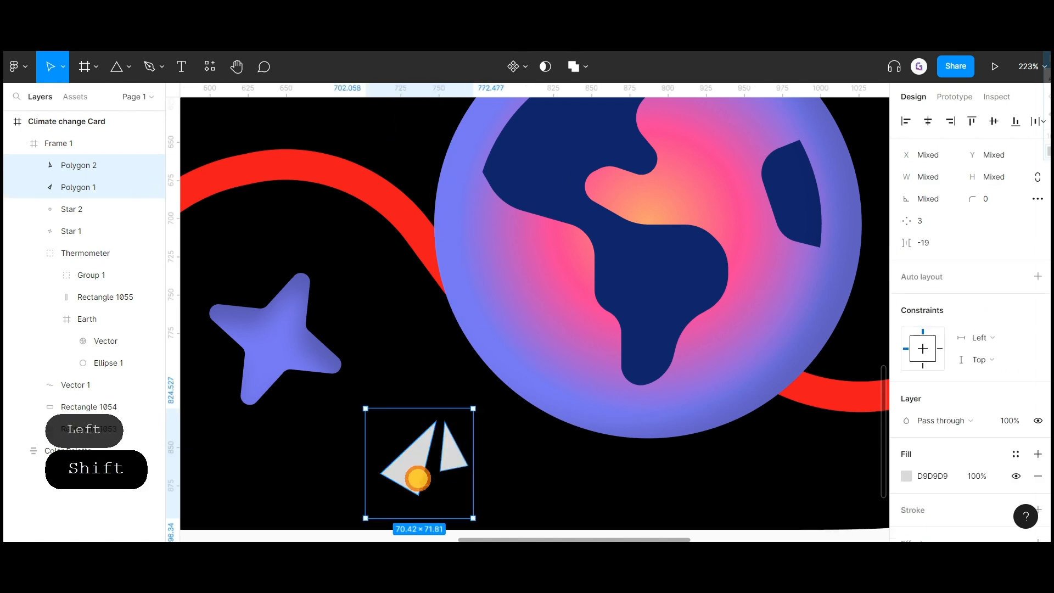
pyautogui.moveTo(417, 476); pyautogui.dragTo(416, 449)
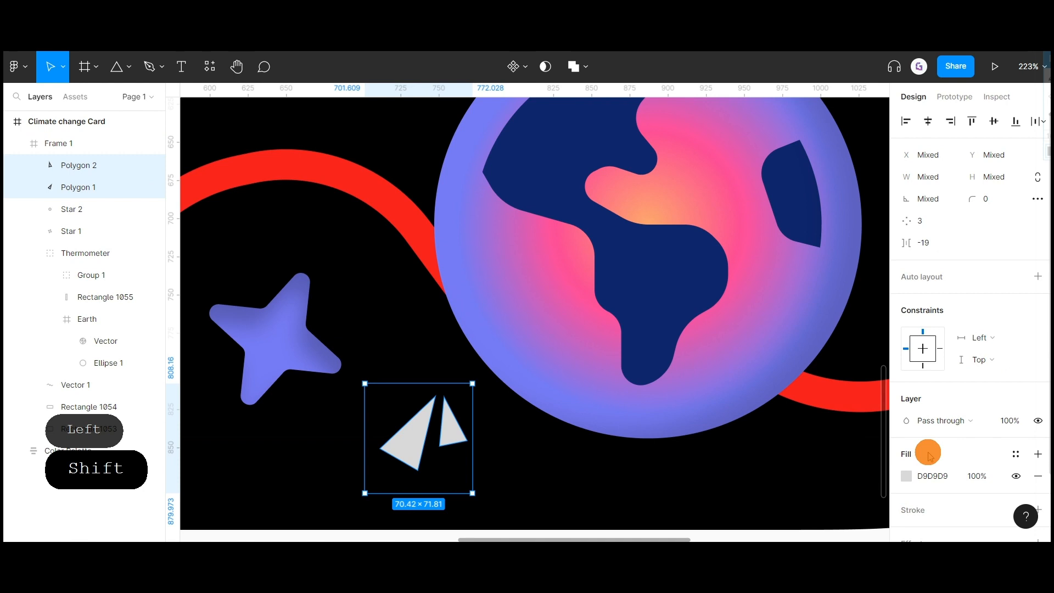
# Step: Copy the blue star's properties and paste them onto both triangles
pyautogui.scroll(-5, 650, 396)
pyautogui.moveTo(691, 401); pyautogui.dragTo(546, 400)
pyautogui.click(369, 382)
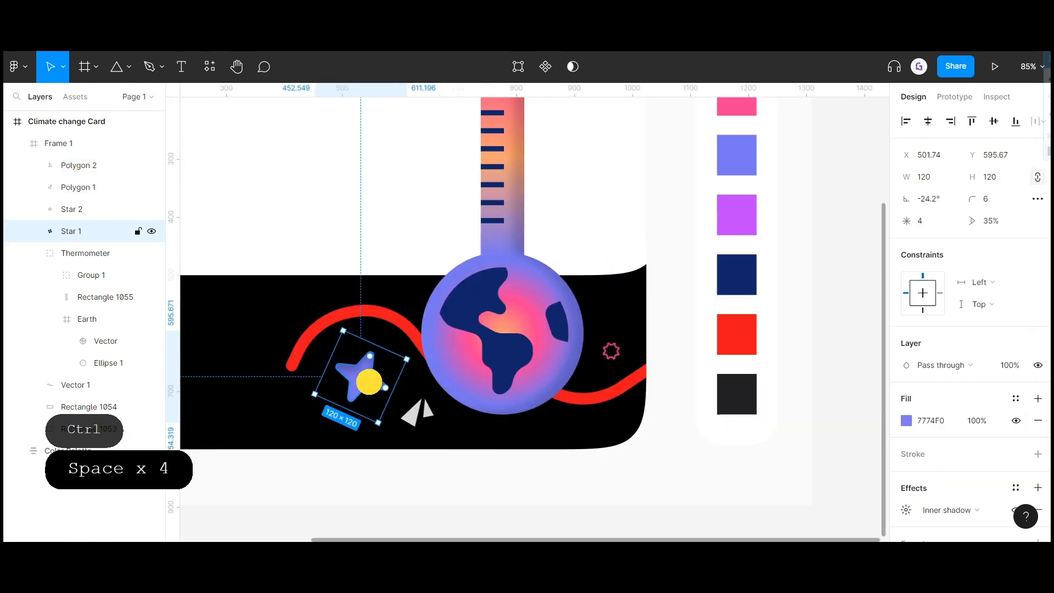
pyautogui.rightClick(367, 382)
pyautogui.moveTo(479, 205)
pyautogui.click(557, 265)
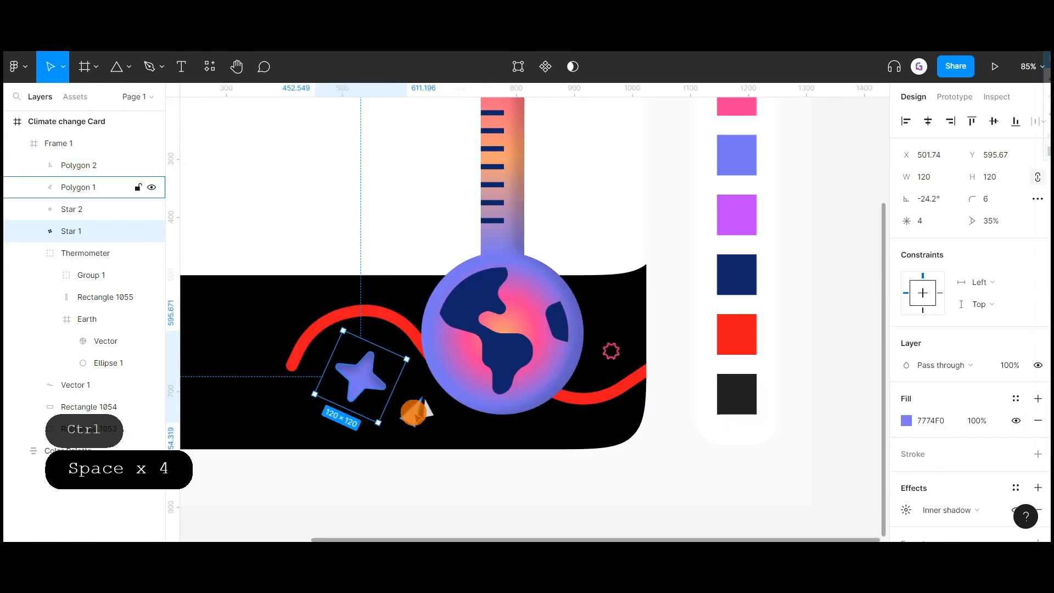
pyautogui.click(413, 410)
pyautogui.keyDown('shift'); pyautogui.click(432, 417); pyautogui.keyUp('shift')
pyautogui.rightClick(431, 416)
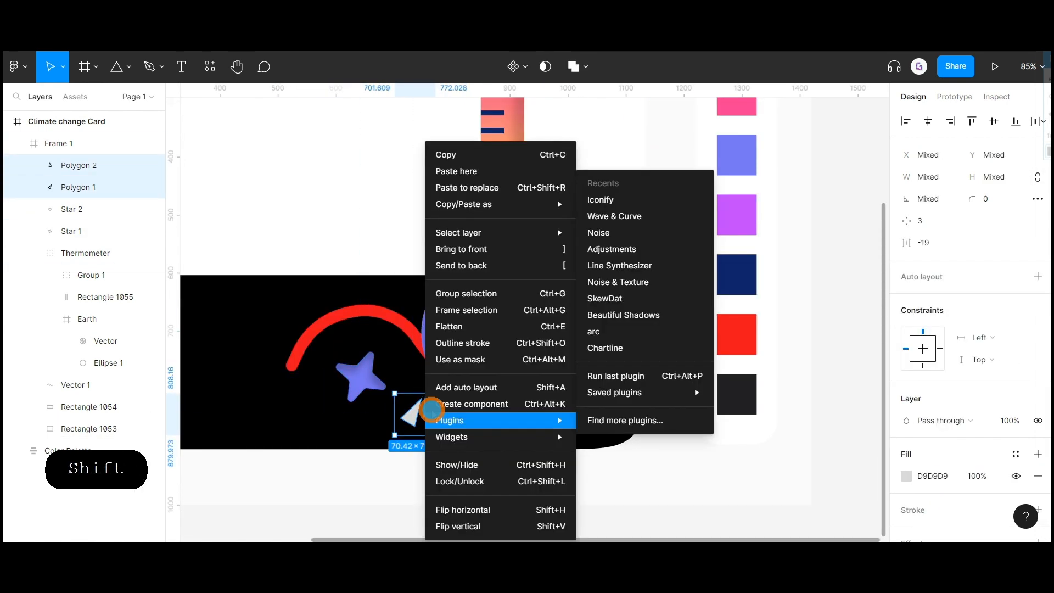
pyautogui.moveTo(532, 204)
pyautogui.click(603, 278)
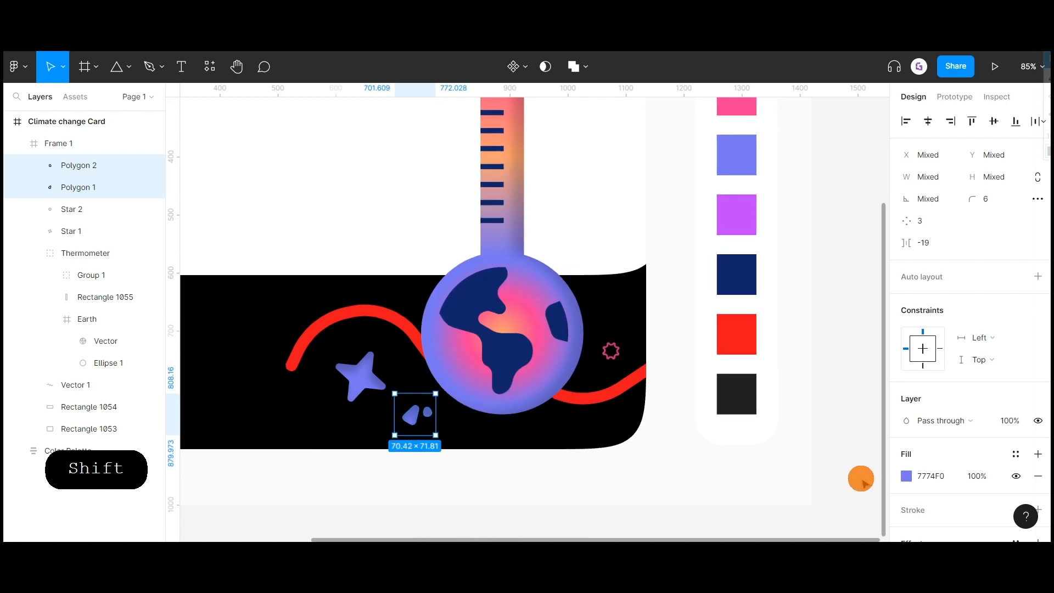
# Step: Reduce the corner radius of both triangles to 1
pyautogui.write('2')
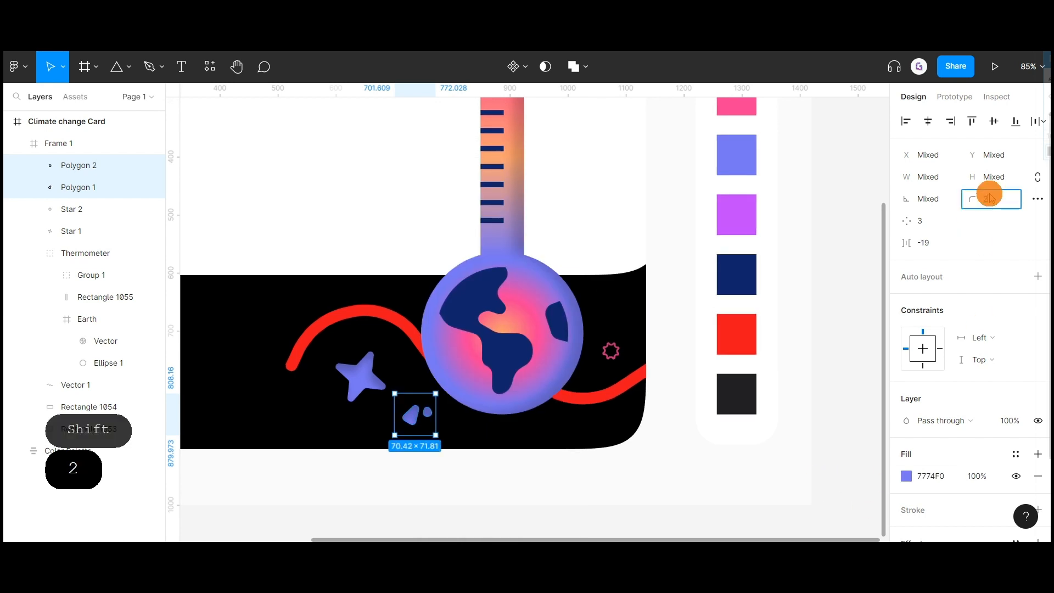
pyautogui.press('Return')
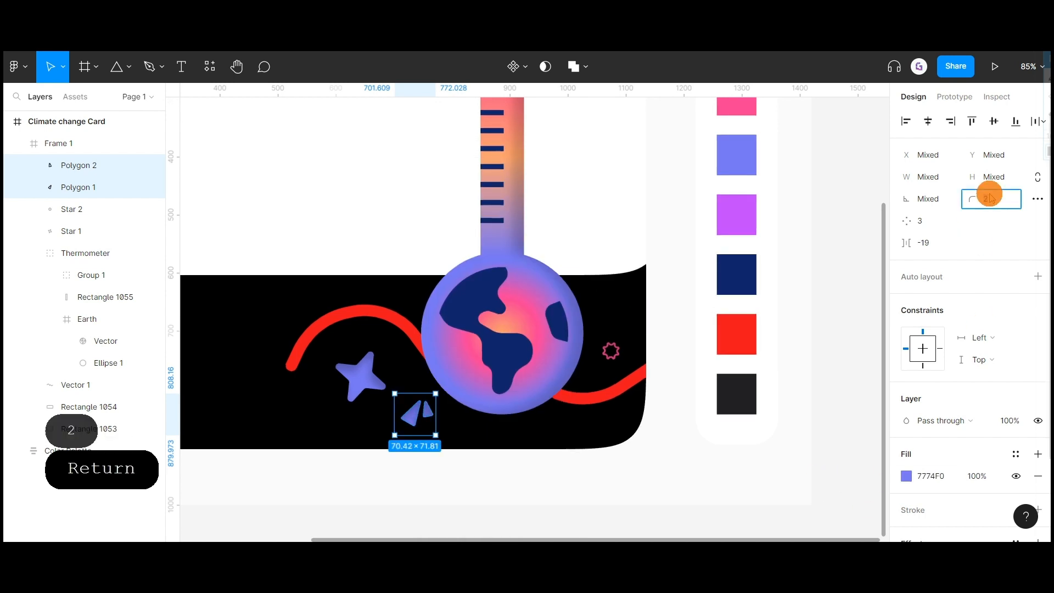
pyautogui.write('1')
pyautogui.press('Return')
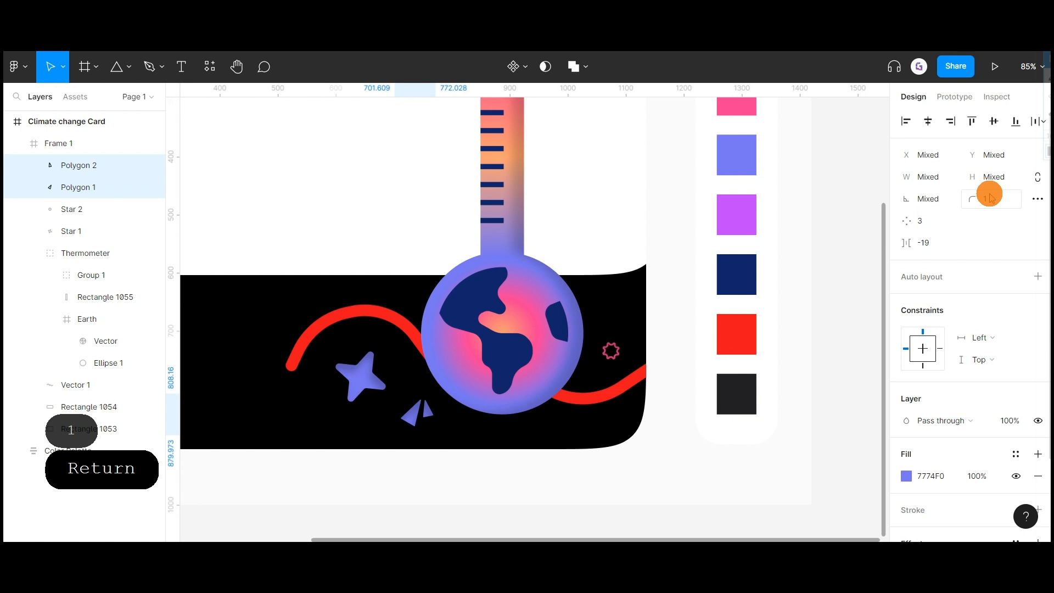
# Step: Fill both triangles with the palette's purple, C043FB
pyautogui.click(904, 476)
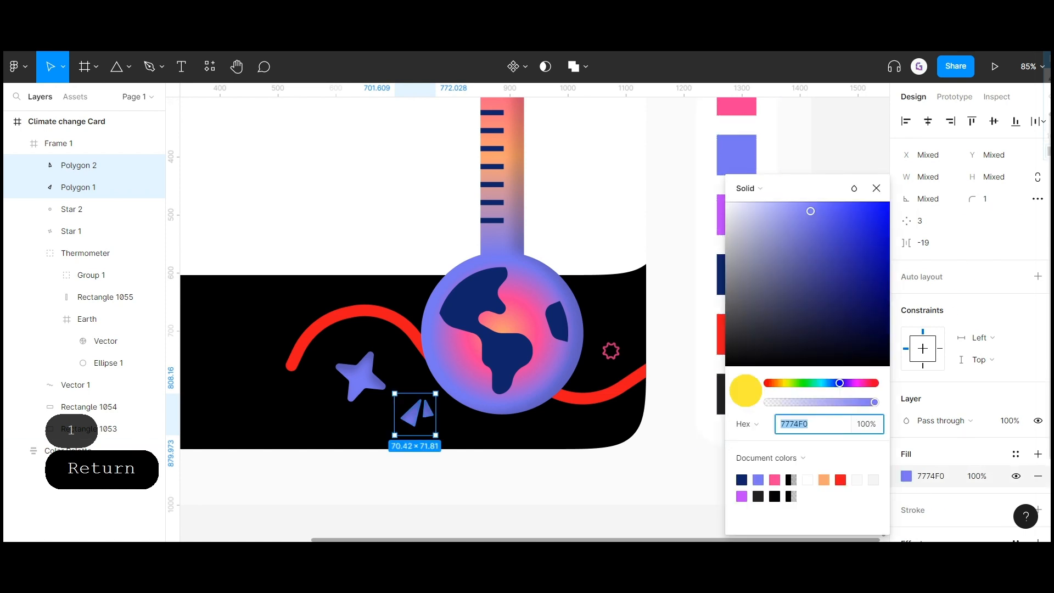
pyautogui.click(745, 391)
pyautogui.click(729, 213)
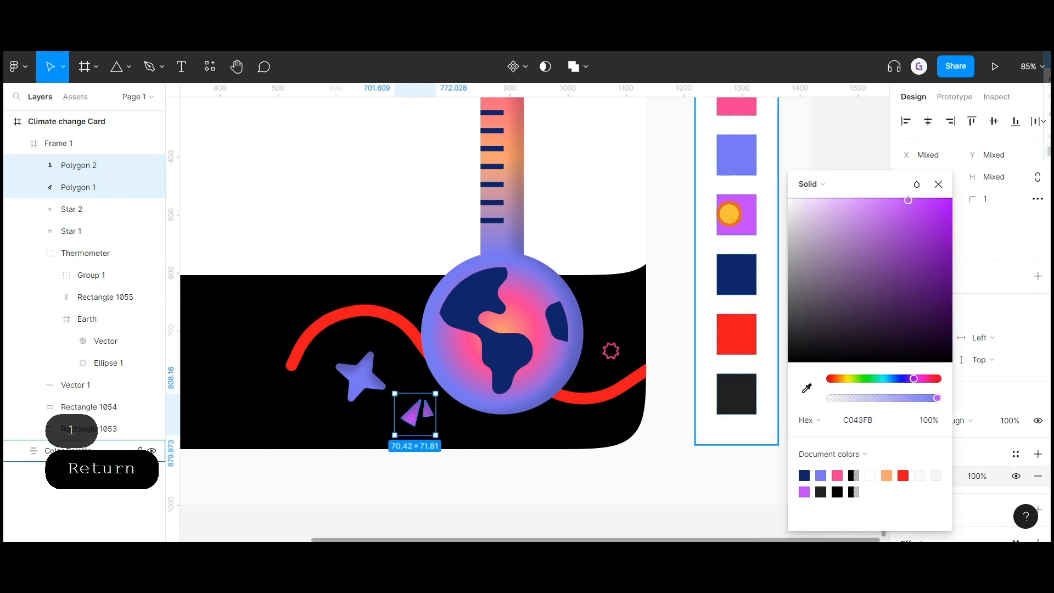
pyautogui.click(614, 459)
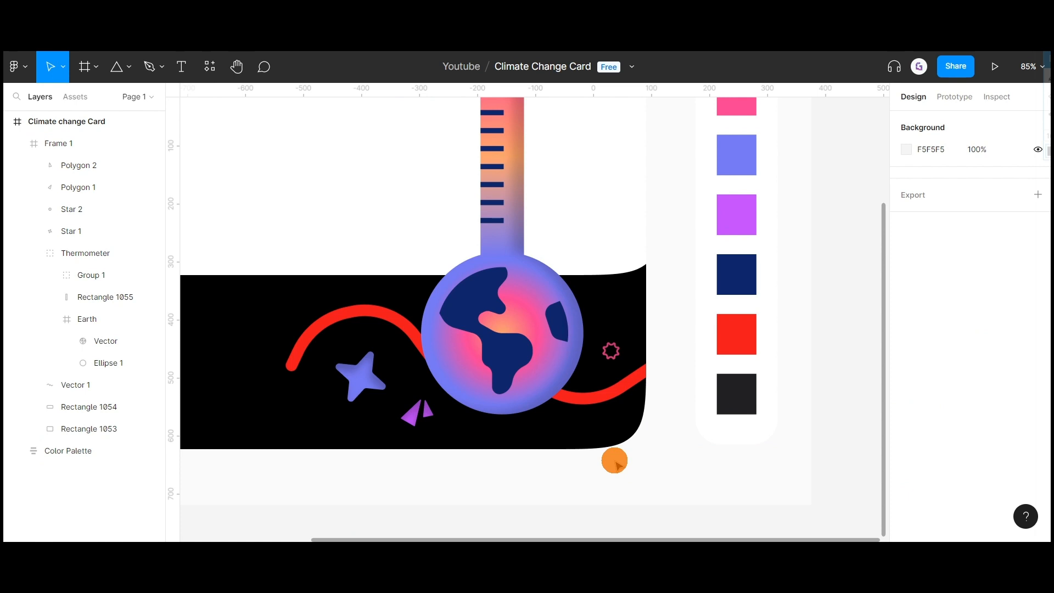
pyautogui.click(412, 423)
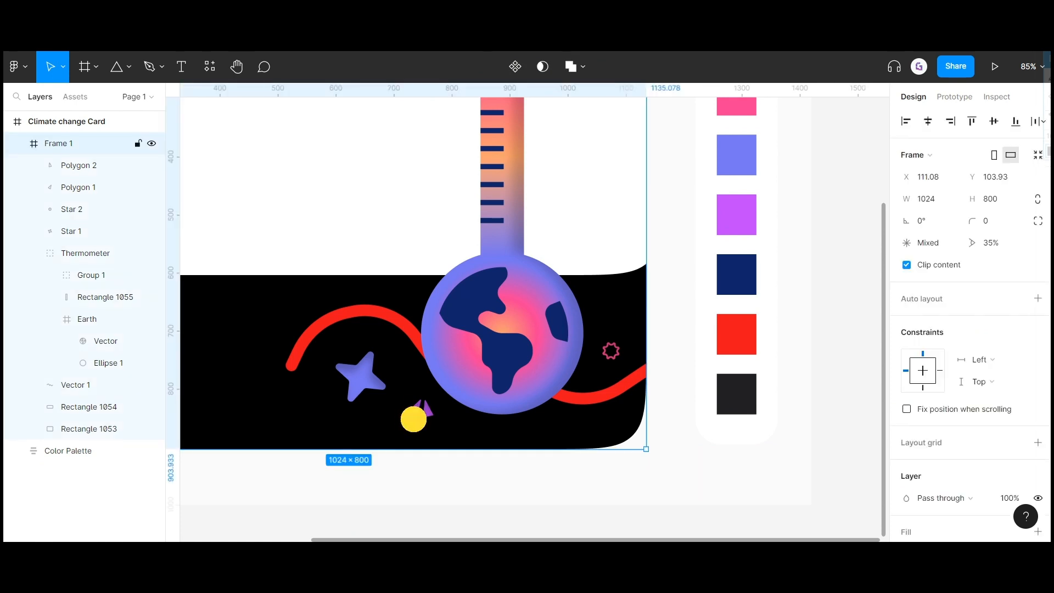
pyautogui.click(417, 416)
pyautogui.keyDown('shift'); pyautogui.click(416, 420); pyautogui.keyUp('shift')
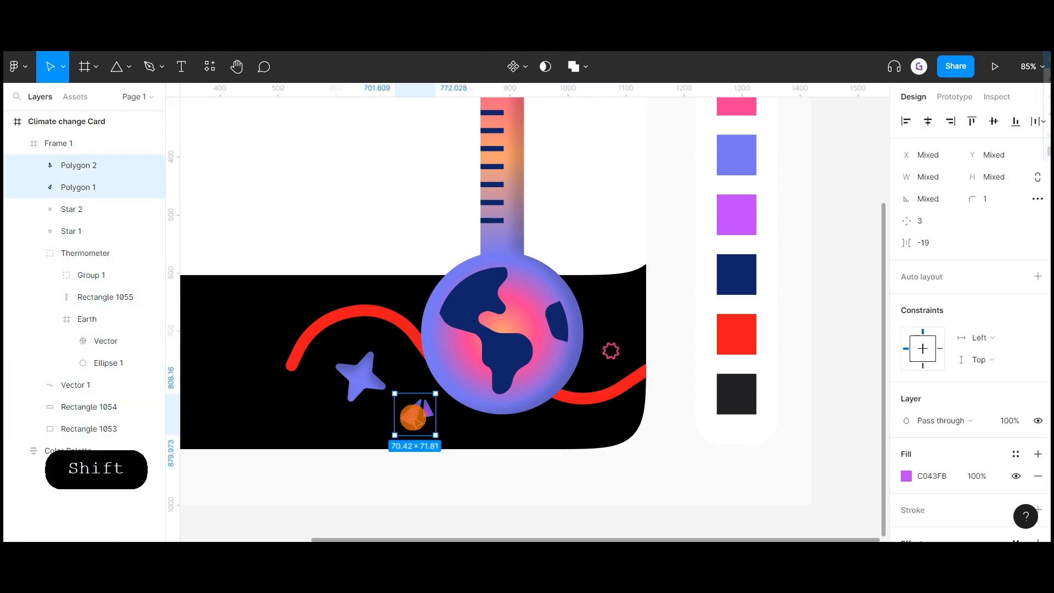
pyautogui.click(470, 481)
# Step: Draw a small rectangle on the black area above the red line's start and size it to about 33 × 11
pyautogui.scroll(-2, 483, 486)
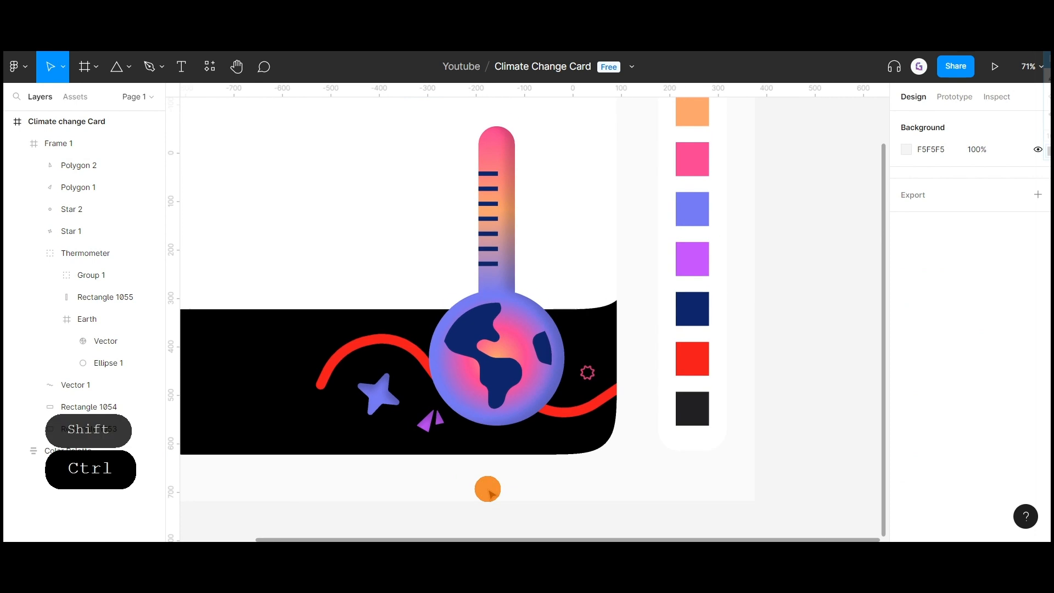
pyautogui.press('space')
pyautogui.moveTo(487, 488); pyautogui.dragTo(571, 511)
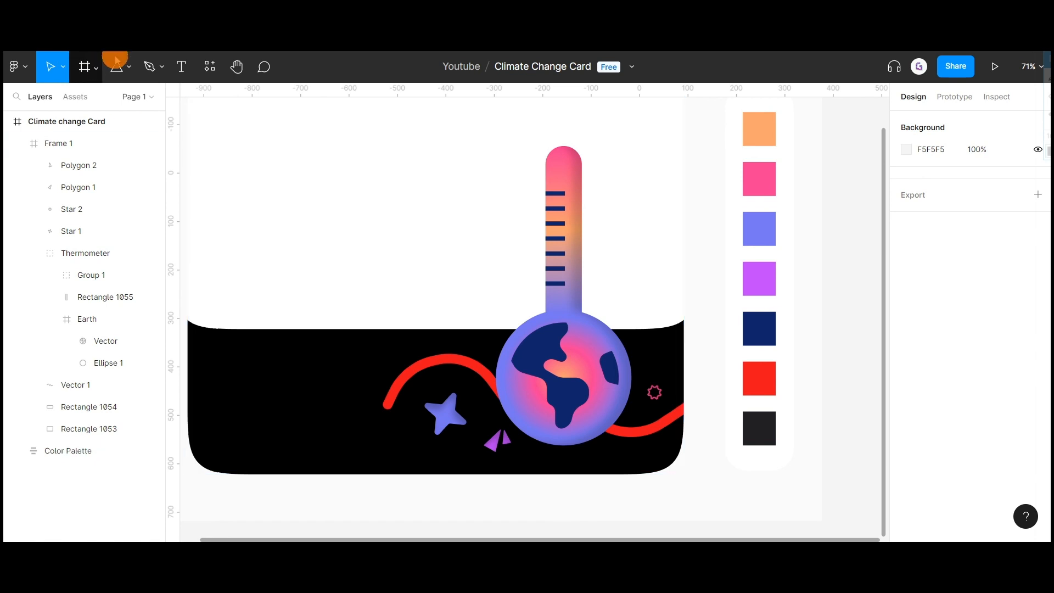
pyautogui.click(129, 67)
pyautogui.click(130, 99)
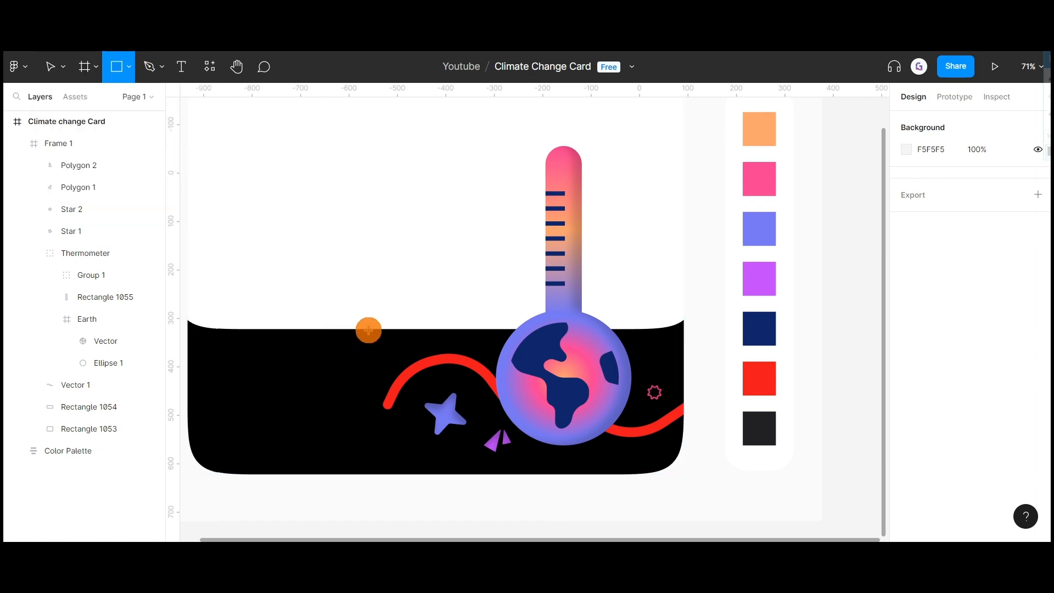
pyautogui.moveTo(379, 339); pyautogui.dragTo(399, 345)
pyautogui.scroll(10, 385, 349)
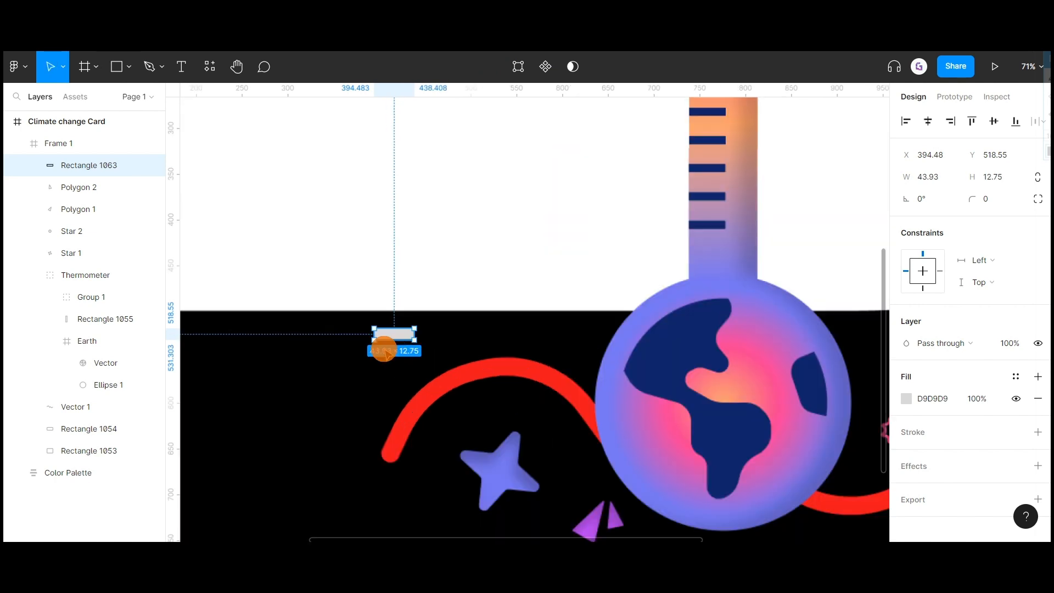
pyautogui.scroll(5, 384, 350)
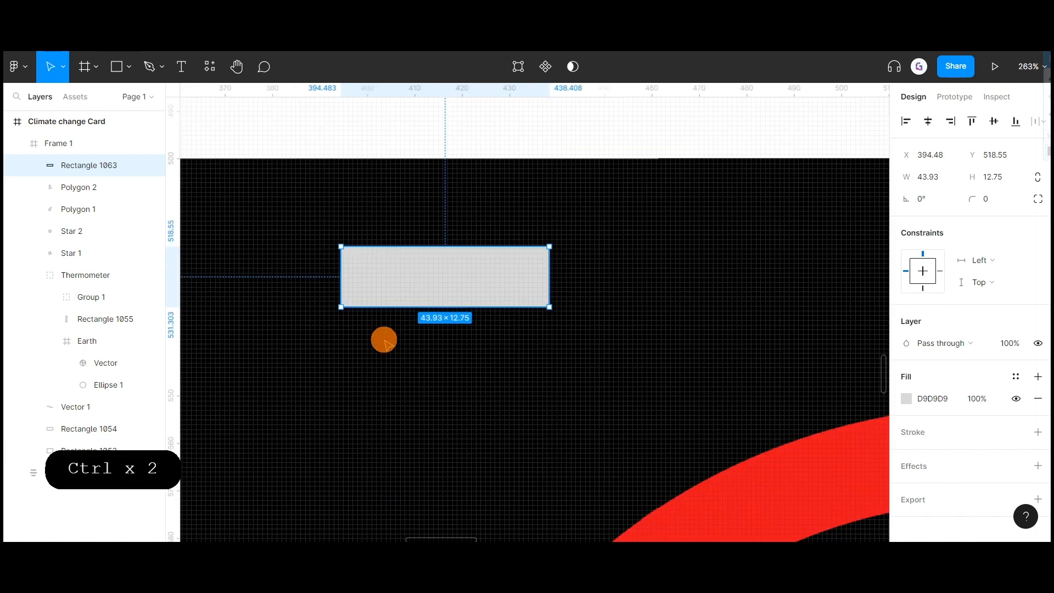
pyautogui.moveTo(539, 308); pyautogui.dragTo(500, 277)
# Step: Duplicate the bar below itself, left-aligned with a gap of 6, and size the upper to about 26 × 9, the lower 40 × 9
pyautogui.keyDown('ctrl'); pyautogui.scroll(-5, 448, 300); pyautogui.keyUp('ctrl')
pyautogui.keyDown('ctrl'); pyautogui.scroll(-4, 461, 323); pyautogui.keyUp('ctrl')
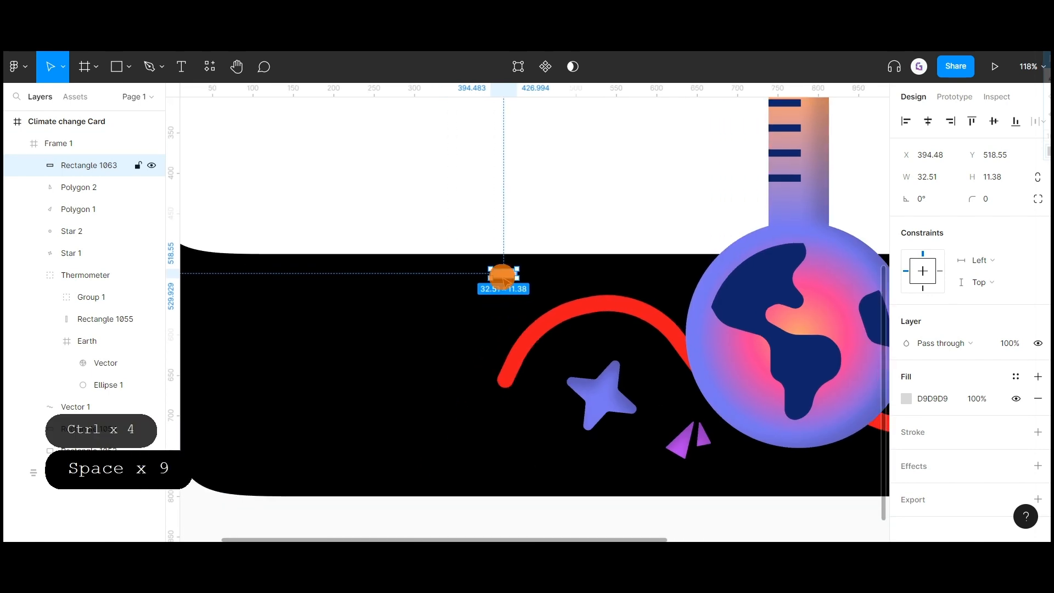
pyautogui.moveTo(512, 277)
pyautogui.mouseDown()
pyautogui.moveTo(550, 288)
pyautogui.moveTo(526, 284)
pyautogui.mouseUp()
pyautogui.keyDown('shift'); pyautogui.click(525, 273); pyautogui.keyUp('shift')
pyautogui.press('k')
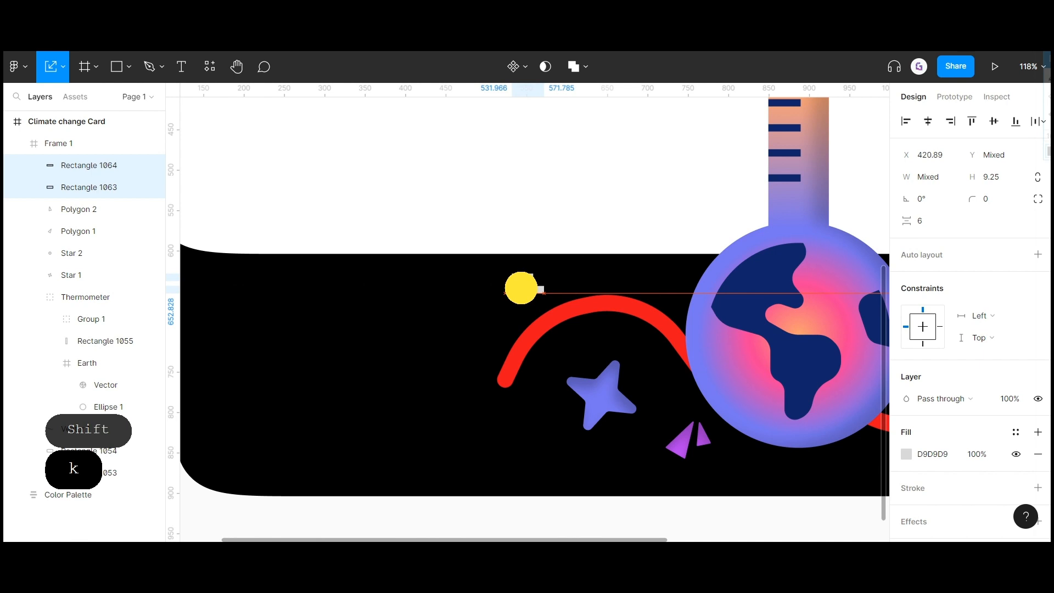
# Step: Fill both bars with purple A339D5 sampled from the triangles
pyautogui.scroll(-1, 927, 409)
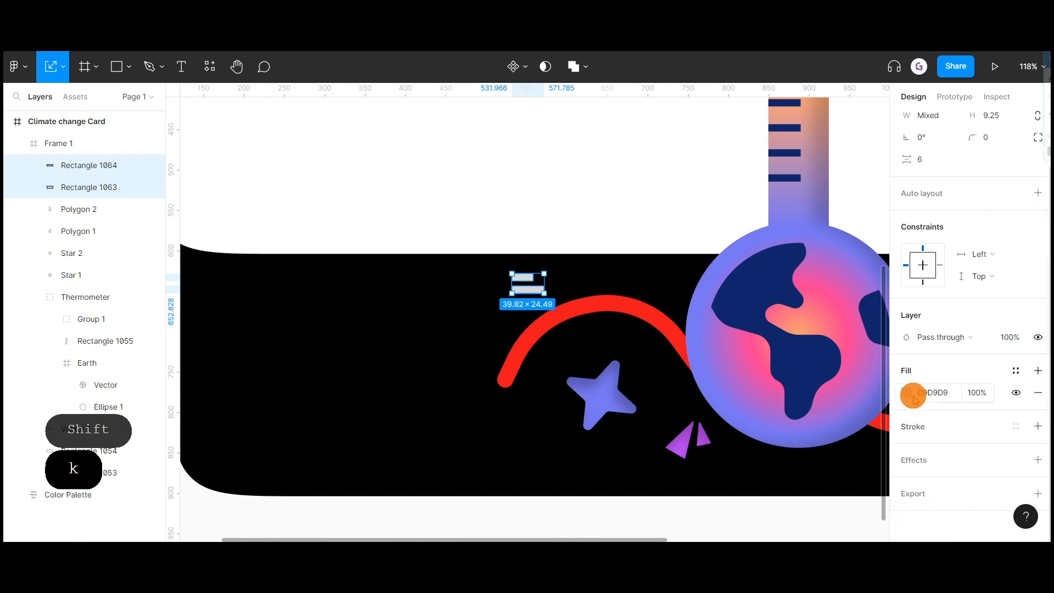
pyautogui.click(910, 392)
pyautogui.click(744, 393)
pyautogui.click(683, 436)
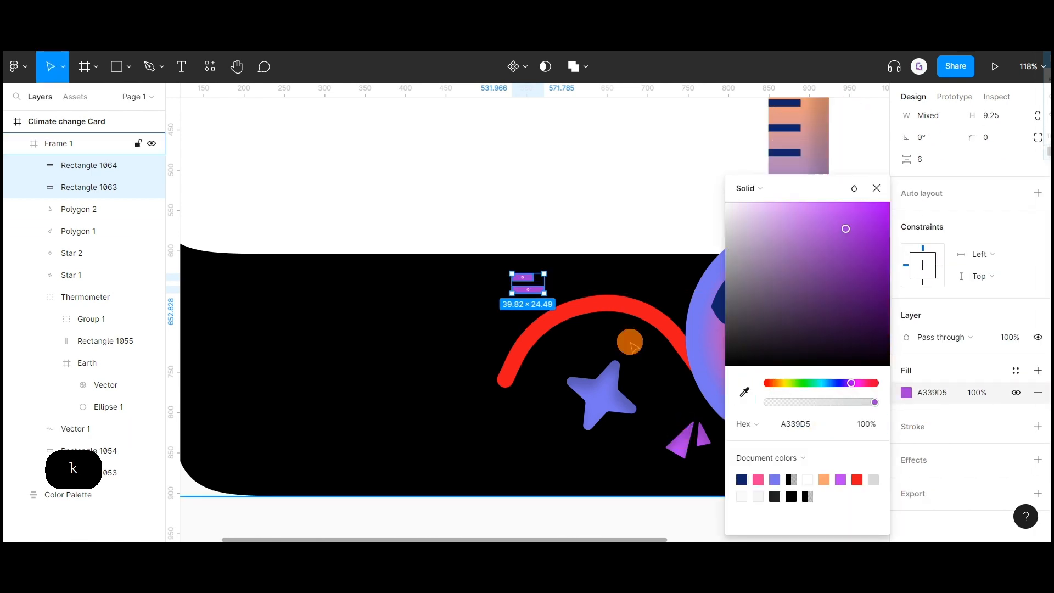
# Step: Swap the longer lower bar's fill to a stroke, making it an outline
pyautogui.click(522, 287)
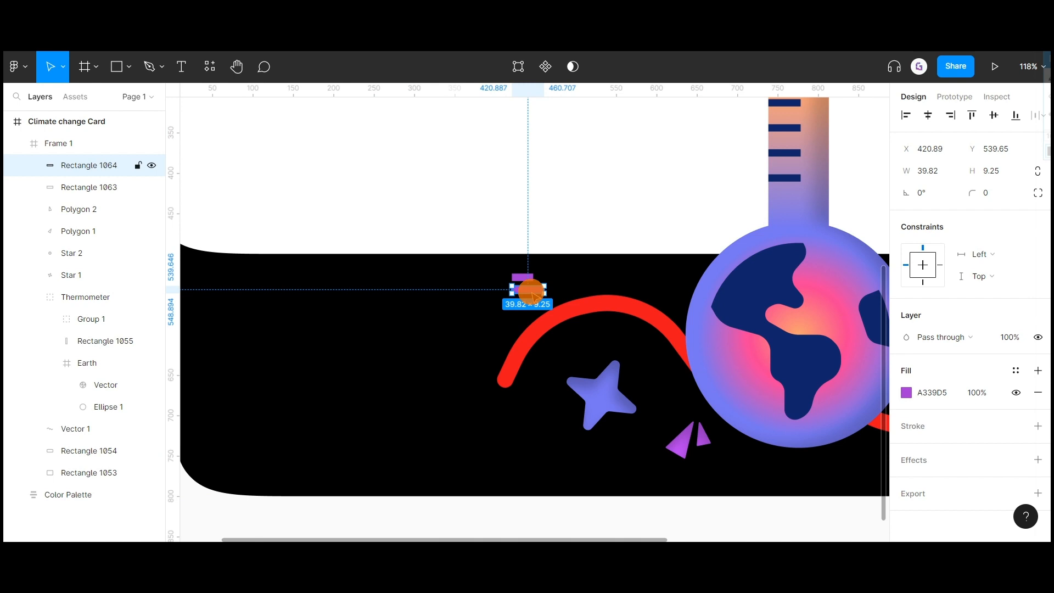
pyautogui.hotkey('shift', 'x')
pyautogui.click(527, 212)
# Step: Nudge the shorter purple bar 3 px down towards the outlined bar
pyautogui.click(520, 278)
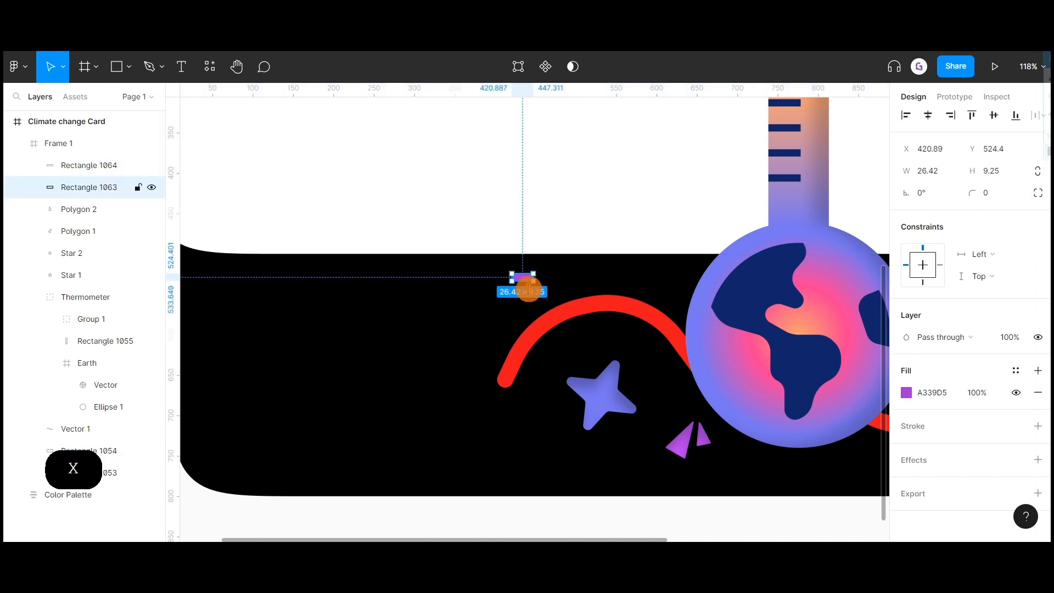
pyautogui.press('Down')
pyautogui.press('Down')
pyautogui.press('Down')
pyautogui.click(538, 222)
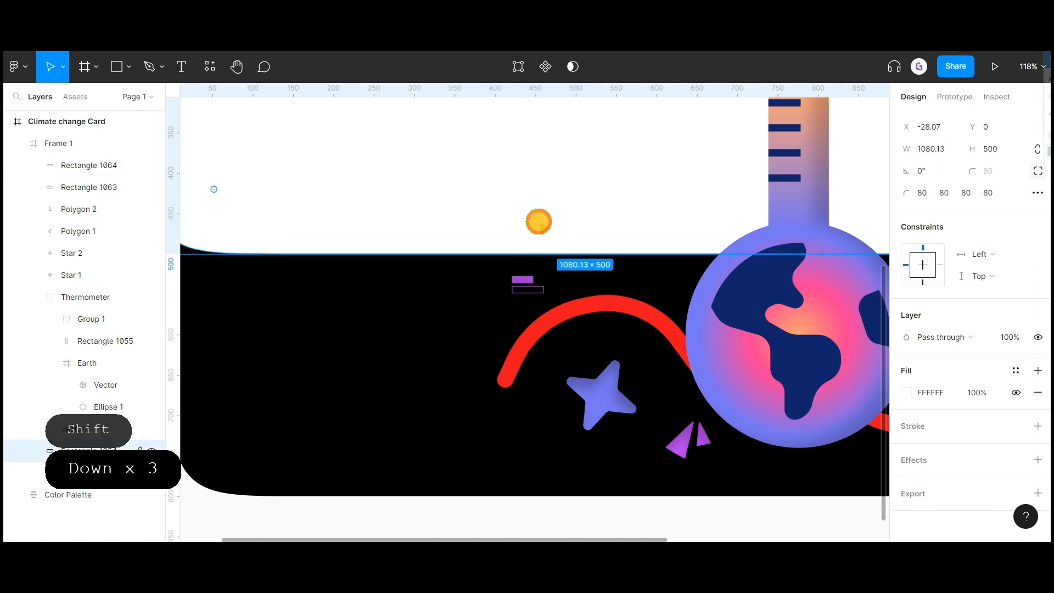
# Step: Draw a long thin horizontal rectangle about 759 × 11 across the card's lower black area
pyautogui.scroll(-3, 539, 222)
pyautogui.scroll(-1, 591, 362)
pyautogui.click(611, 392)
pyautogui.moveTo(631, 435); pyautogui.dragTo(528, 426)
pyautogui.scroll(1, 527, 426)
pyautogui.scroll(1, 549, 433)
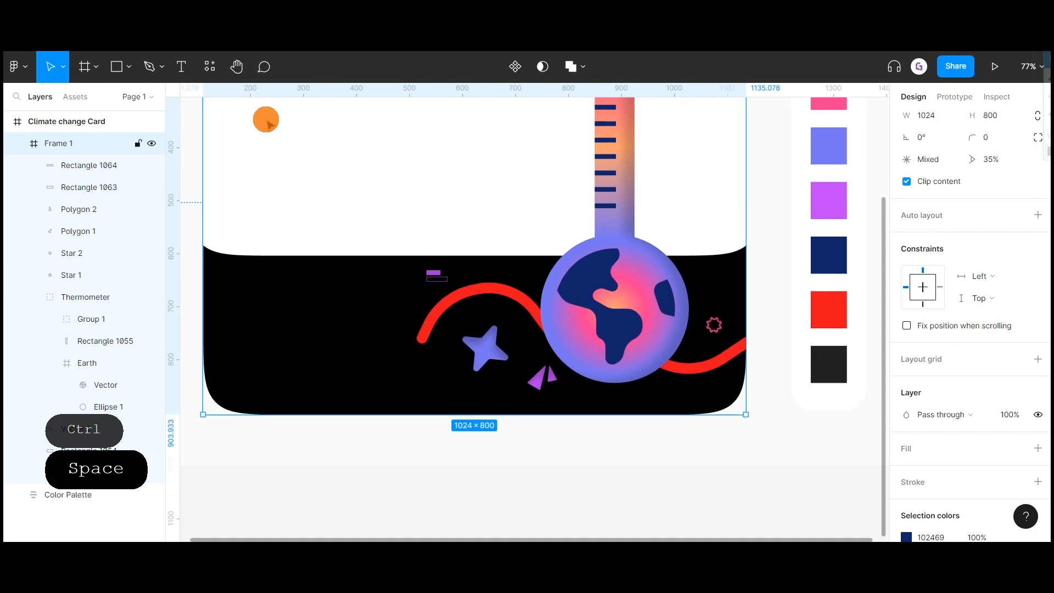
pyautogui.click(128, 66)
pyautogui.click(130, 98)
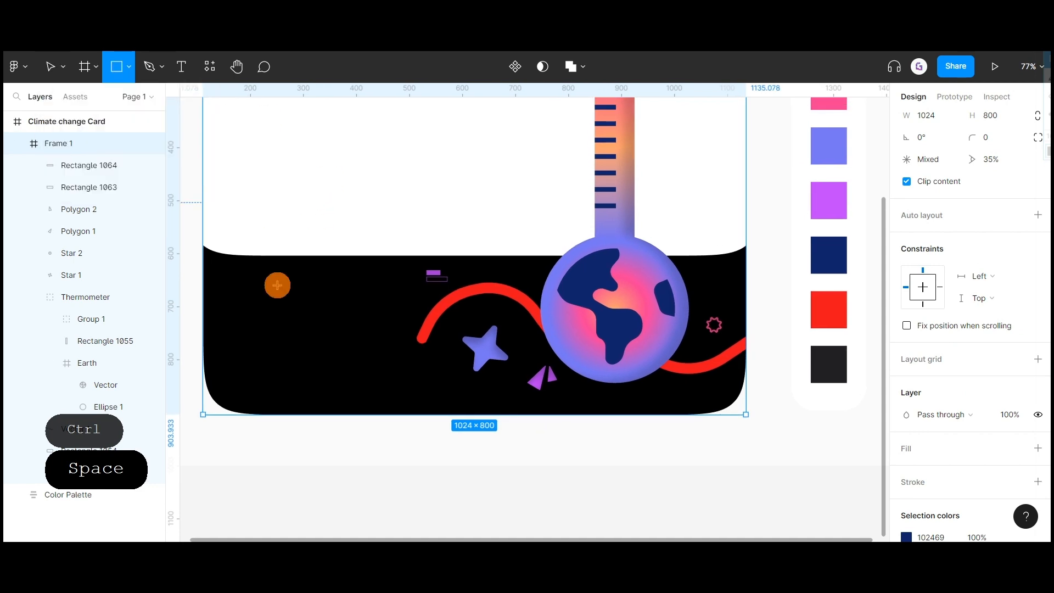
pyautogui.scroll(-3, 278, 284)
pyautogui.moveTo(435, 393); pyautogui.dragTo(694, 396)
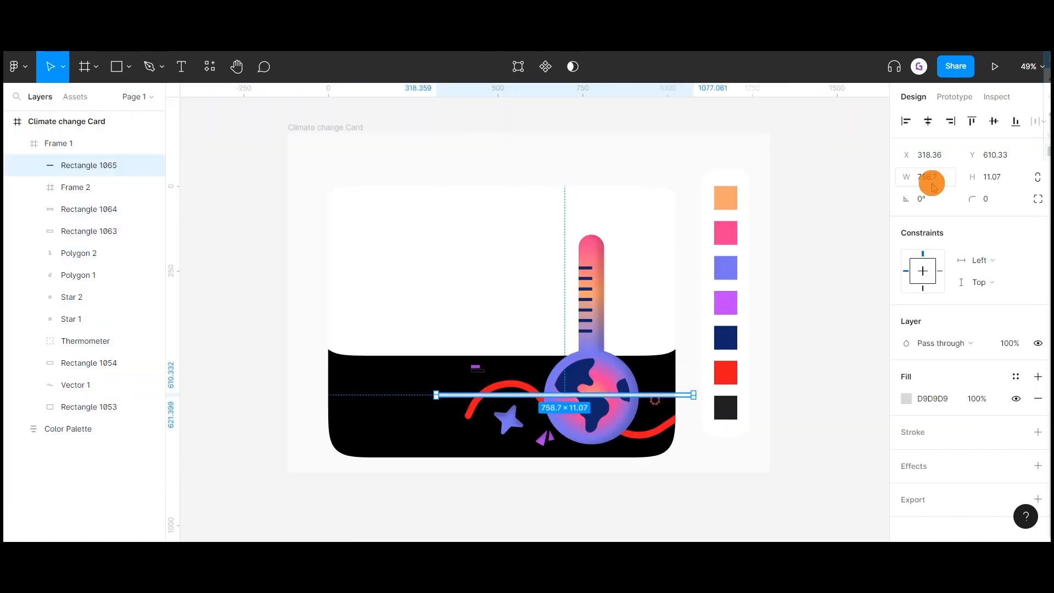
# Step: Set the thin rectangle's size to 560 × 6 and place it near the card's bottom, flush with its right edge
pyautogui.click(931, 184)
pyautogui.write('560')
pyautogui.press('Return')
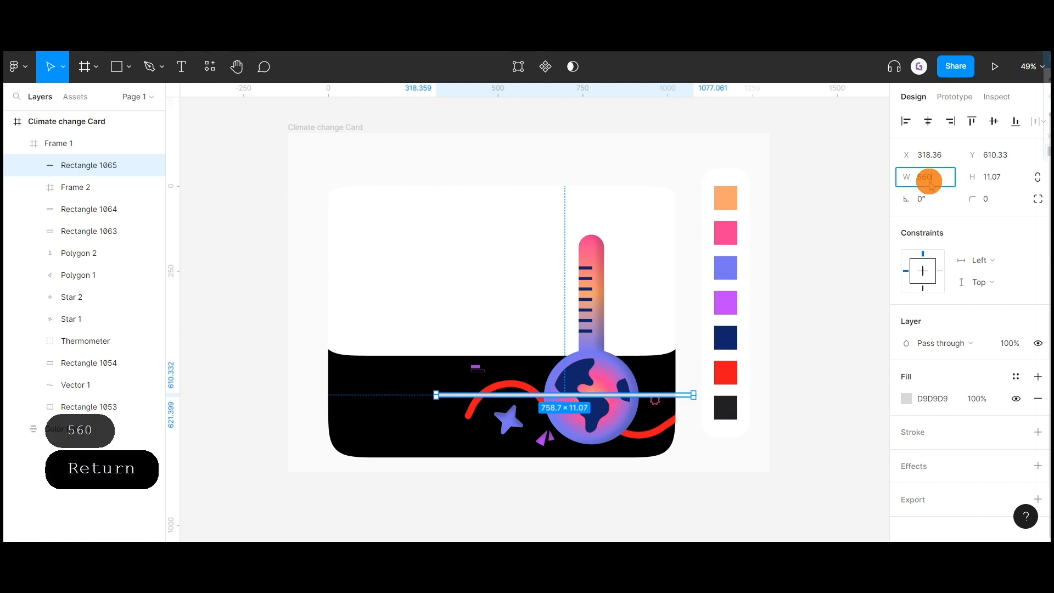
pyautogui.write('6')
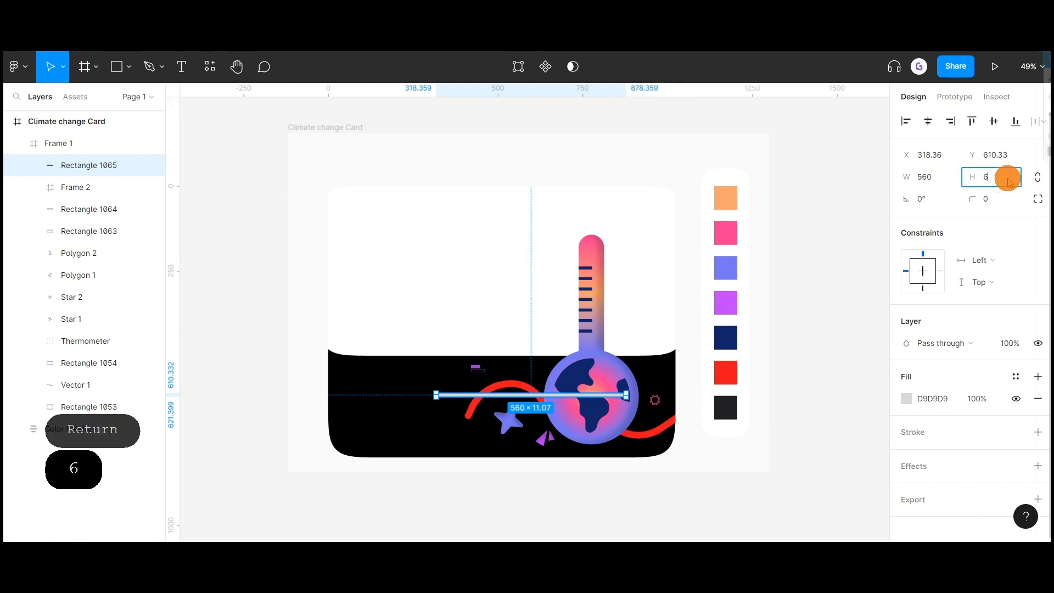
pyautogui.press('Return')
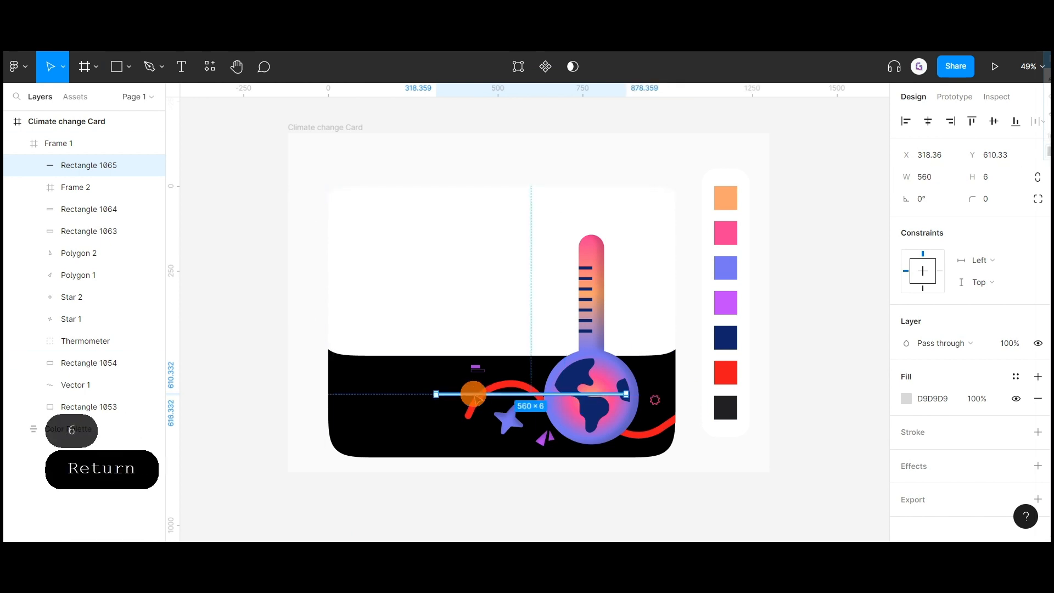
pyautogui.moveTo(531, 394); pyautogui.dragTo(521, 443)
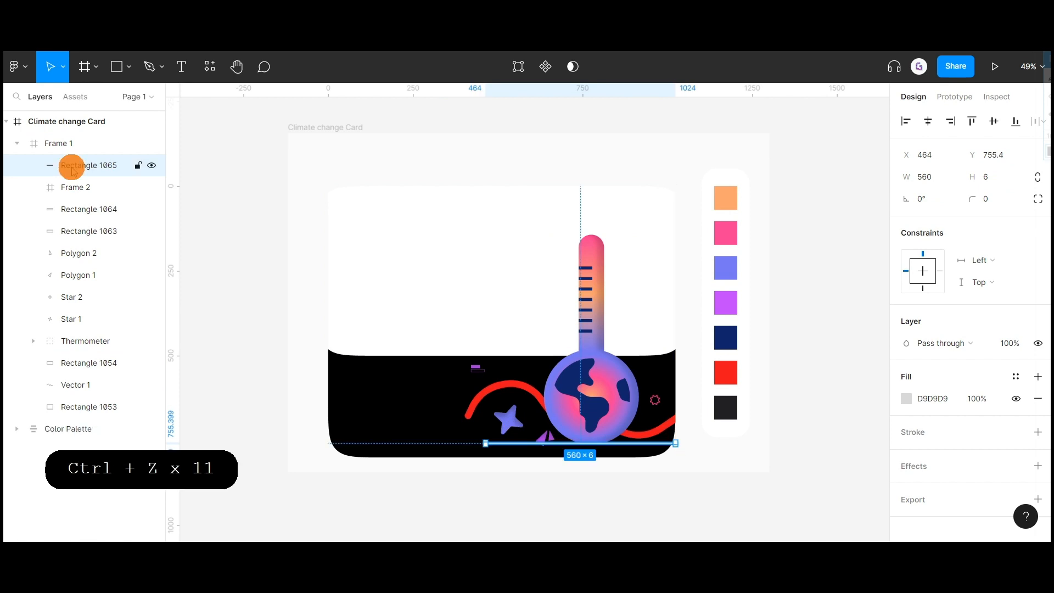
# Step: Duplicate the thin line and move the copy 56 px up
pyautogui.hotkey('ctrl', 'd')
pyautogui.hotkey('shift', 'Up')
pyautogui.hotkey('shift', 'Up')
pyautogui.hotkey('shift', 'Up')
pyautogui.hotkey('shift', 'Up')
pyautogui.hotkey('shift', 'Up')
pyautogui.hotkey('shift', 'Up')
pyautogui.hotkey('shift', 'Up')
pyautogui.hotkey('shift', 'Up')
pyautogui.hotkey('shift', 'Up')
pyautogui.hotkey('shift', 'Up')
pyautogui.hotkey('shift', 'Up')
pyautogui.hotkey('shift', 'Up')
pyautogui.hotkey('shift', 'Up')
pyautogui.hotkey('shift', 'Up')
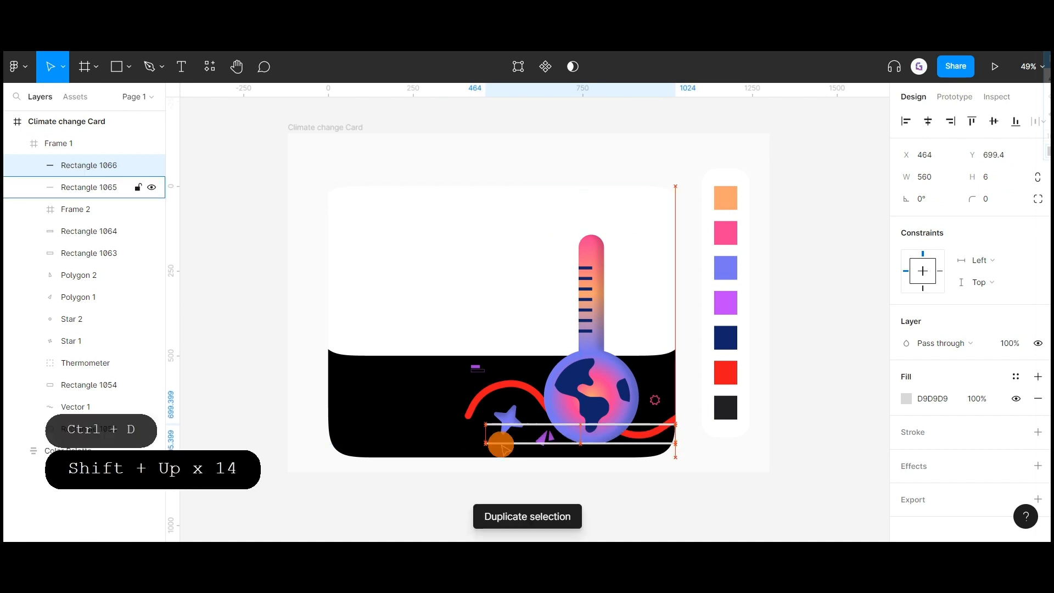
# Step: Set the vertical spacing between the two lines to 55 and move the pair up slightly
pyautogui.keyDown('shift'); pyautogui.click(89, 187); pyautogui.keyUp('shift')
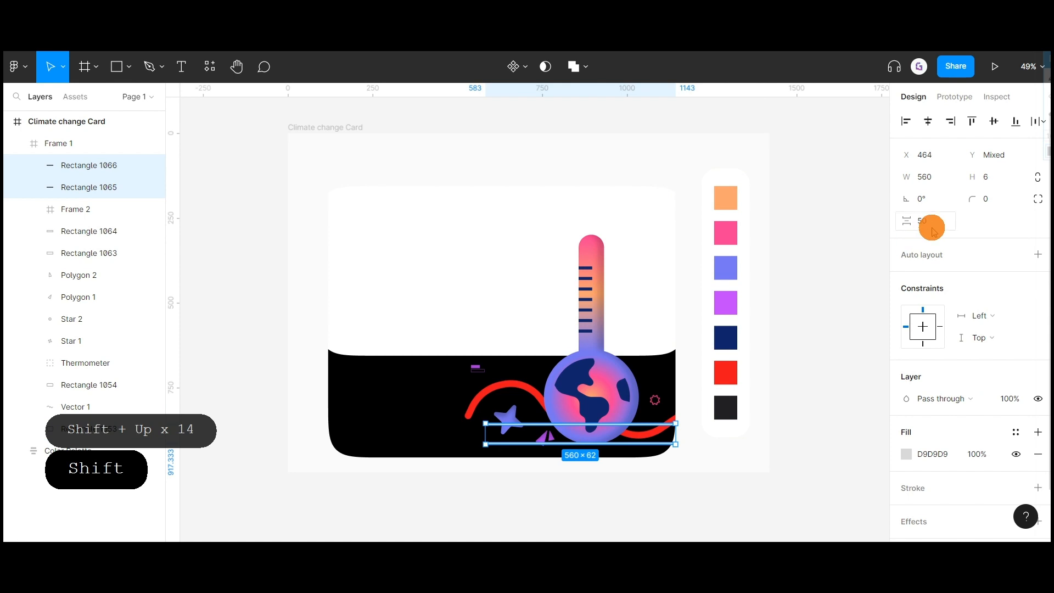
pyautogui.write('55')
pyautogui.press('Return')
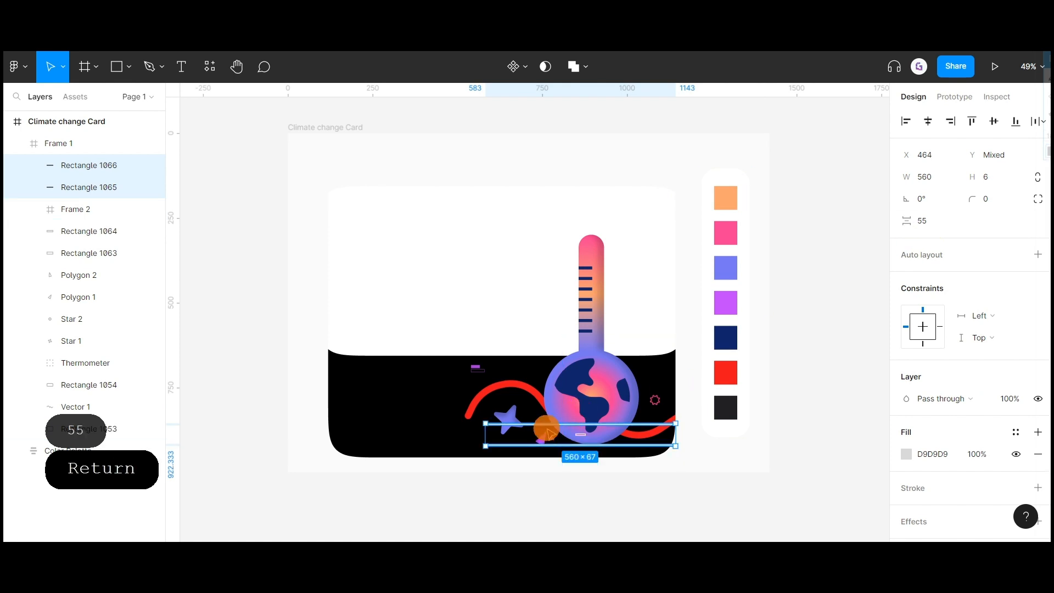
pyautogui.moveTo(549, 432)
pyautogui.mouseDown()
pyautogui.moveTo(539, 426)
pyautogui.moveTo(548, 426)
pyautogui.mouseUp()
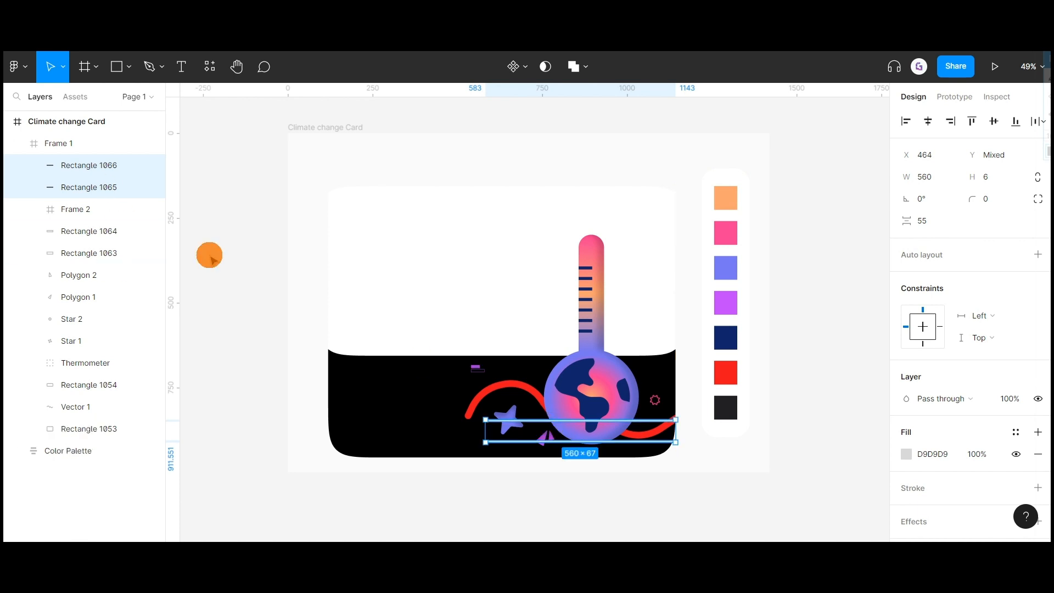
# Step: Wrap both lines in a vertical auto layout and duplicate the upper line four times to make six lines
pyautogui.hotkey('shift', 'a')
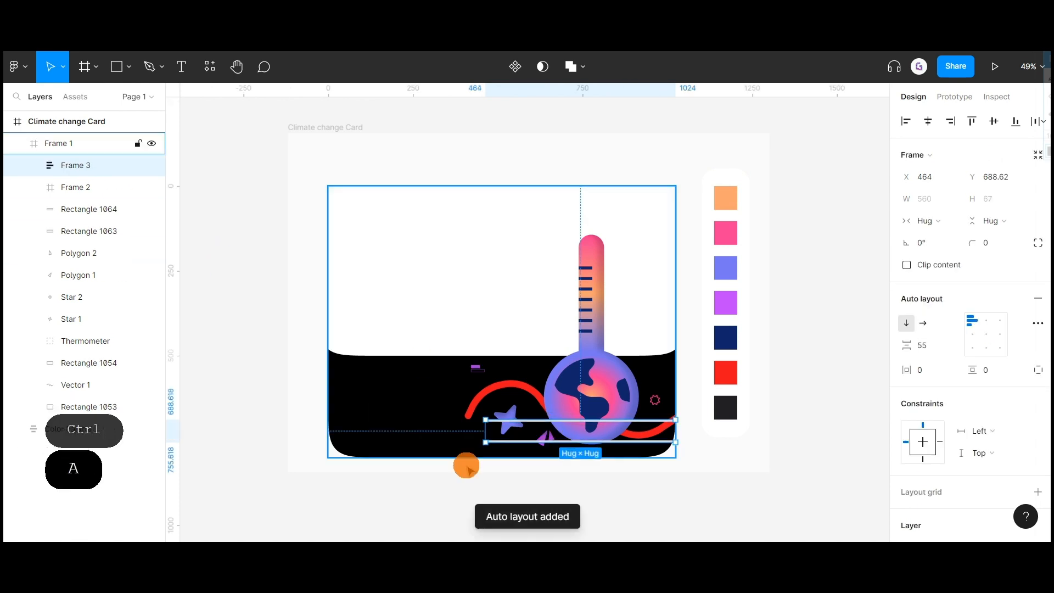
pyautogui.click(33, 166)
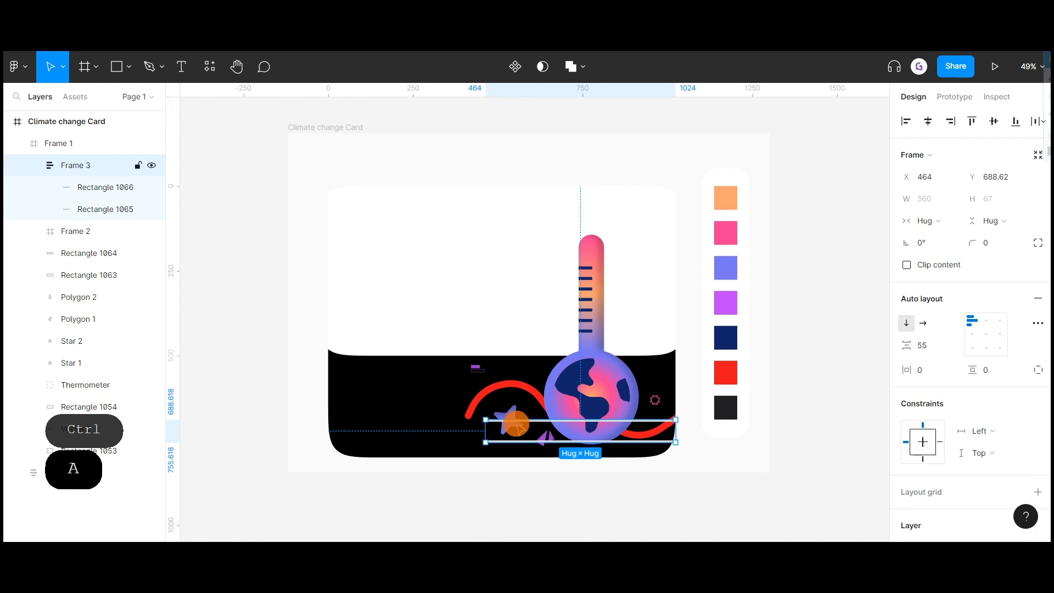
pyautogui.press('Return')
pyautogui.click(534, 423)
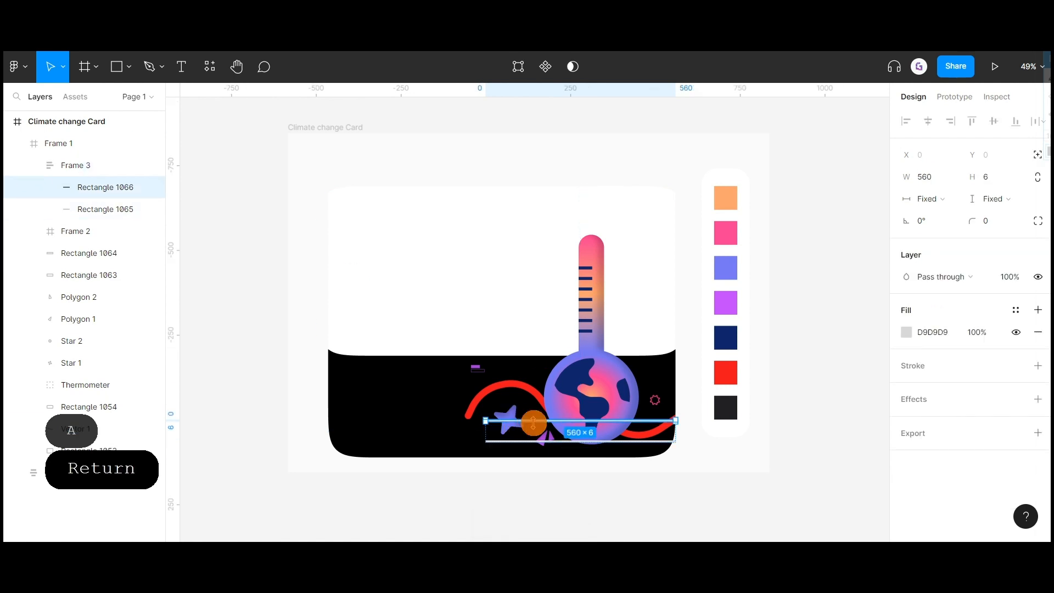
pyautogui.hotkey('ctrl', 'd')
pyautogui.hotkey('ctrl', 'd')
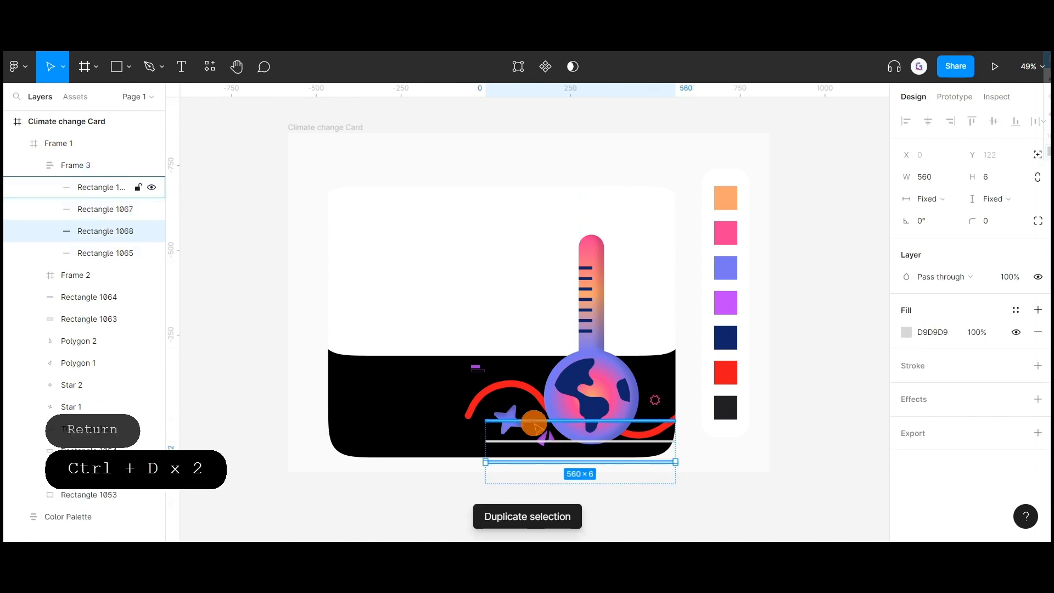
pyautogui.hotkey('ctrl', 'd')
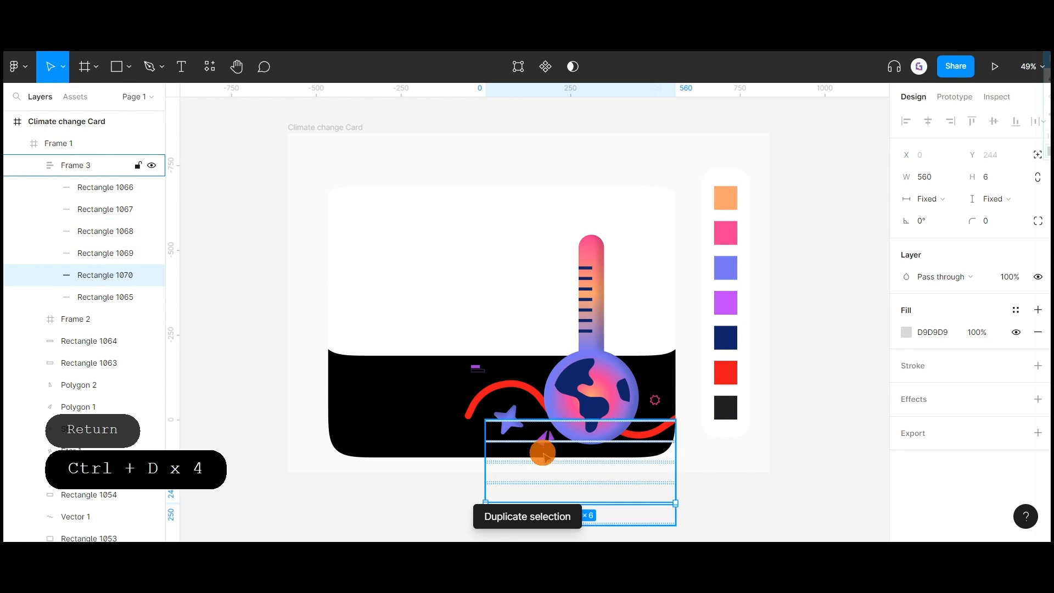
# Step: Move the six-line auto layout frame up to a Y of about 457 so it spans the earth bulb
pyautogui.click(702, 456)
pyautogui.doubleClick(530, 442)
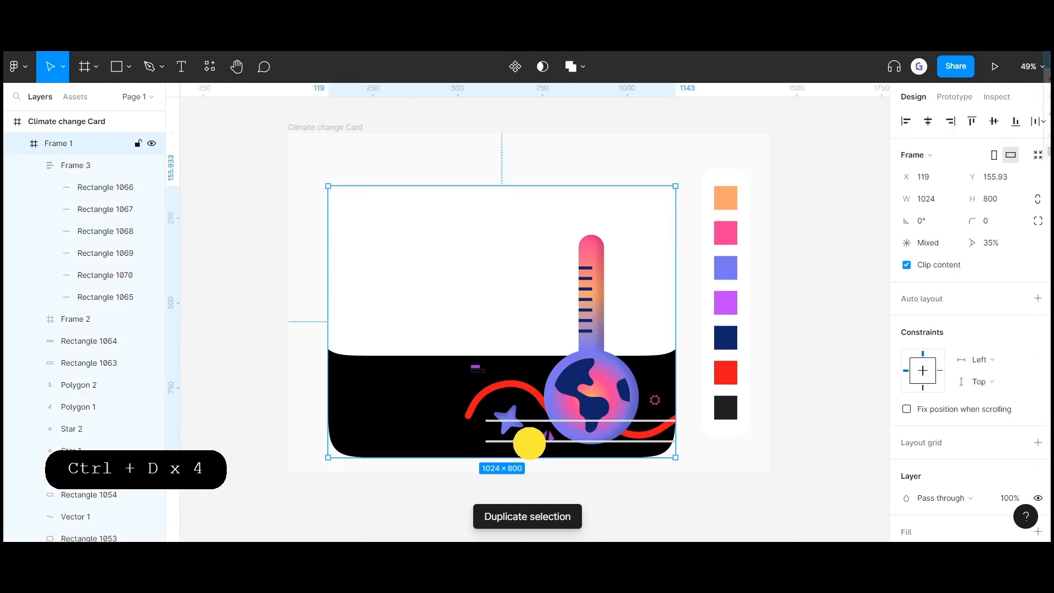
pyautogui.moveTo(522, 446); pyautogui.dragTo(537, 385)
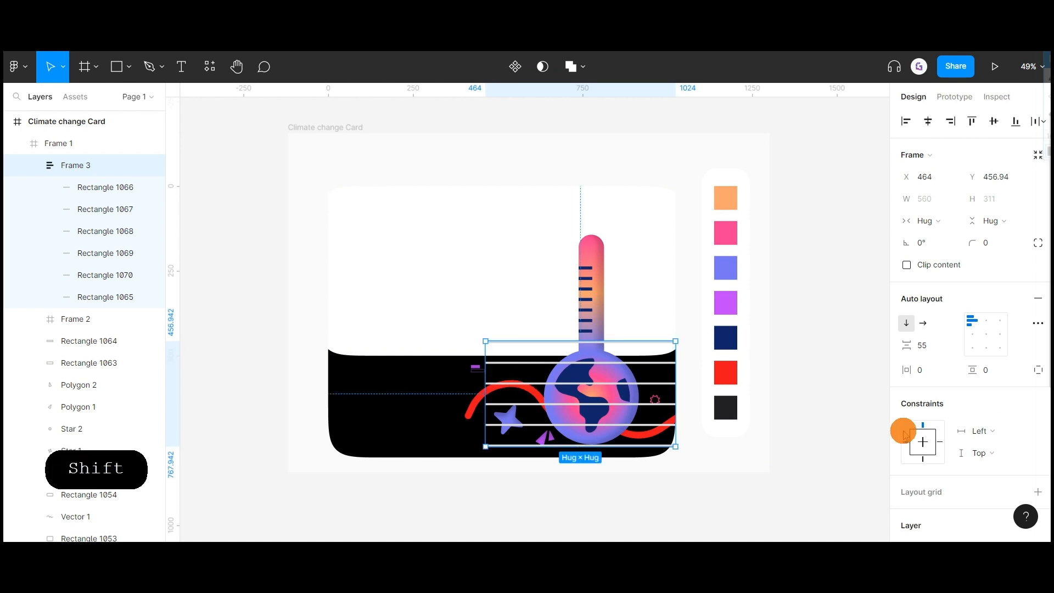
# Step: Fill all six lines with the dark grey sampled from the last swatch of the color palette
pyautogui.scroll(-3, 920, 430)
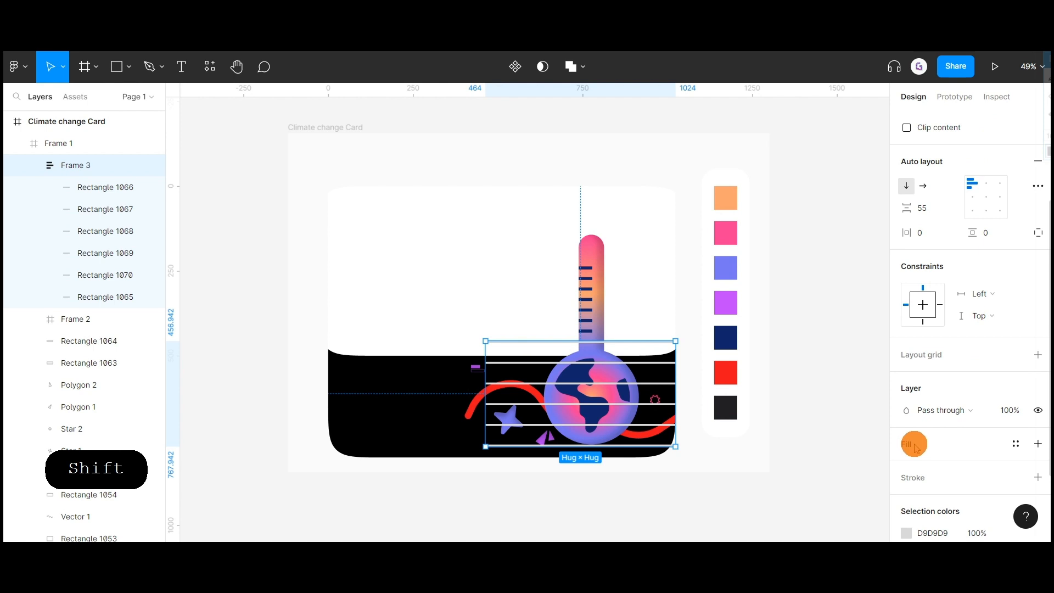
pyautogui.press('Return')
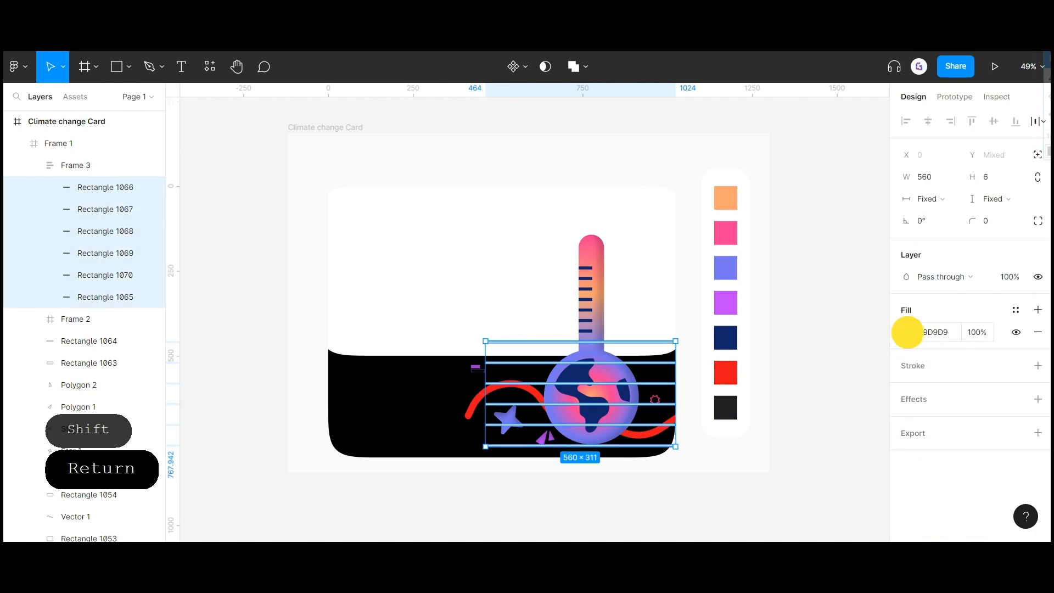
pyautogui.click(906, 332)
pyautogui.click(742, 390)
pyautogui.click(459, 454)
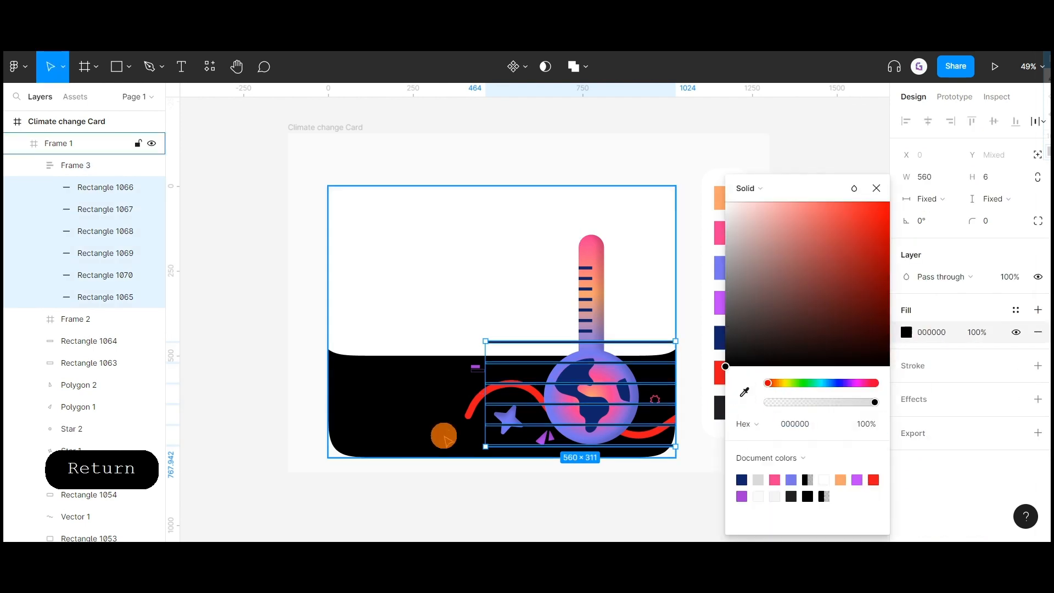
pyautogui.moveTo(732, 354); pyautogui.dragTo(714, 347)
pyautogui.click(612, 480)
# Step: Duplicate the frame of six lines and rotate the copy 90° to cross the original as a grid
pyautogui.scroll(3, 612, 481)
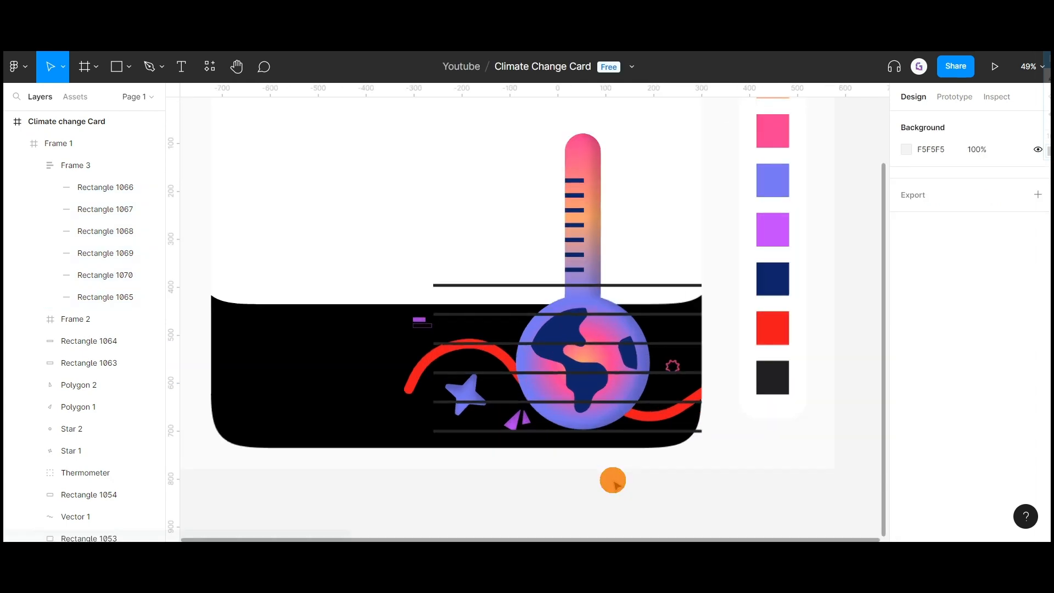
pyautogui.moveTo(614, 480); pyautogui.dragTo(595, 469)
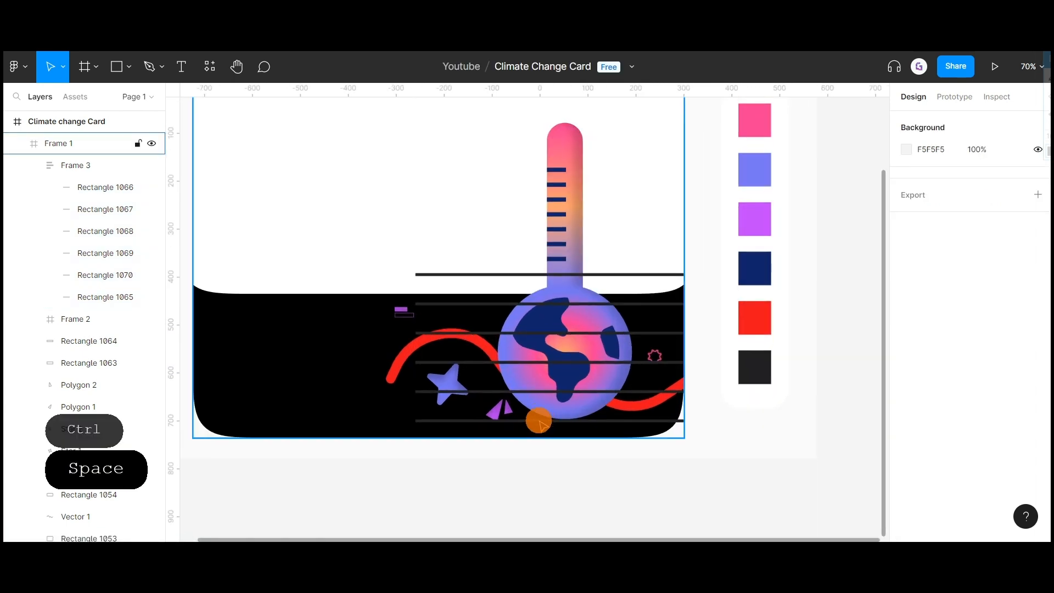
pyautogui.click(539, 421)
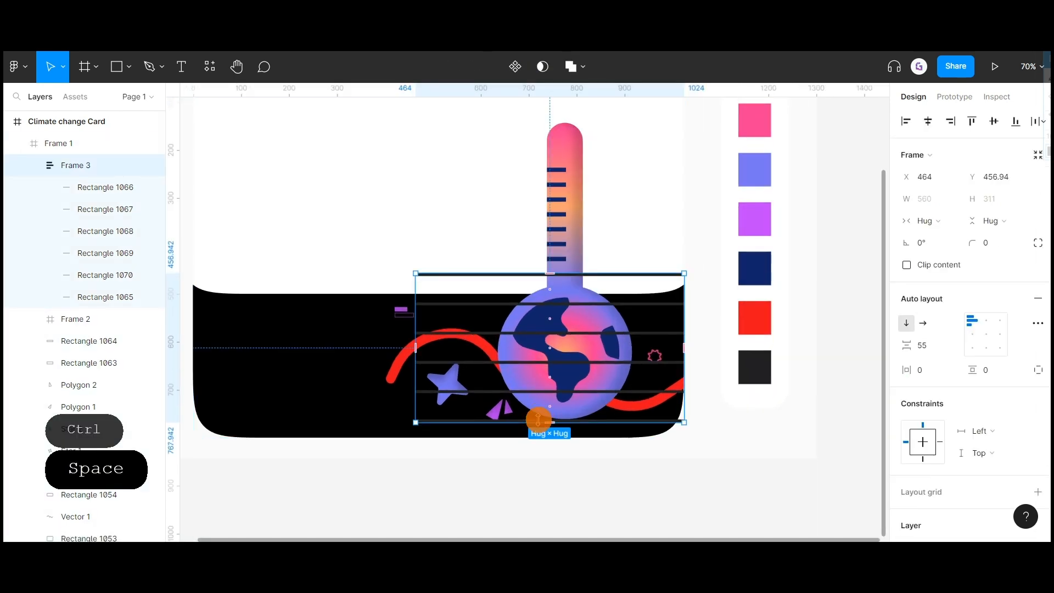
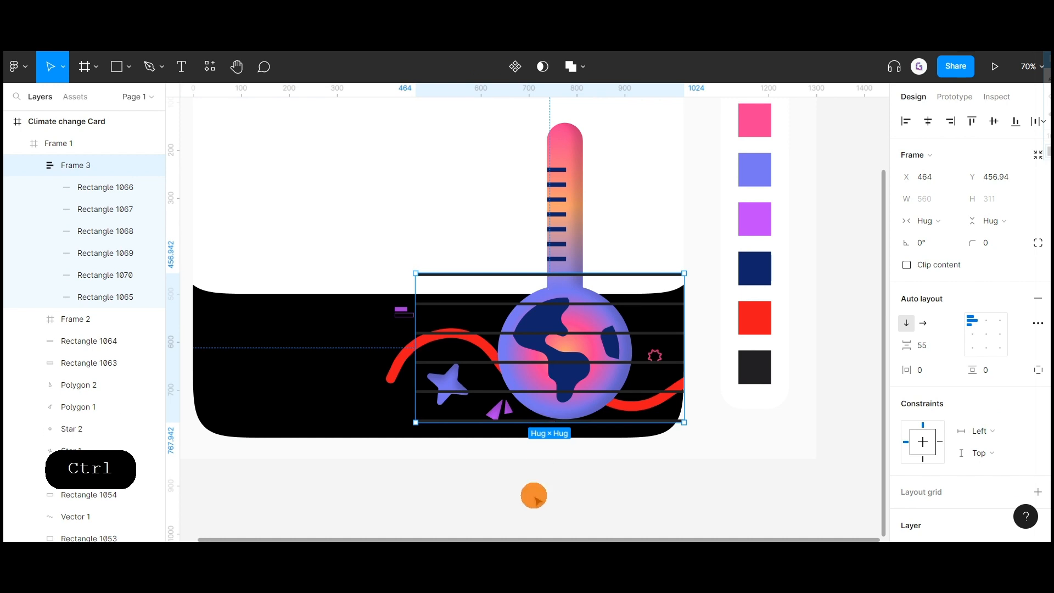
pyautogui.hotkey('ctrl', 'd')
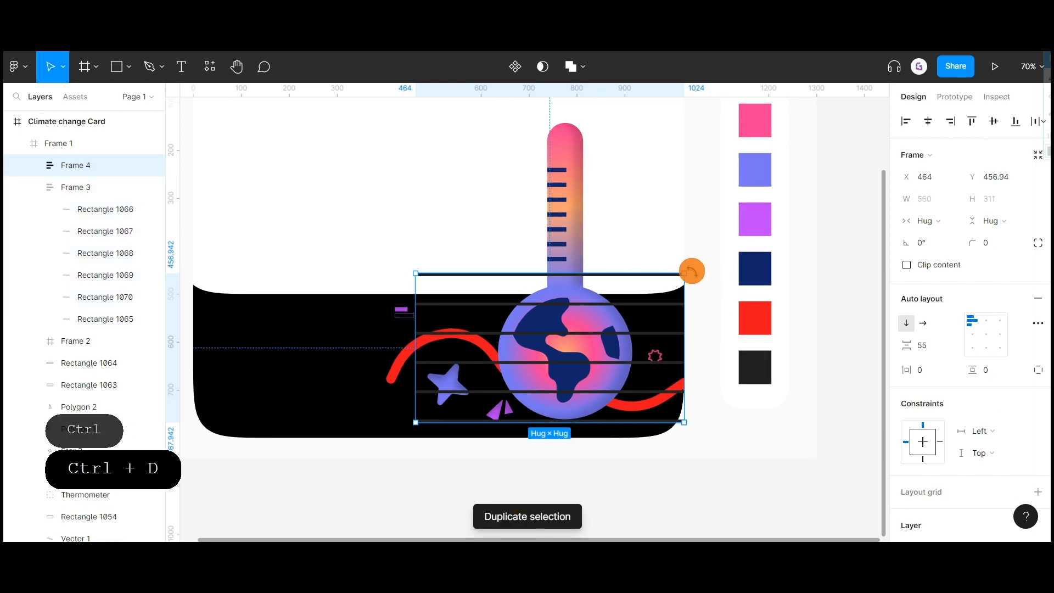
pyautogui.moveTo(692, 271); pyautogui.dragTo(504, 264)
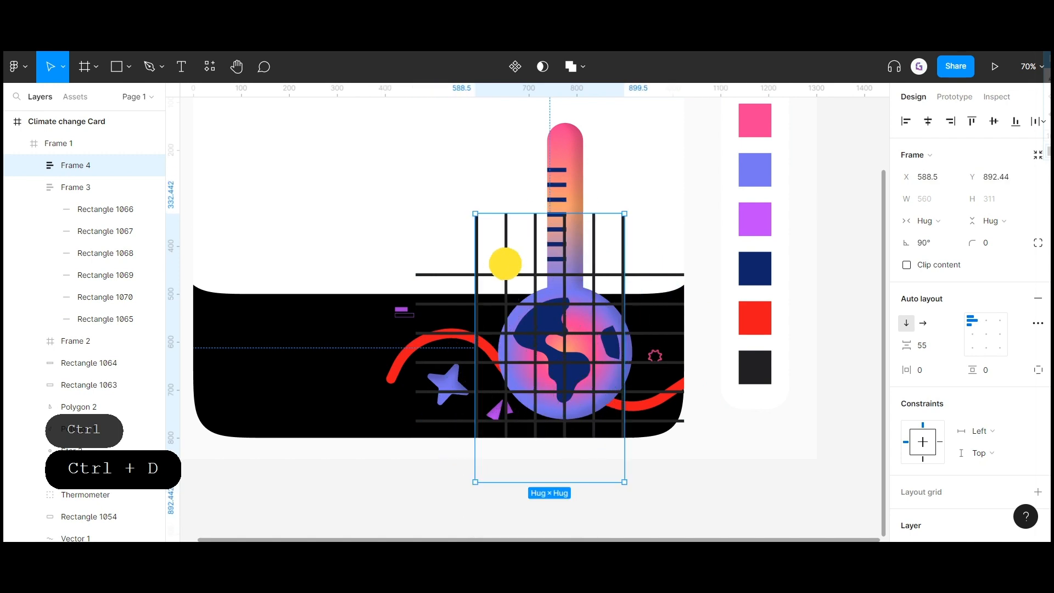
# Step: Move the vertical-line frame so its left edge lines up with the start of the horizontal lines, at X 463.92
pyautogui.scroll(5, 447, 389)
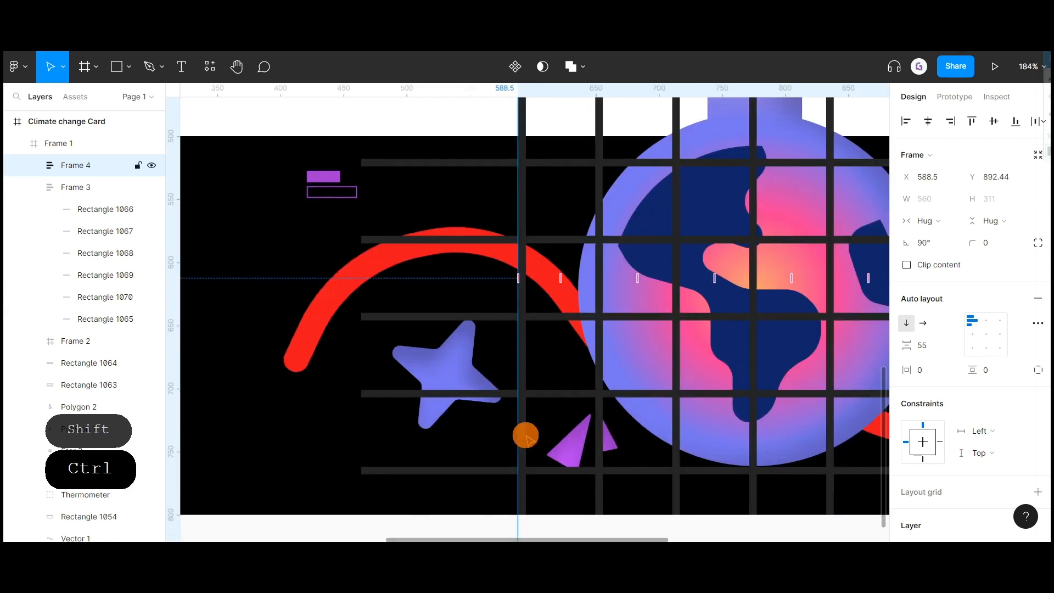
pyautogui.moveTo(525, 435); pyautogui.dragTo(369, 432)
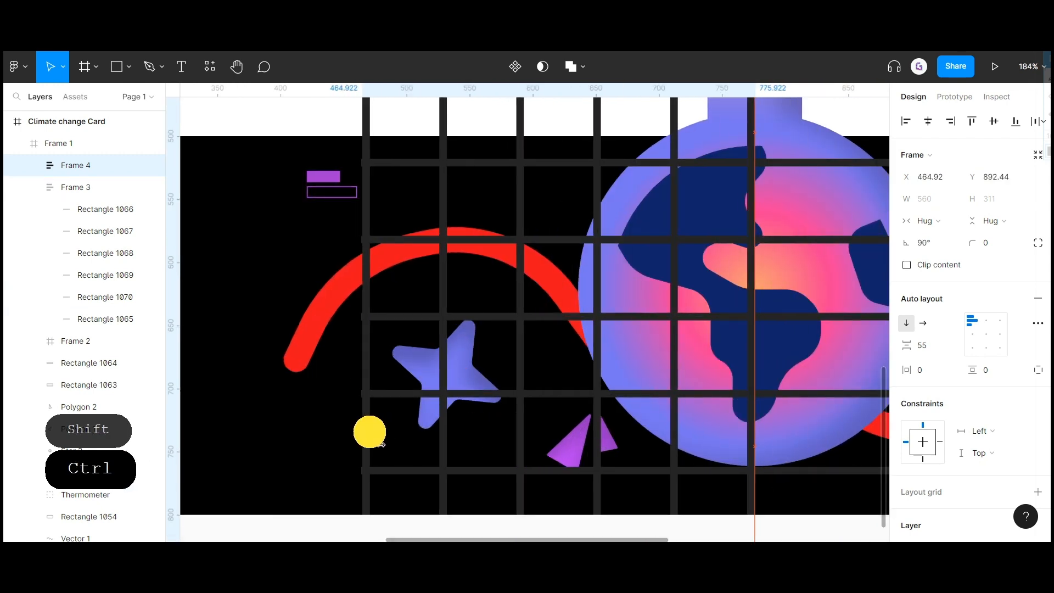
pyautogui.keyDown('ctrl'); pyautogui.scroll(5, 360, 400); pyautogui.keyUp('ctrl')
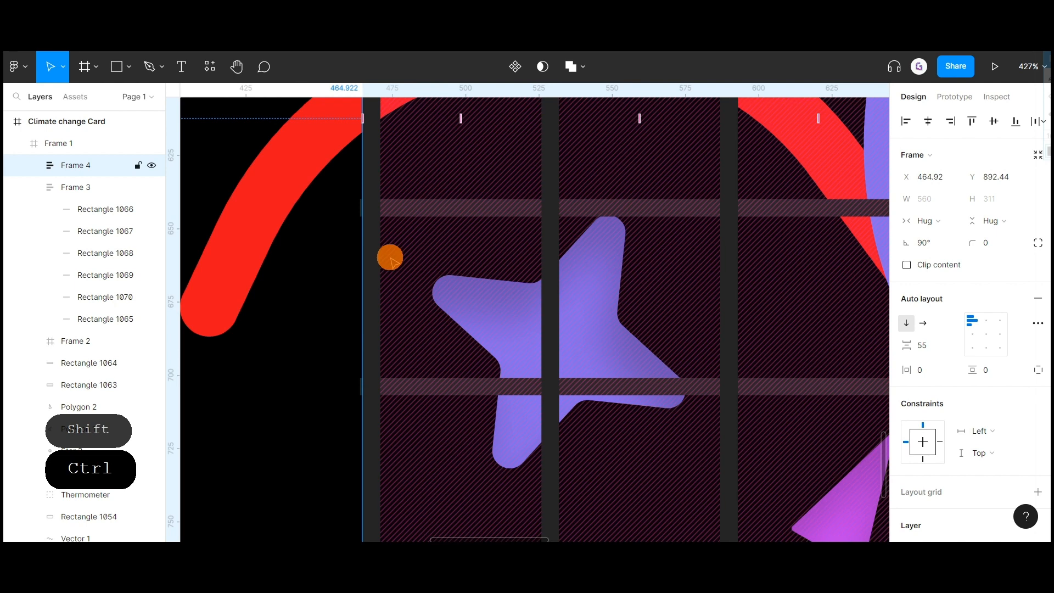
pyautogui.press('Left')
pyautogui.keyDown('ctrl'); pyautogui.scroll(-5, 390, 258); pyautogui.keyUp('ctrl')
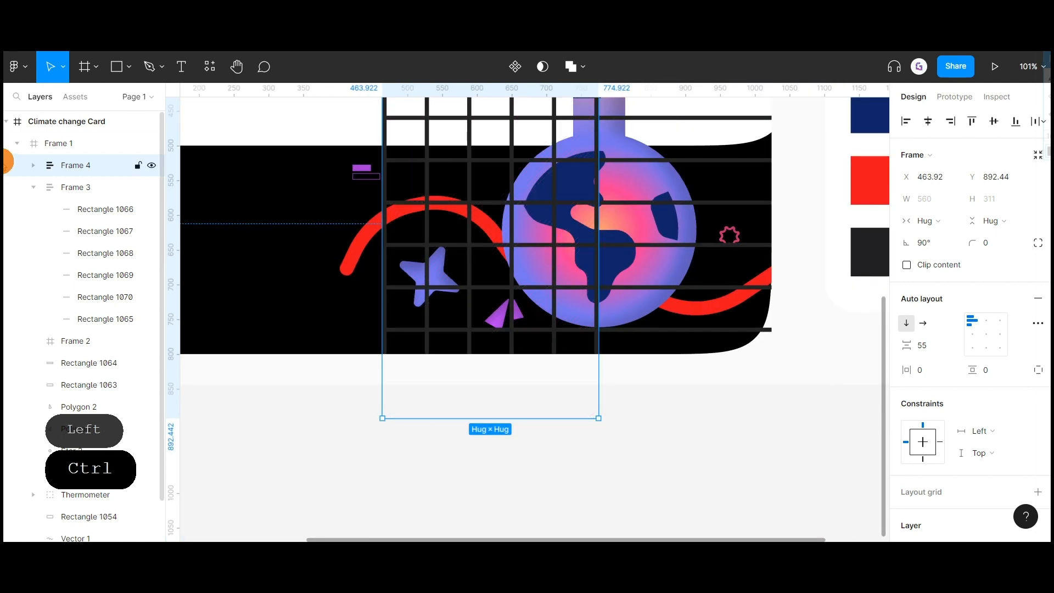
# Step: Duplicate the last vertical line in Frame 4 four times to extend the lines across to the card's right edge
pyautogui.click(33, 188)
pyautogui.click(33, 165)
pyautogui.click(82, 186)
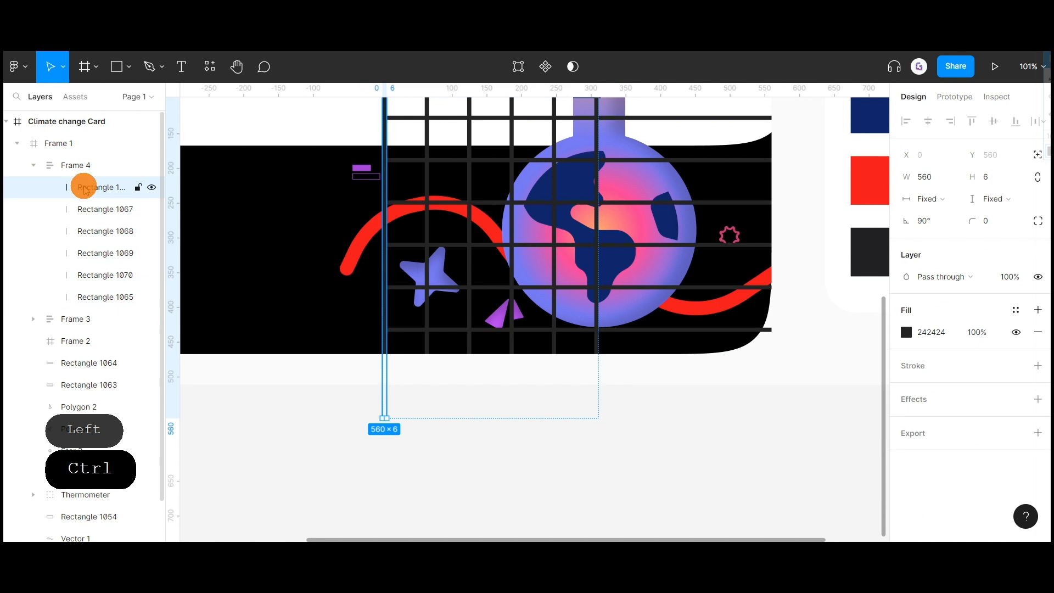
pyautogui.hotkey('ctrl', 'd')
pyautogui.hotkey('ctrl', 'd')
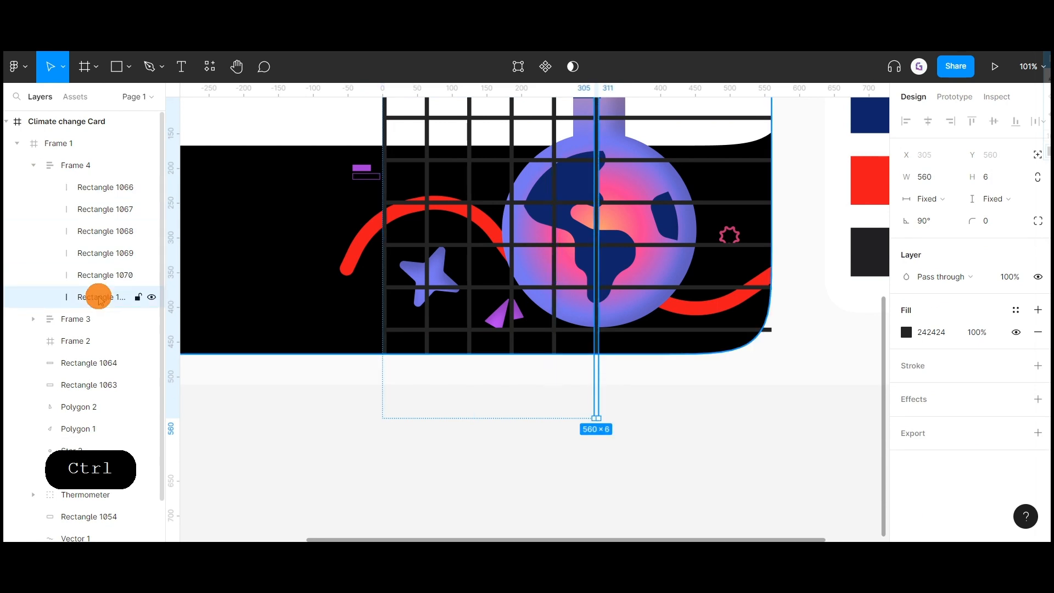
pyautogui.hotkey('ctrl', 'd')
pyautogui.hotkey('ctrl', 'd')
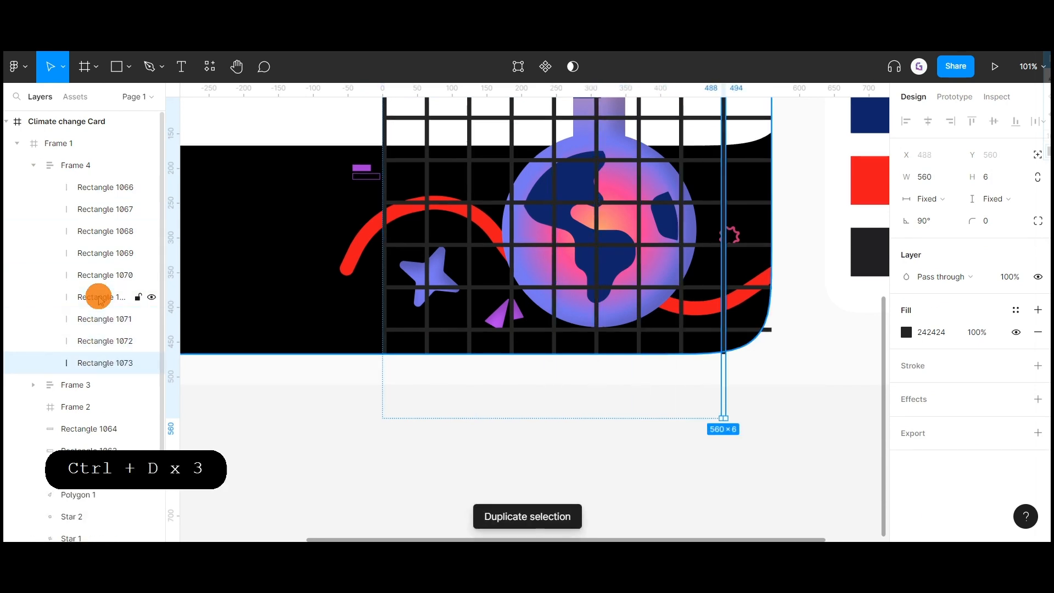
pyautogui.hotkey('ctrl', 'd')
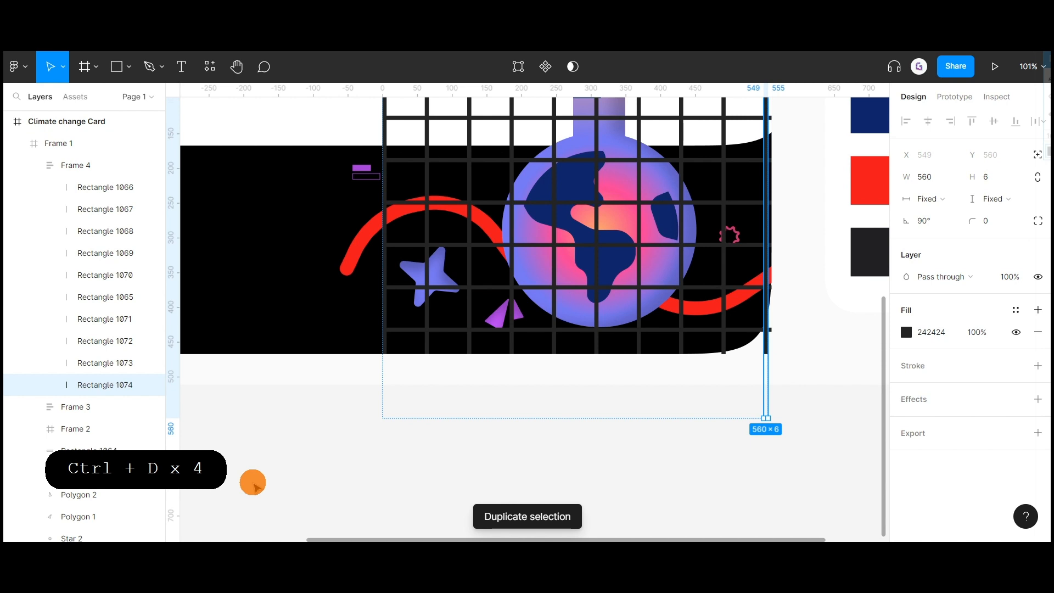
pyautogui.click(220, 383)
pyautogui.click(33, 164)
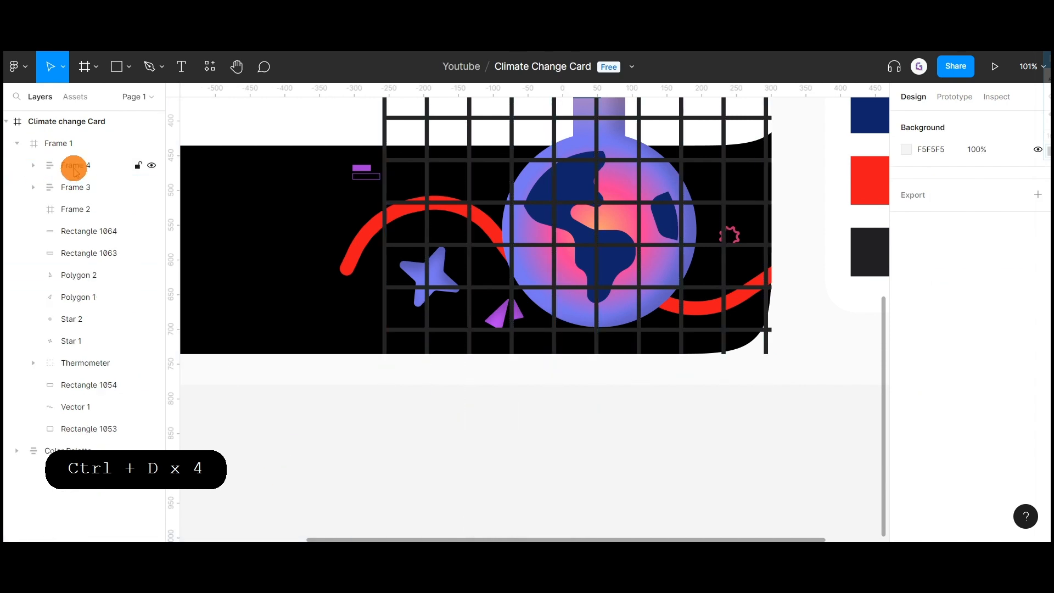
# Step: Group Frame 4 and Frame 3 and rename the group as Grid
pyautogui.click(76, 166)
pyautogui.keyDown('shift'); pyautogui.click(79, 186); pyautogui.keyUp('shift')
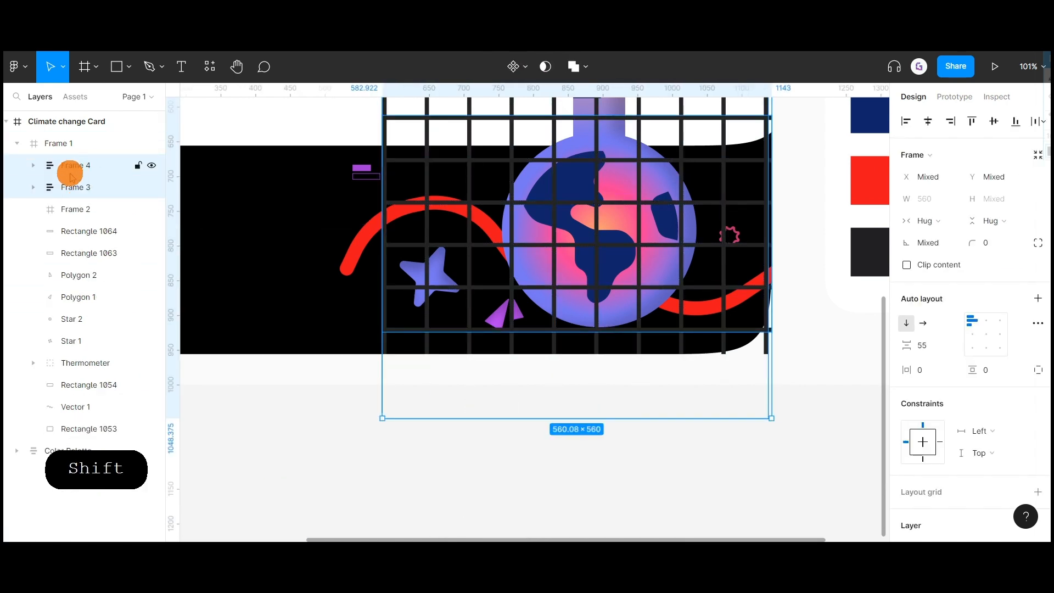
pyautogui.hotkey('ctrl', 'g')
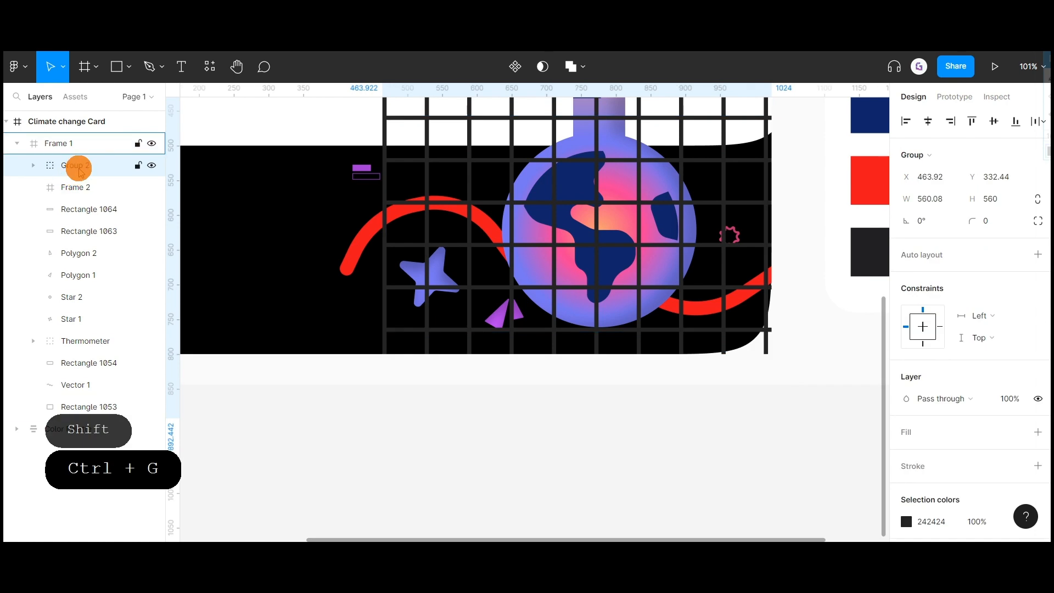
pyautogui.doubleClick(80, 171)
pyautogui.write('G')
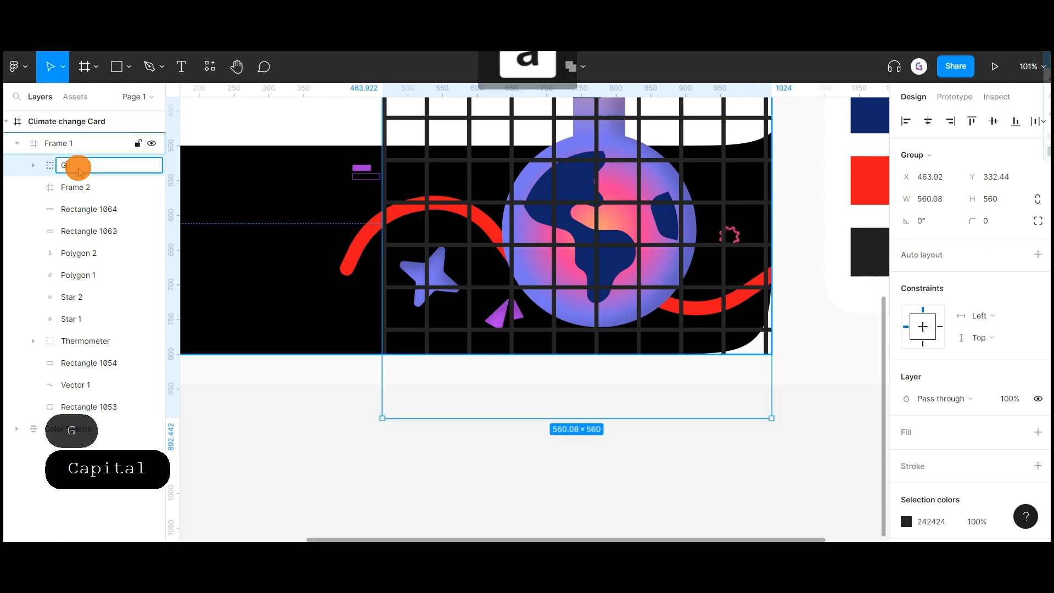
pyautogui.write('rid')
pyautogui.press('Return')
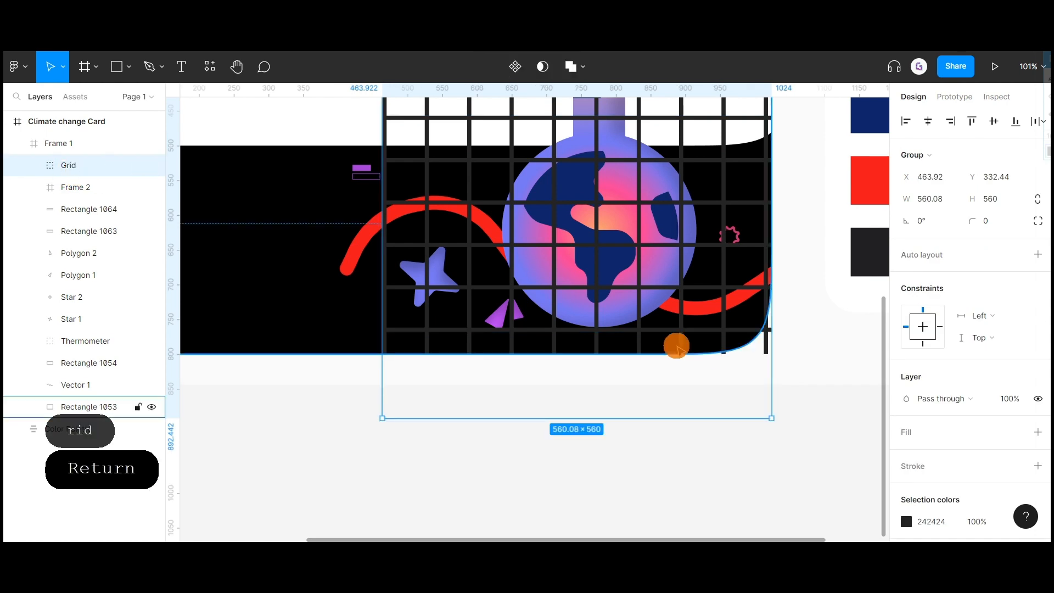
# Step: Move the Grid group in the layer order to directly below Vector 1 and above Rectangle 1053
pyautogui.scroll(-3, 676, 346)
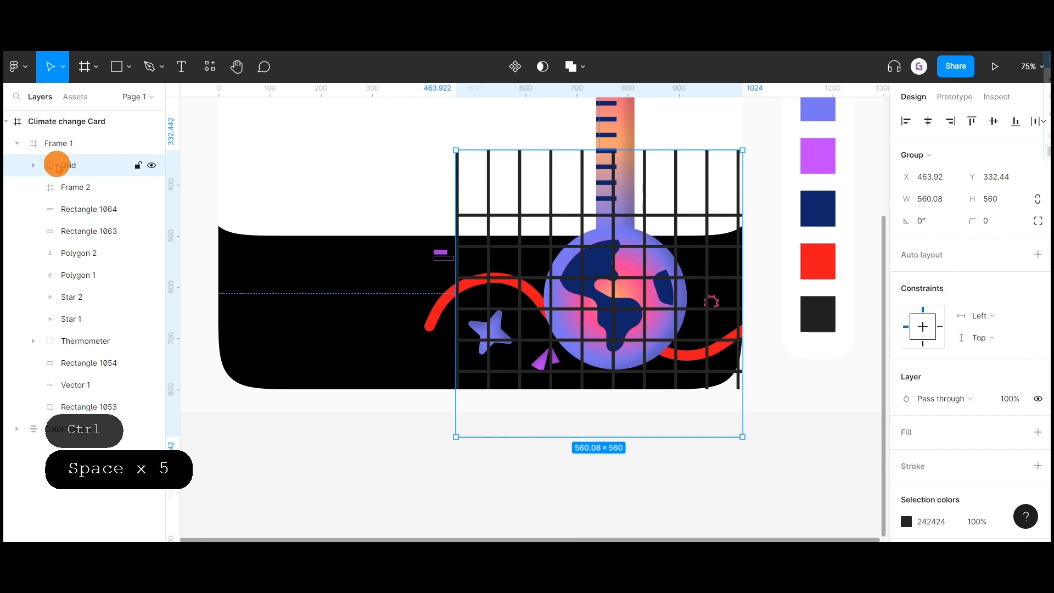
pyautogui.moveTo(59, 166); pyautogui.dragTo(64, 348)
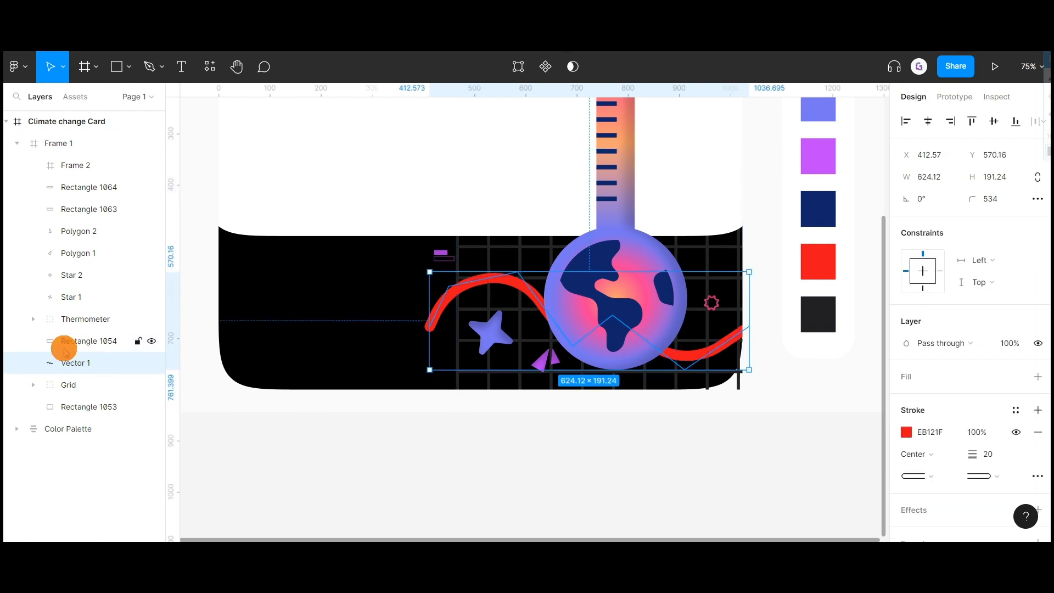
pyautogui.click(369, 441)
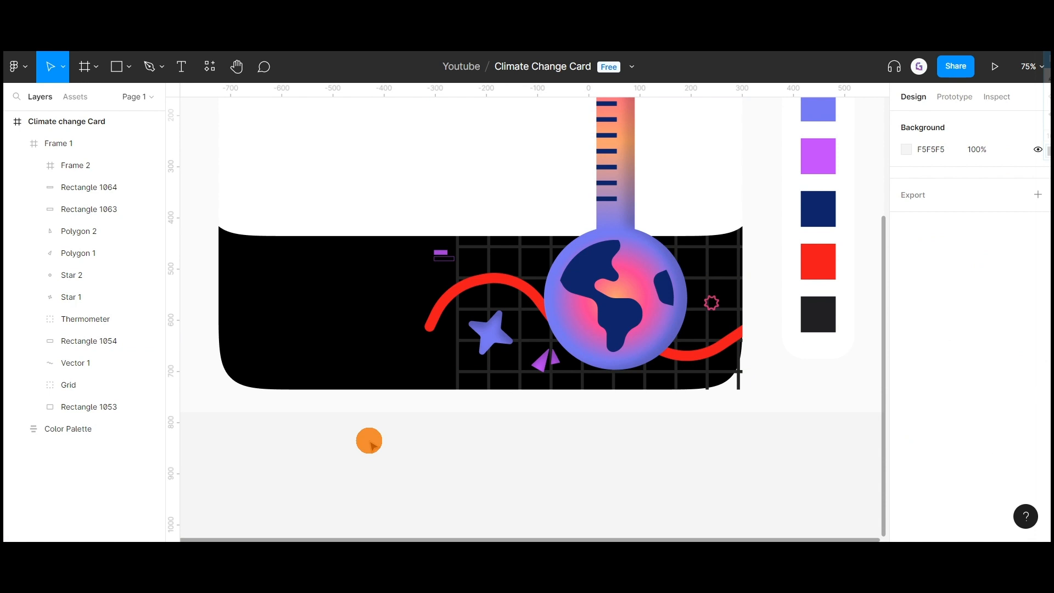
# Step: Set the corner radius of Frame 1 to 80
pyautogui.press('space')
pyautogui.moveTo(369, 295); pyautogui.dragTo(378, 326)
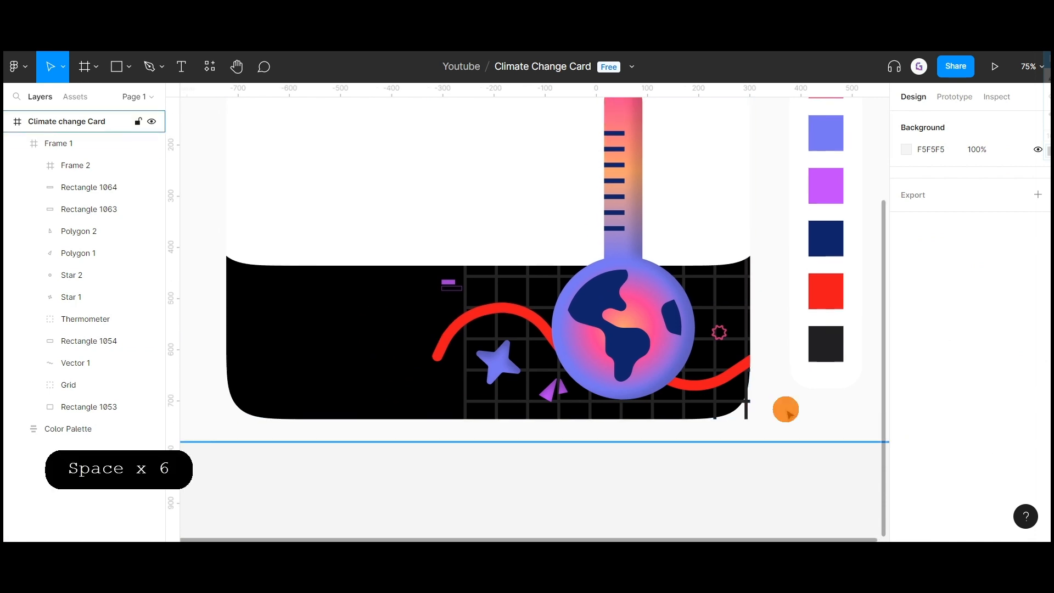
pyautogui.scroll(3, 786, 413)
pyautogui.scroll(-3, 639, 417)
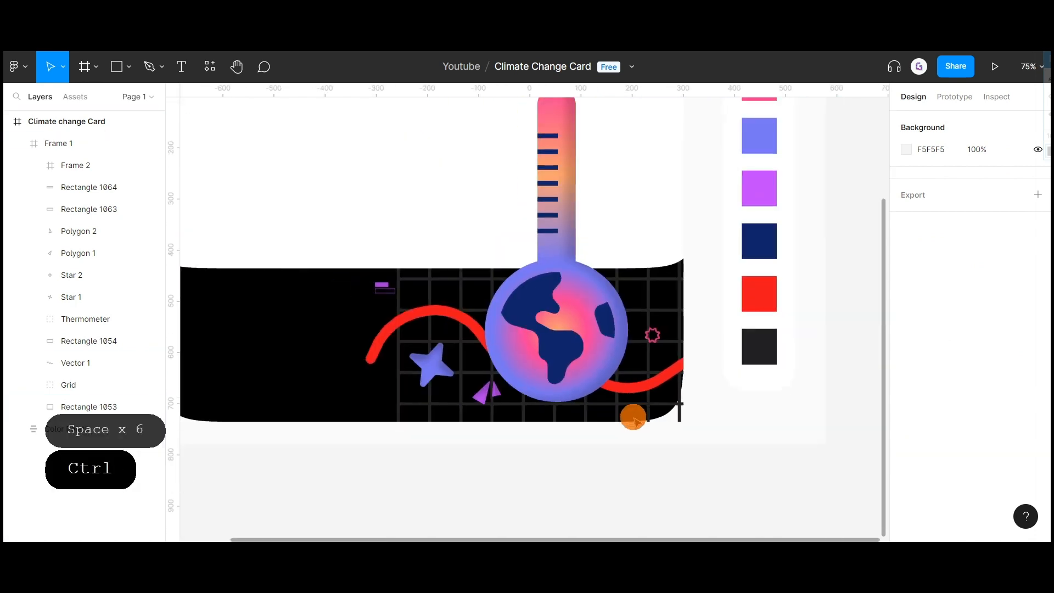
pyautogui.press('space')
pyautogui.moveTo(583, 426); pyautogui.dragTo(648, 432)
pyautogui.scroll(-1, 648, 432)
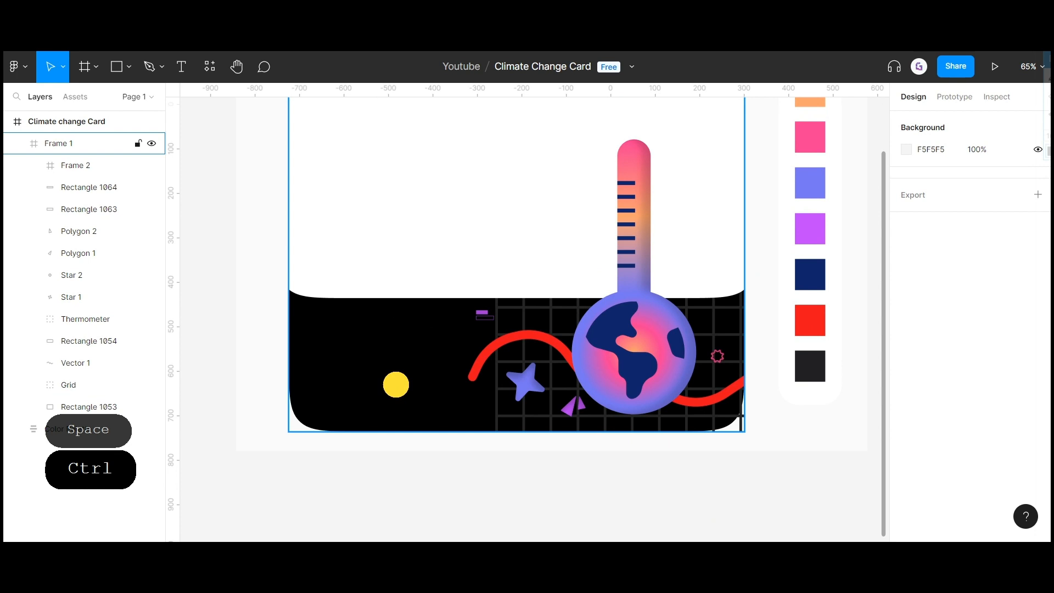
pyautogui.click(44, 165)
pyautogui.click(993, 221)
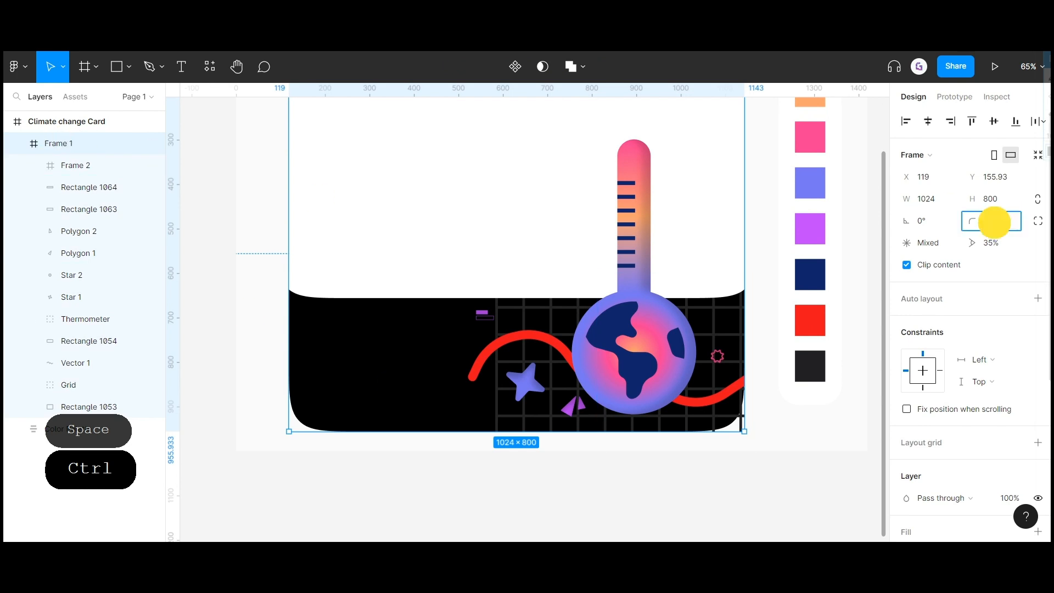
pyautogui.write('80')
pyautogui.press('Return')
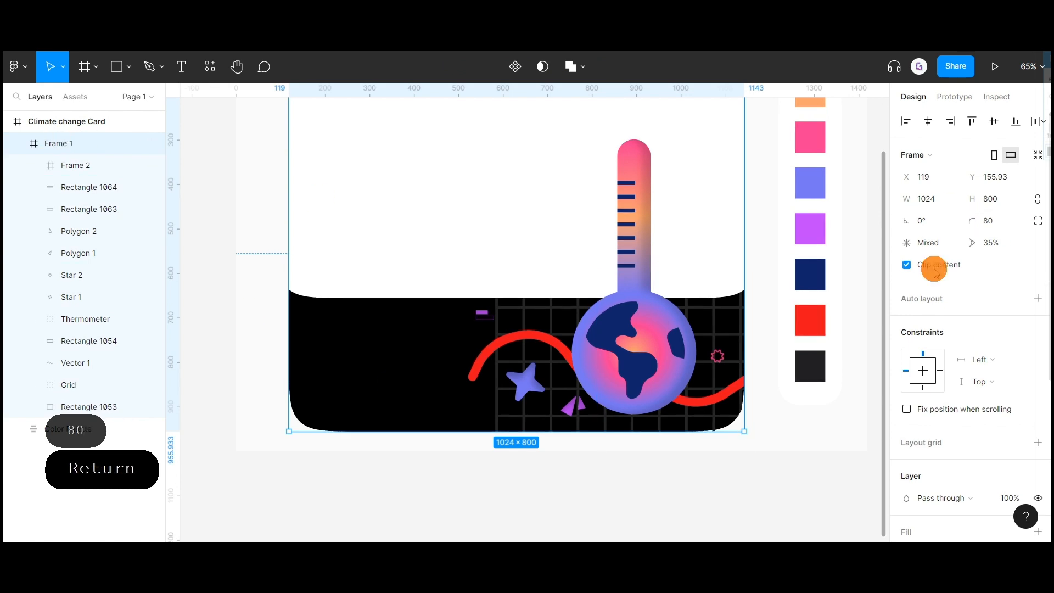
# Step: Set the corner smoothing of Frame 1 to 100%
pyautogui.click(1038, 224)
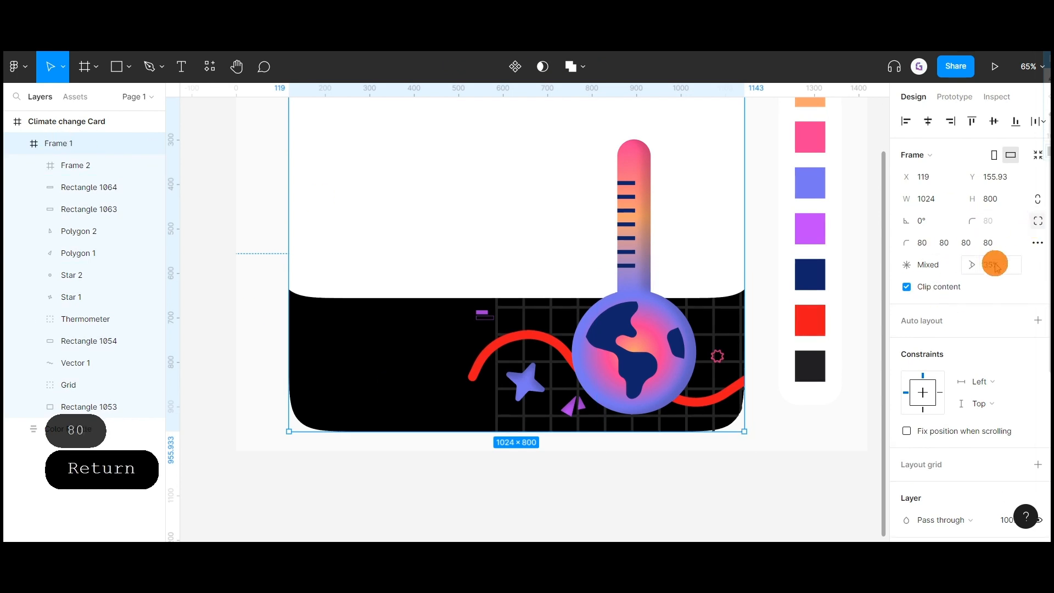
pyautogui.click(1037, 243)
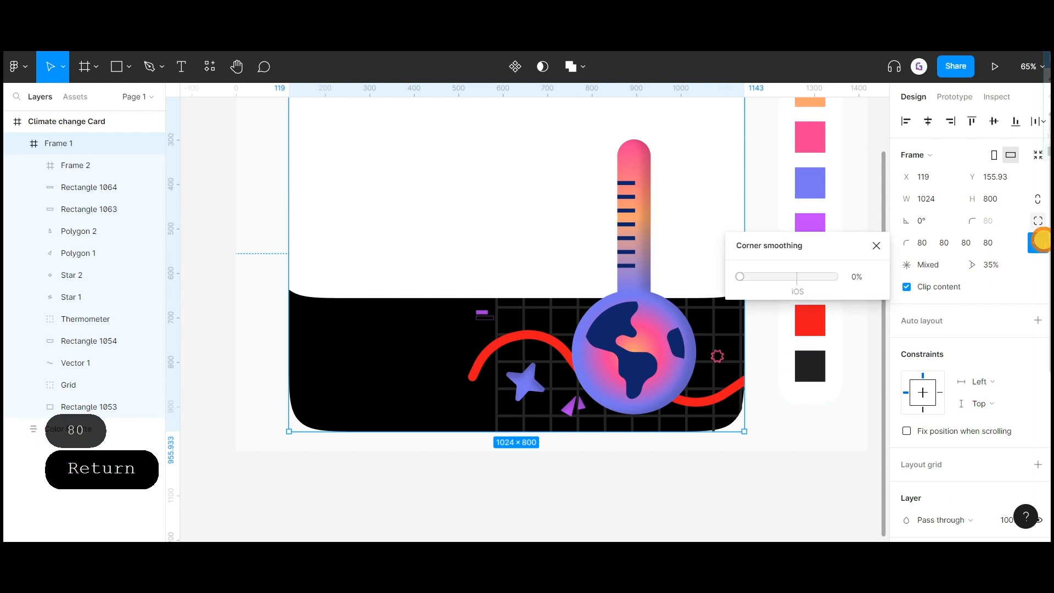
pyautogui.moveTo(739, 276); pyautogui.dragTo(1044, 266)
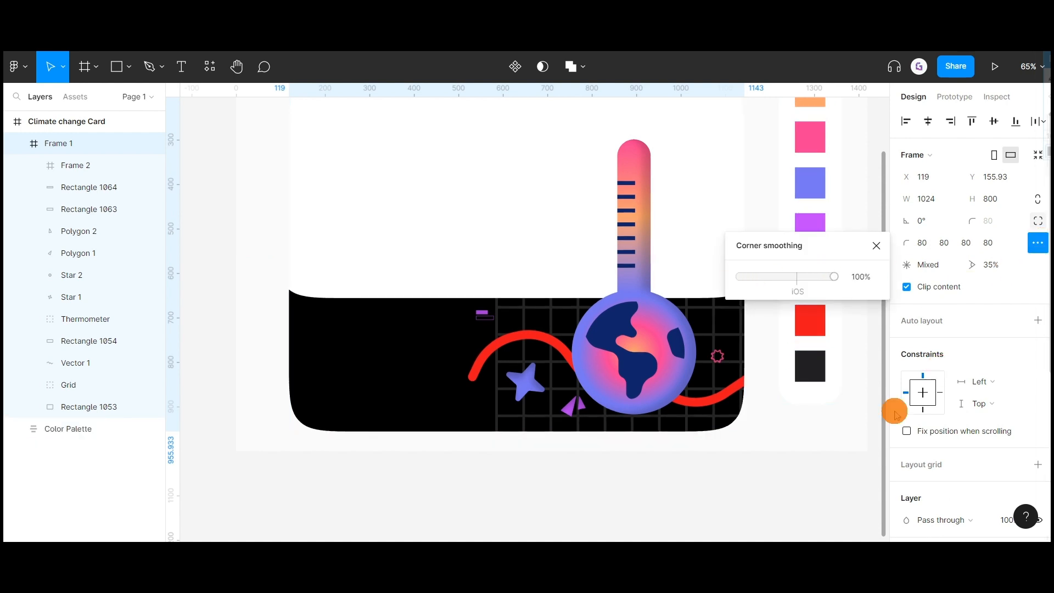
pyautogui.click(802, 433)
# Step: Collapse the Grid group in the layer list and lock it
pyautogui.moveTo(673, 351); pyautogui.dragTo(585, 346)
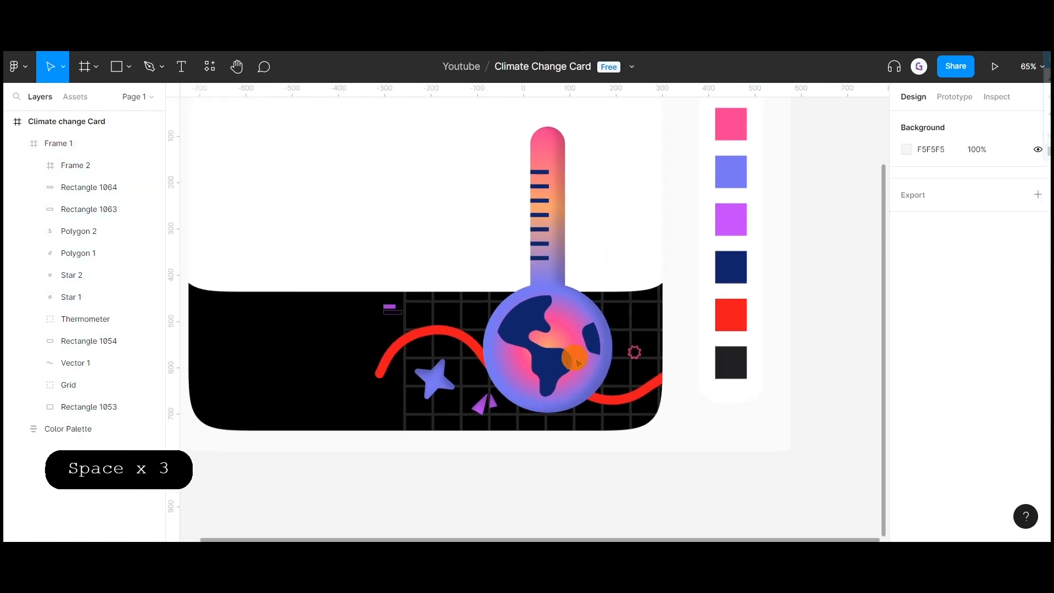
pyautogui.scroll(1, 574, 358)
pyautogui.click(110, 384)
pyautogui.hotkey('ctrl', 'z')
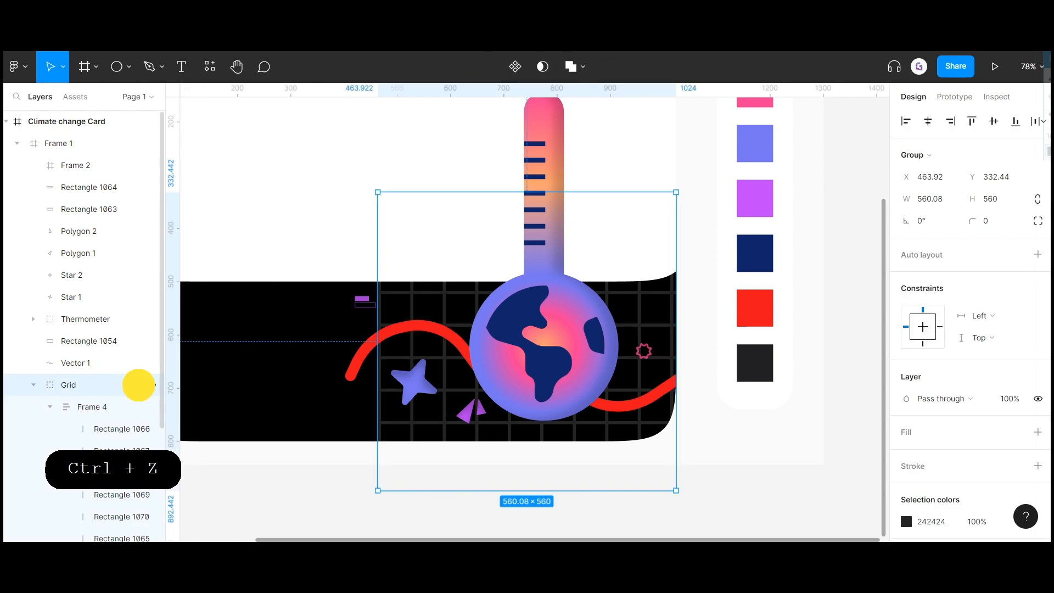
pyautogui.click(138, 385)
pyautogui.click(141, 386)
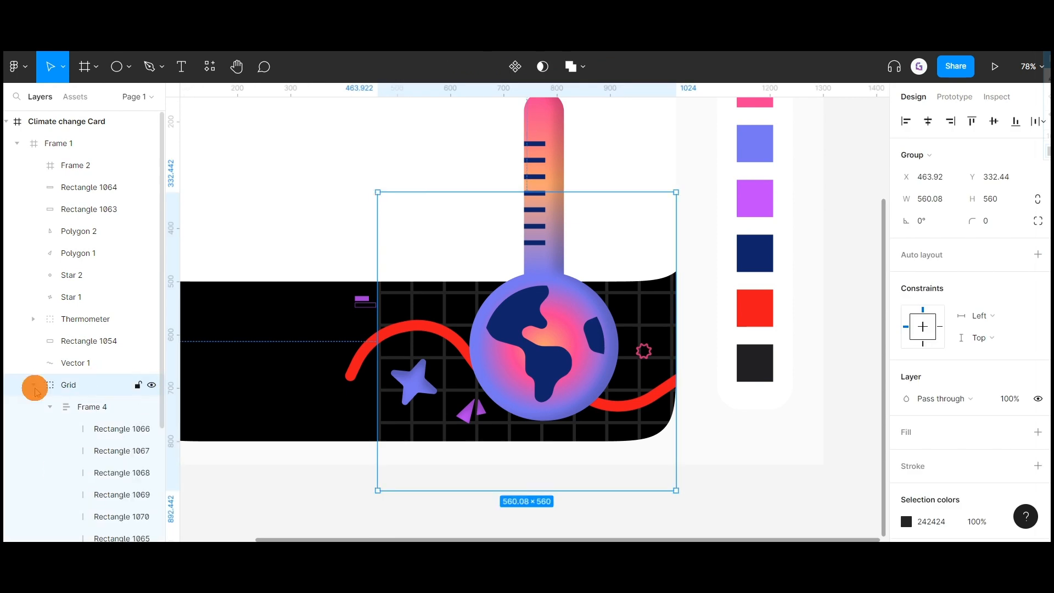
pyautogui.click(34, 384)
pyautogui.click(137, 385)
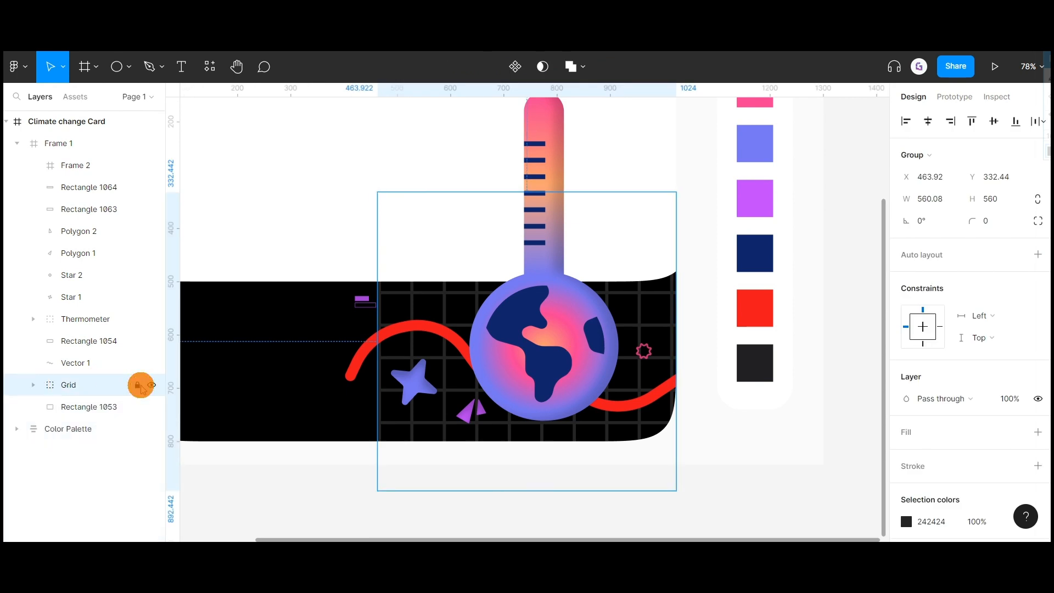
# Step: Draw an ellipse about 144 × 141 overlapping the left edge of the thermometer's globe
pyautogui.click(126, 66)
pyautogui.click(120, 156)
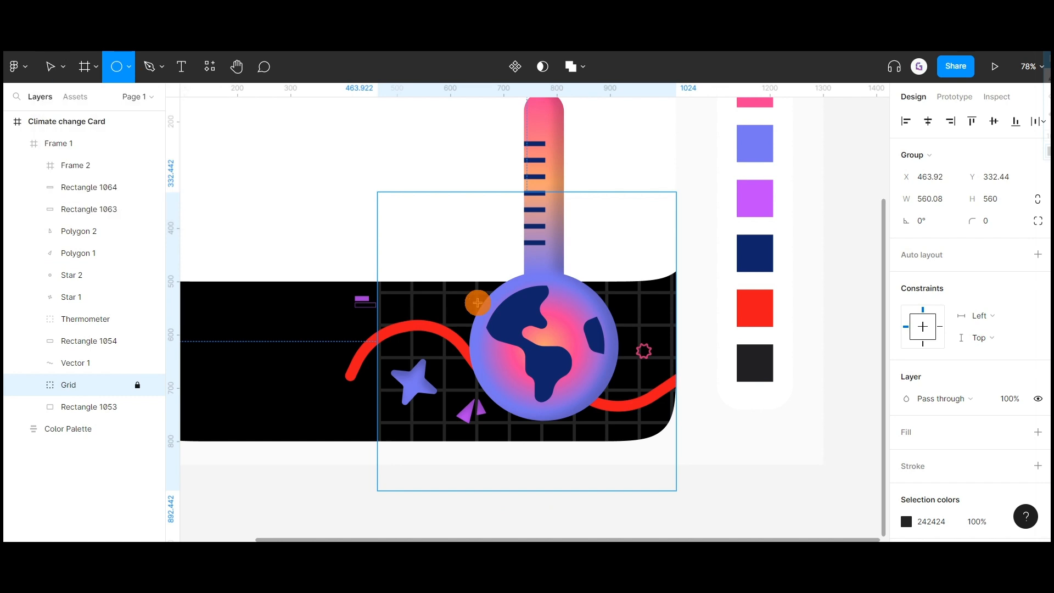
pyautogui.moveTo(423, 306); pyautogui.dragTo(501, 381)
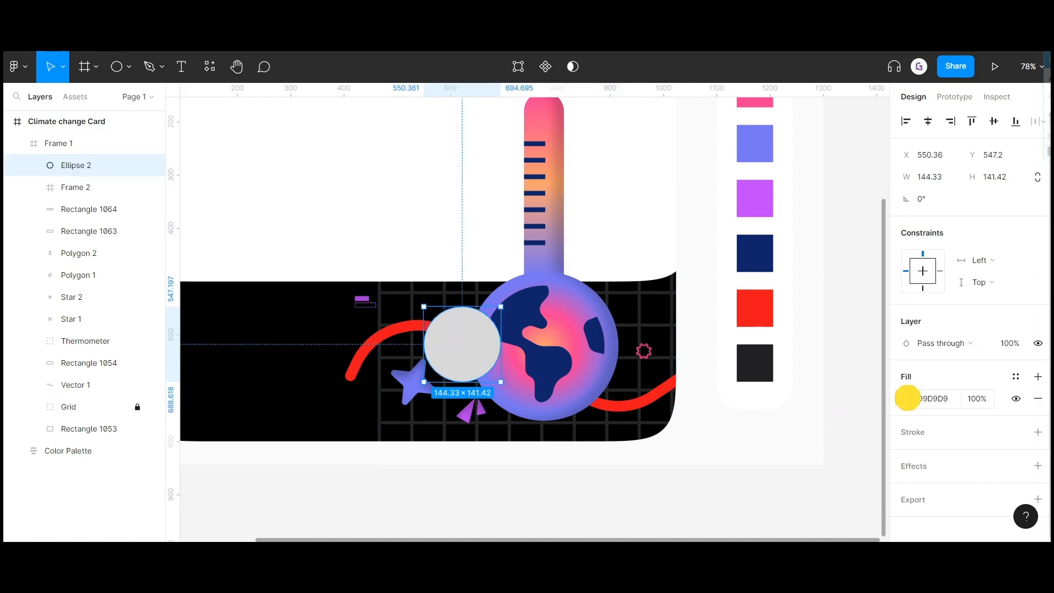
# Step: Fill the new ellipse with the dark colour 222024 sampled from the palette's last swatch
pyautogui.click(906, 398)
pyautogui.moveTo(837, 188); pyautogui.dragTo(957, 162)
pyautogui.click(863, 365)
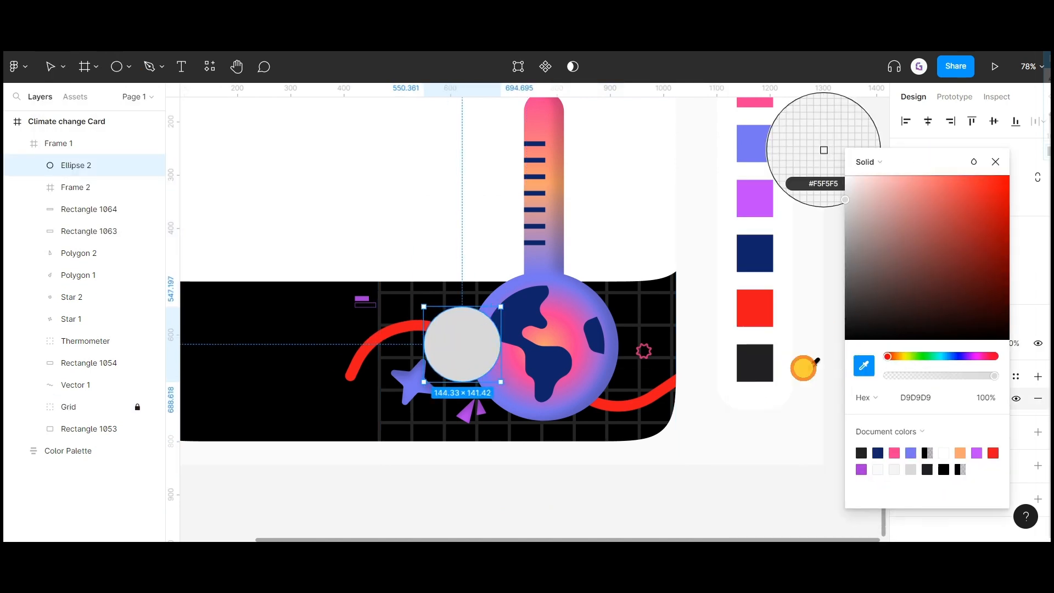
pyautogui.click(754, 362)
pyautogui.click(995, 161)
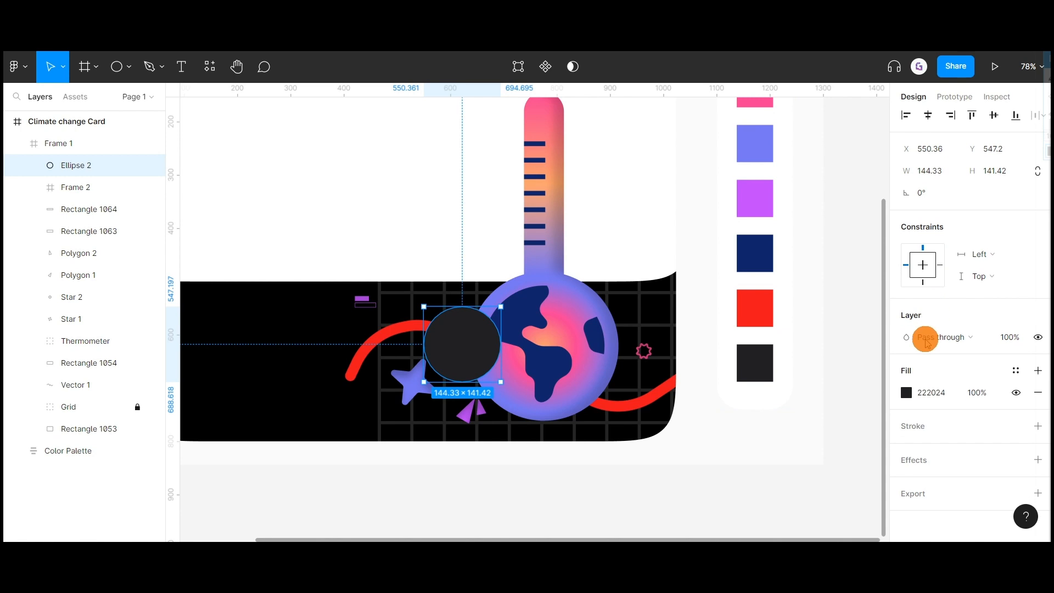
# Step: Apply a layer blur of 68 to the dark ellipse beside the globe
pyautogui.scroll(1, 928, 353)
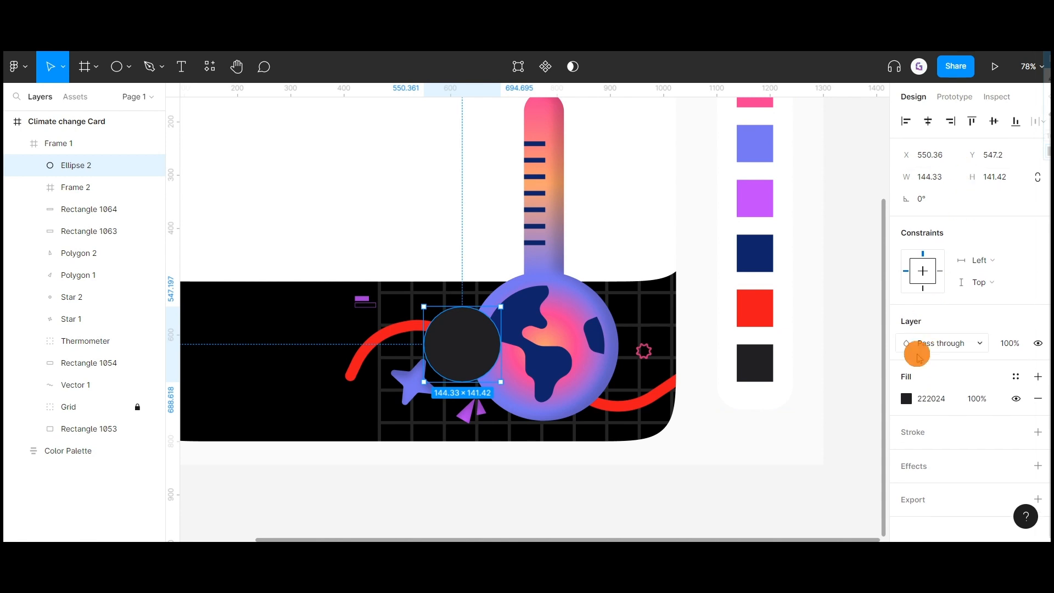
pyautogui.click(915, 469)
pyautogui.click(933, 488)
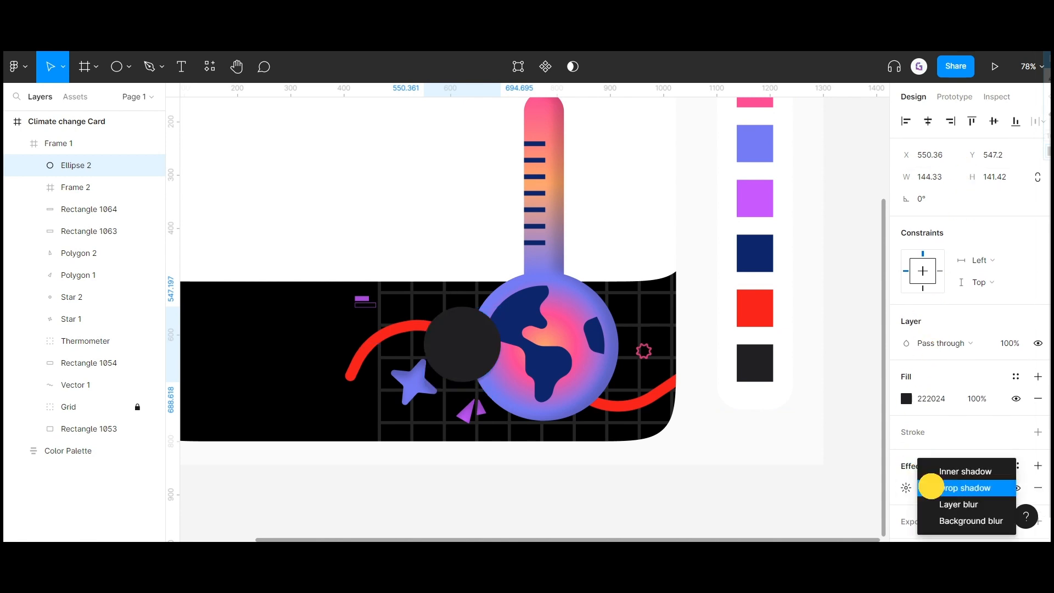
pyautogui.click(945, 501)
pyautogui.click(905, 489)
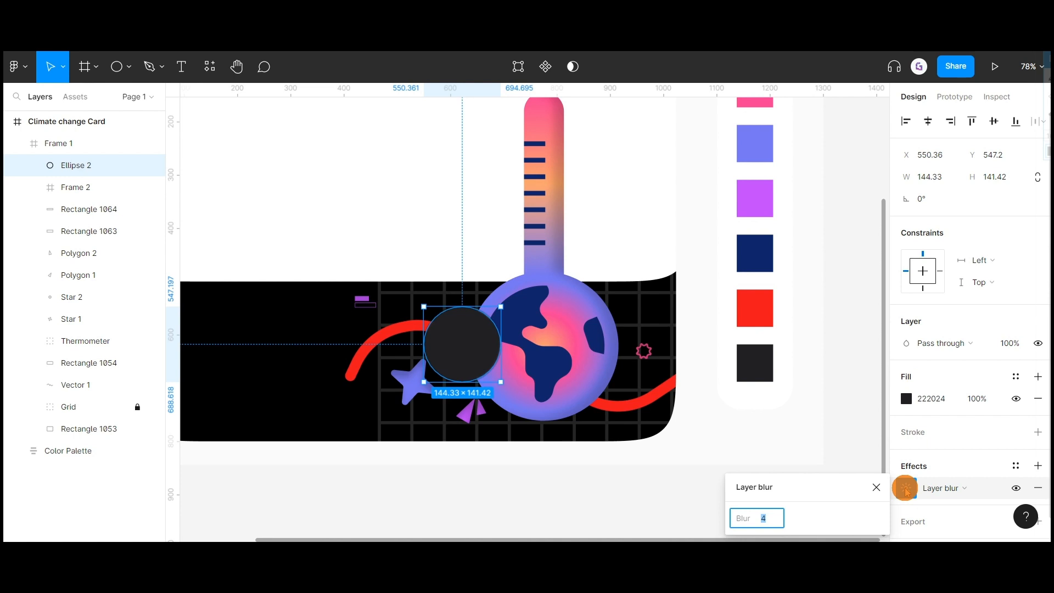
pyautogui.write('68')
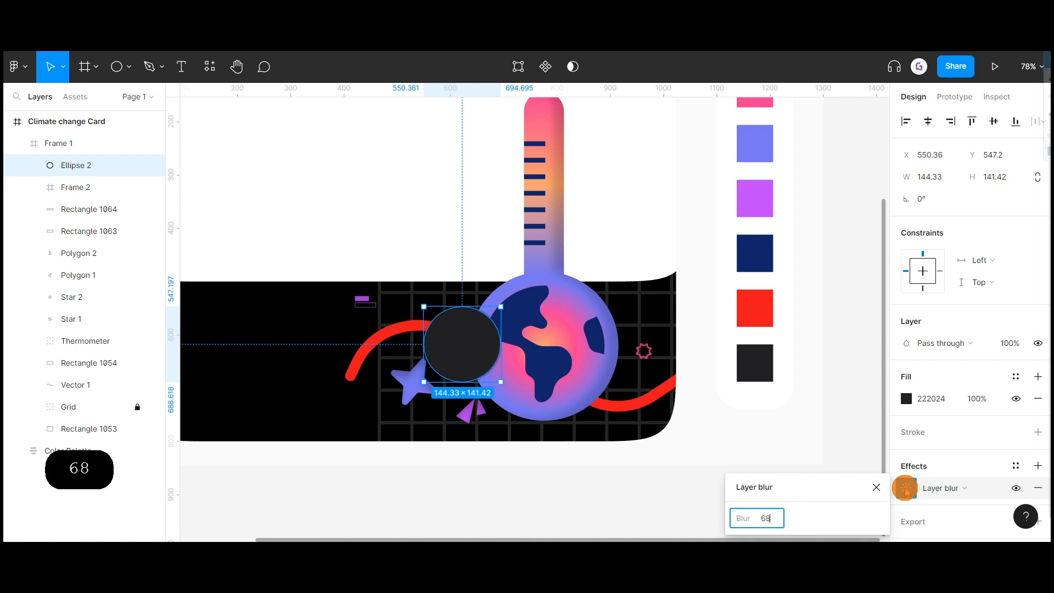
pyautogui.press('Return')
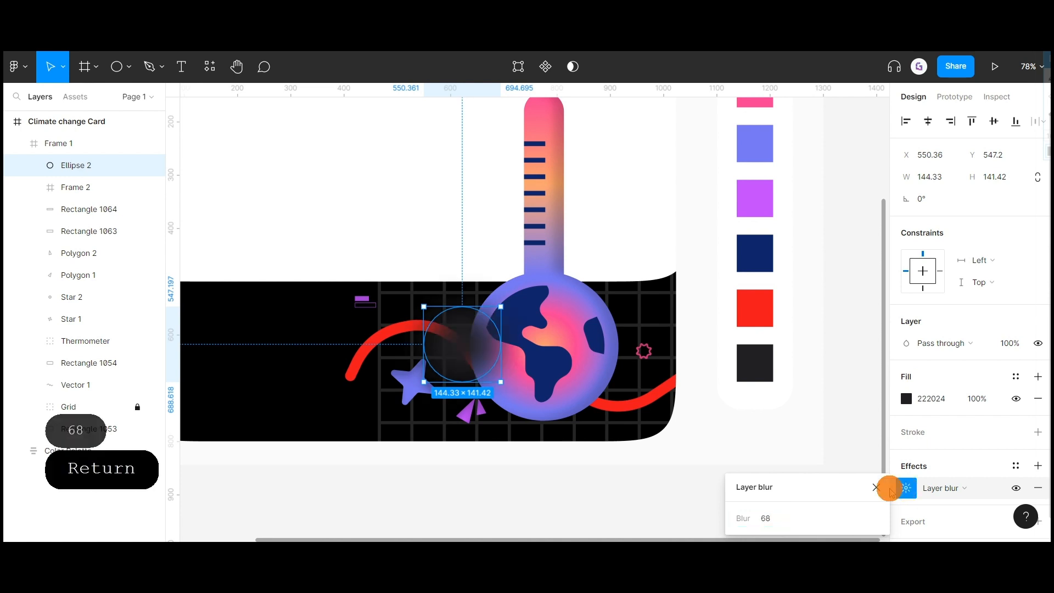
pyautogui.click(881, 486)
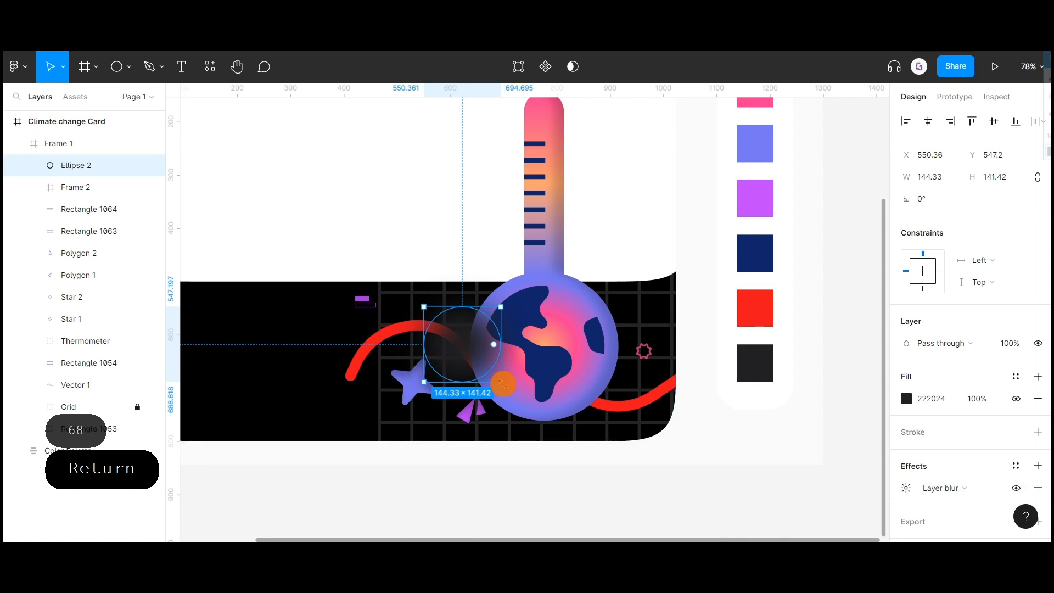
# Step: Enlarge the blurred dark ellipse to about 203 × 199 and shift it up and left, away from the globe
pyautogui.moveTo(500, 381); pyautogui.dragTo(531, 411)
pyautogui.moveTo(477, 359); pyautogui.dragTo(444, 337)
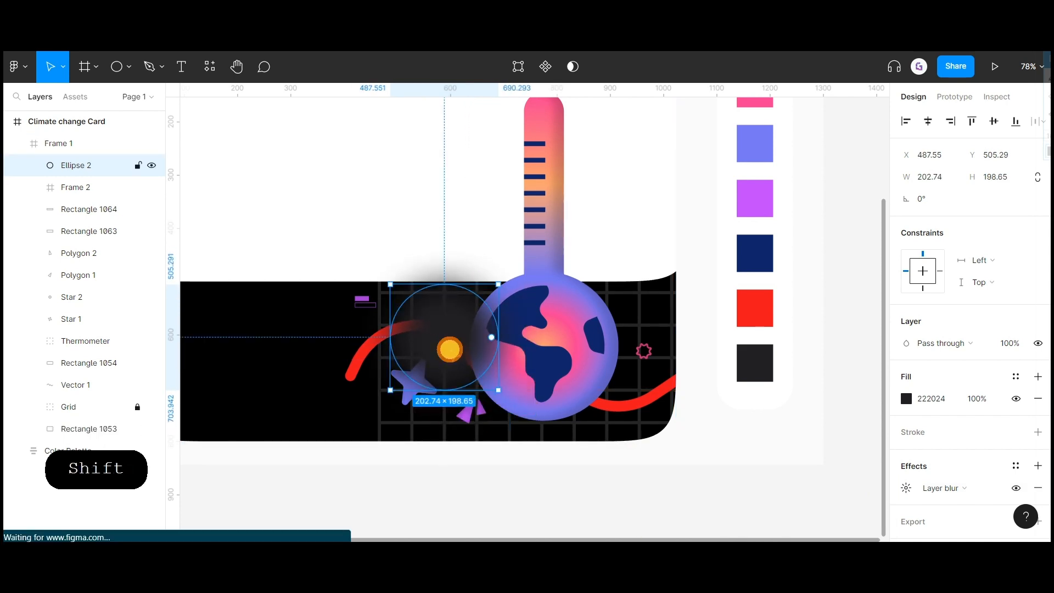
# Step: Set the dark ellipse's opacity to 90% and place its layer between Rectangle 1054 and Vector 1
pyautogui.press('9')
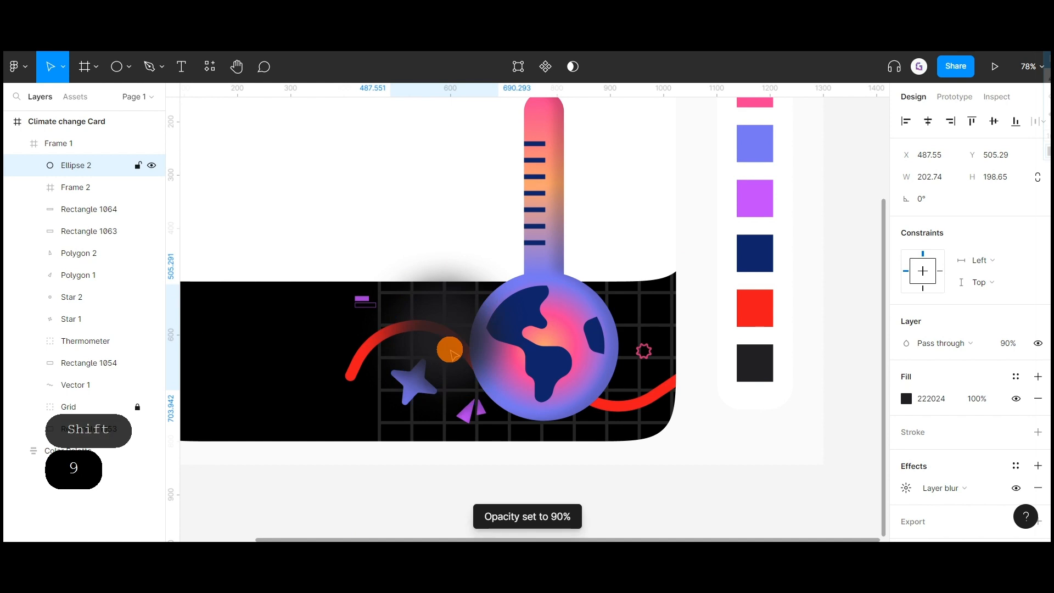
pyautogui.moveTo(52, 165); pyautogui.dragTo(85, 367)
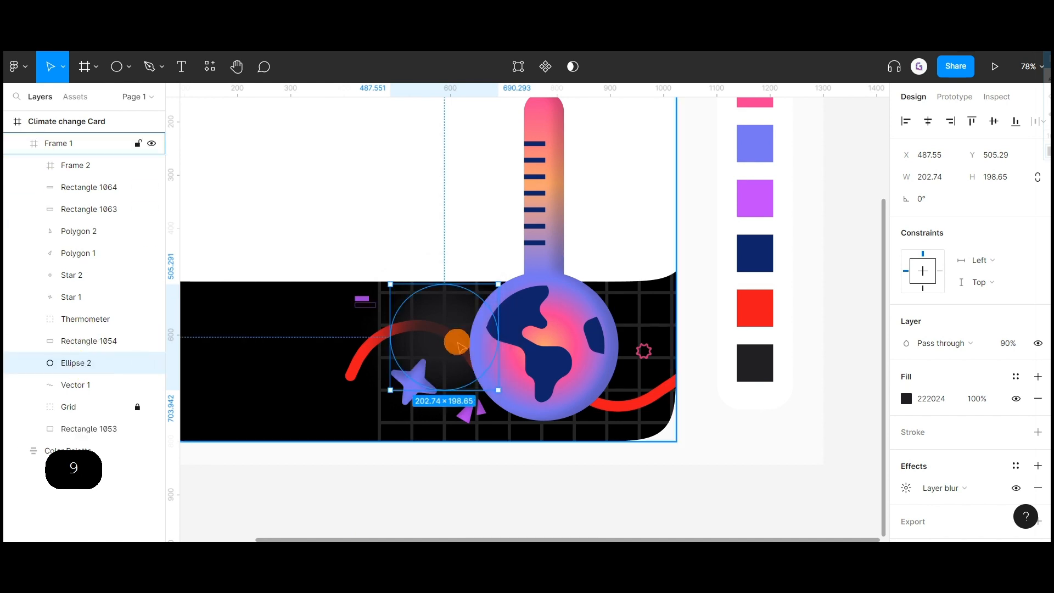
# Step: Duplicate the blurred ellipse to the globe's lower-right edge over the red line and shrink the copy to about 135 × 133
pyautogui.moveTo(437, 331); pyautogui.dragTo(596, 391)
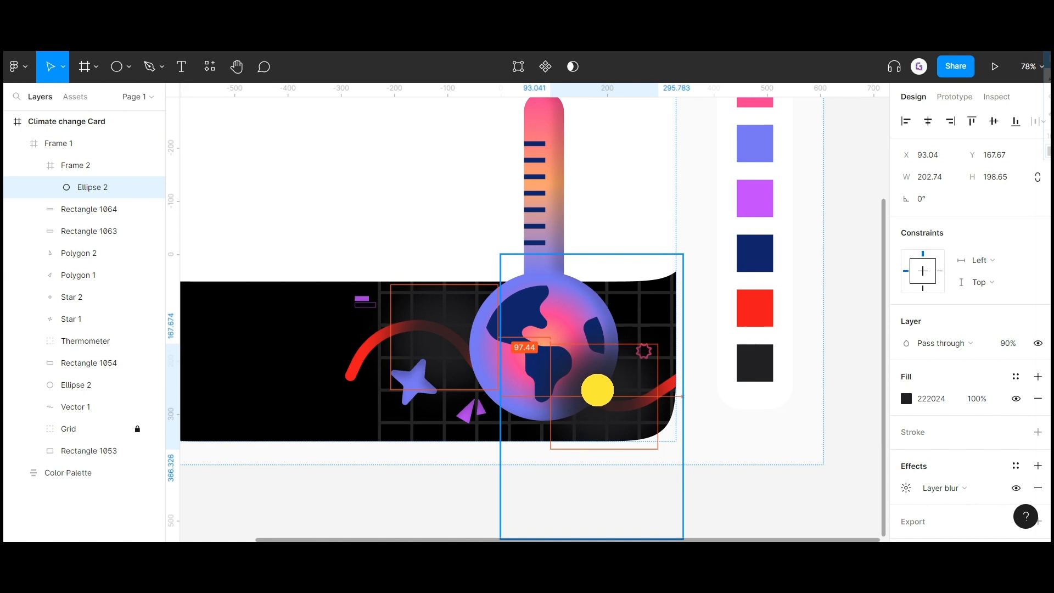
pyautogui.moveTo(657, 453); pyautogui.dragTo(621, 414)
pyautogui.moveTo(593, 377); pyautogui.dragTo(608, 390)
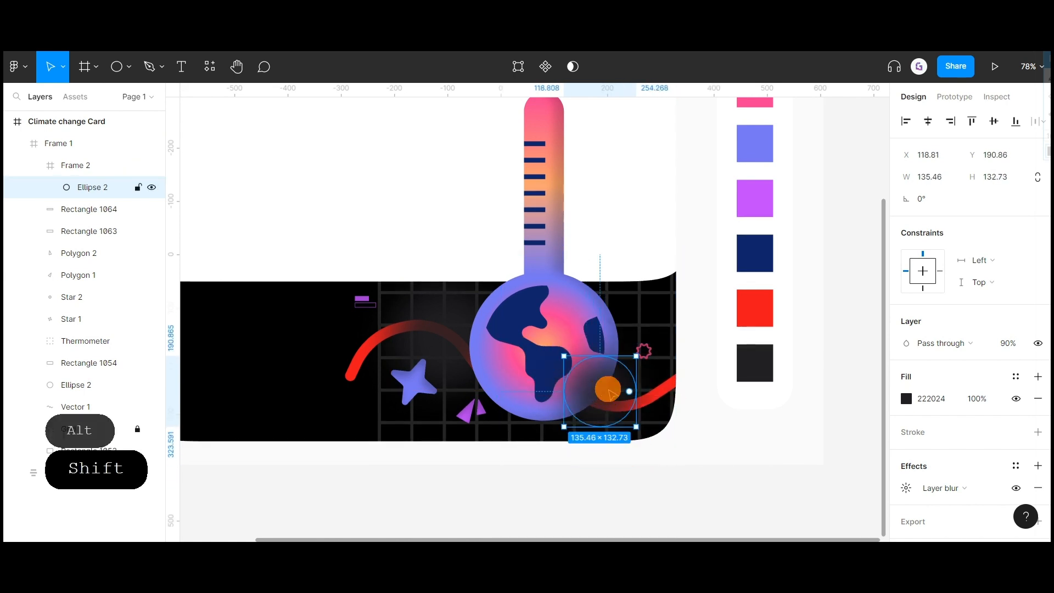
# Step: Set the copied ellipse's opacity to 100% and move it out of Frame 2 to directly below Rectangle 1054
pyautogui.press('0')
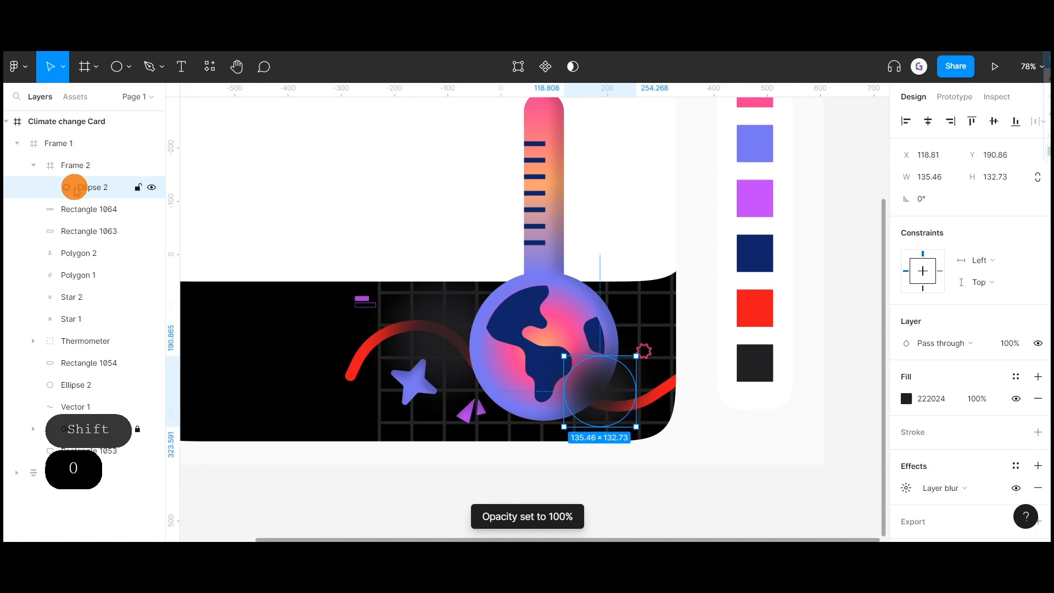
pyautogui.moveTo(74, 186); pyautogui.dragTo(91, 373)
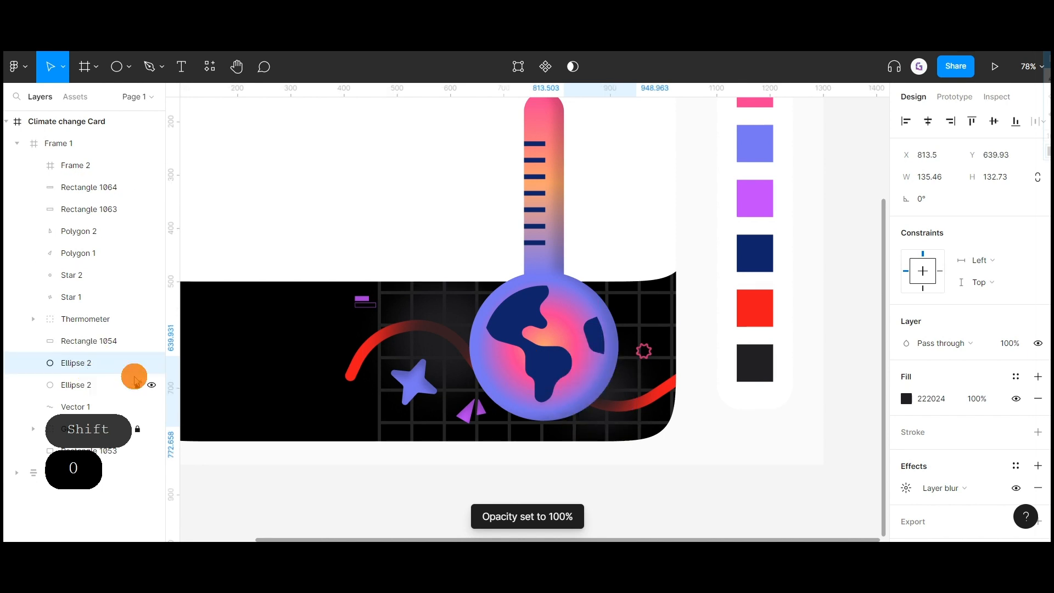
pyautogui.click(736, 428)
# Step: Move the two small purple rectangles right together onto the grid's left edge, to about X 452.55
pyautogui.scroll(-3, 736, 428)
pyautogui.moveTo(736, 428); pyautogui.dragTo(678, 401)
pyautogui.scroll(3, 569, 379)
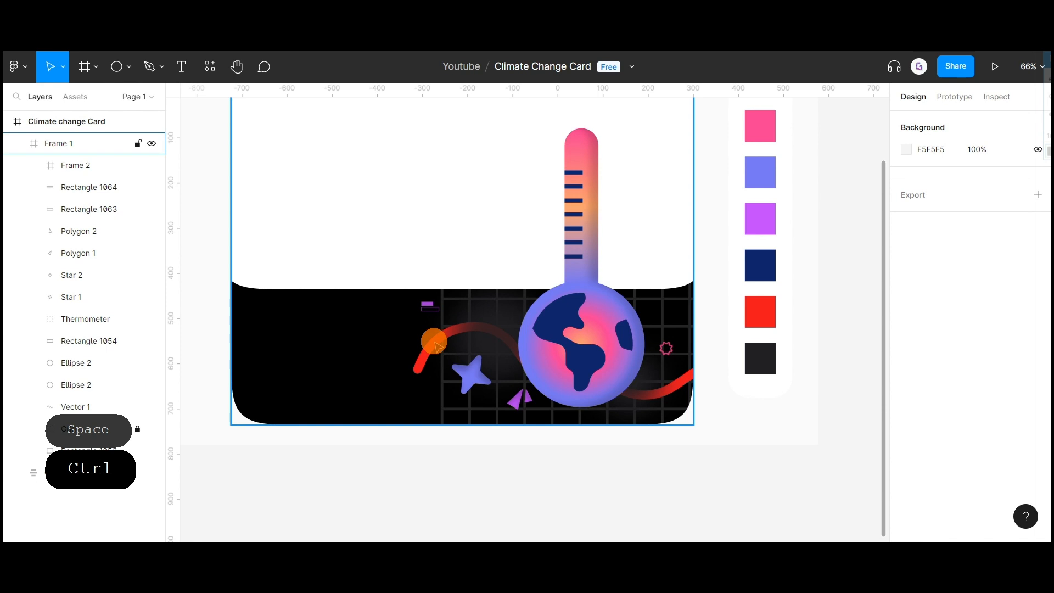
pyautogui.keyDown('ctrl'); pyautogui.click(425, 306); pyautogui.keyUp('ctrl')
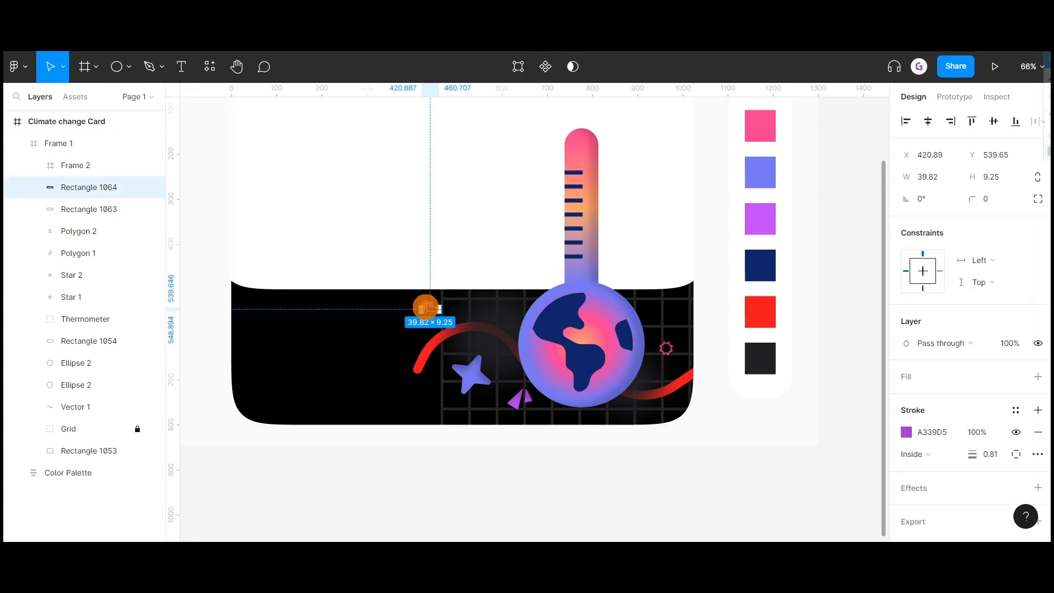
pyautogui.scroll(4, 428, 301)
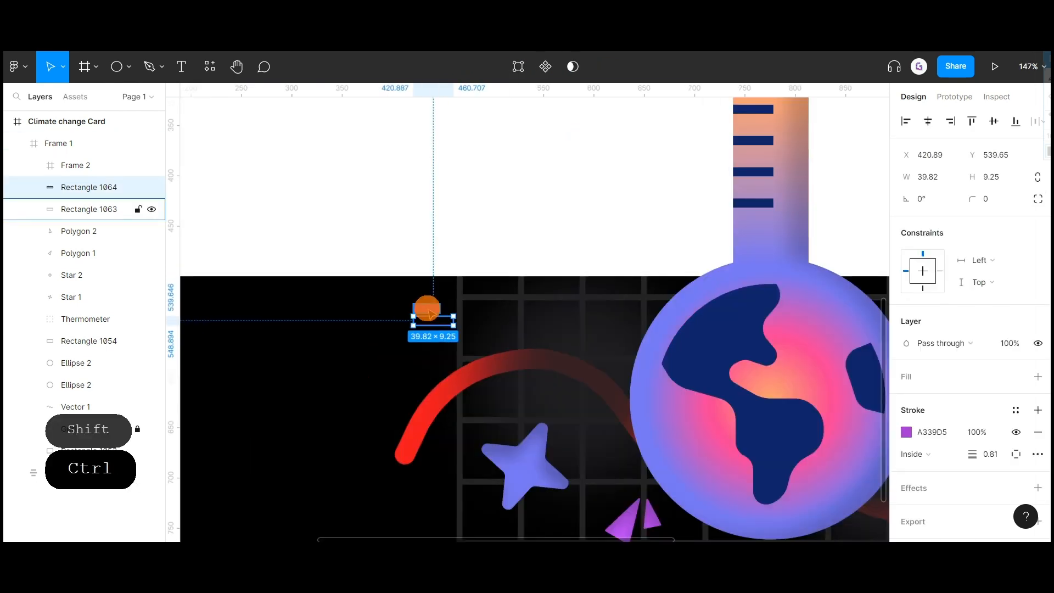
pyautogui.keyDown('ctrl'); pyautogui.keyDown('shift'); pyautogui.click(440, 317); pyautogui.keyUp('shift'); pyautogui.keyUp('ctrl')
pyautogui.moveTo(440, 317); pyautogui.dragTo(457, 323)
pyautogui.scroll(-5, 431, 315)
pyautogui.click(526, 473)
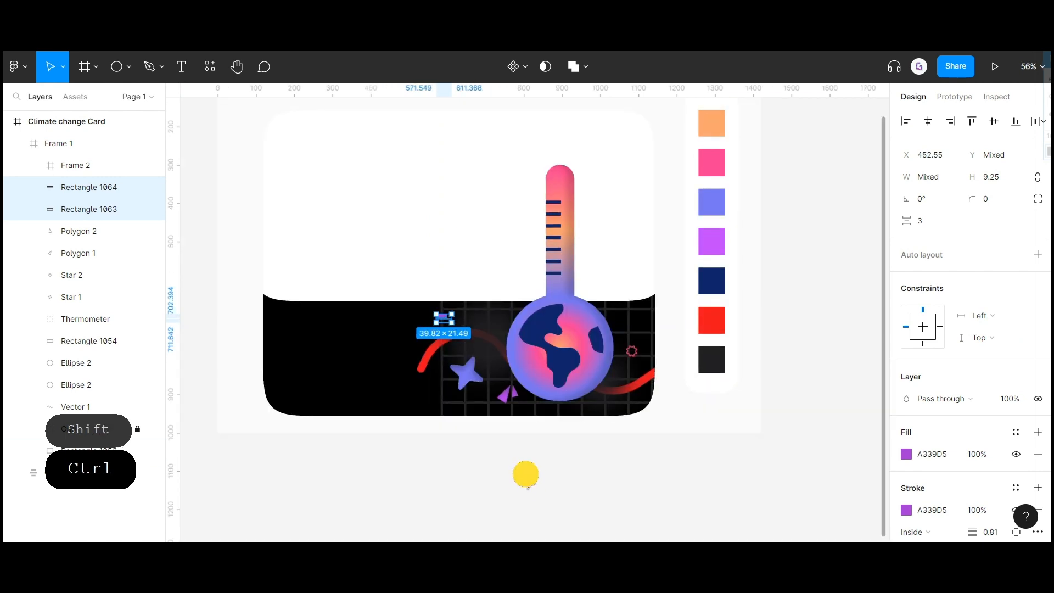
# Step: Draw a circle about 257 × 257 and centre it over the thermometer's globe
pyautogui.moveTo(517, 458); pyautogui.dragTo(553, 437)
pyautogui.scroll(1, 532, 464)
pyautogui.scroll(2, 579, 443)
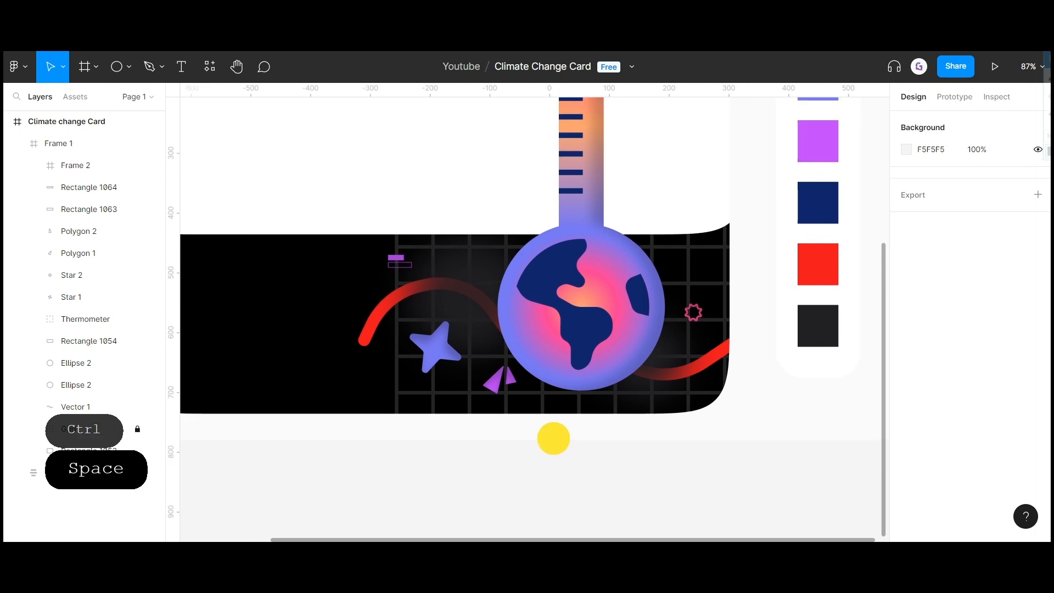
pyautogui.click(132, 68)
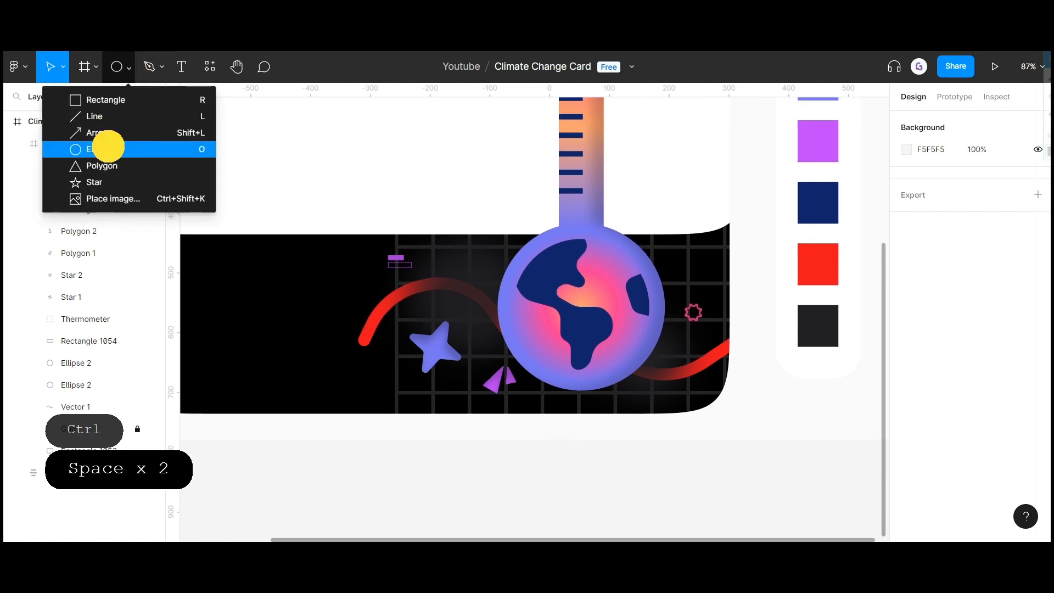
pyautogui.click(104, 146)
pyautogui.moveTo(502, 263)
pyautogui.mouseDown()
pyautogui.moveTo(630, 401)
pyautogui.moveTo(656, 406)
pyautogui.mouseUp()
pyautogui.moveTo(609, 348); pyautogui.dragTo(606, 311)
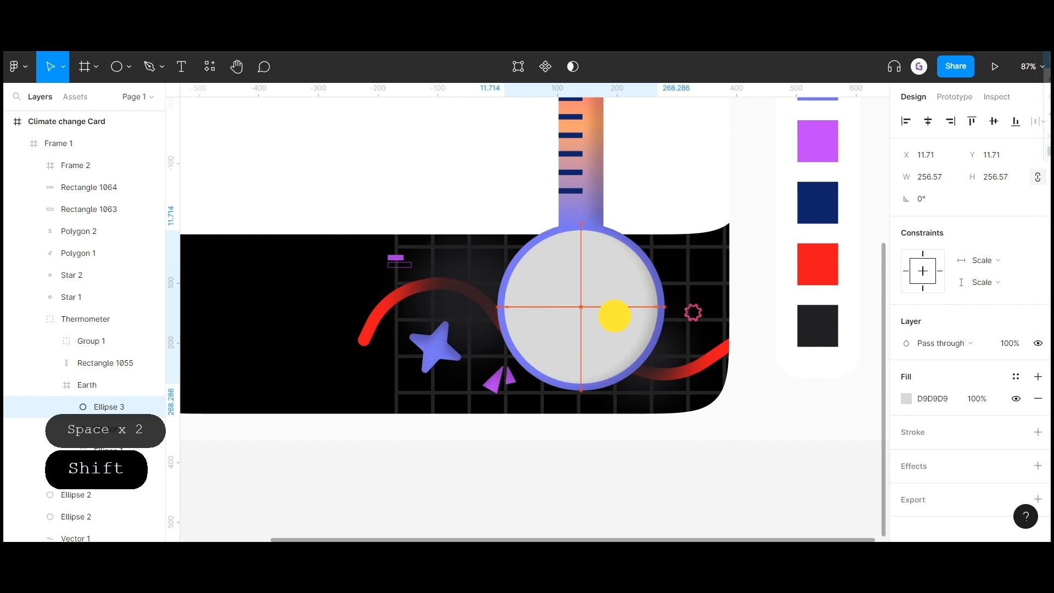
# Step: Enlarge the new circle from its centre to about 318 × 318 and move its layer directly below the Thermometer group
pyautogui.moveTo(657, 381)
pyautogui.mouseDown()
pyautogui.moveTo(670, 399)
pyautogui.moveTo(652, 380)
pyautogui.mouseUp()
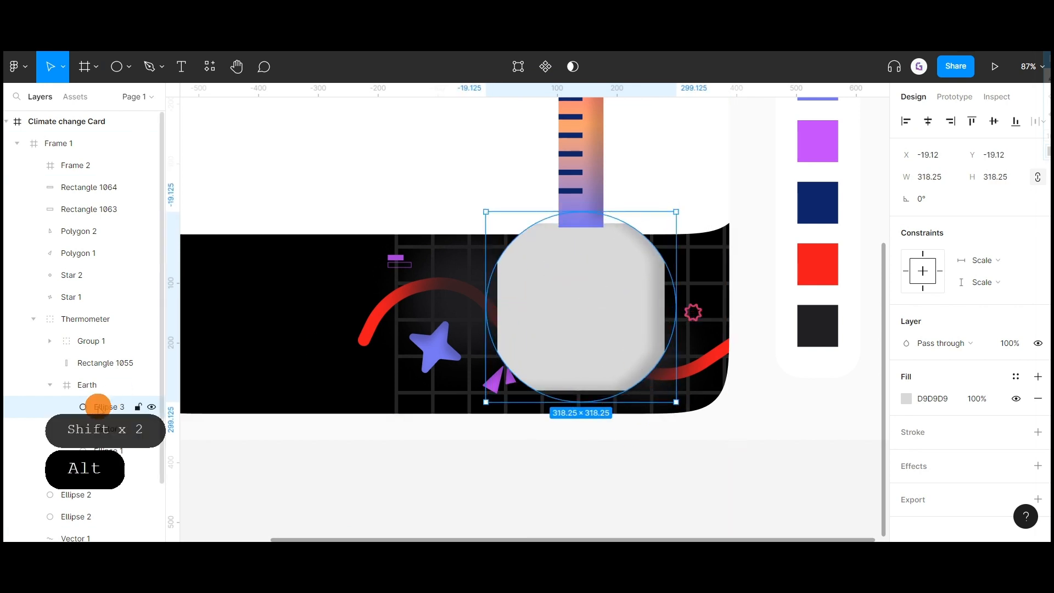
pyautogui.moveTo(101, 405); pyautogui.dragTo(78, 345)
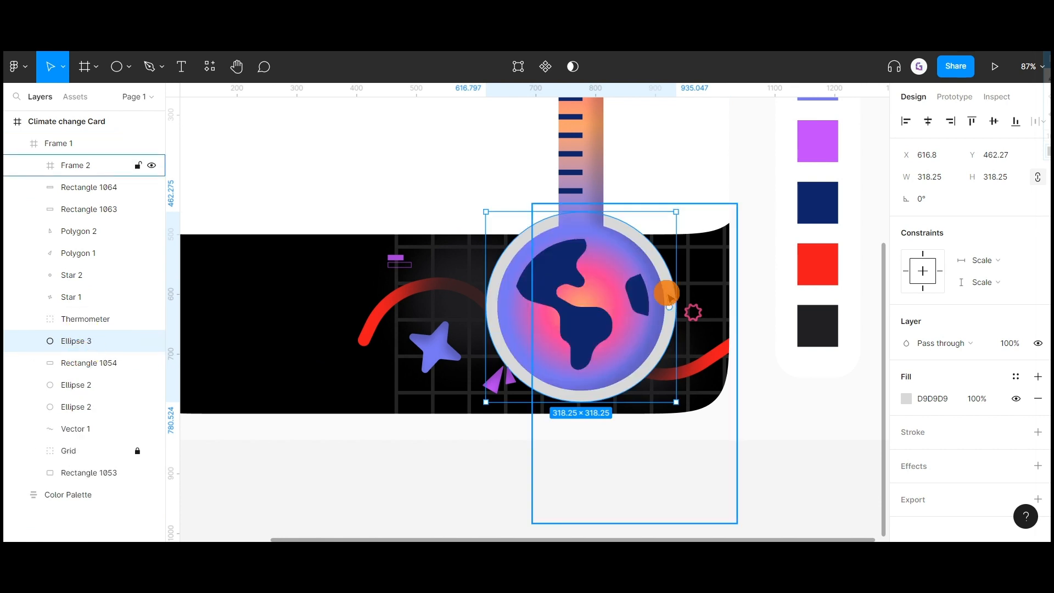
# Step: Fill the circle behind the globe with the blue-violet 6765D0 sampled from the globe's rim
pyautogui.click(904, 397)
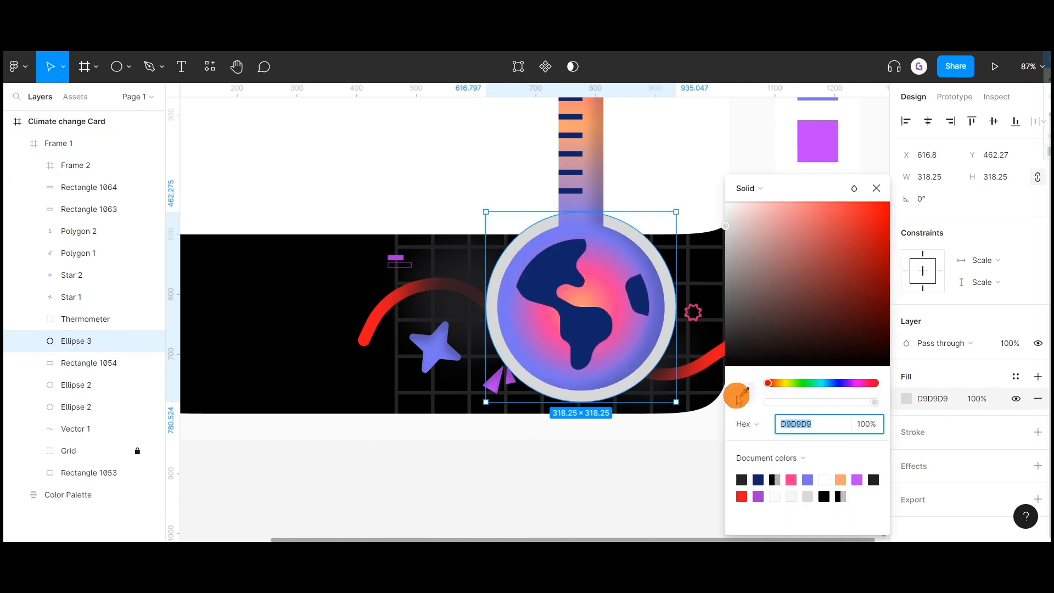
pyautogui.click(744, 393)
pyautogui.click(637, 243)
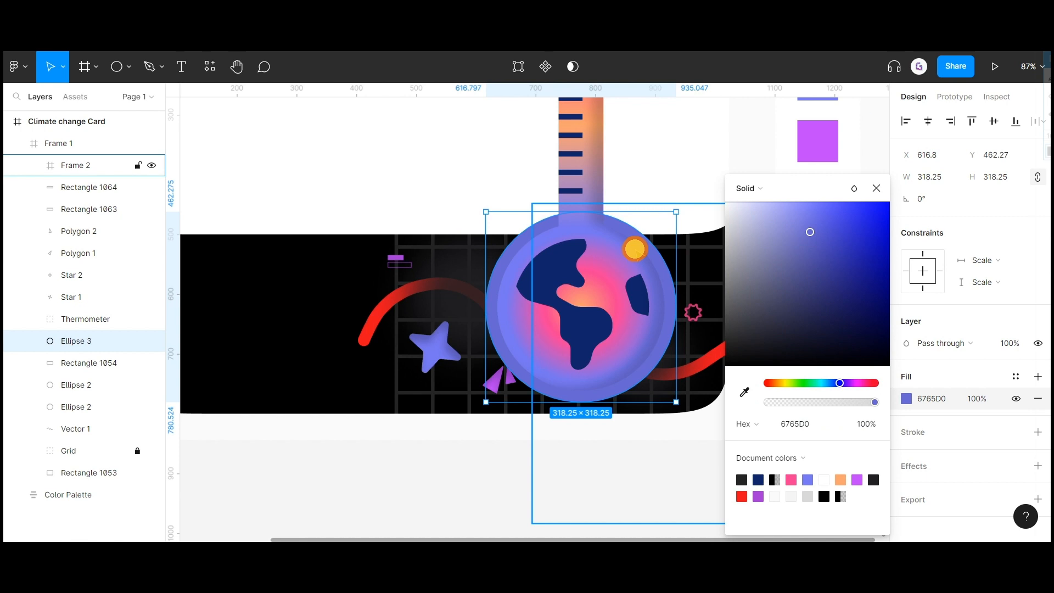
pyautogui.click(876, 188)
# Step: Add a layer blur of 68 to the blue-violet circle behind the globe
pyautogui.click(927, 465)
pyautogui.click(939, 488)
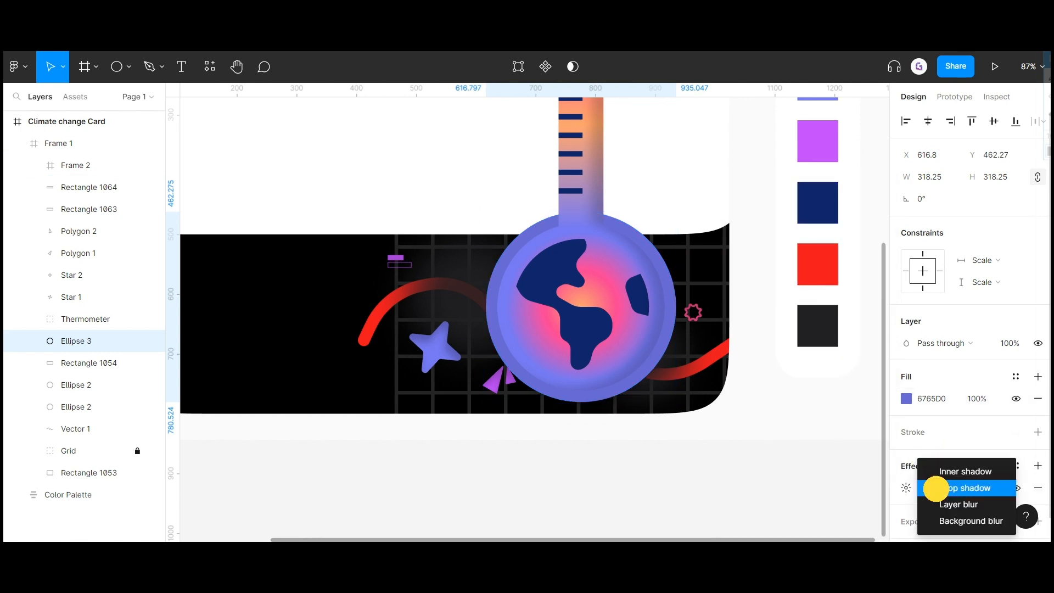
pyautogui.click(932, 504)
pyautogui.click(906, 487)
pyautogui.write('68')
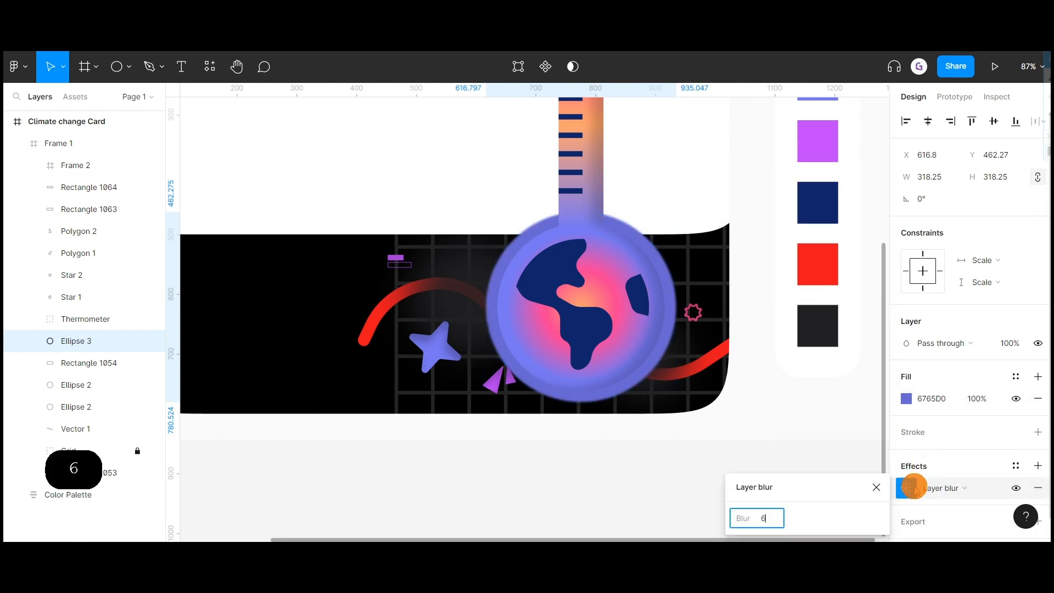
pyautogui.press('Return')
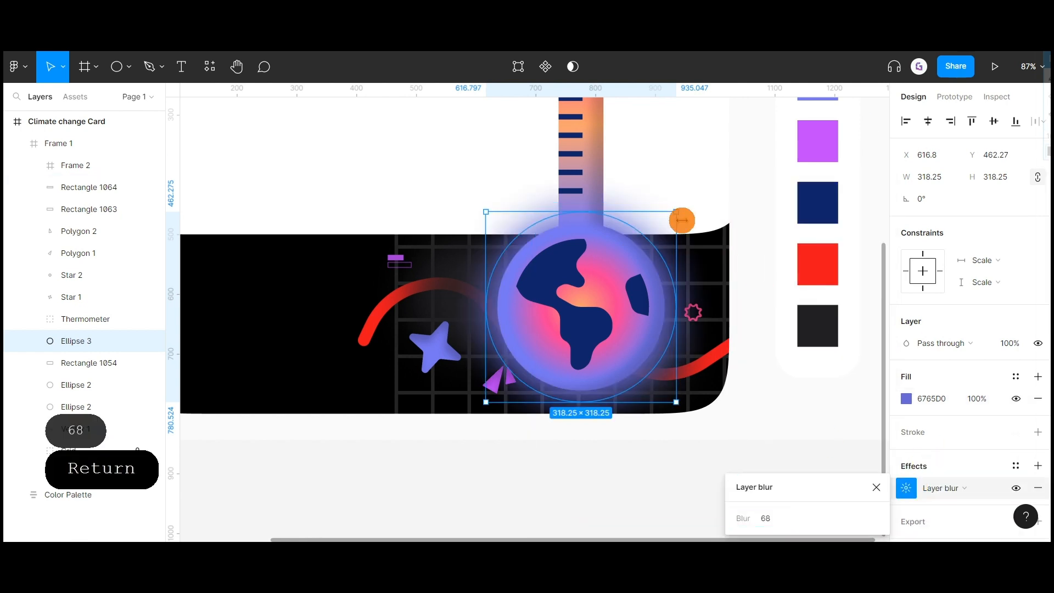
# Step: Shrink the blurred blue-violet circle to about 251 × 251 so its glow stays close to the globe
pyautogui.moveTo(677, 211); pyautogui.dragTo(665, 225)
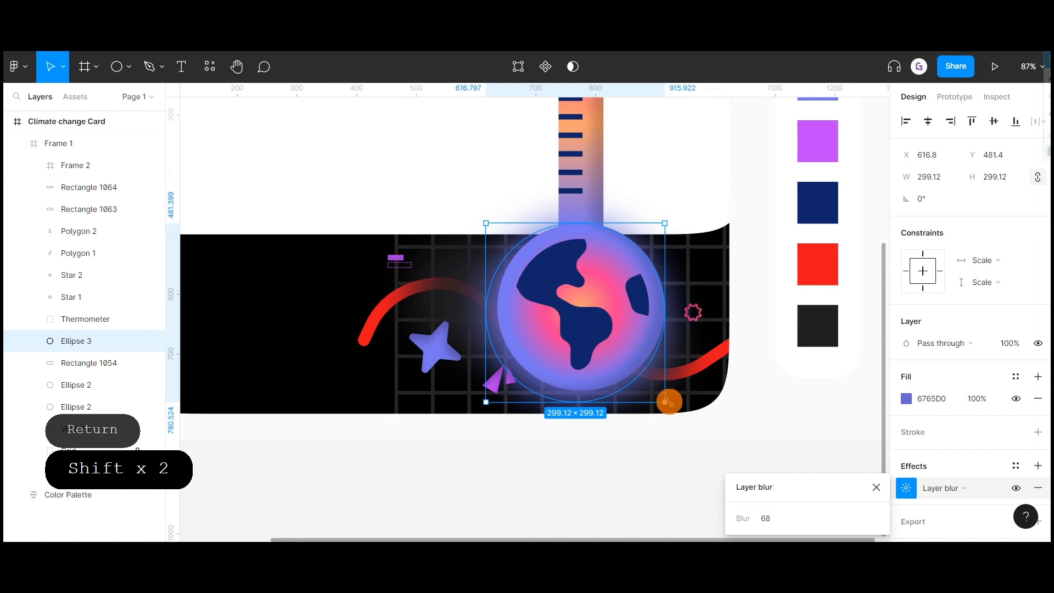
pyautogui.moveTo(669, 402); pyautogui.dragTo(653, 395)
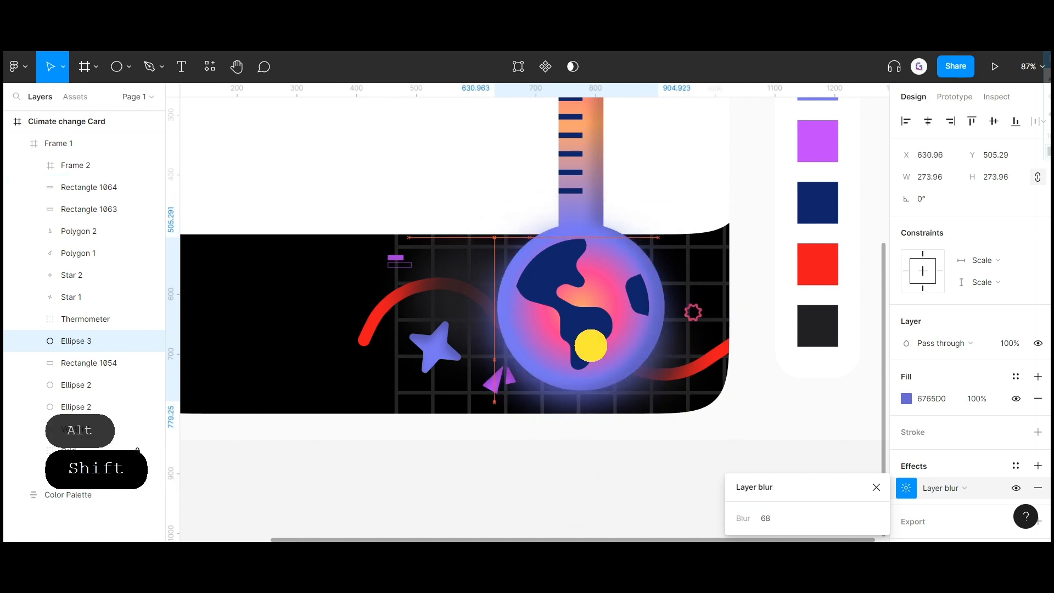
pyautogui.moveTo(589, 345); pyautogui.dragTo(592, 341)
pyautogui.moveTo(658, 398); pyautogui.dragTo(651, 389)
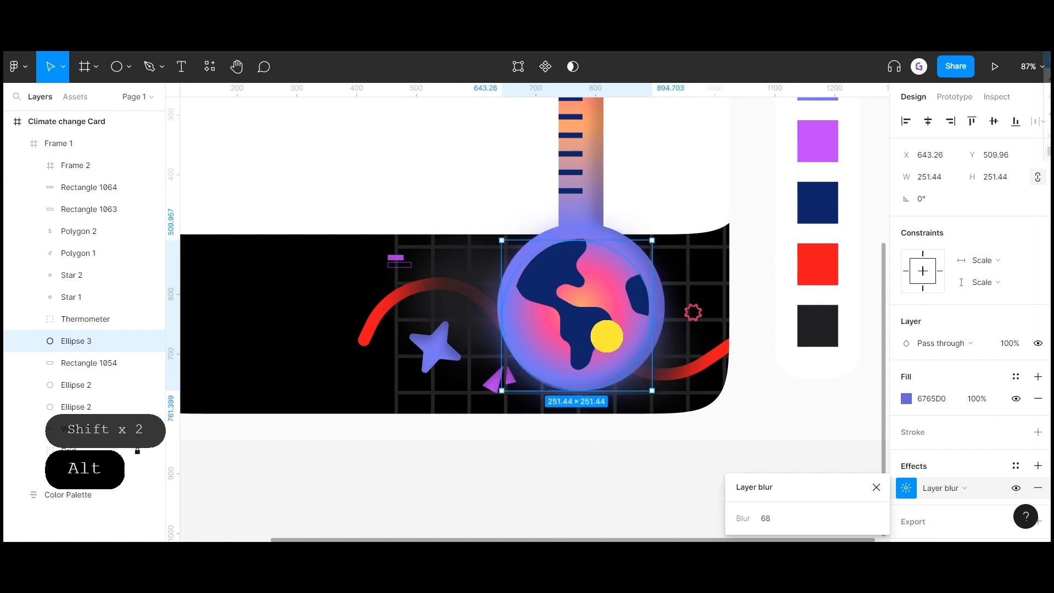
# Step: Reposition the blurred blue-violet circle so it is centred behind the globe, then deselect it
pyautogui.moveTo(607, 336); pyautogui.dragTo(578, 332)
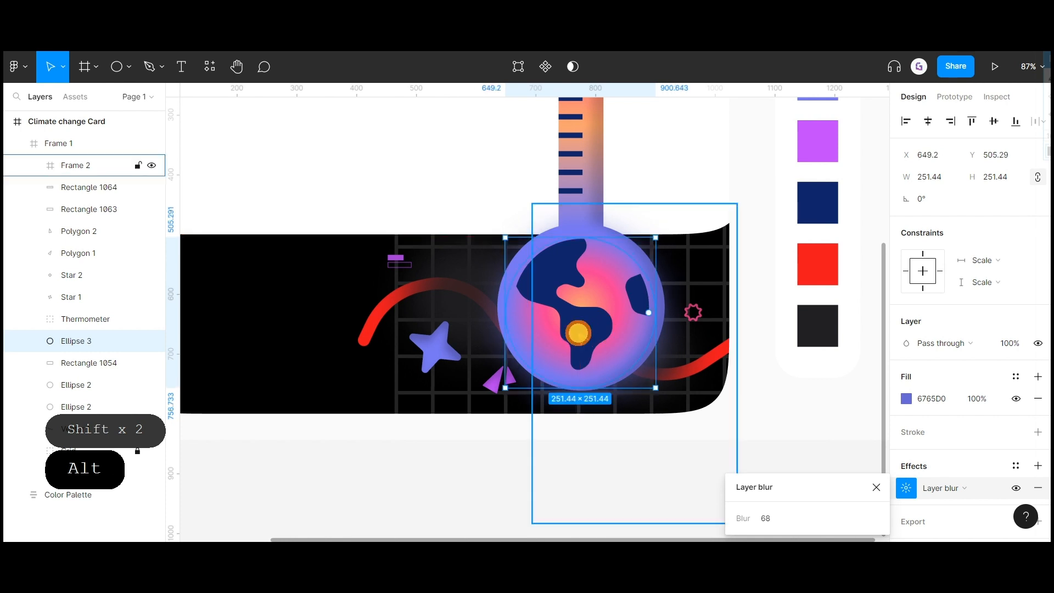
pyautogui.hotkey('ctrl', 'd')
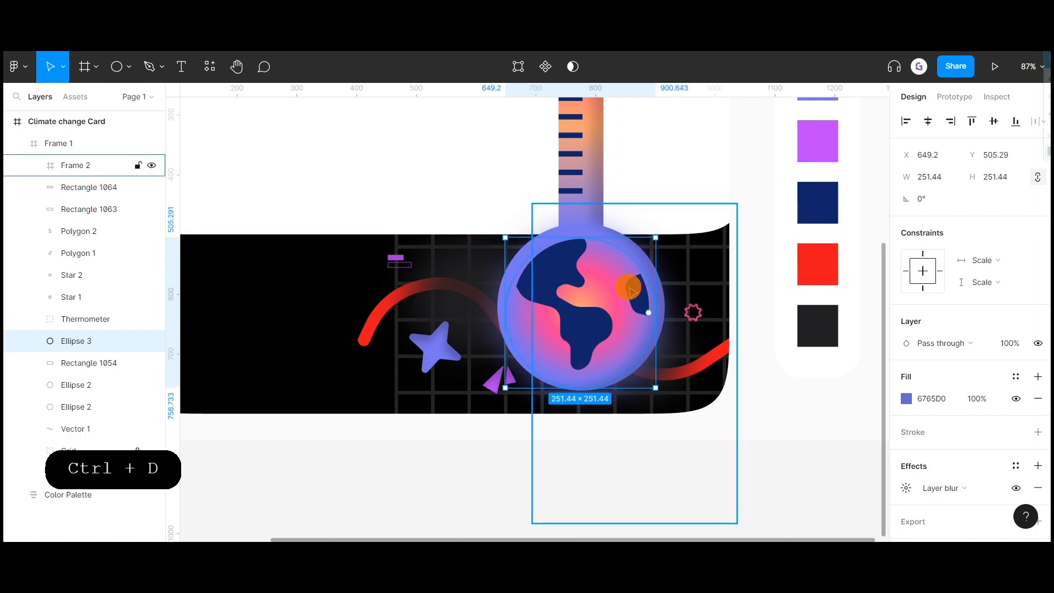
pyautogui.hotkey('ctrl', 'z')
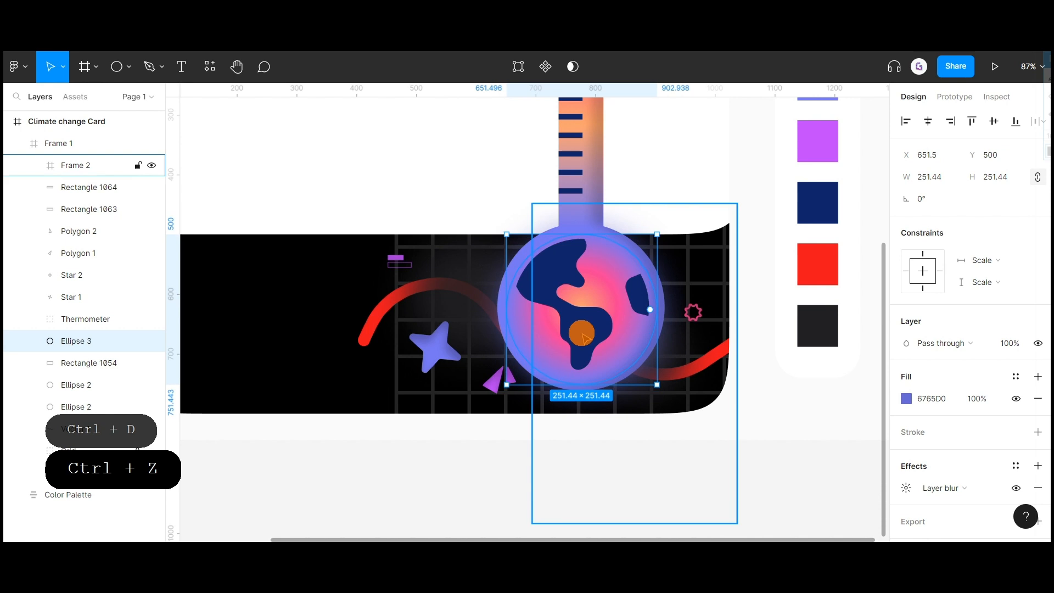
pyautogui.moveTo(587, 340)
pyautogui.mouseDown()
pyautogui.moveTo(588, 360)
pyautogui.moveTo(586, 345)
pyautogui.mouseUp()
pyautogui.click(593, 455)
pyautogui.scroll(-3, 593, 455)
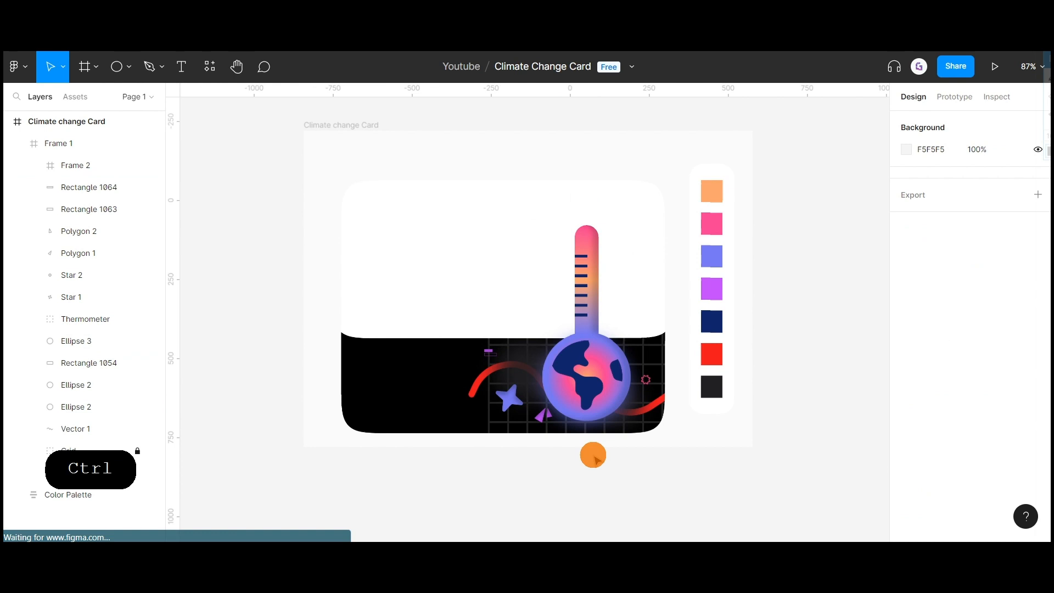
pyautogui.moveTo(599, 470); pyautogui.dragTo(625, 467)
pyautogui.scroll(1, 625, 468)
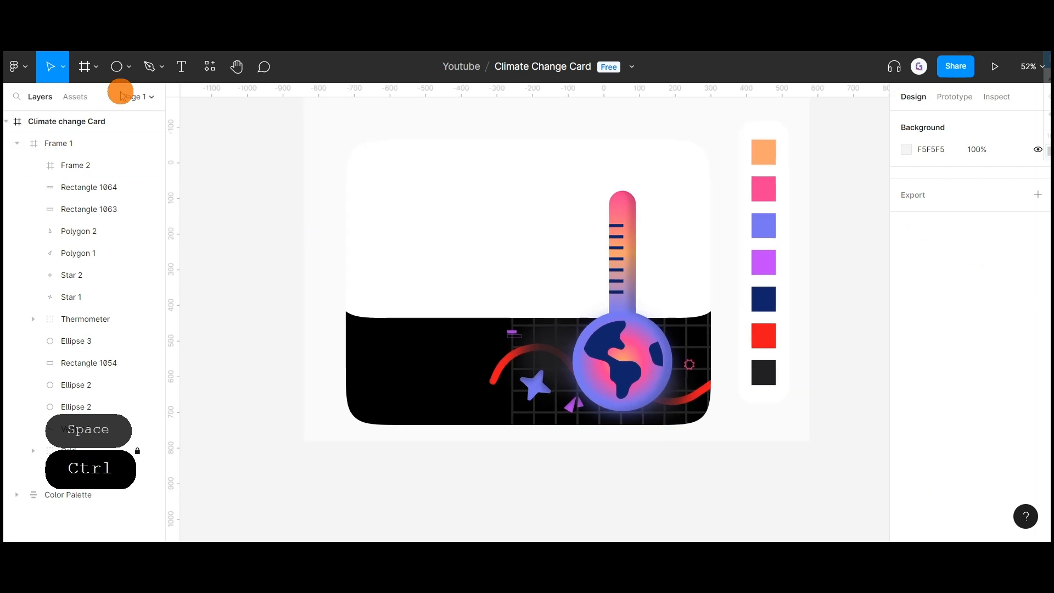
# Step: Generate a sine wave line with the Line Synthesizer plugin's preset values, import it and close the plugin
pyautogui.click(208, 71)
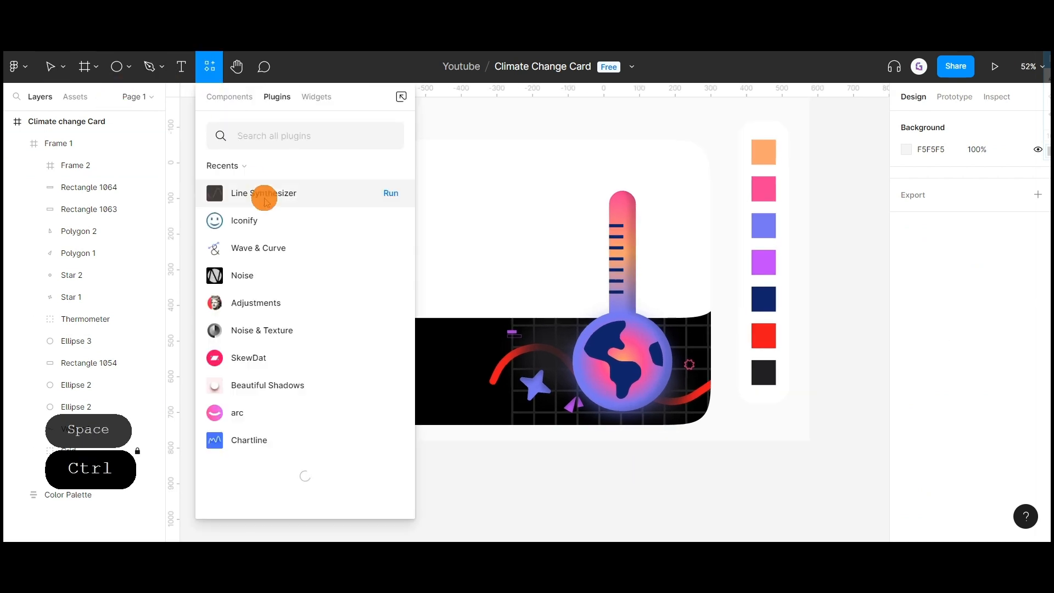
pyautogui.click(389, 189)
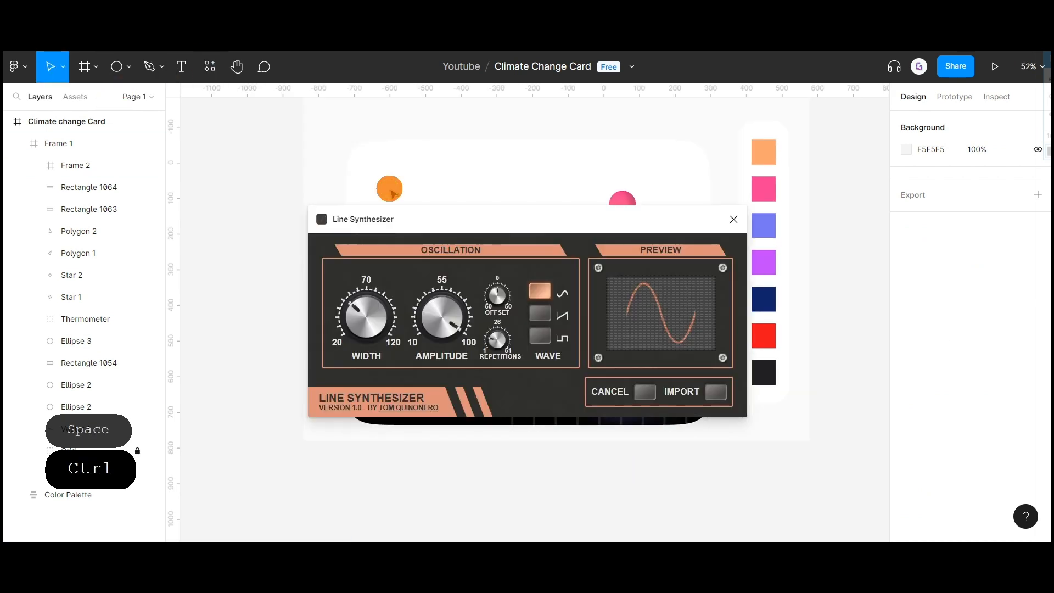
pyautogui.click(704, 388)
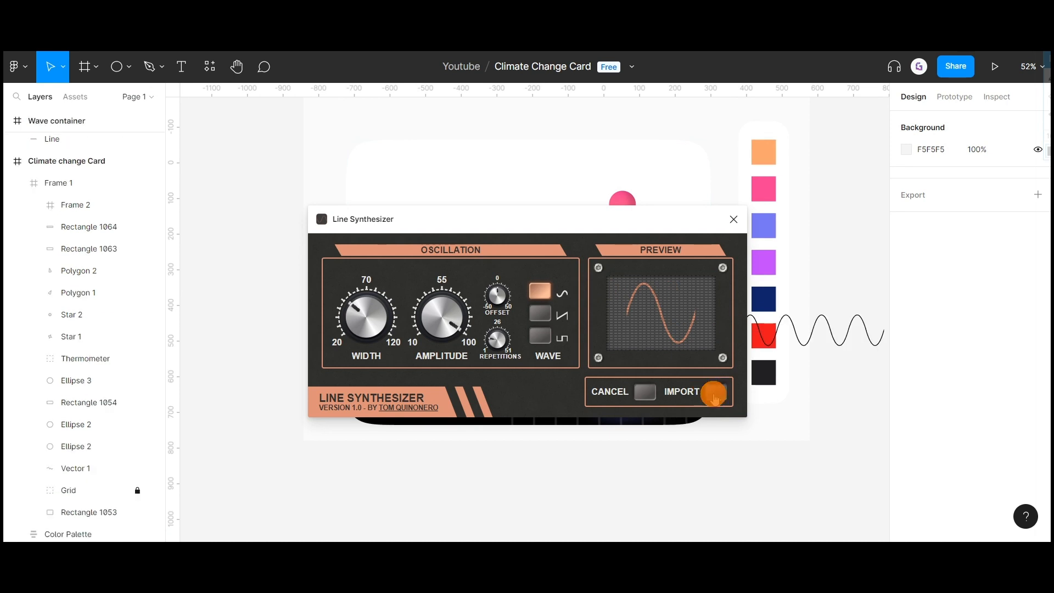
pyautogui.click(733, 221)
# Step: Move the imported wave into the empty space below the card and crop its frame to 347 × 57
pyautogui.press('space')
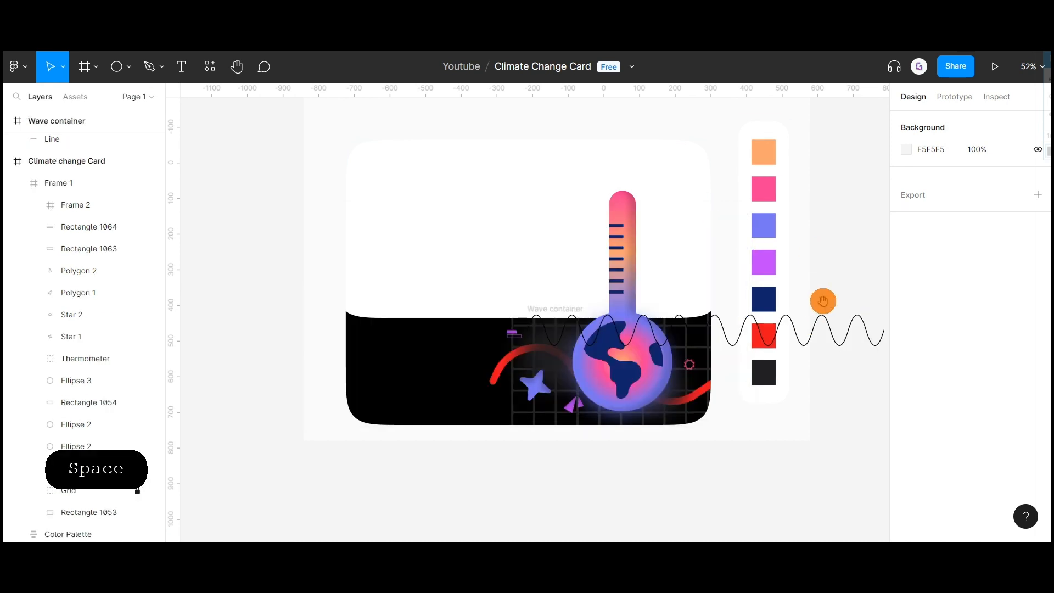
pyautogui.moveTo(821, 298); pyautogui.dragTo(741, 247)
pyautogui.click(537, 239)
pyautogui.moveTo(484, 248); pyautogui.dragTo(455, 384)
pyautogui.scroll(1, 455, 400)
pyautogui.scroll(2, 461, 395)
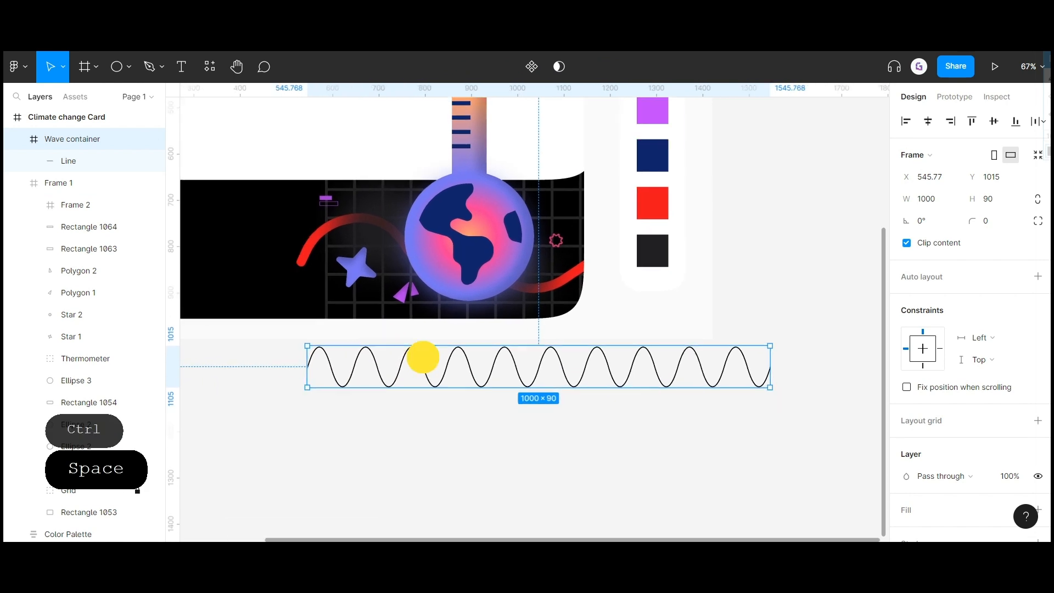
pyautogui.moveTo(310, 363); pyautogui.dragTo(341, 363)
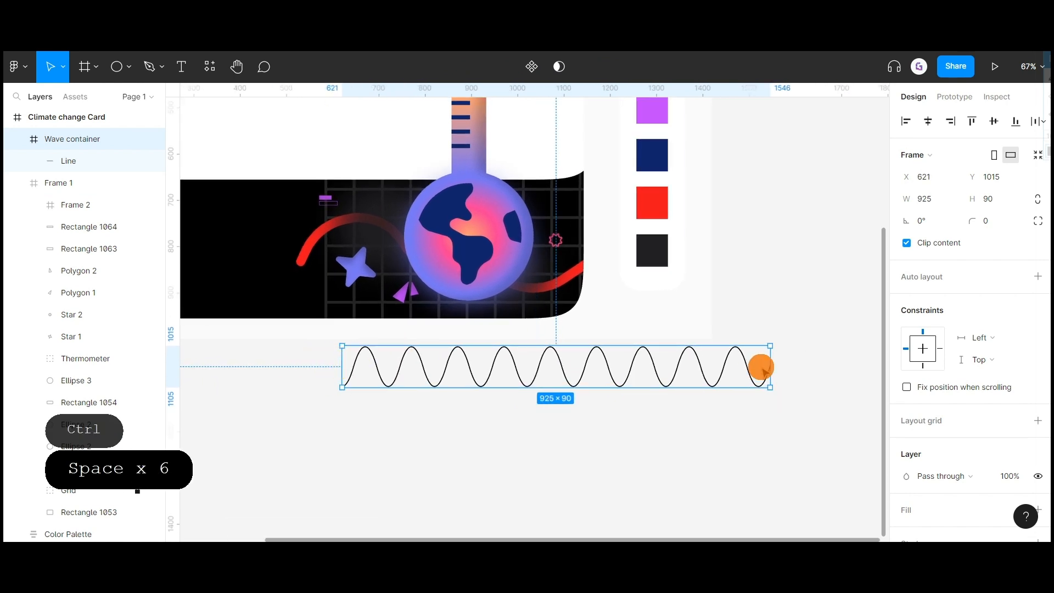
pyautogui.moveTo(764, 370); pyautogui.dragTo(456, 363)
# Step: Set the stroke weight of the wave line inside its container to 4
pyautogui.scroll(-4, 938, 357)
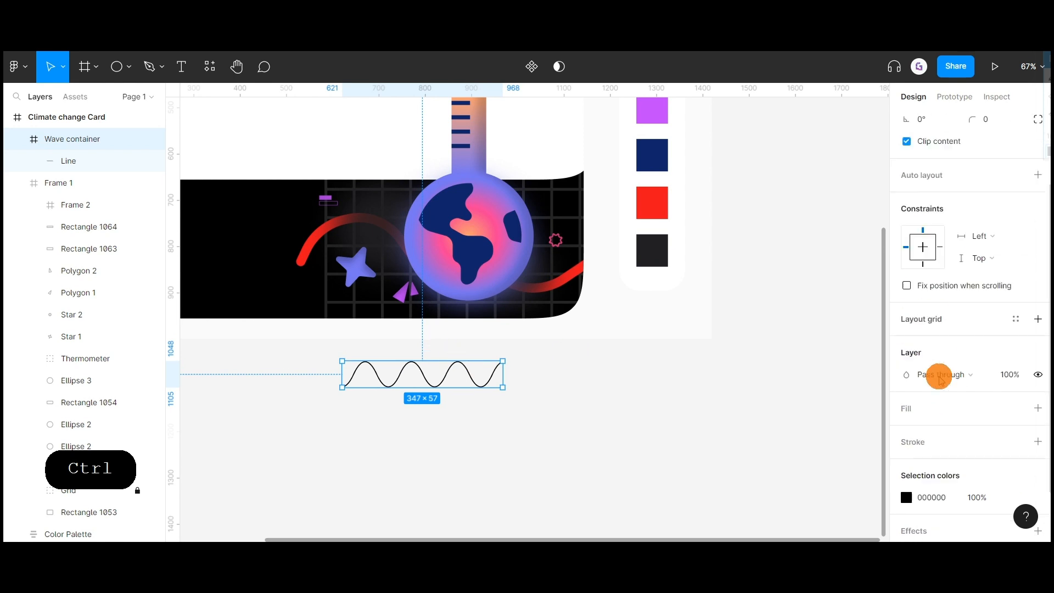
pyautogui.press('Return')
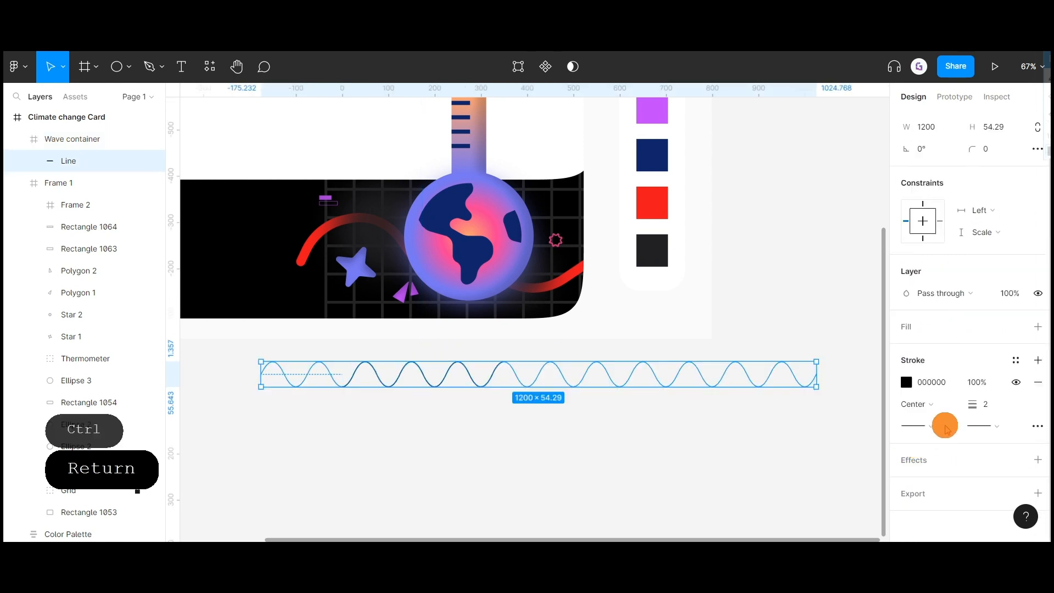
pyautogui.click(980, 411)
pyautogui.hotkey('ctrl', 'a')
pyautogui.write('4')
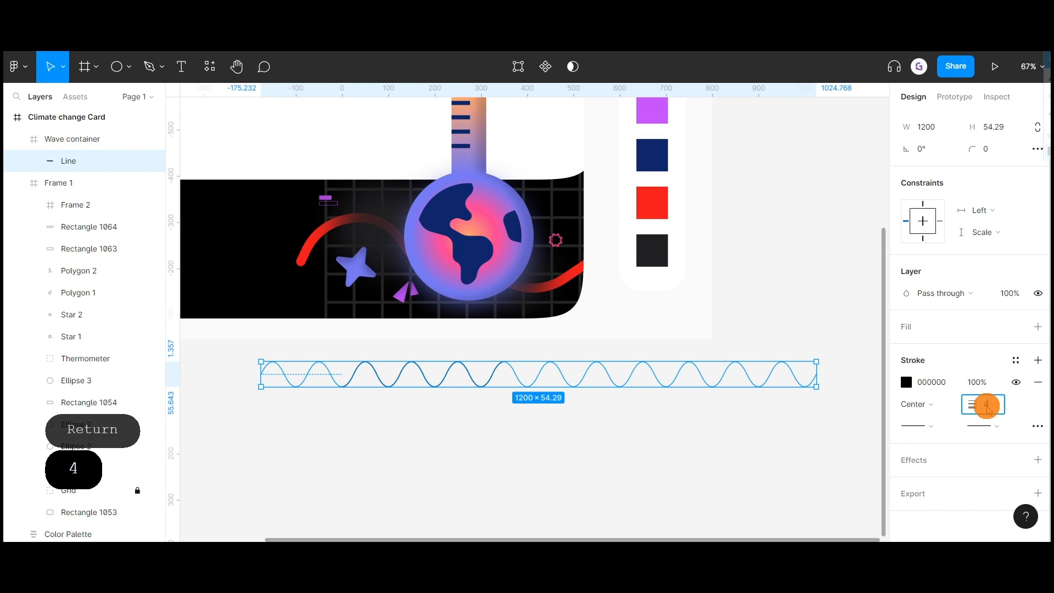
pyautogui.press('Return')
# Step: Colour the wave line's stroke red EB121F, sampled from the red swatch in the color palette
pyautogui.click(906, 382)
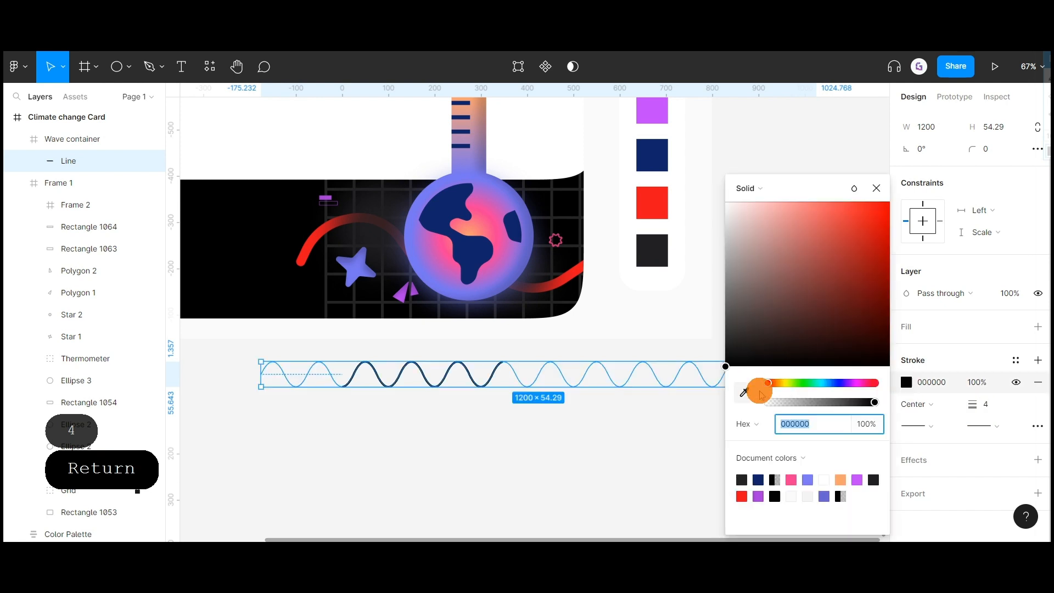
pyautogui.click(744, 392)
pyautogui.click(658, 213)
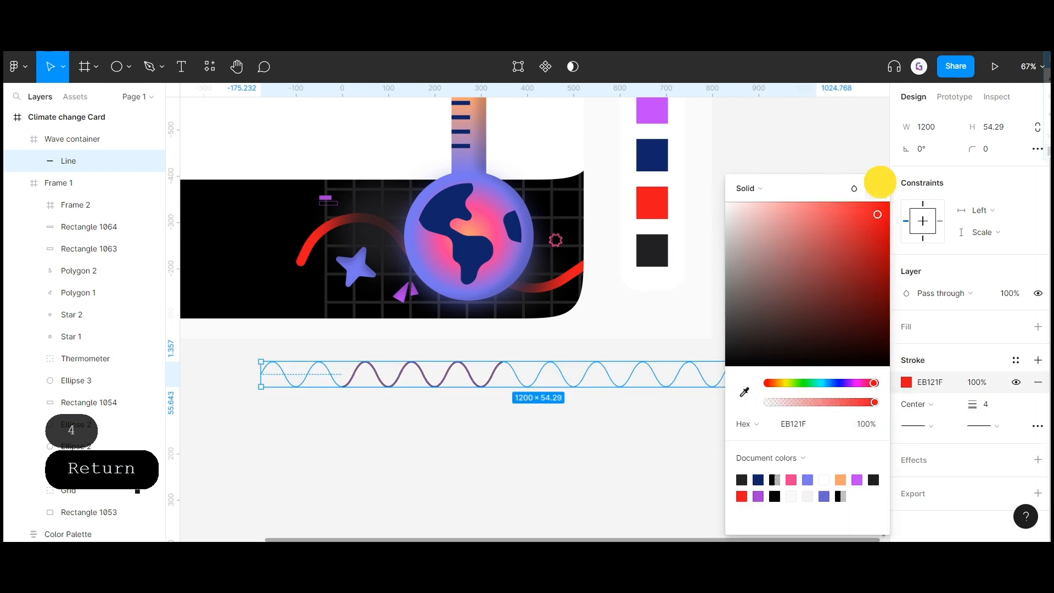
pyautogui.click(680, 345)
pyautogui.click(687, 320)
# Step: Move the wave container into the card's black area and scale it down to about 126 × 21
pyautogui.click(487, 382)
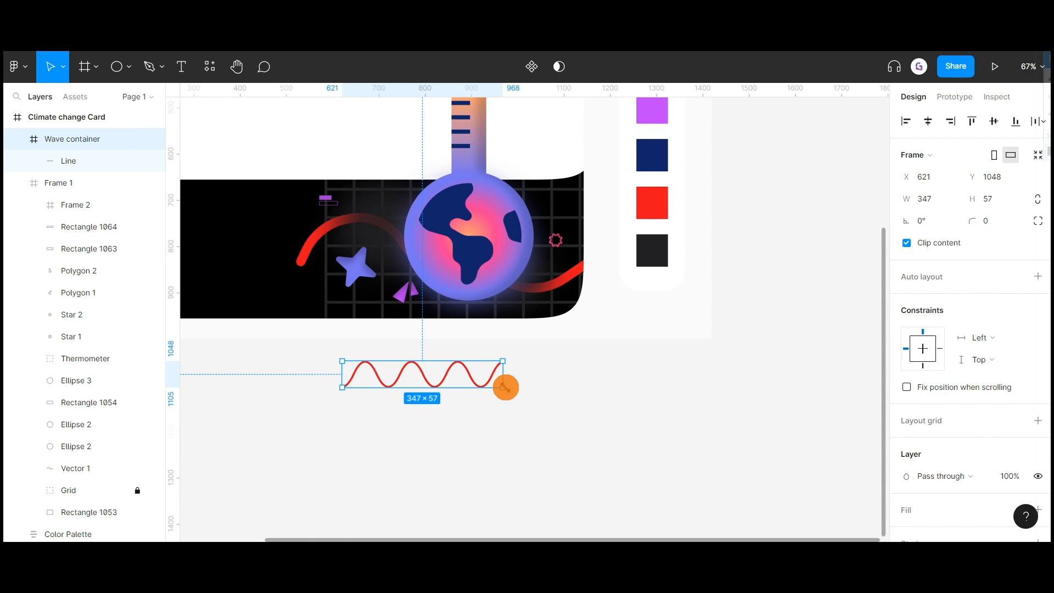
pyautogui.press('k')
pyautogui.moveTo(423, 372); pyautogui.dragTo(480, 371)
pyautogui.scroll(5, 609, 381)
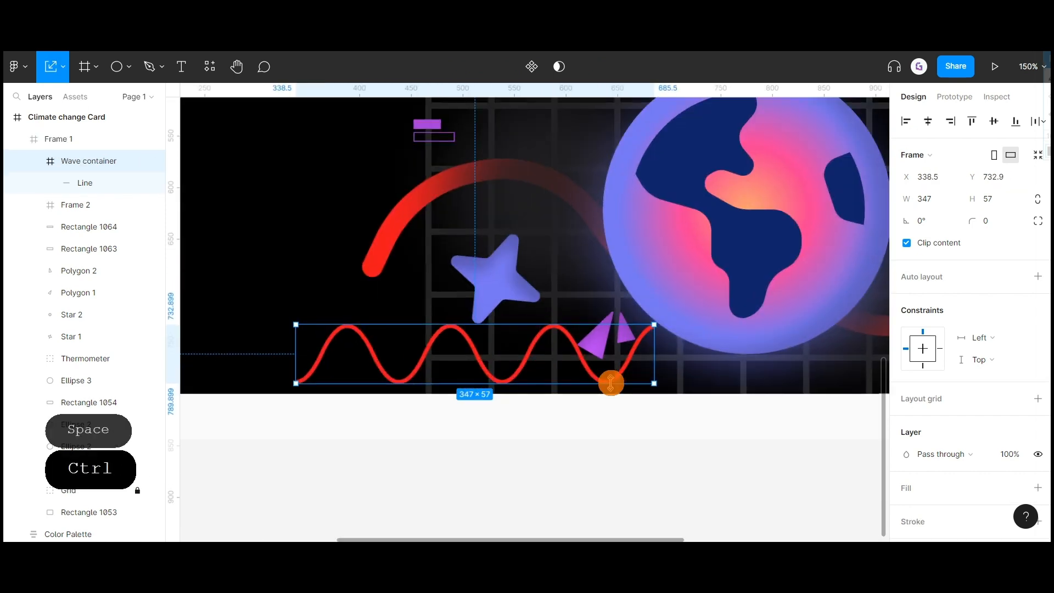
pyautogui.moveTo(654, 383); pyautogui.dragTo(472, 354)
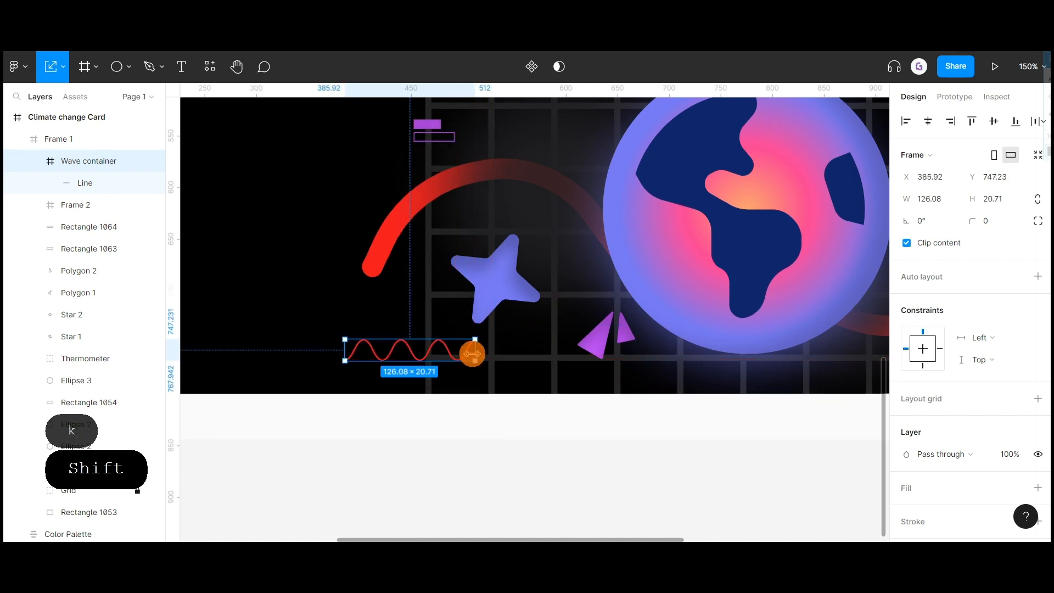
# Step: Undo the last scaling attempts, crop the wave container to 89 × 21, and shift the blue star slightly upward
pyautogui.hotkey('ctrl', 'z')
pyautogui.hotkey('ctrl', 'z')
pyautogui.press('v')
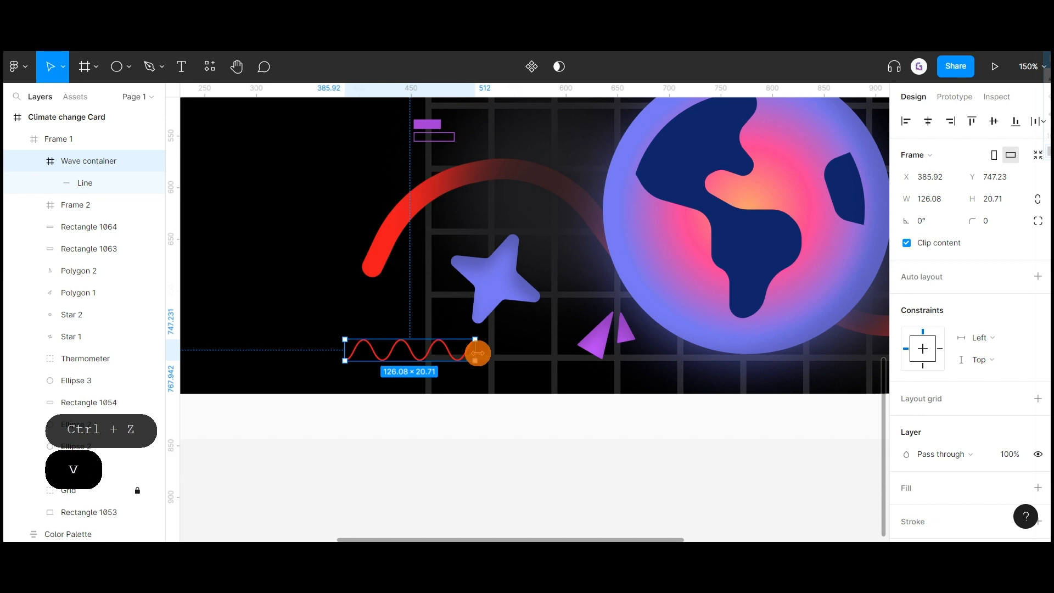
pyautogui.moveTo(464, 353); pyautogui.dragTo(441, 350)
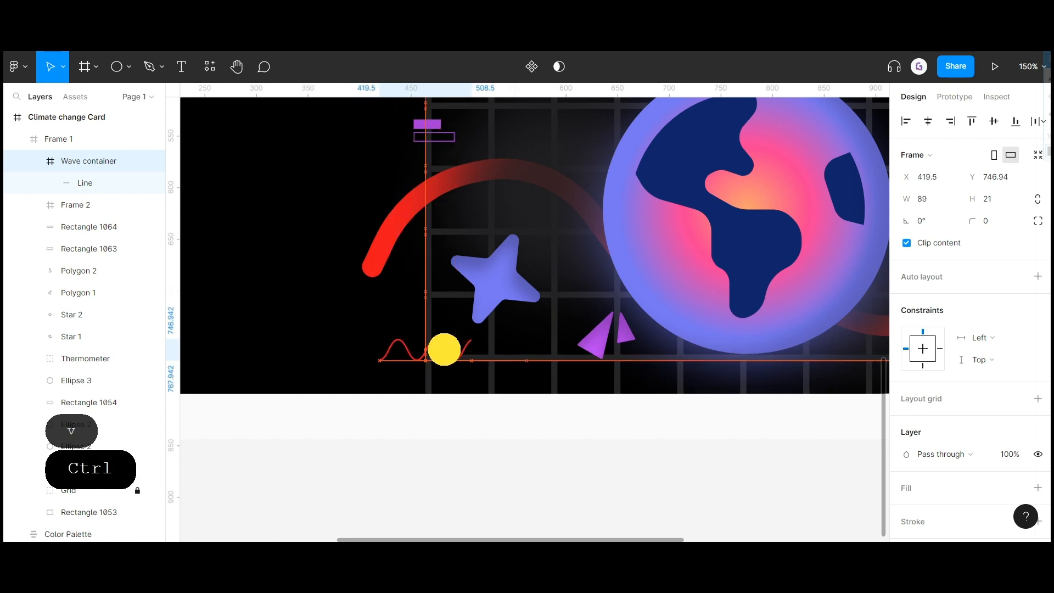
pyautogui.moveTo(492, 292); pyautogui.dragTo(496, 284)
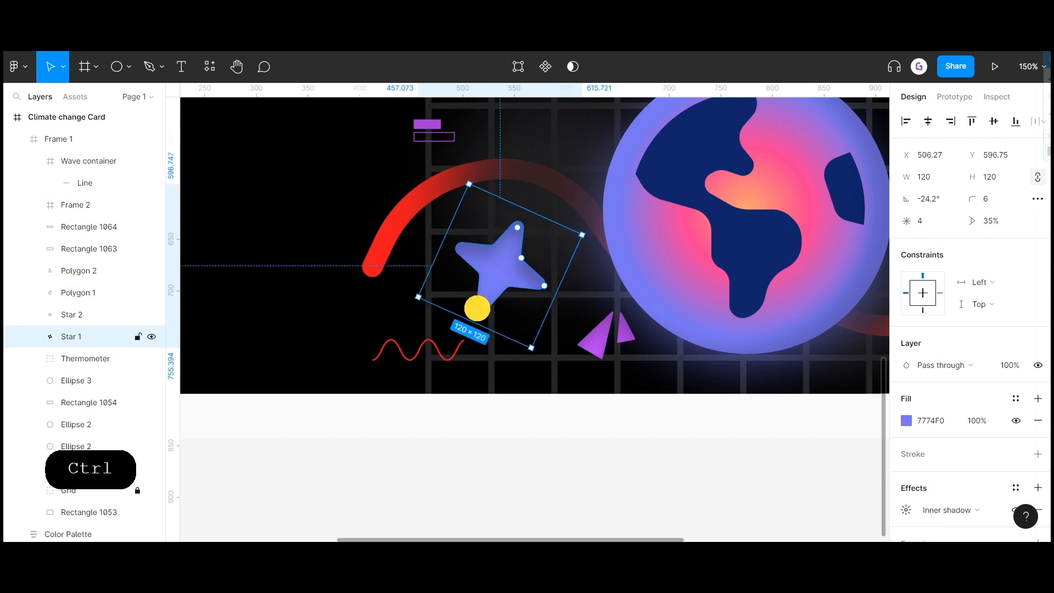
# Step: Restore the scaled wave line's stroke weight to 4
pyautogui.click(424, 354)
pyautogui.press('Return')
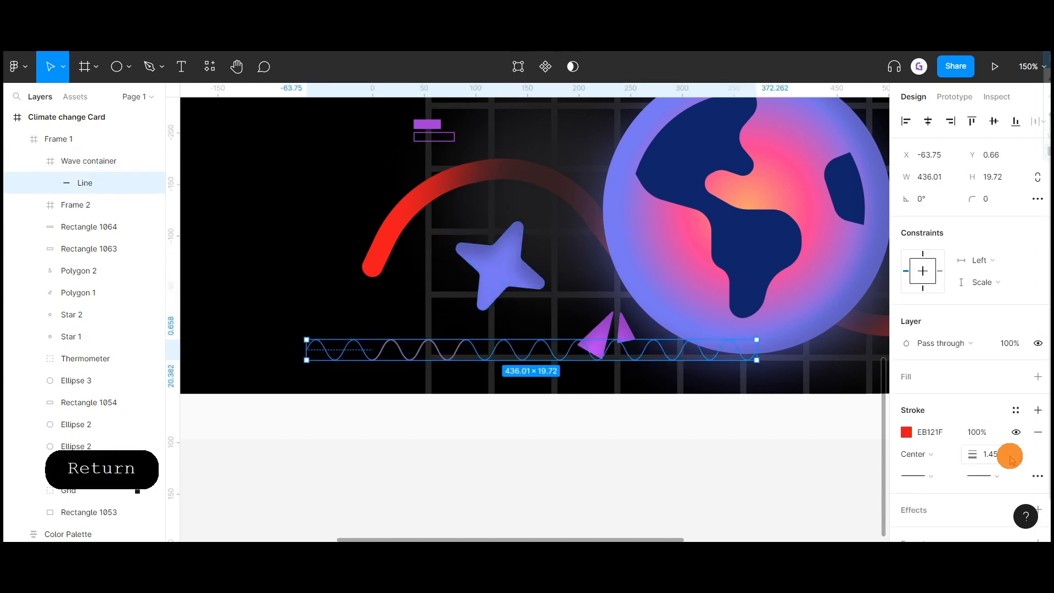
pyautogui.write('4')
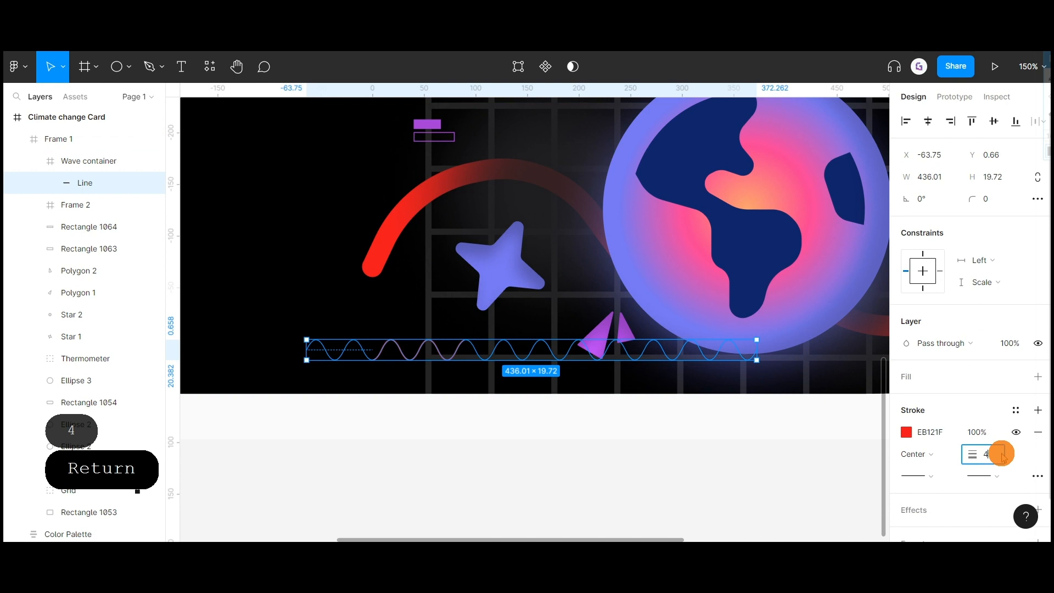
# Step: Stretch the wave line to a height of about 24, undo the extra adjustment and deselect it
pyautogui.click(455, 341)
pyautogui.moveTo(455, 340); pyautogui.dragTo(445, 366)
pyautogui.hotkey('ctrl', 'z')
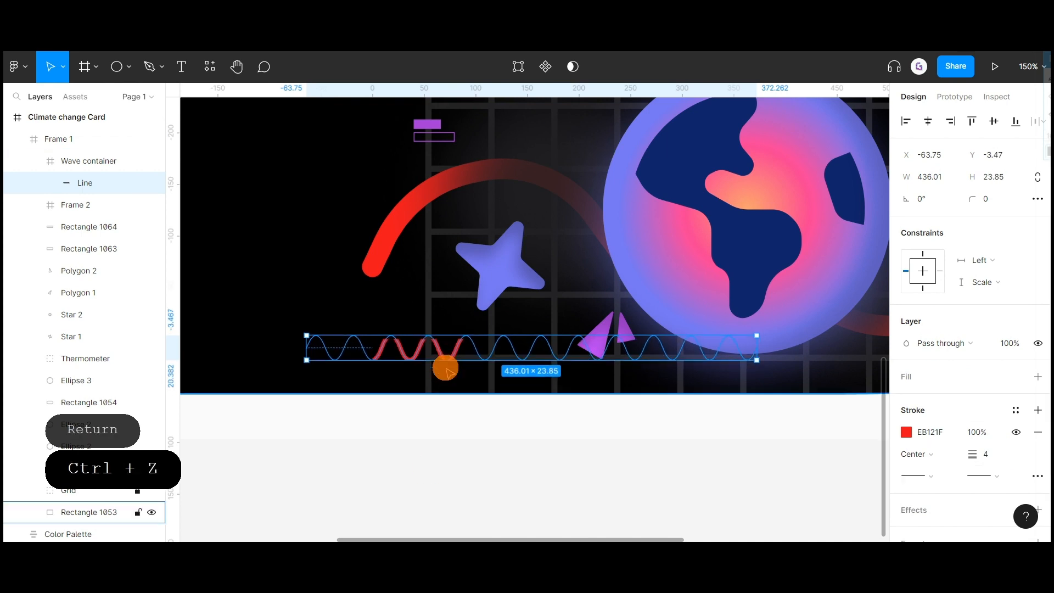
pyautogui.click(444, 440)
# Step: Toggle the wave container's content clipping off and back on, and extend its frame vertically to 89 × 34 around the full wave
pyautogui.scroll(1, 406, 377)
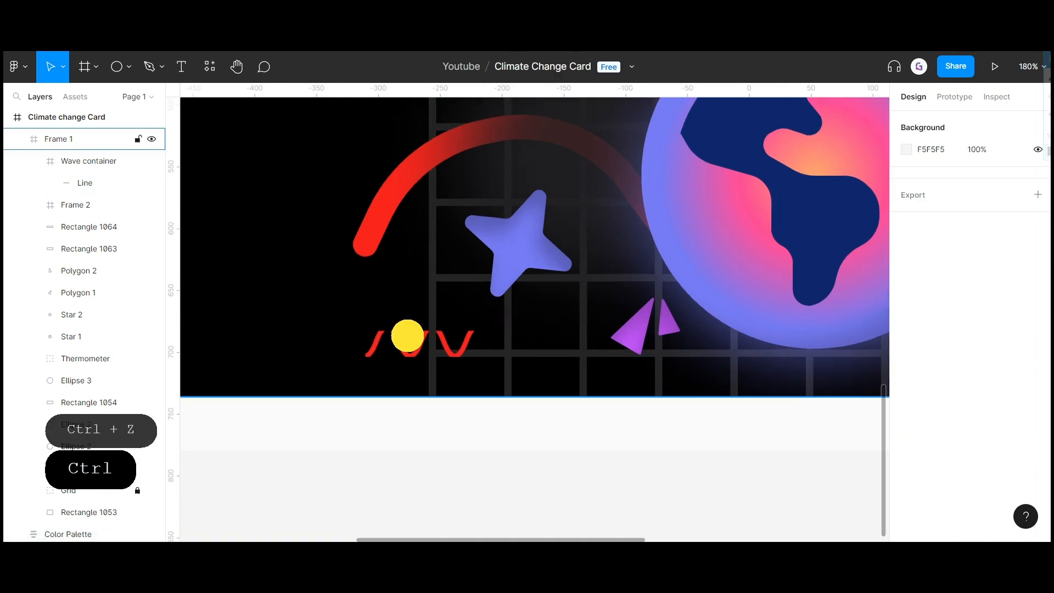
pyautogui.doubleClick(384, 346)
pyautogui.click(78, 139)
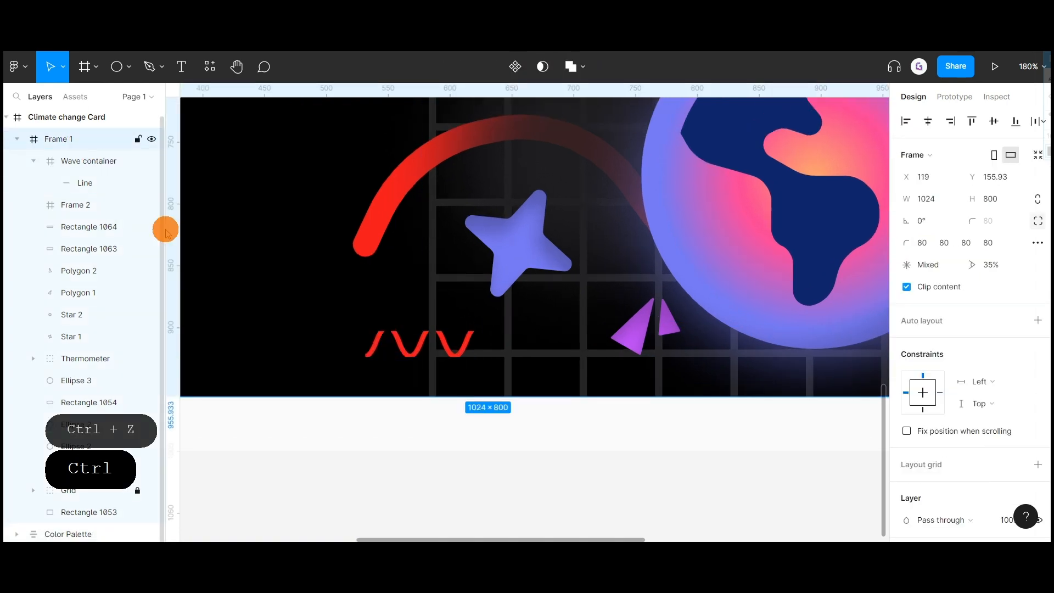
pyautogui.click(377, 344)
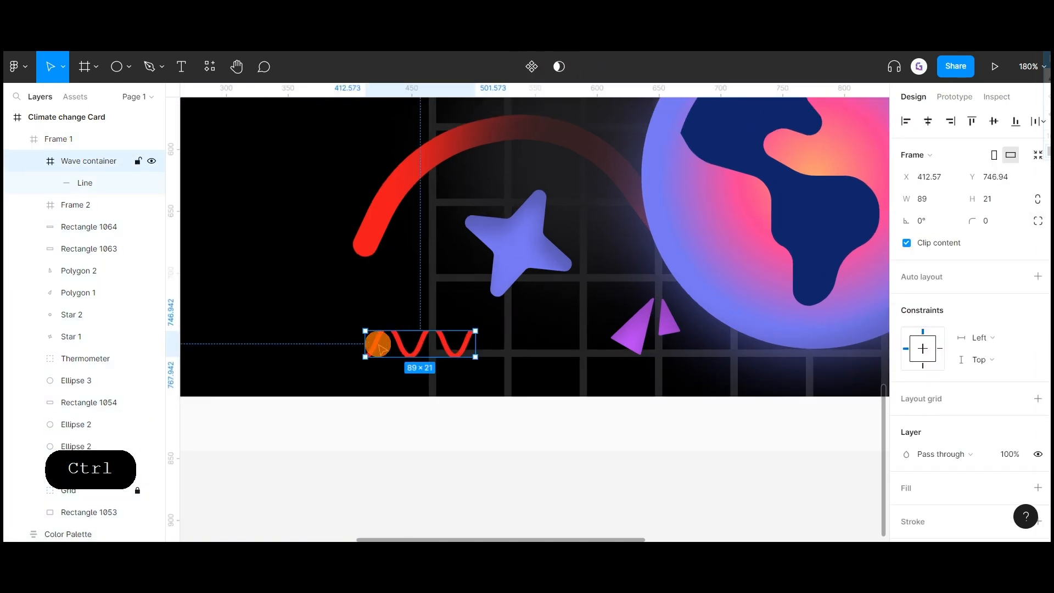
pyautogui.click(915, 244)
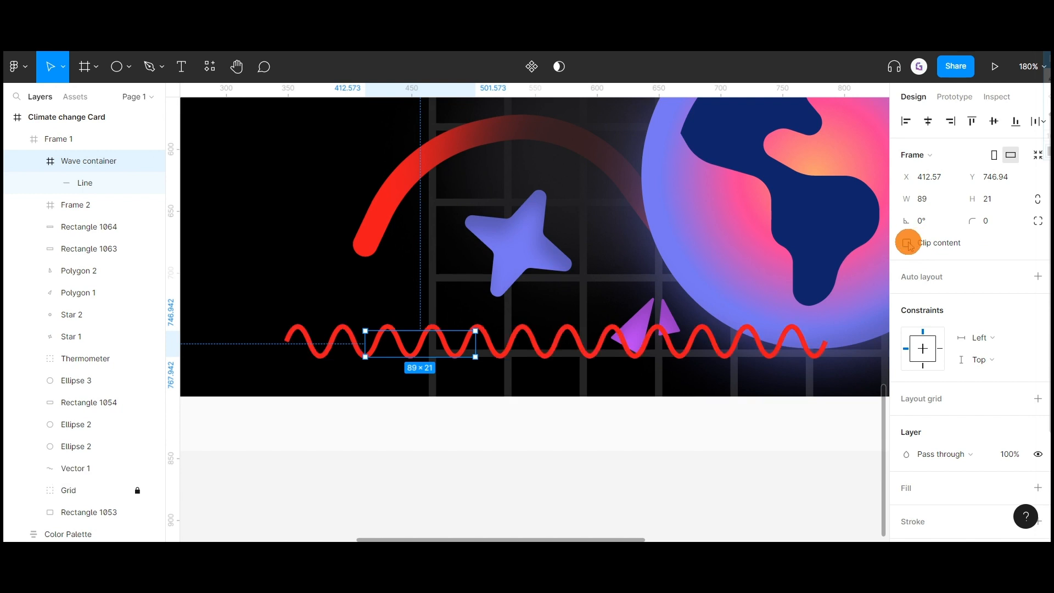
pyautogui.click(908, 242)
pyautogui.moveTo(400, 331); pyautogui.dragTo(400, 320)
pyautogui.moveTo(412, 357); pyautogui.dragTo(410, 363)
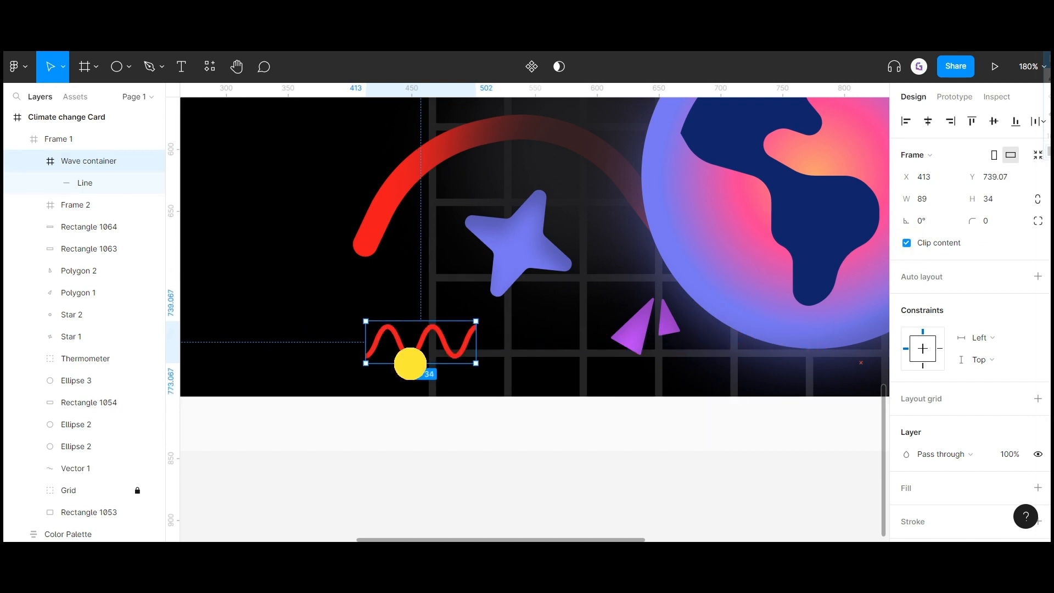
pyautogui.click(461, 435)
# Step: Widen the wave container to 107 and flatten it to a height of 16
pyautogui.scroll(-5, 461, 433)
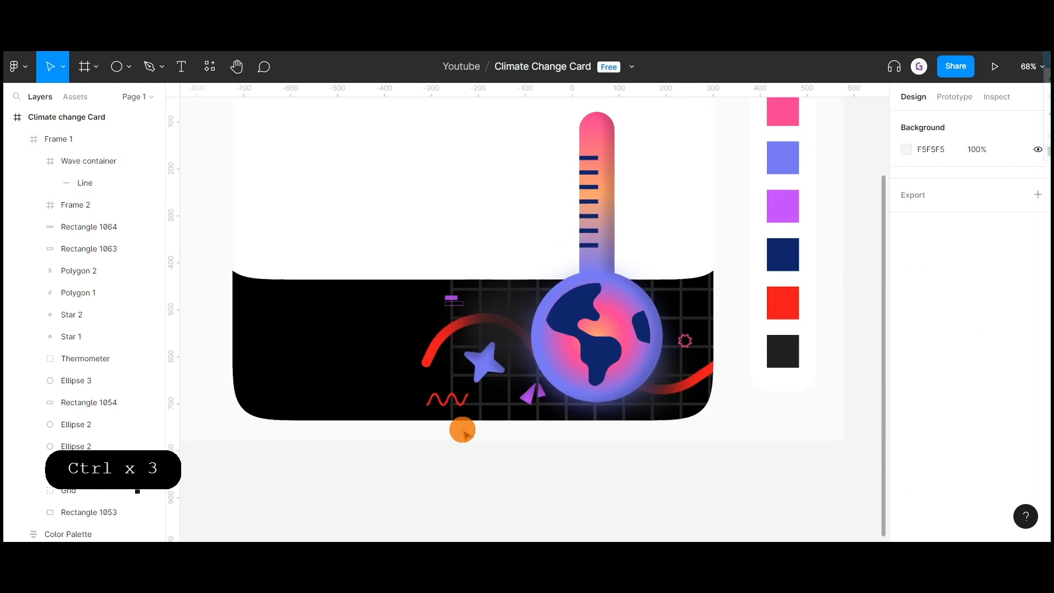
pyautogui.click(445, 405)
pyautogui.click(446, 405)
pyautogui.scroll(5, 456, 404)
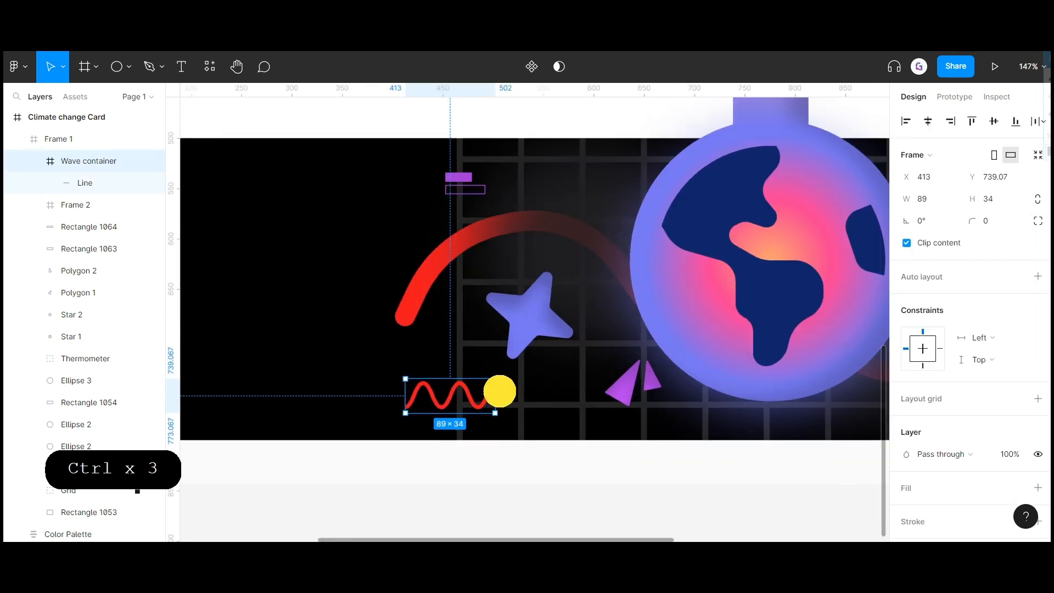
pyautogui.moveTo(508, 395)
pyautogui.mouseDown()
pyautogui.moveTo(518, 395)
pyautogui.moveTo(469, 407)
pyautogui.mouseUp()
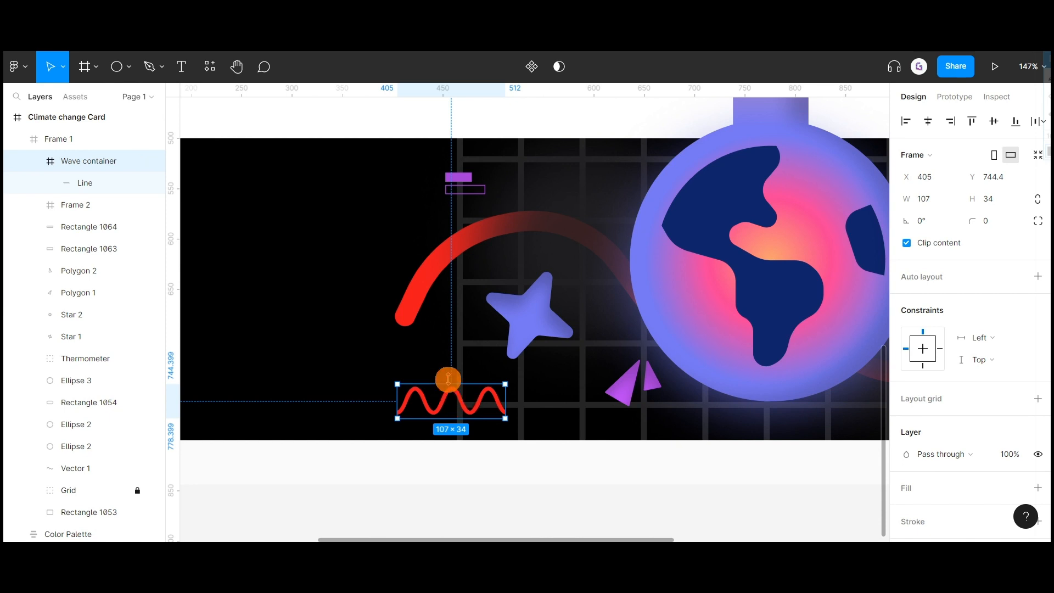
pyautogui.moveTo(448, 379); pyautogui.dragTo(455, 403)
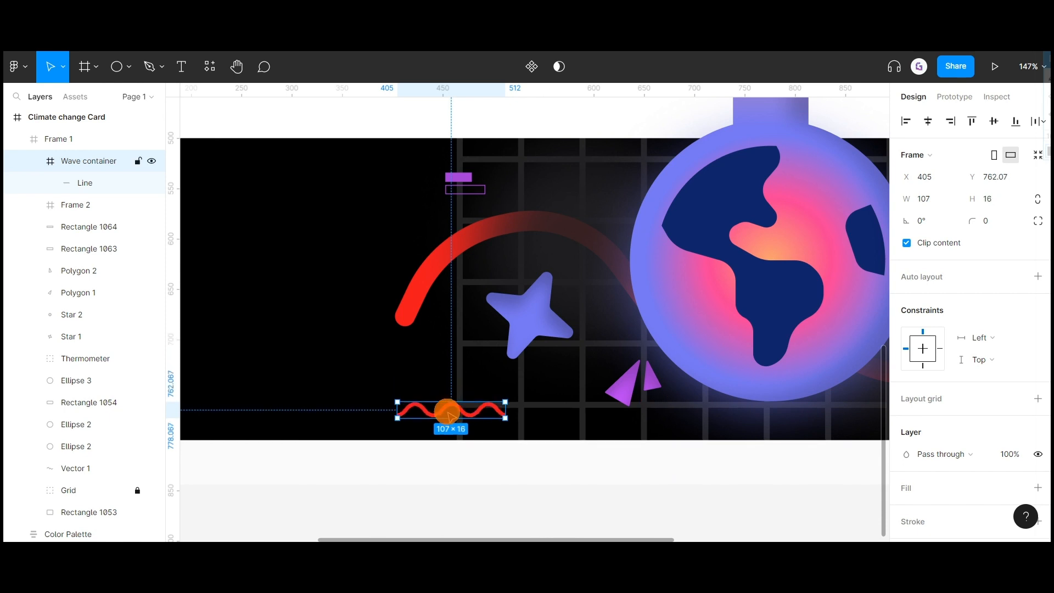
# Step: Reduce the flattened wave container to 87 × 14 and place it below the blue star near the card's lower edge
pyautogui.moveTo(450, 401)
pyautogui.mouseDown()
pyautogui.moveTo(469, 405)
pyautogui.moveTo(416, 401)
pyautogui.moveTo(448, 401)
pyautogui.mouseUp()
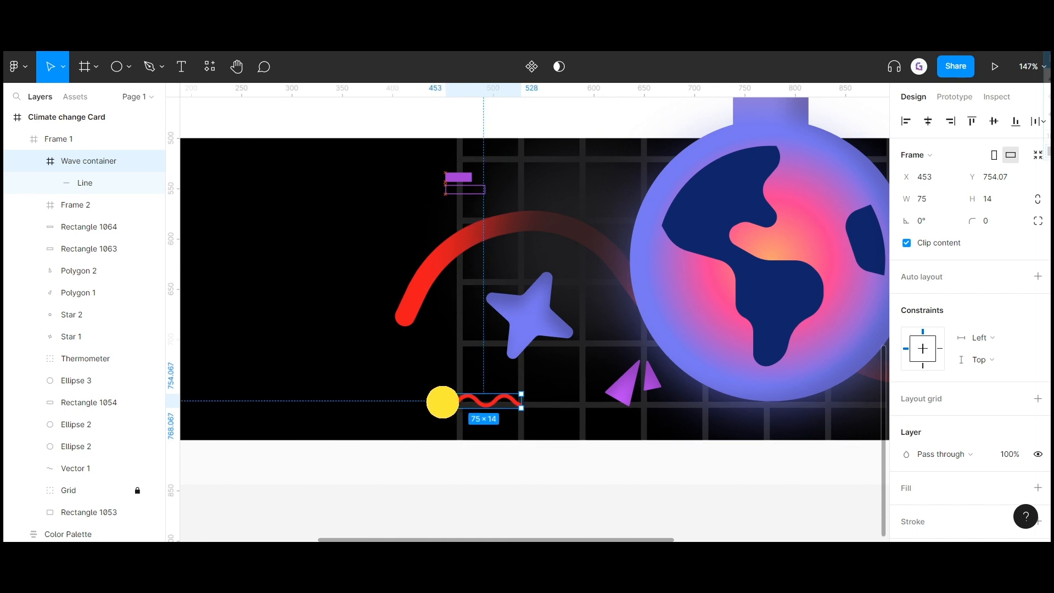
pyautogui.doubleClick(523, 400)
pyautogui.hotkey('ctrl', 'z')
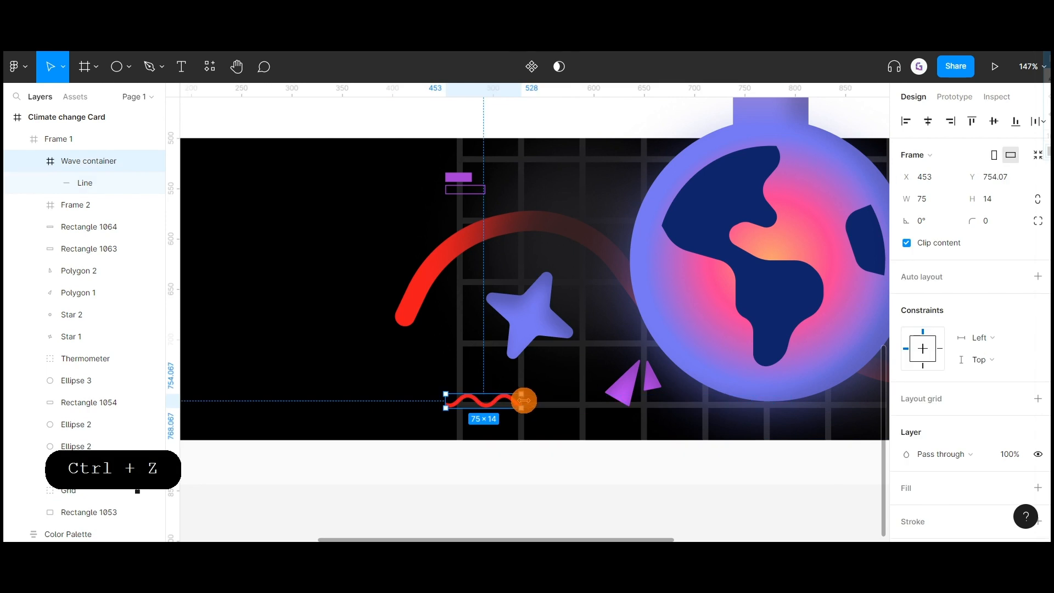
pyautogui.moveTo(522, 401); pyautogui.dragTo(482, 400)
pyautogui.click(480, 468)
pyautogui.scroll(-5, 480, 468)
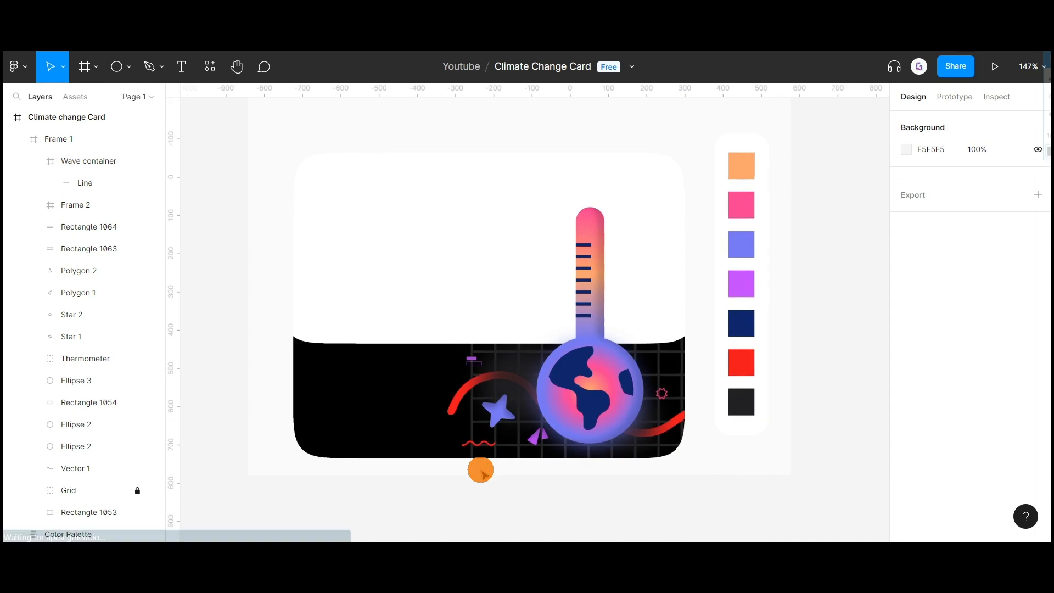
pyautogui.keyDown('ctrl'); pyautogui.click(468, 444); pyautogui.keyUp('ctrl')
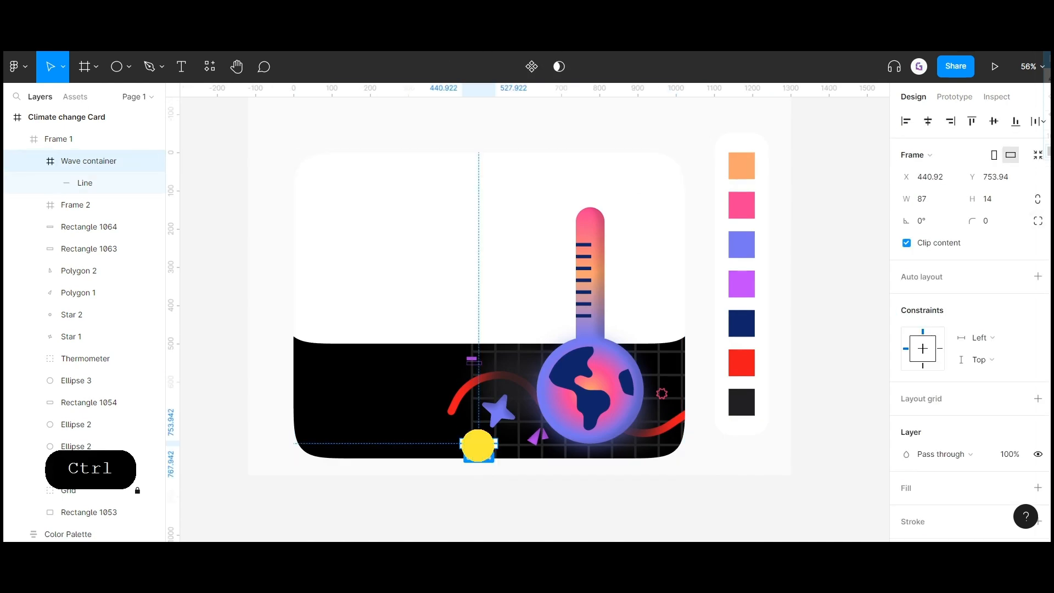
pyautogui.click(499, 475)
pyautogui.scroll(-3, 499, 475)
pyautogui.moveTo(532, 489); pyautogui.dragTo(505, 457)
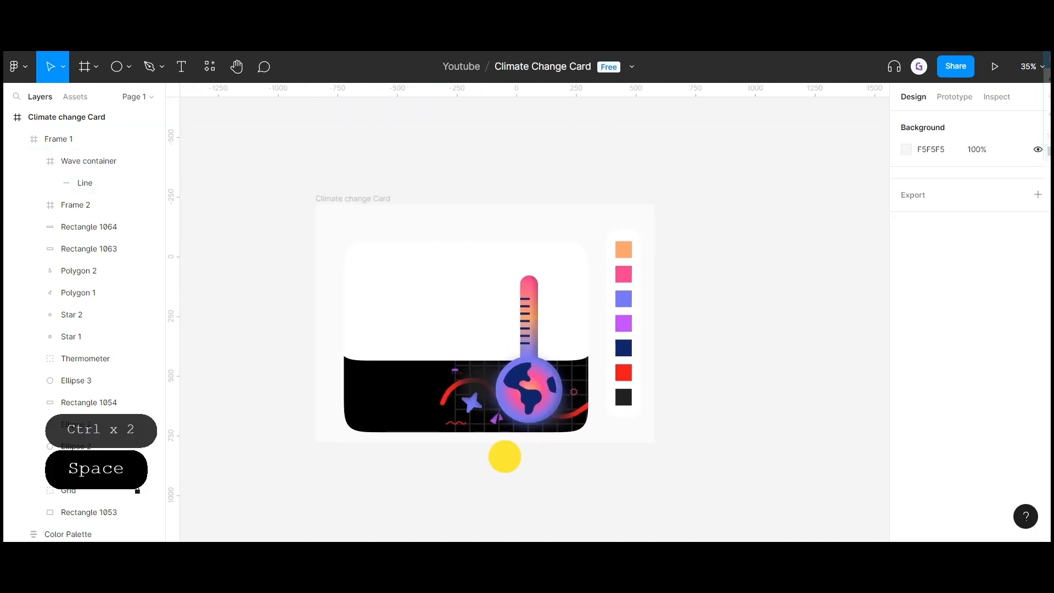
pyautogui.scroll(2, 501, 452)
pyautogui.click(483, 361)
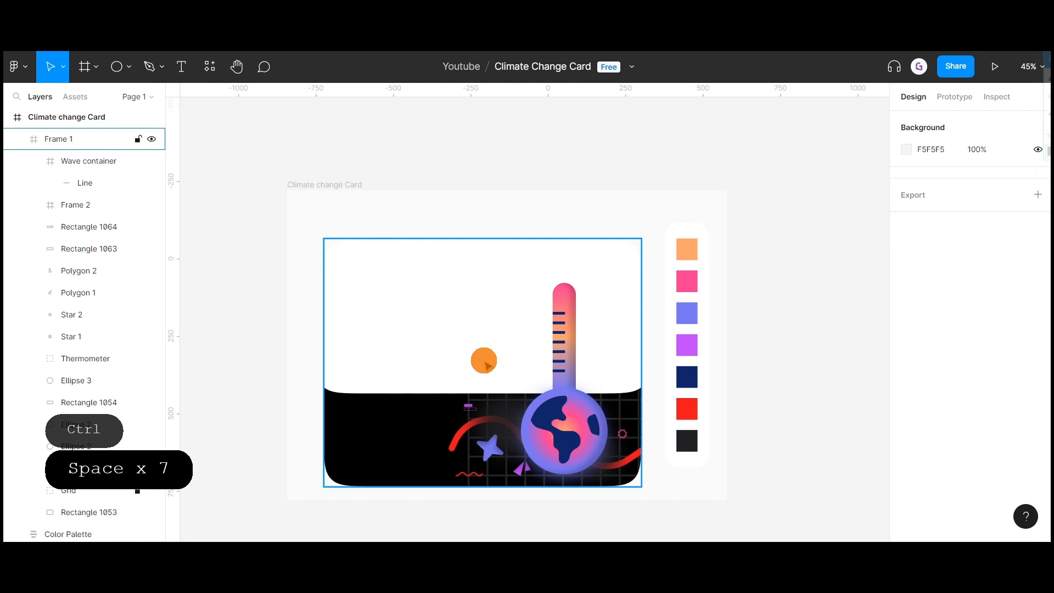
# Step: Add the two-line text "There is no" / "Planet B" in the upper-left area of the white card section
pyautogui.press('t')
pyautogui.press('t')
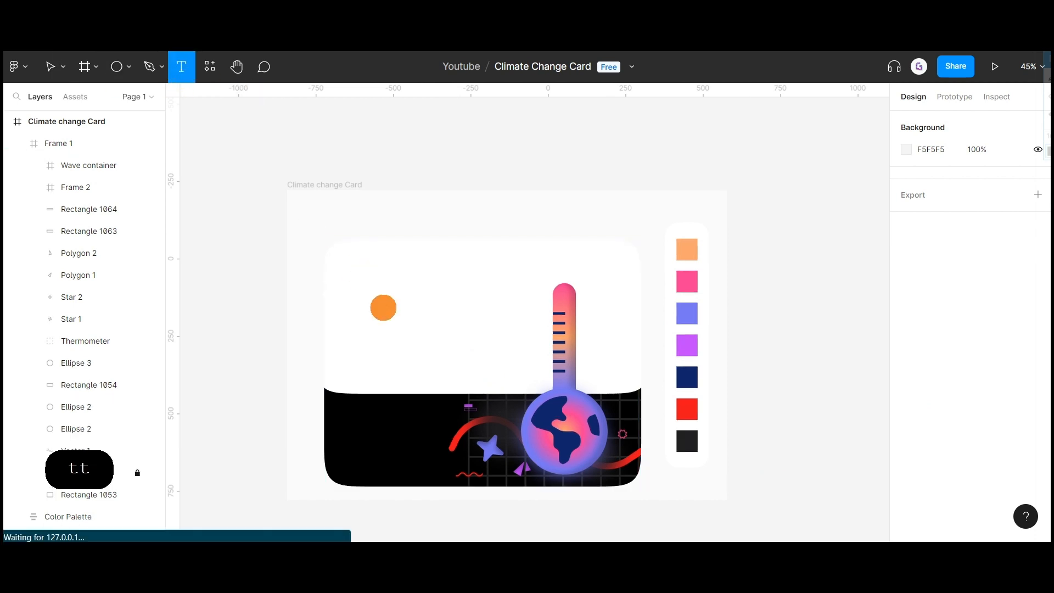
pyautogui.click(357, 277)
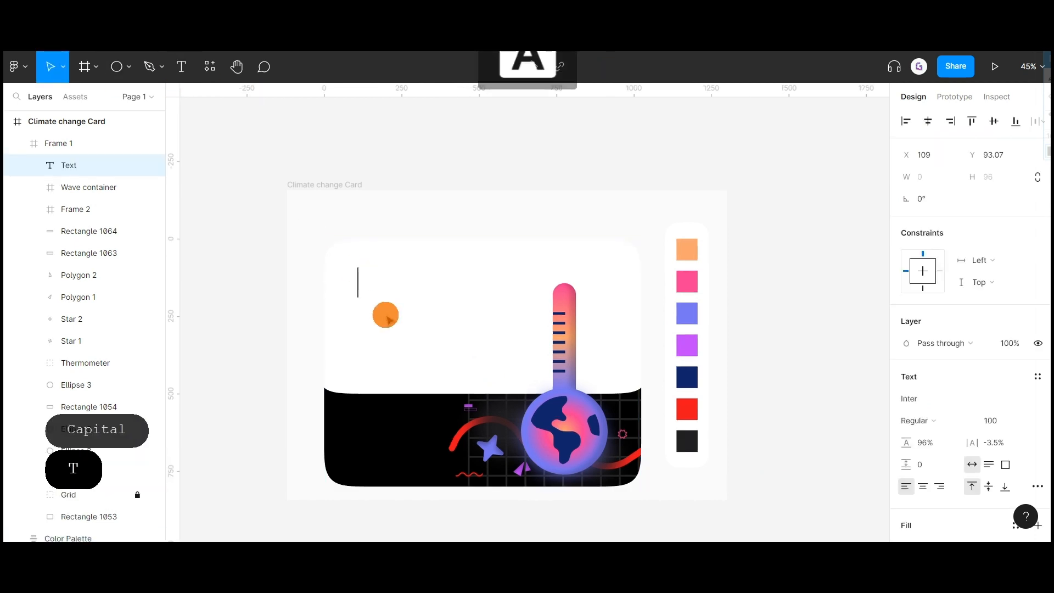
pyautogui.write('Thw')
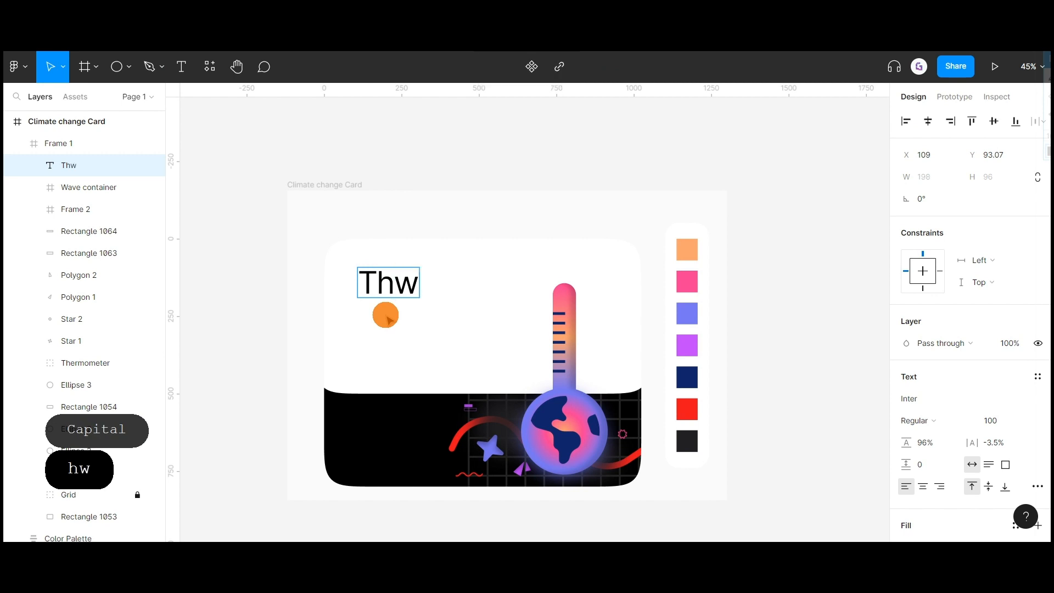
pyautogui.press('BackSpace')
pyautogui.write('ere is')
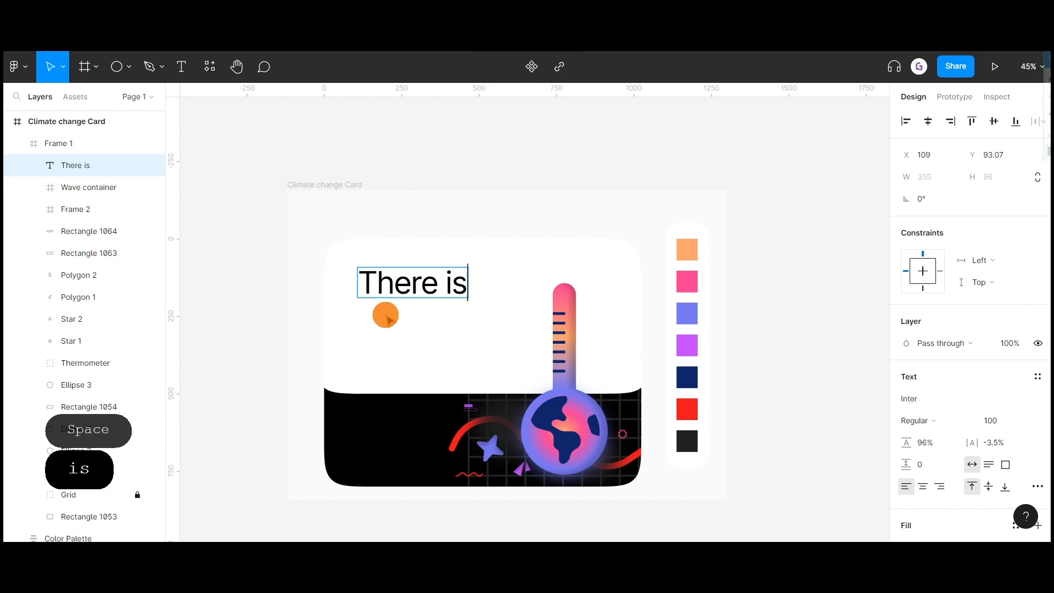
pyautogui.write(' no')
pyautogui.press('Return')
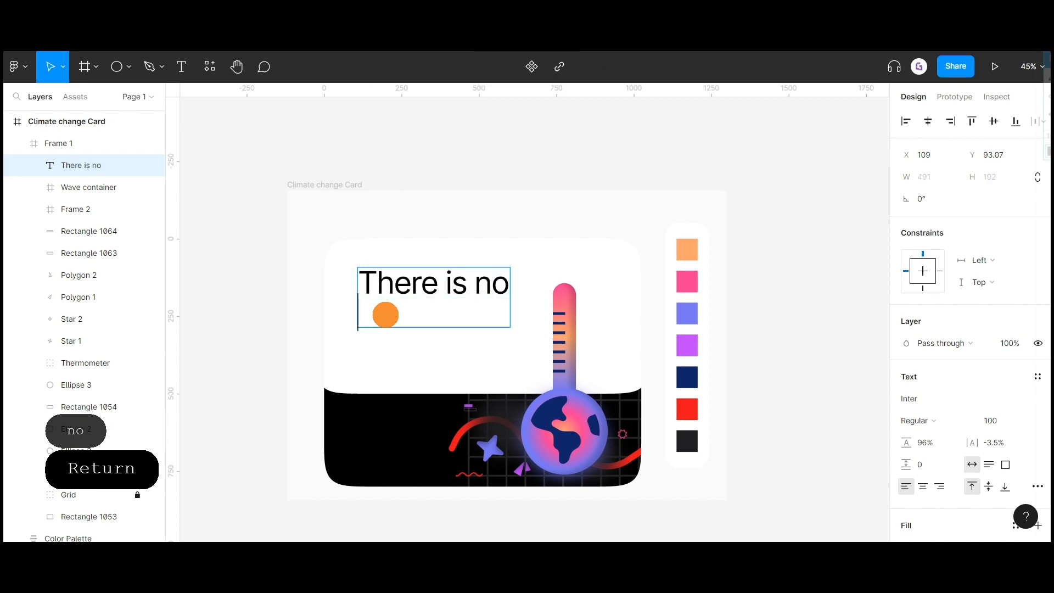
pyautogui.write('Plane')
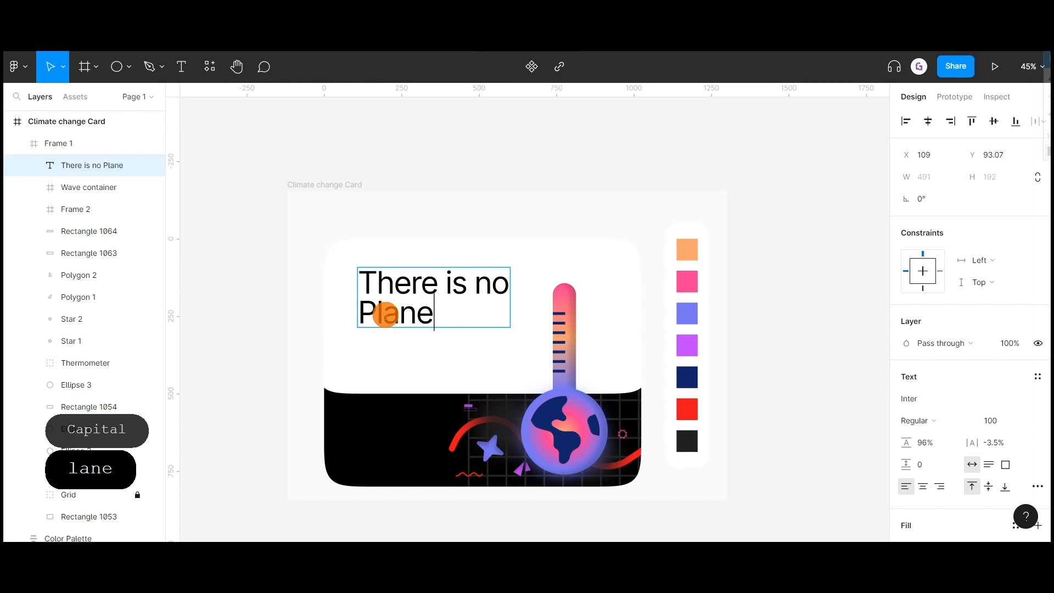
pyautogui.write('t B')
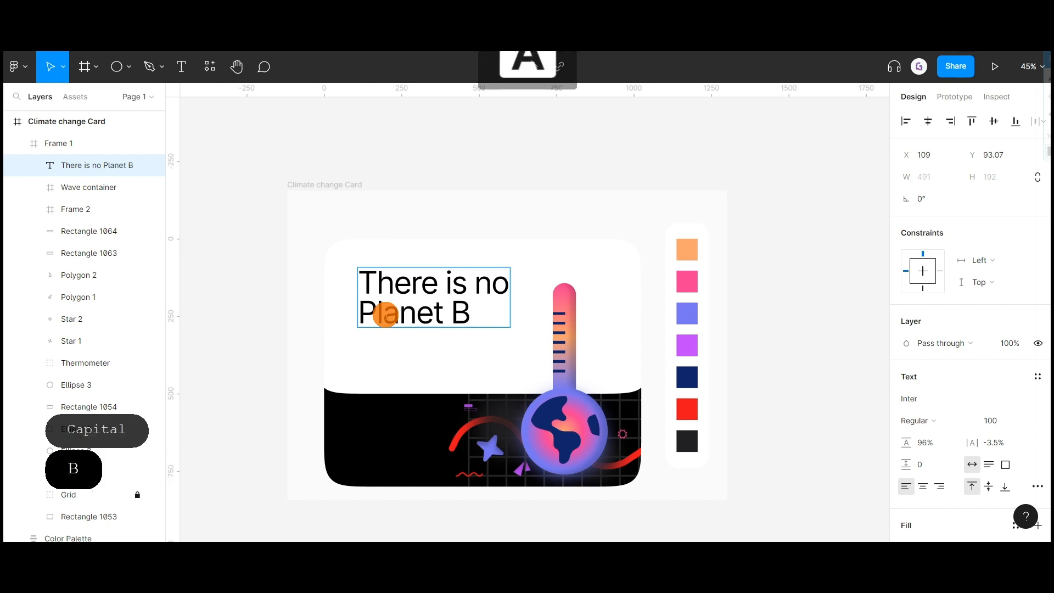
pyautogui.press('Escape')
# Step: Move the heading to about X 114, Y 150 and set its font size to 100
pyautogui.moveTo(401, 301); pyautogui.dragTo(400, 309)
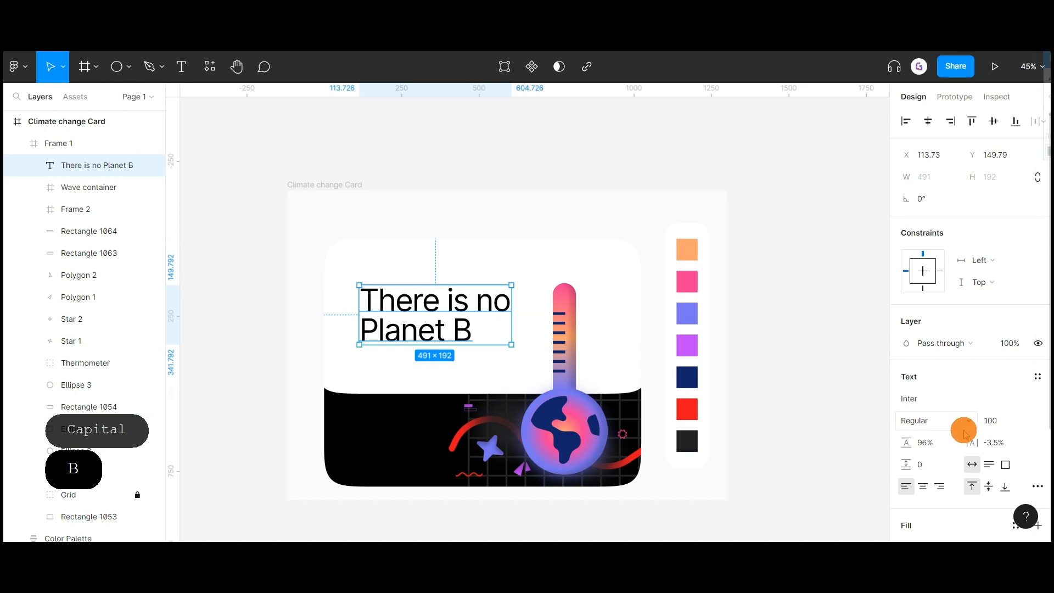
pyautogui.click(990, 423)
pyautogui.write('100')
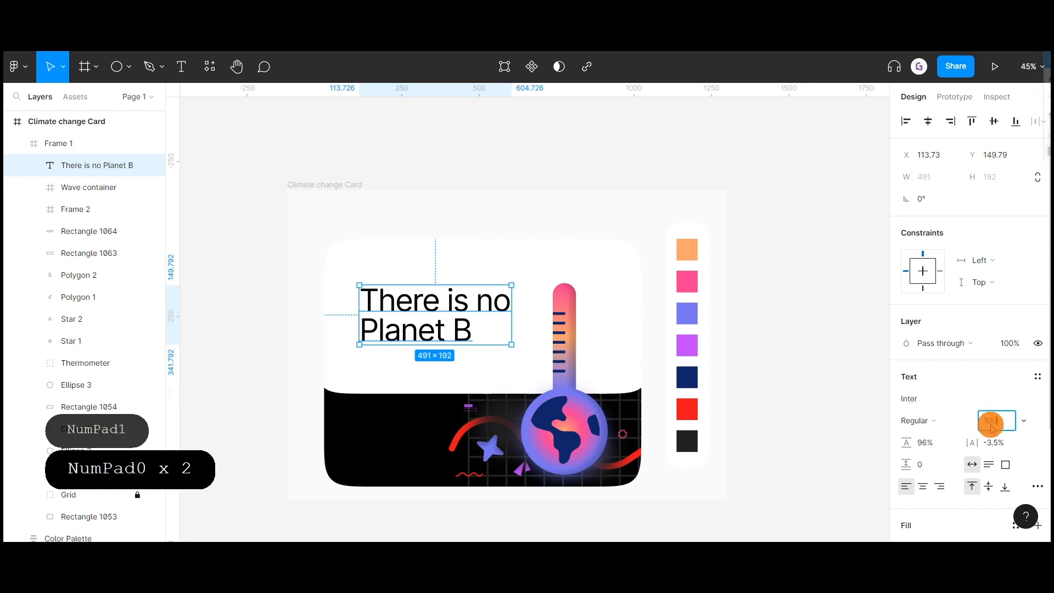
pyautogui.press('Return')
# Step: Set the heading's first line, "There is no", to Medium weight
pyautogui.doubleClick(372, 298)
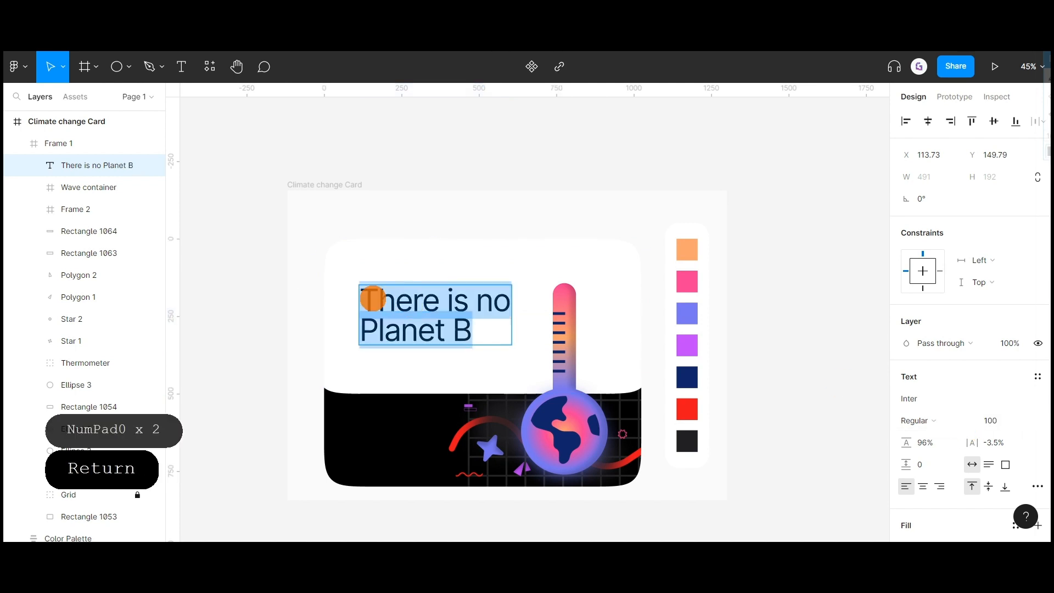
pyautogui.moveTo(360, 291); pyautogui.dragTo(531, 301)
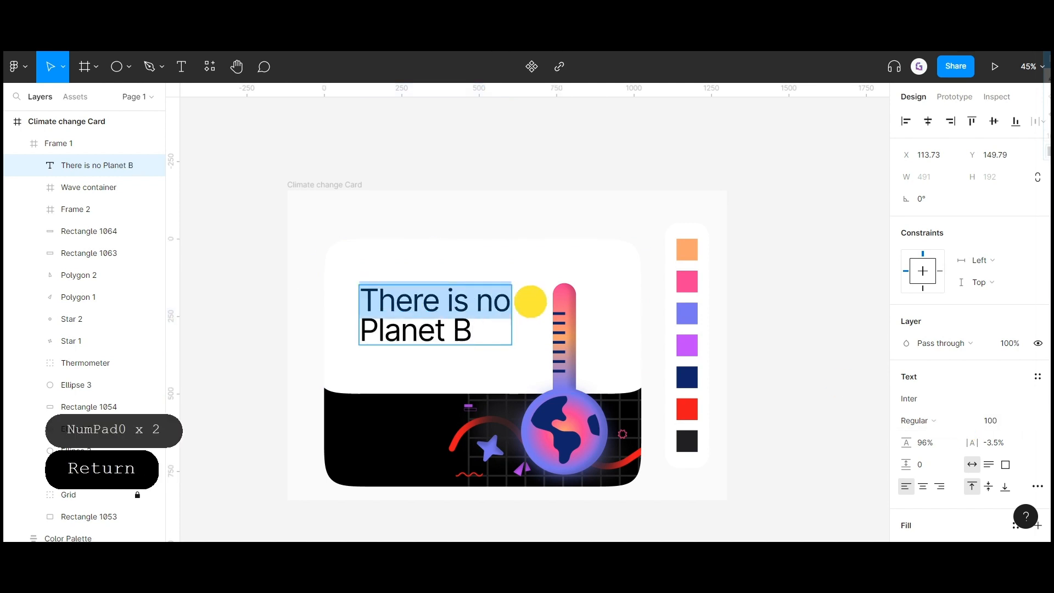
pyautogui.click(940, 423)
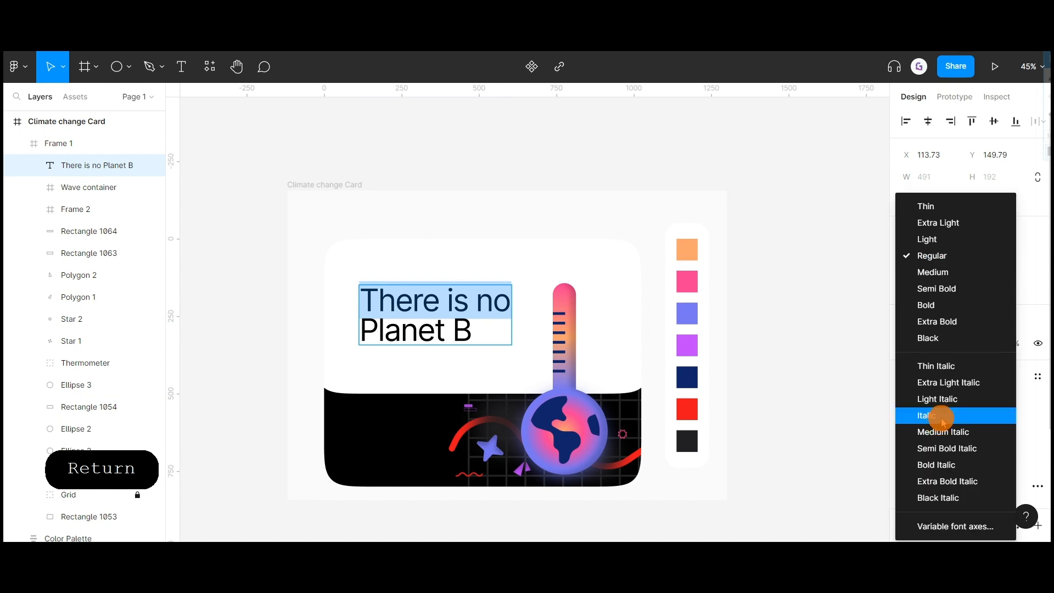
pyautogui.click(950, 271)
pyautogui.click(470, 300)
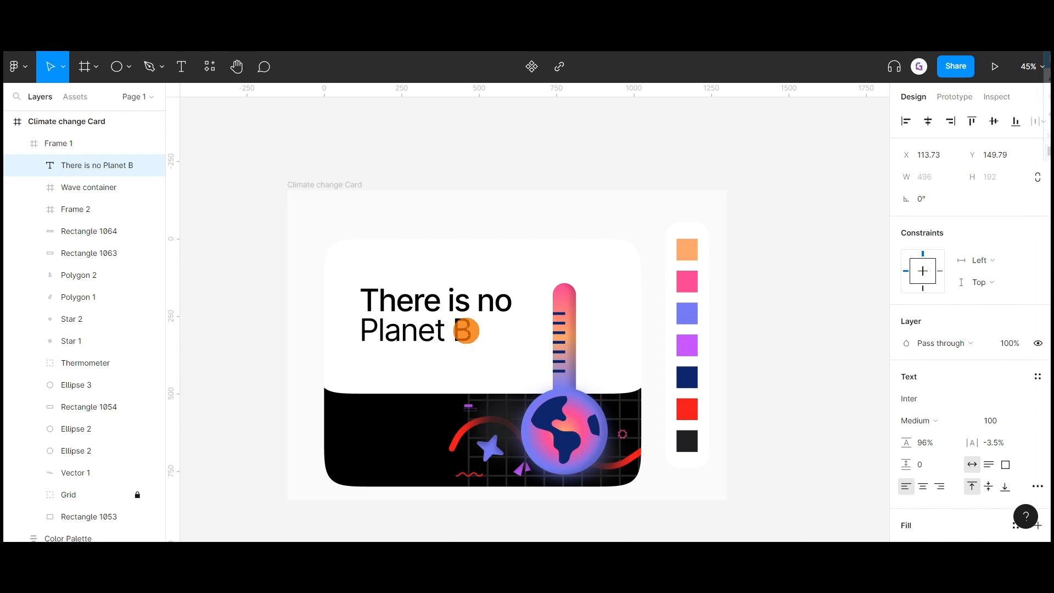
# Step: Change the font of the heading's second line, "Planet B", to Merriweather
pyautogui.moveTo(466, 331); pyautogui.dragTo(356, 336)
pyautogui.click(927, 401)
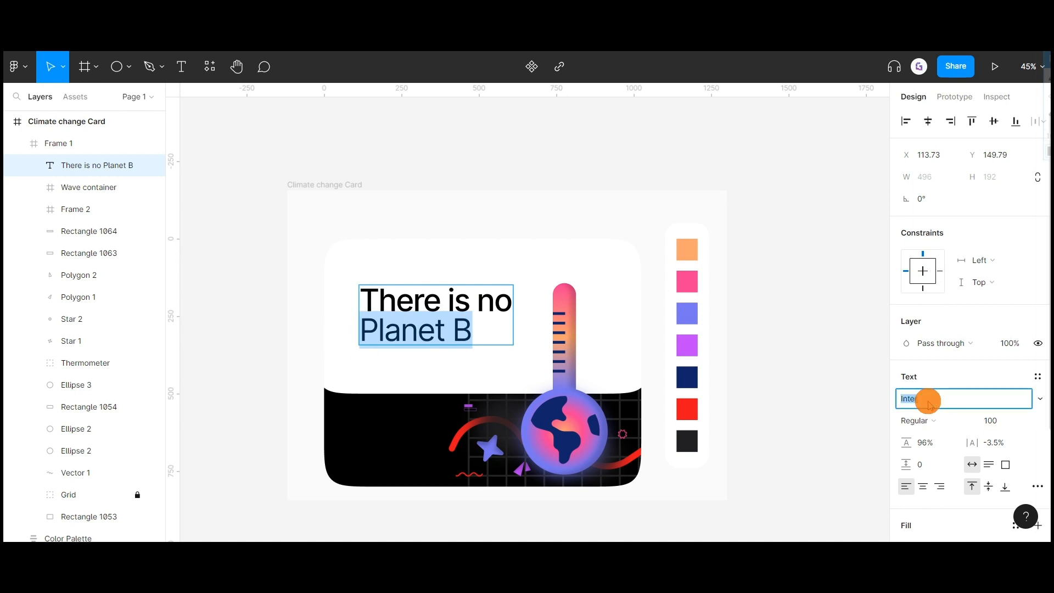
pyautogui.write('M')
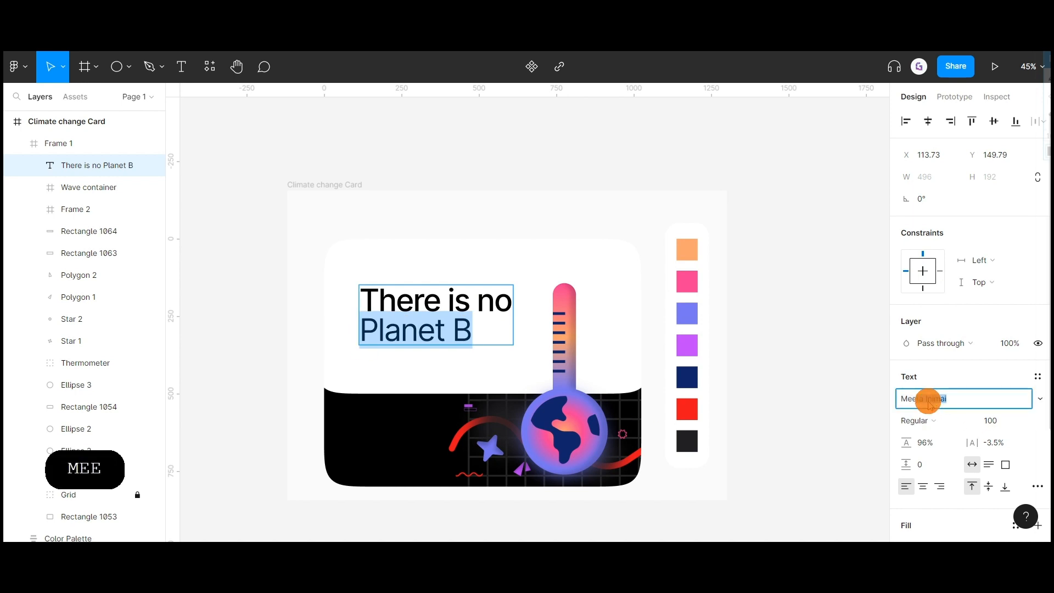
pyautogui.write('ee')
pyautogui.press('BackSpace')
pyautogui.press('BackSpace')
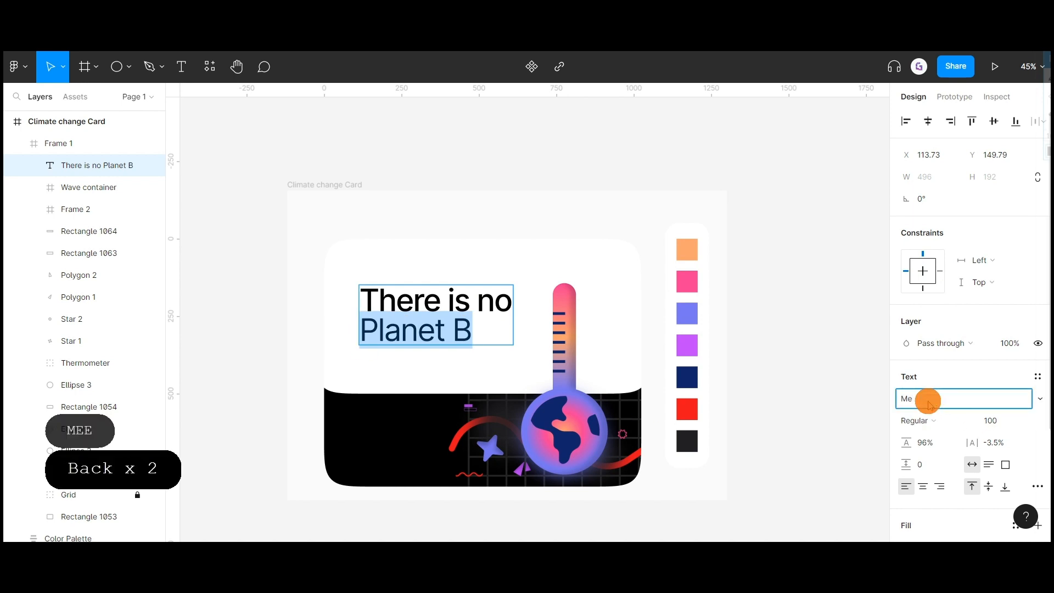
pyautogui.write('r')
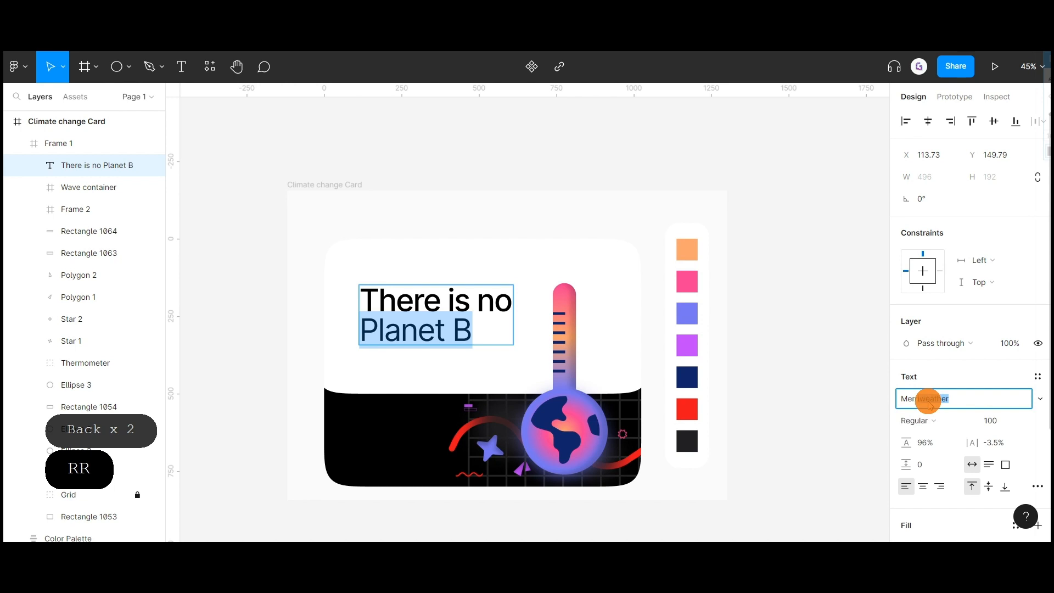
pyautogui.write('r')
pyautogui.press('Return')
# Step: Set the "Planet B" line to the Bold Italic style
pyautogui.moveTo(475, 331); pyautogui.dragTo(359, 332)
pyautogui.click(923, 420)
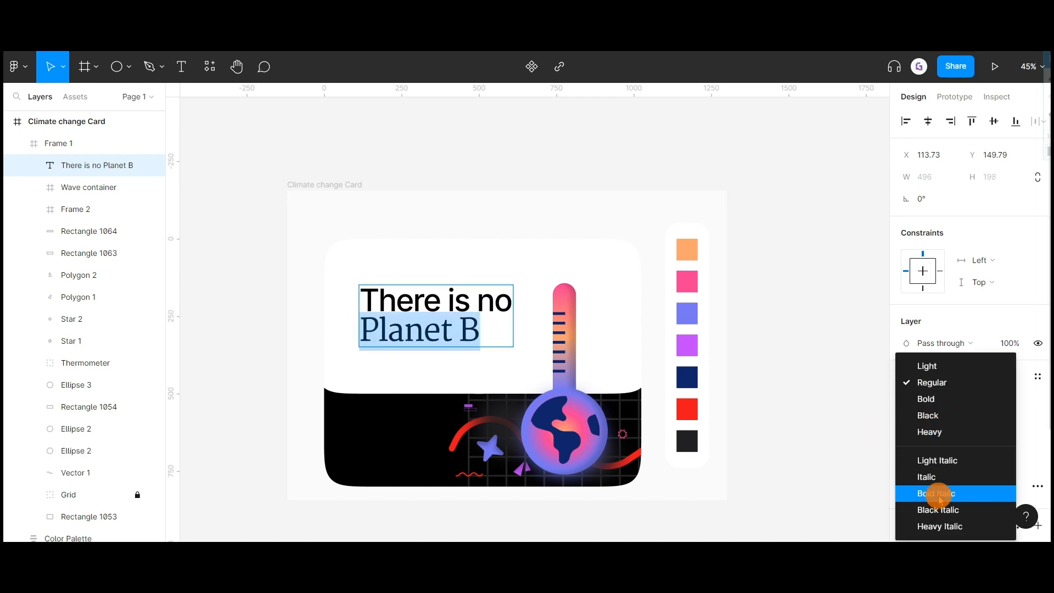
pyautogui.click(940, 492)
# Step: Set the line height of both heading lines to 96% and finish editing the text
pyautogui.moveTo(508, 357); pyautogui.dragTo(341, 291)
pyautogui.click(924, 448)
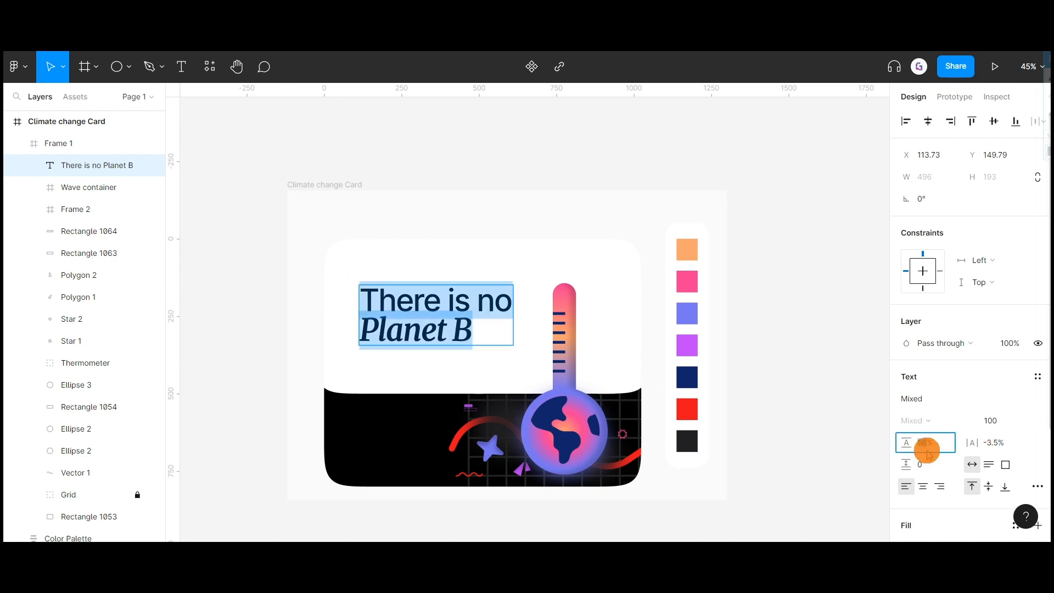
pyautogui.write('96')
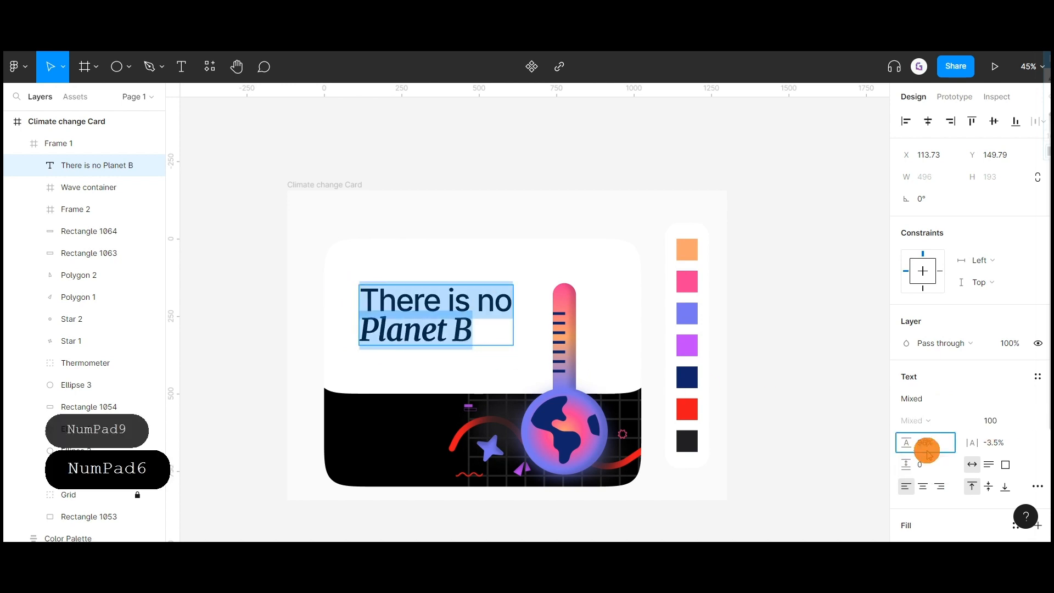
pyautogui.press('Return')
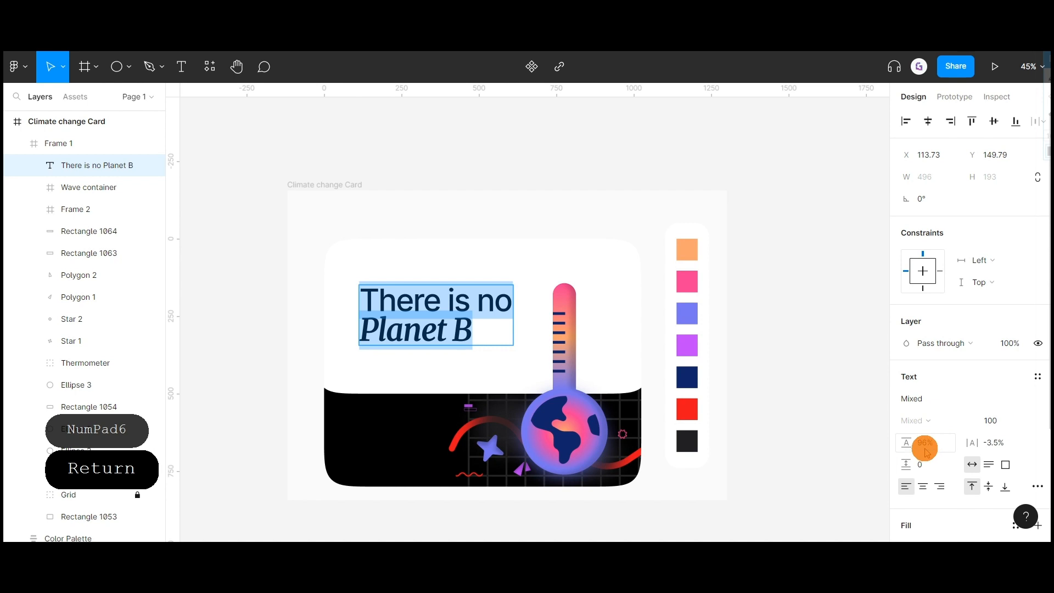
pyautogui.click(369, 287)
# Step: Nudge the heading to X 95.73, Y 112.79 within the card, checking its distances to the card edges
pyautogui.press('alt')
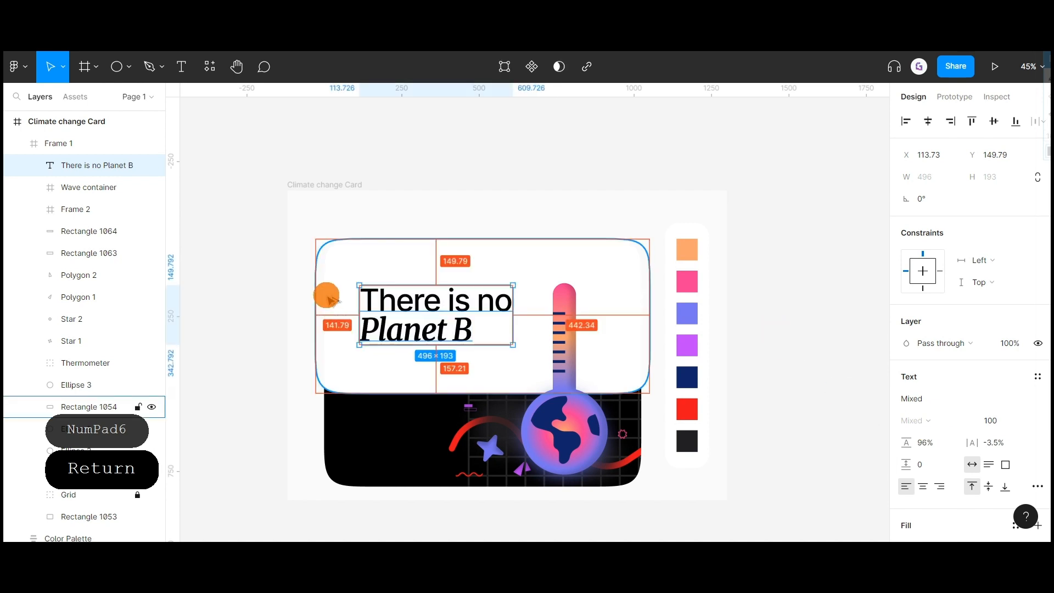
pyautogui.moveTo(330, 412)
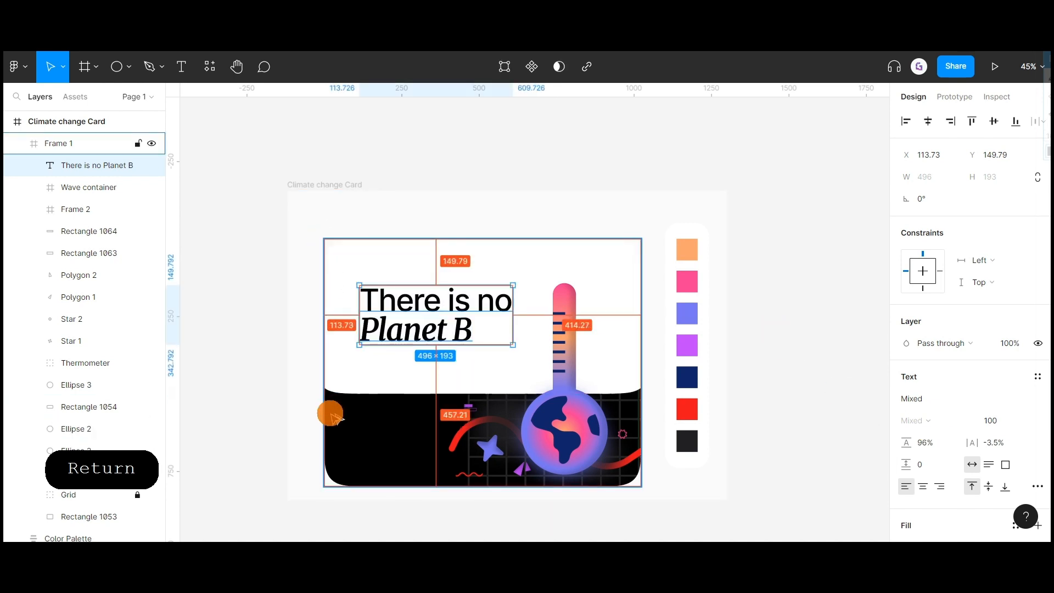
pyautogui.hotkey('alt', 'Left')
pyautogui.hotkey('alt', 'Left')
pyautogui.hotkey('alt', 'Left')
pyautogui.hotkey('alt', 'Left')
pyautogui.hotkey('alt', 'Left')
pyautogui.hotkey('alt', 'Left')
pyautogui.hotkey('alt', 'Left')
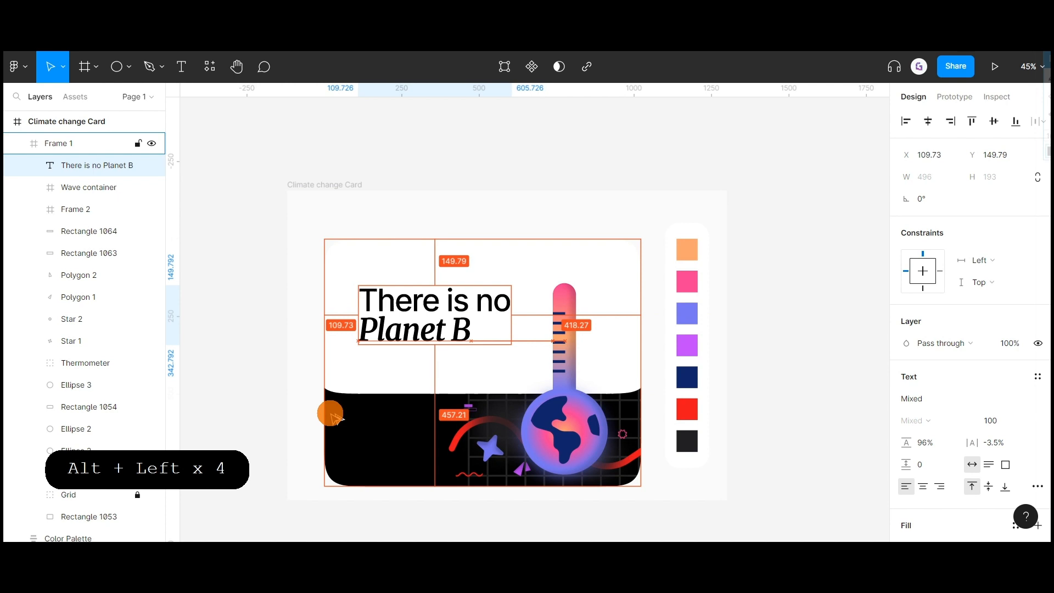
pyautogui.hotkey('alt', 'Left')
pyautogui.hotkey('alt', 'Left')
pyautogui.hotkey('alt', 'Left')
pyautogui.hotkey('alt', 'Left')
pyautogui.hotkey('alt', 'Left')
pyautogui.hotkey('alt', 'Left')
pyautogui.hotkey('alt', 'Left')
pyautogui.hotkey('alt', 'Left')
pyautogui.hotkey('alt', 'Left')
pyautogui.hotkey('alt', 'Left')
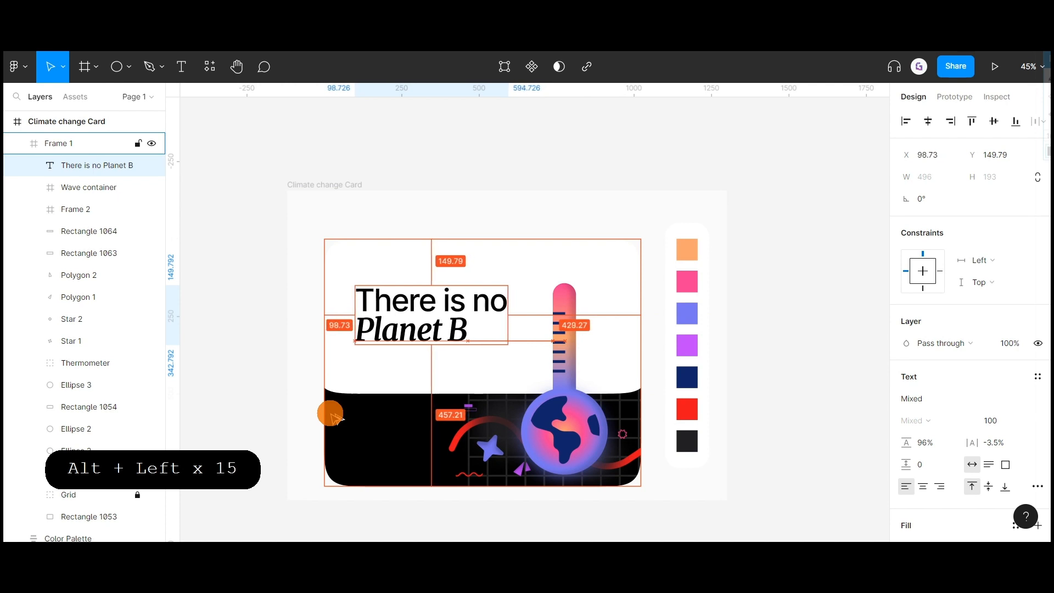
pyautogui.hotkey('alt', 'Left')
pyautogui.hotkey('alt', 'Left')
pyautogui.hotkey('alt', 'Left')
pyautogui.hotkey('alt', 'Left')
pyautogui.hotkey('alt', 'Left')
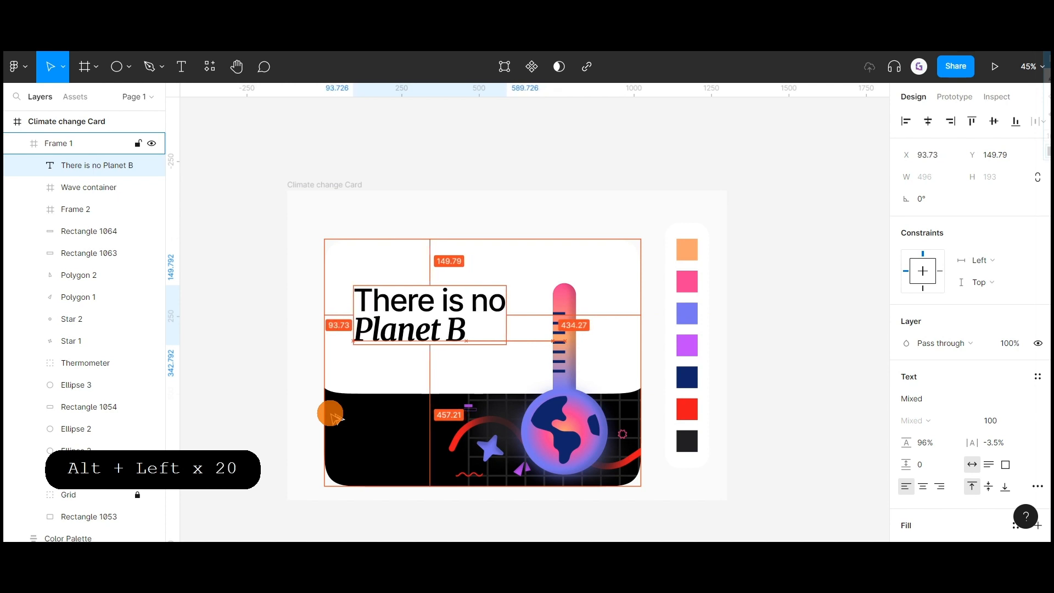
pyautogui.hotkey('alt', 'Left')
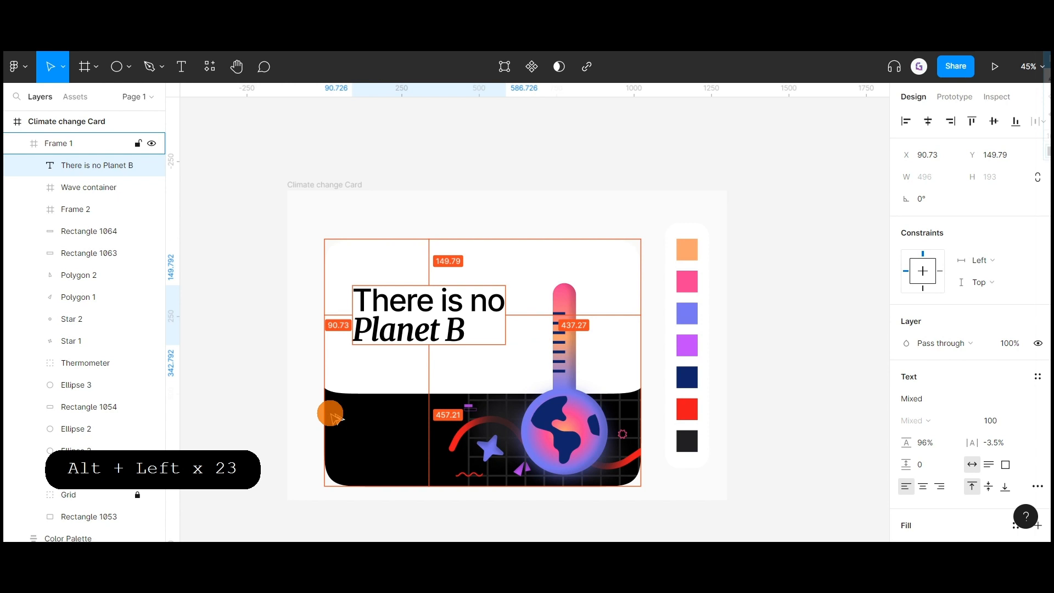
pyautogui.hotkey('alt', 'Right')
pyautogui.hotkey('alt', 'Right')
pyautogui.hotkey('alt', 'Right')
pyautogui.hotkey('alt', 'Right')
pyautogui.hotkey('alt', 'Right')
pyautogui.hotkey('alt', 'Up')
pyautogui.hotkey('alt', 'Up')
pyautogui.hotkey('alt', 'Up')
pyautogui.hotkey('alt', 'Up')
pyautogui.hotkey('alt', 'Up')
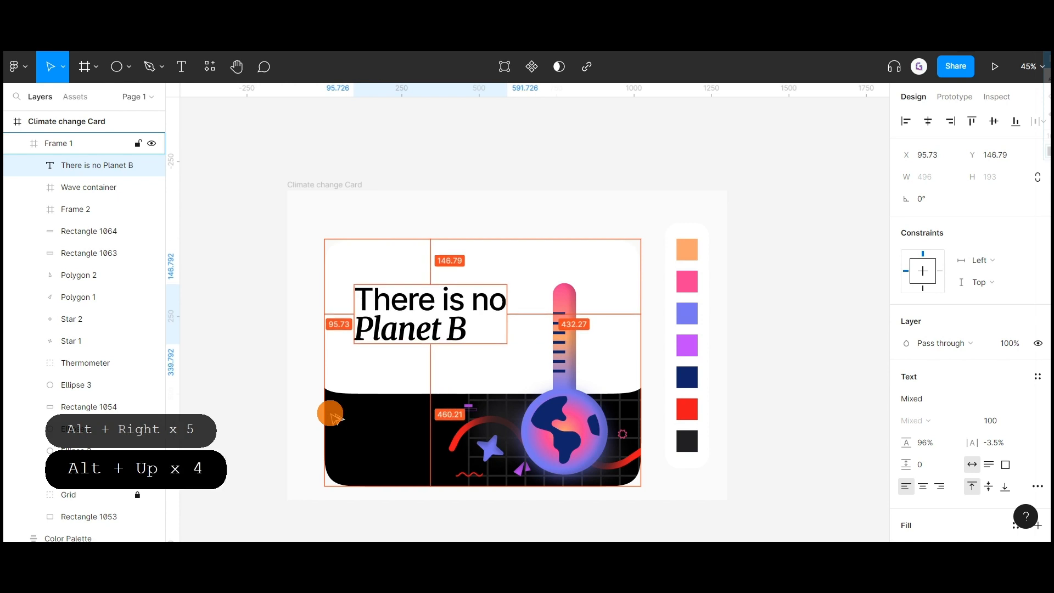
pyautogui.hotkey('alt', 'Up')
pyautogui.hotkey('alt', 'Up')
pyautogui.hotkey('alt', 'Up')
pyautogui.hotkey('alt', 'Up')
pyautogui.hotkey('alt', 'Up')
pyautogui.hotkey('alt', 'Up')
pyautogui.hotkey('alt', 'Up')
pyautogui.hotkey('alt', 'Up')
pyautogui.hotkey('alt', 'Up')
pyautogui.hotkey('alt', 'Up')
pyautogui.hotkey('alt', 'Up')
pyautogui.hotkey('alt', 'Up')
pyautogui.hotkey('alt', 'Up')
pyautogui.hotkey('alt', 'Up')
pyautogui.hotkey('alt', 'Up')
pyautogui.hotkey('alt', 'Up')
pyautogui.hotkey('alt', 'Up')
pyautogui.hotkey('alt', 'Up')
pyautogui.hotkey('alt', 'Up')
pyautogui.hotkey('alt', 'Up')
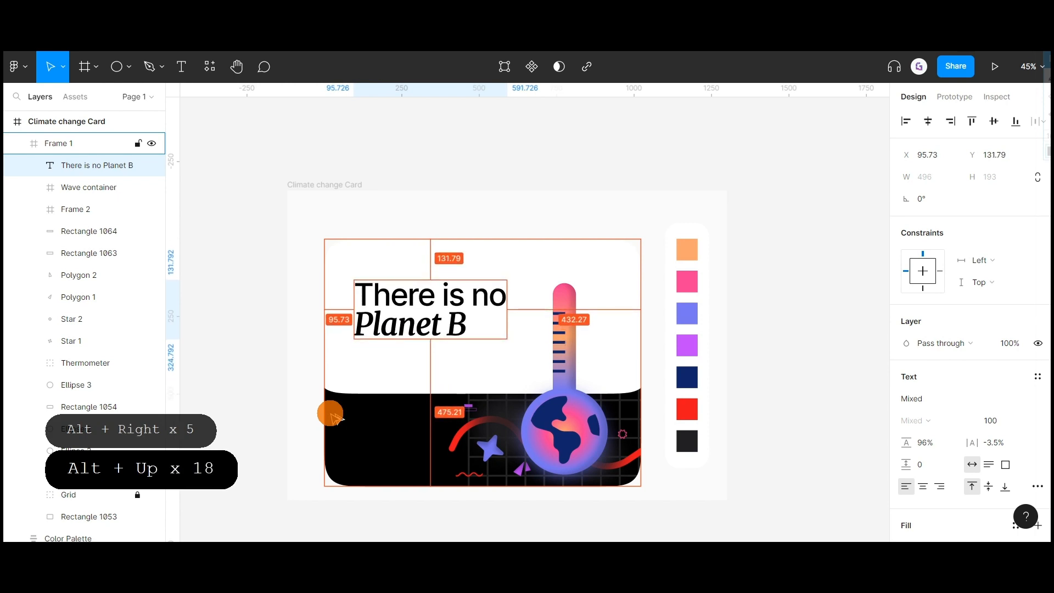
pyautogui.hotkey('alt', 'Up')
pyautogui.hotkey('alt', 'Up')
pyautogui.hotkey('alt', 'Up')
pyautogui.hotkey('alt', 'Up')
pyautogui.hotkey('alt', 'Up')
pyautogui.hotkey('alt', 'Up')
pyautogui.hotkey('alt', 'Up')
pyautogui.hotkey('alt', 'Up')
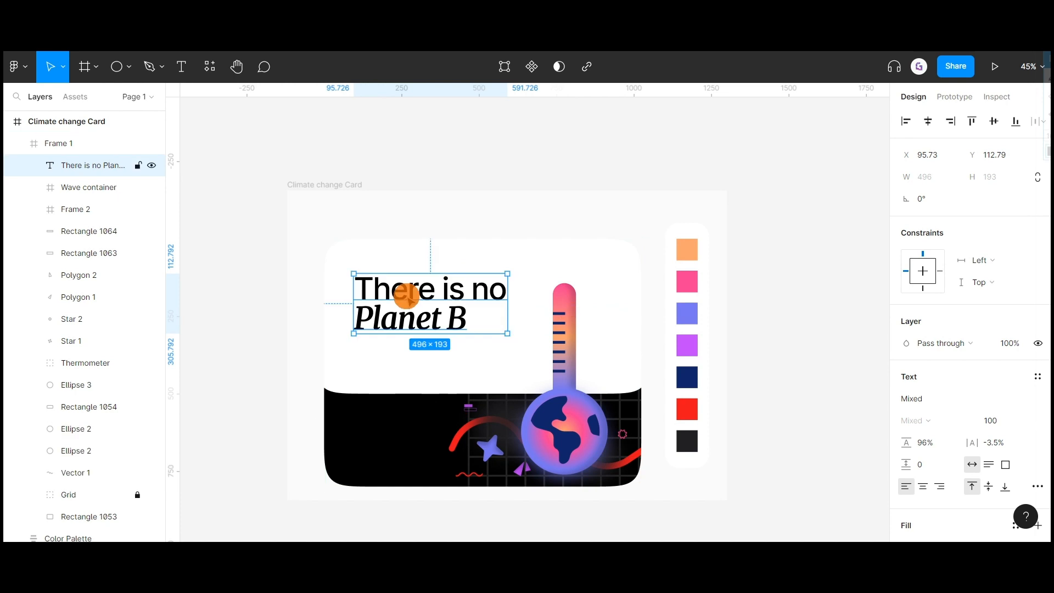
# Step: Duplicate the heading below the original, at X 221.92, Y 320, and delete the copied wording
pyautogui.moveTo(405, 294); pyautogui.dragTo(484, 380)
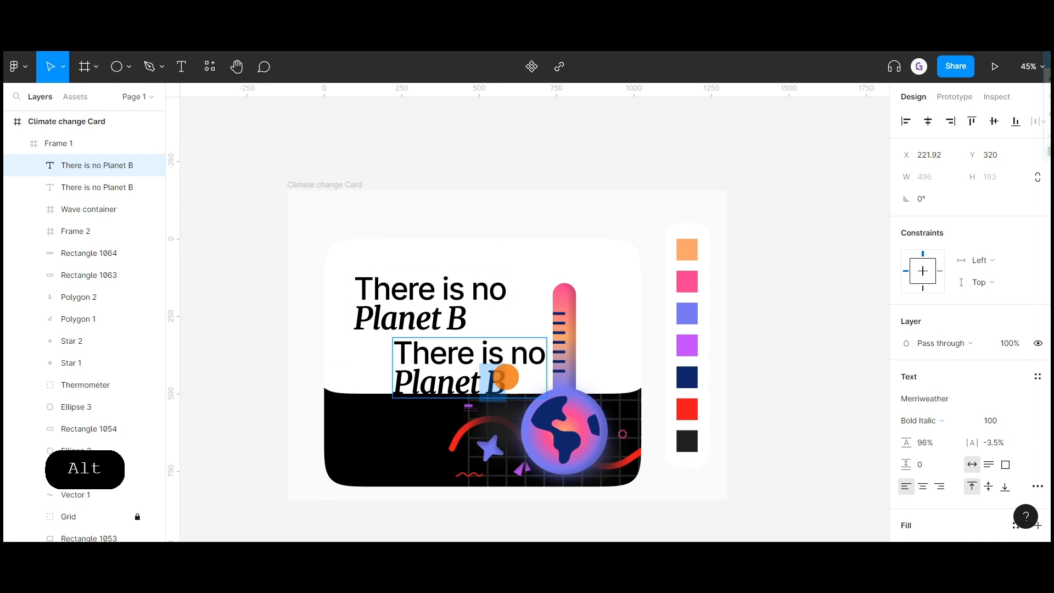
pyautogui.moveTo(505, 379); pyautogui.dragTo(391, 373)
pyautogui.press('BackSpace')
pyautogui.press('BackSpace')
pyautogui.press('BackSpace')
pyautogui.press('BackSpace')
pyautogui.press('BackSpace')
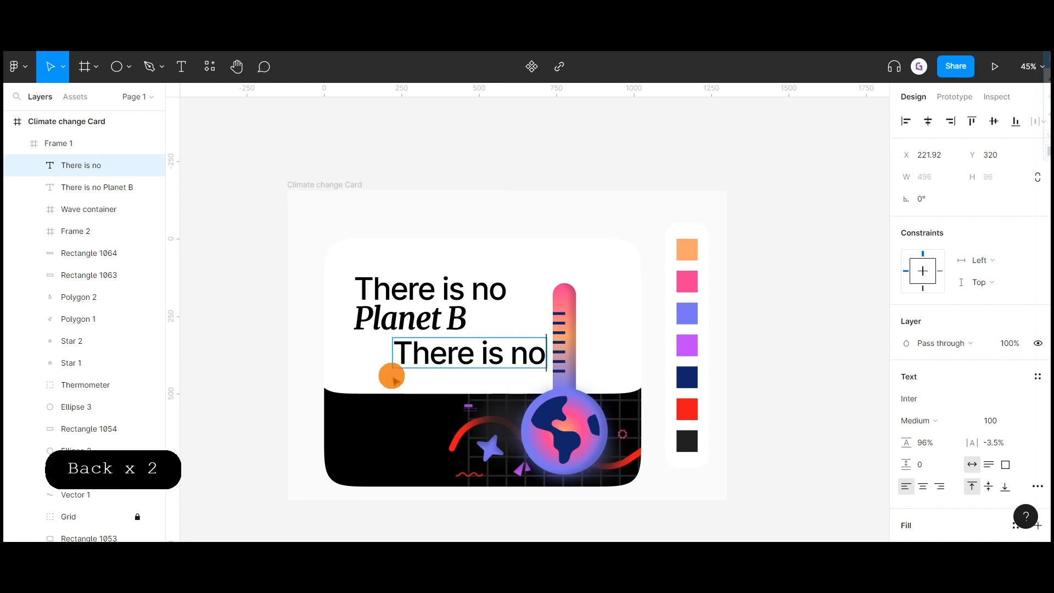
pyautogui.press('BackSpace')
pyautogui.press('BackSpace')
pyautogui.press('BackSpace')
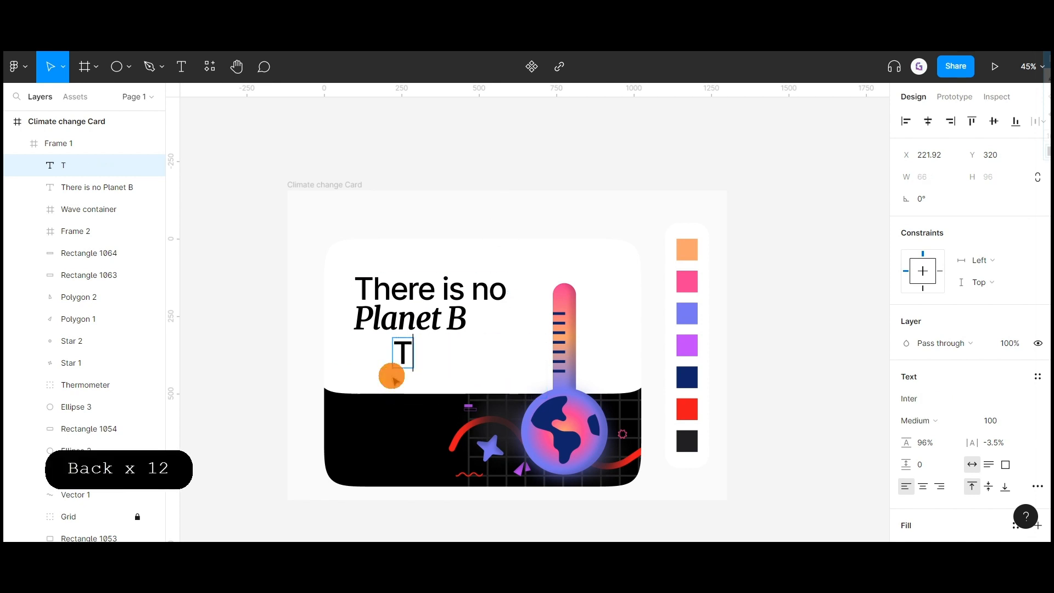
pyautogui.write('c')
pyautogui.press('capslock')
pyautogui.press('BackSpace')
pyautogui.press('capslock')
pyautogui.write('c')
pyautogui.press('capslock')
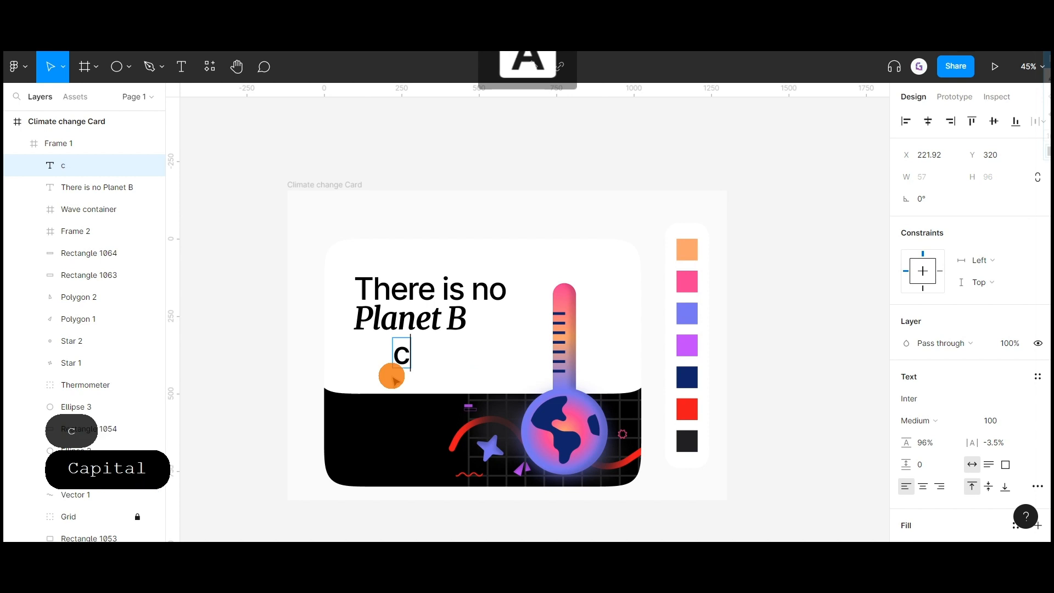
pyautogui.write('LIM')
pyautogui.press('BackSpace')
pyautogui.press('BackSpace')
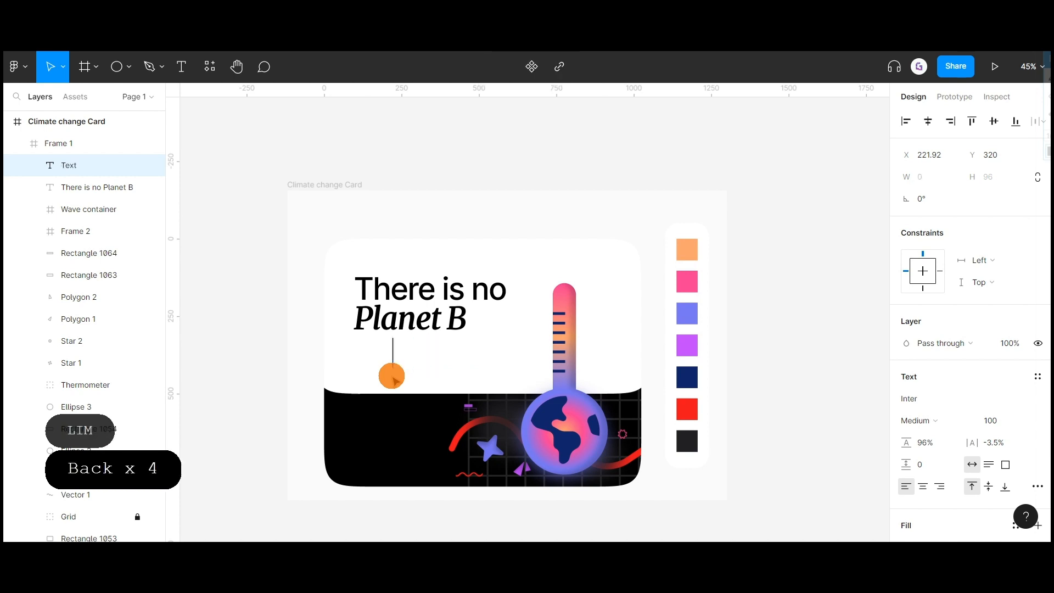
# Step: Write "Climate change is real" in the emptied heading copy below "Planet B"
pyautogui.write('C')
pyautogui.press('capslock')
pyautogui.write('limat')
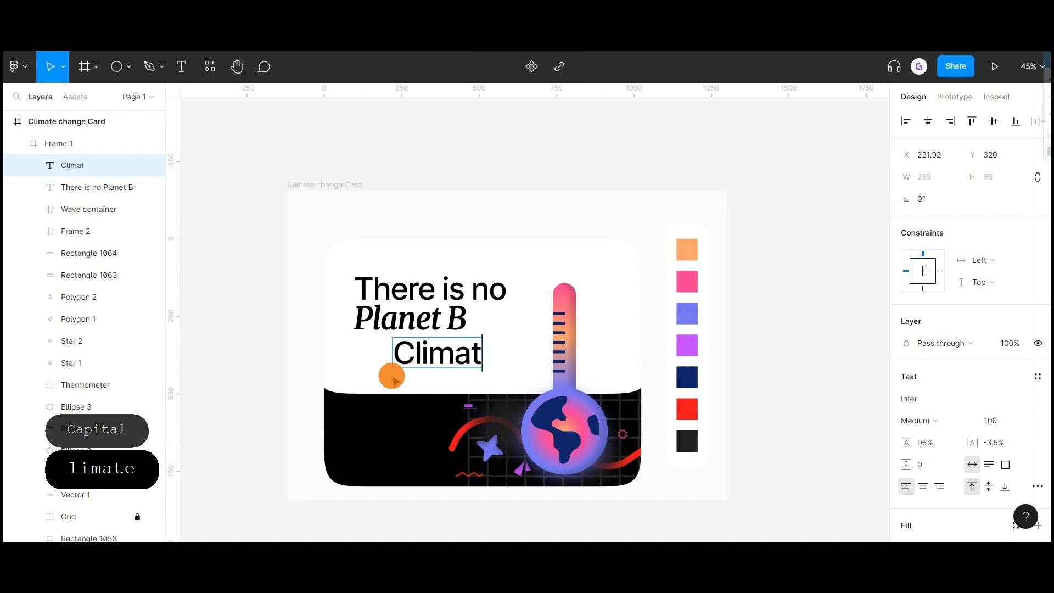
pyautogui.write('e change is')
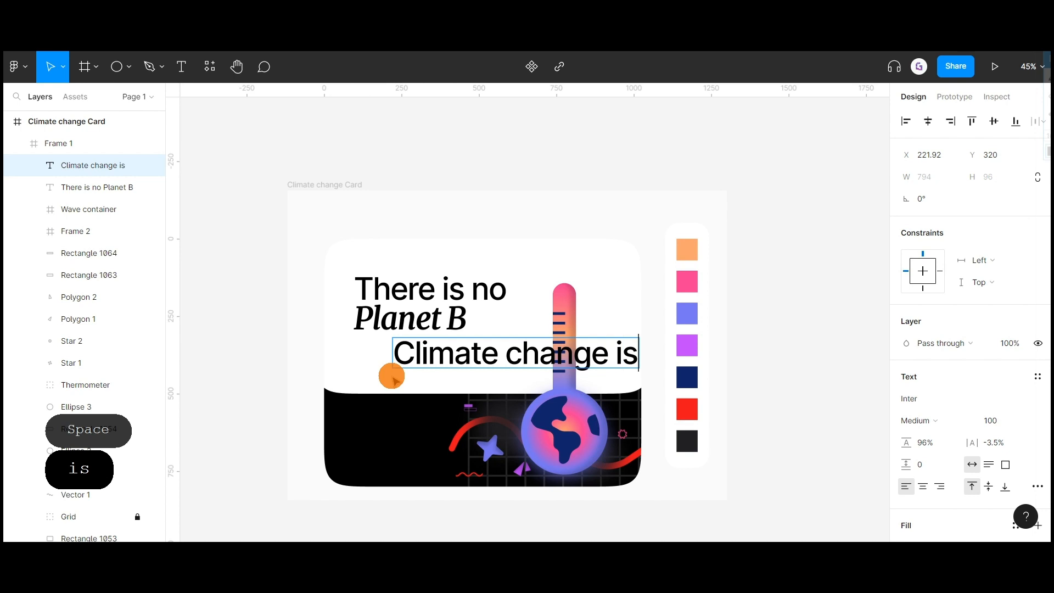
pyautogui.write(' real')
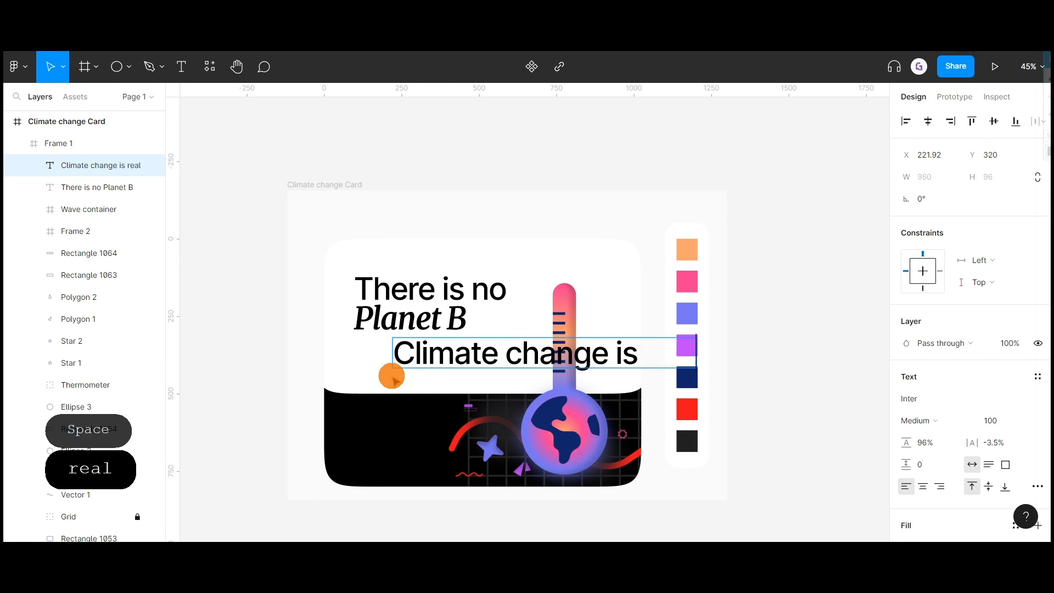
# Step: Set the whole "Climate change is real" line to font size 30 and the Italic style
pyautogui.hotkey('ctrl', 'a')
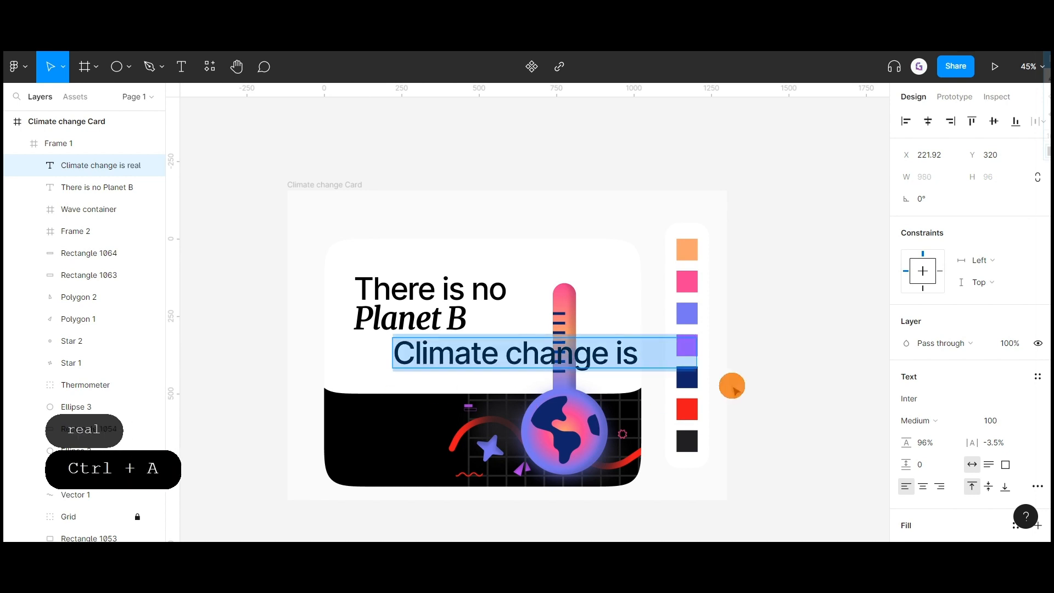
pyautogui.write('30')
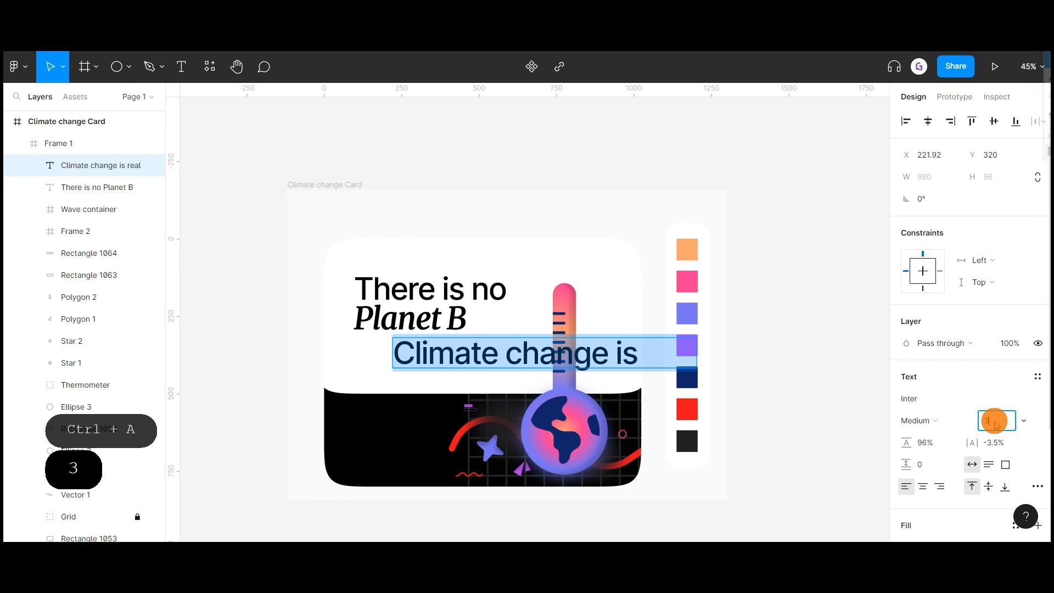
pyautogui.press('Return')
pyautogui.click(933, 420)
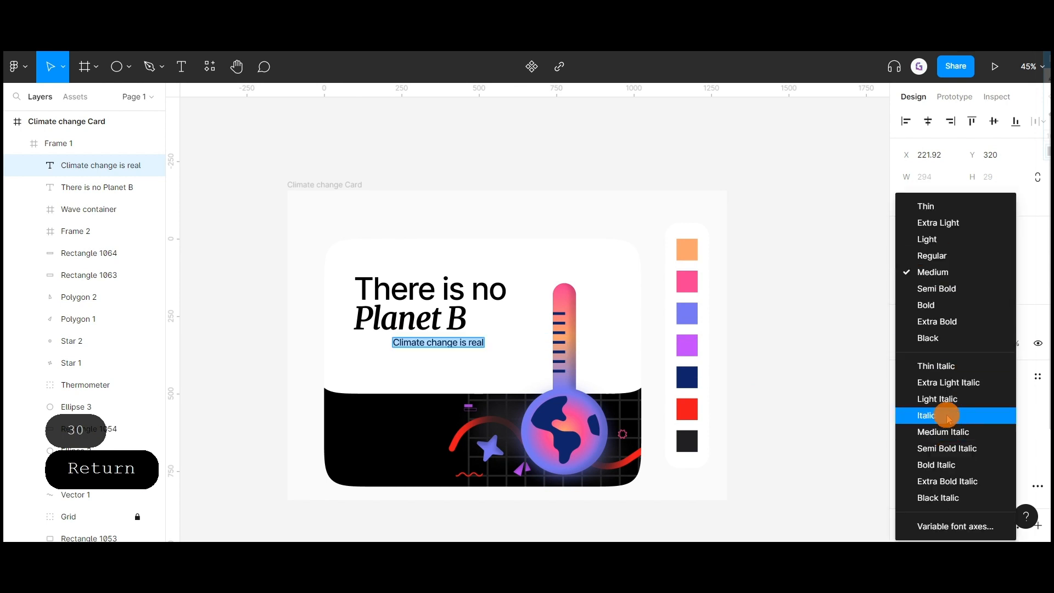
pyautogui.click(926, 415)
# Step: Place "Climate change is real" just after "Planet B", wrapped on two lines in a box about 198 wide, around X 492.37, Y 262.4
pyautogui.moveTo(437, 346); pyautogui.dragTo(537, 321)
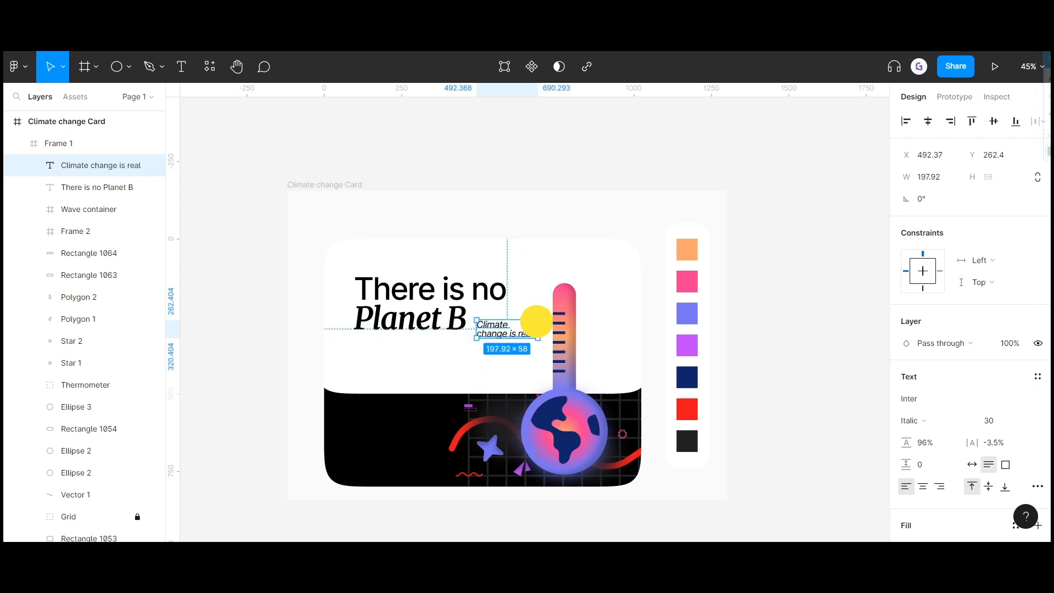
pyautogui.click(504, 362)
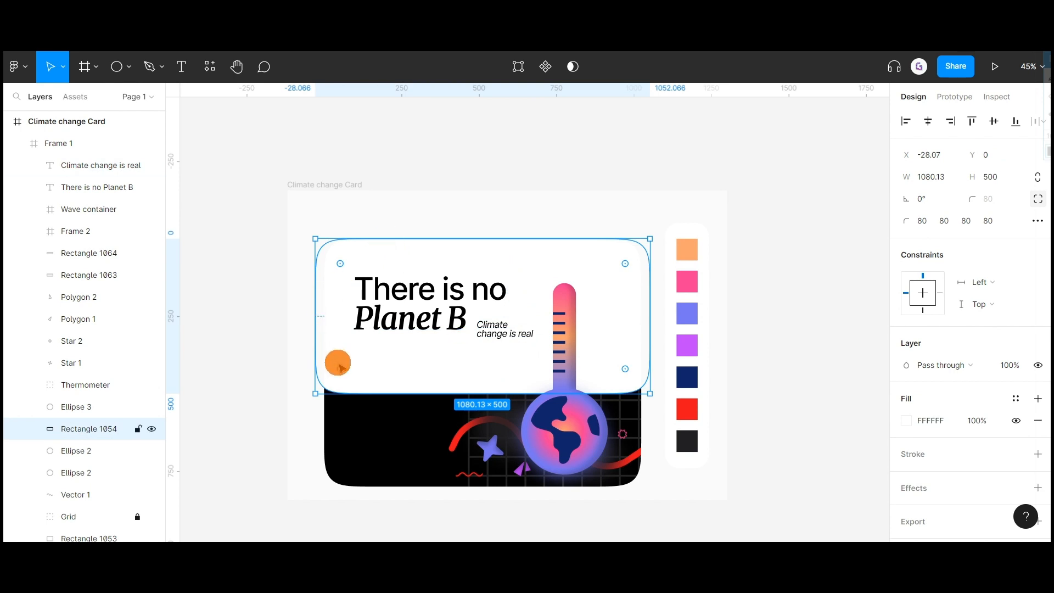
pyautogui.click(538, 170)
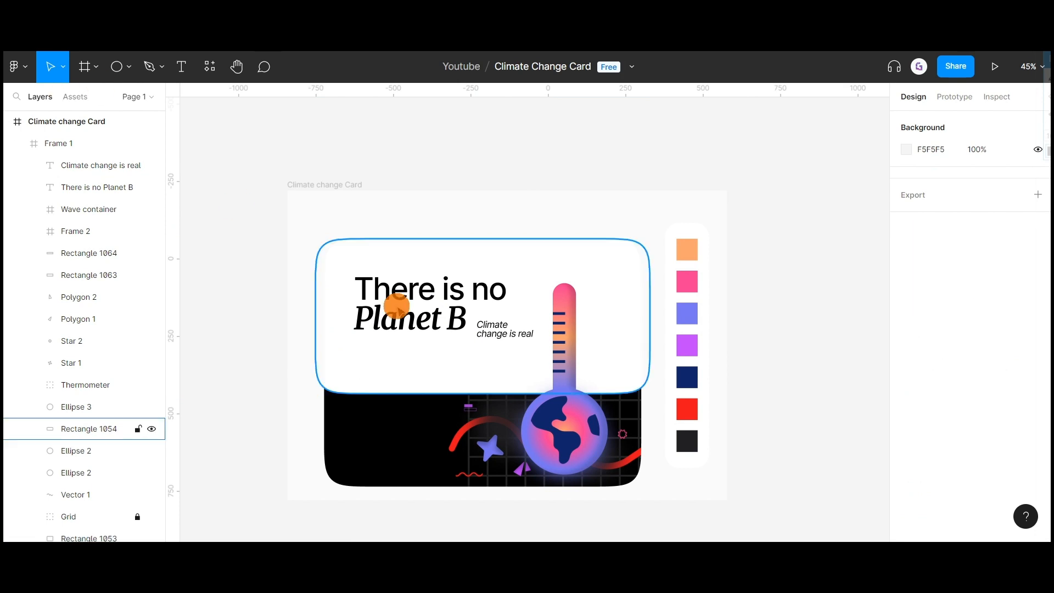
# Step: Duplicate "Climate change is real" below the heading at X 95.73, Y 391.07 and open the copy for editing
pyautogui.scroll(3, 395, 306)
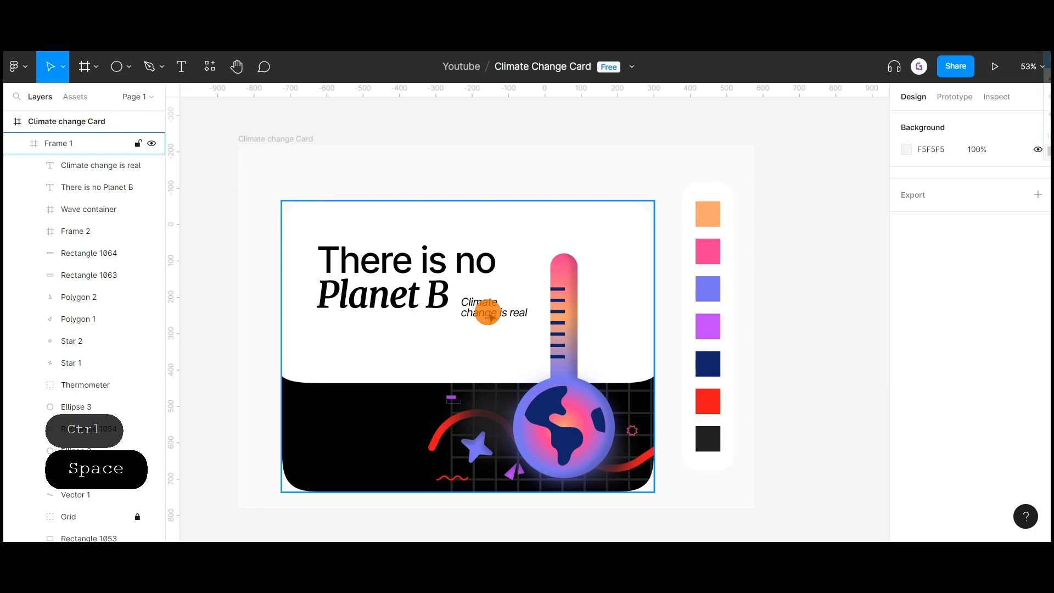
pyautogui.moveTo(490, 317); pyautogui.dragTo(333, 354)
pyautogui.doubleClick(334, 354)
# Step: Replace the copied wording with "What You Can Do?" and set the text box to auto width so it fits one line
pyautogui.write('W')
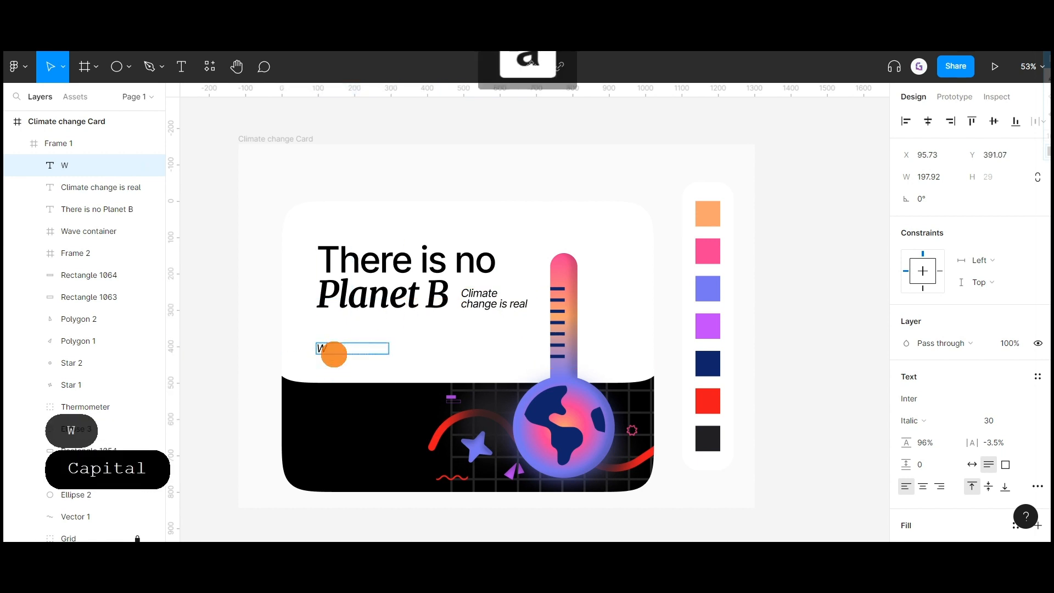
pyautogui.write('hat Yo')
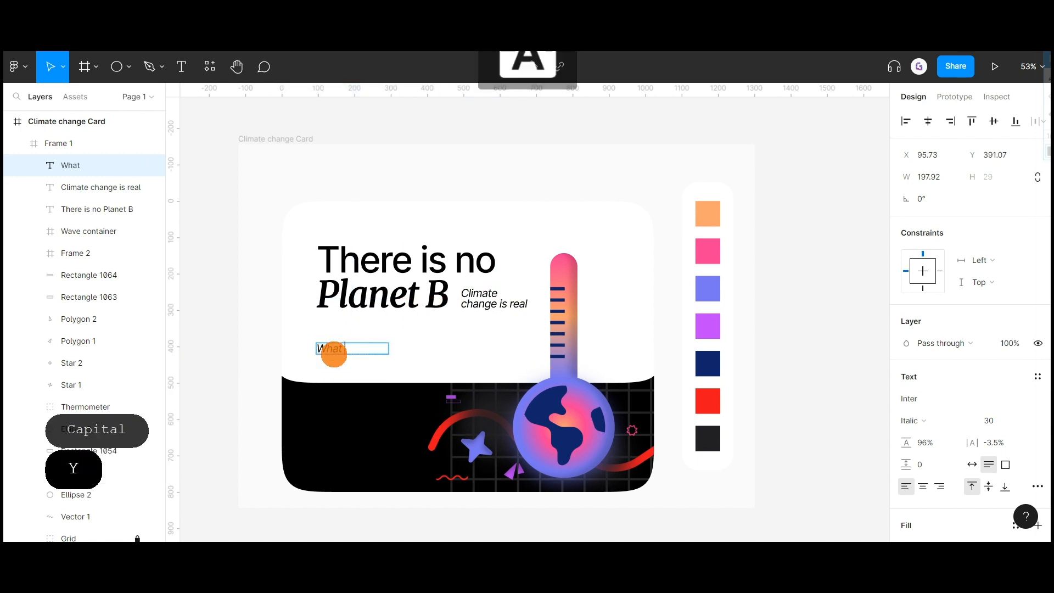
pyautogui.write('u Ca')
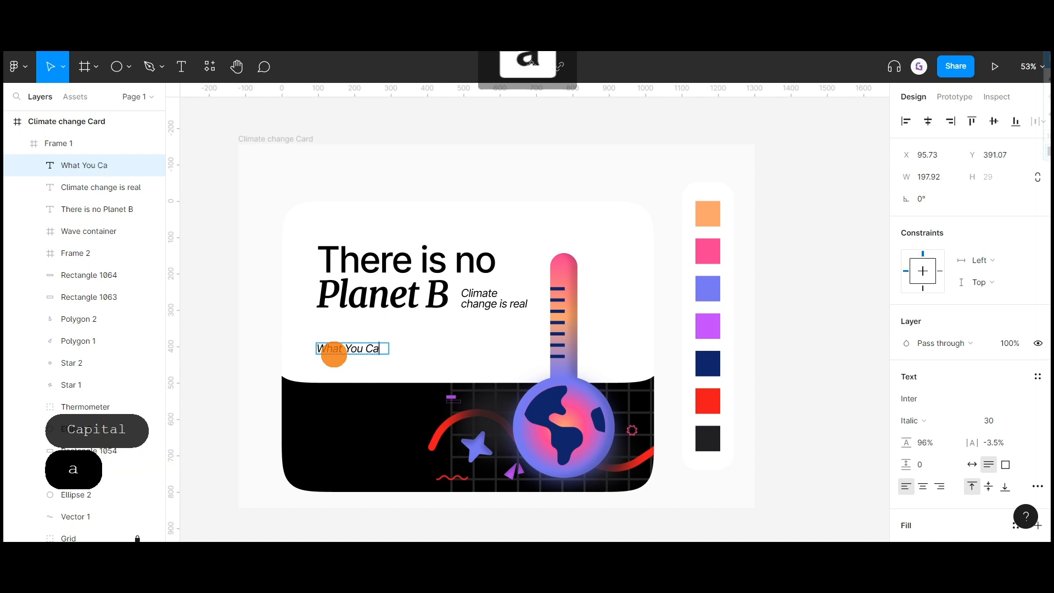
pyautogui.write('n DO')
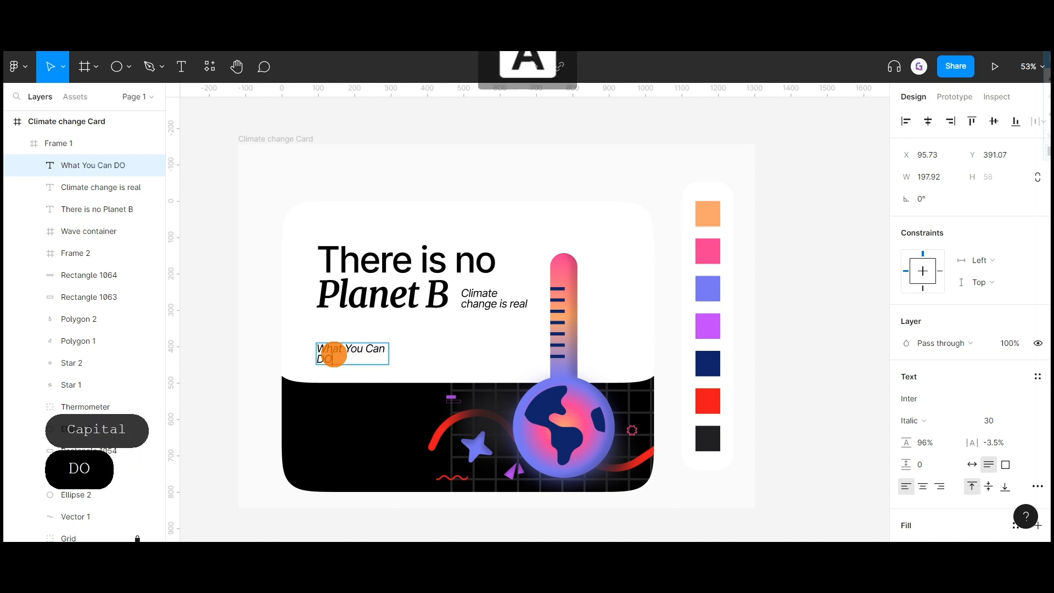
pyautogui.press('BackSpace')
pyautogui.write('o')
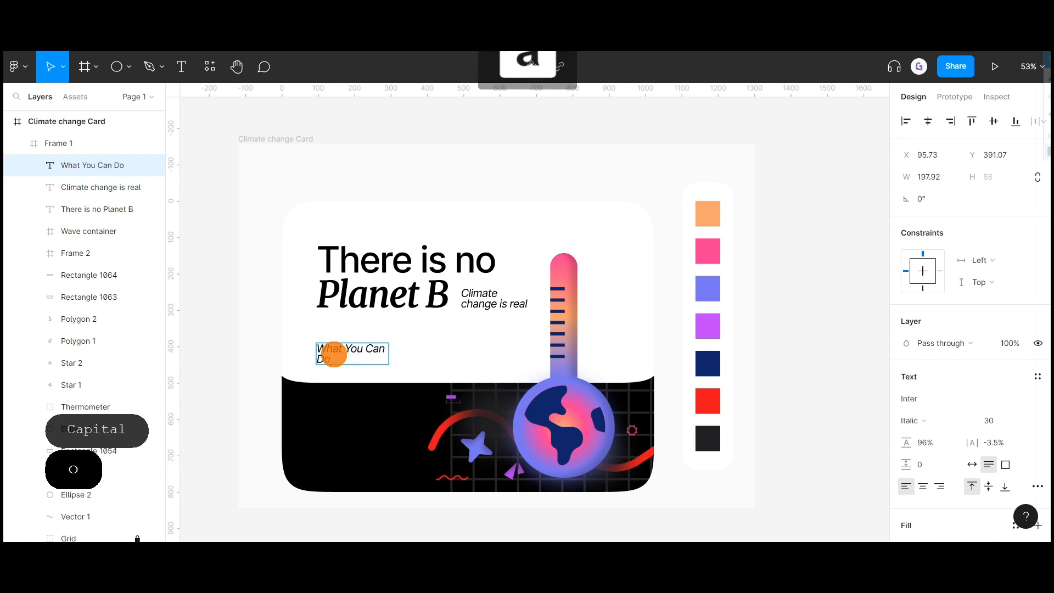
pyautogui.write('?')
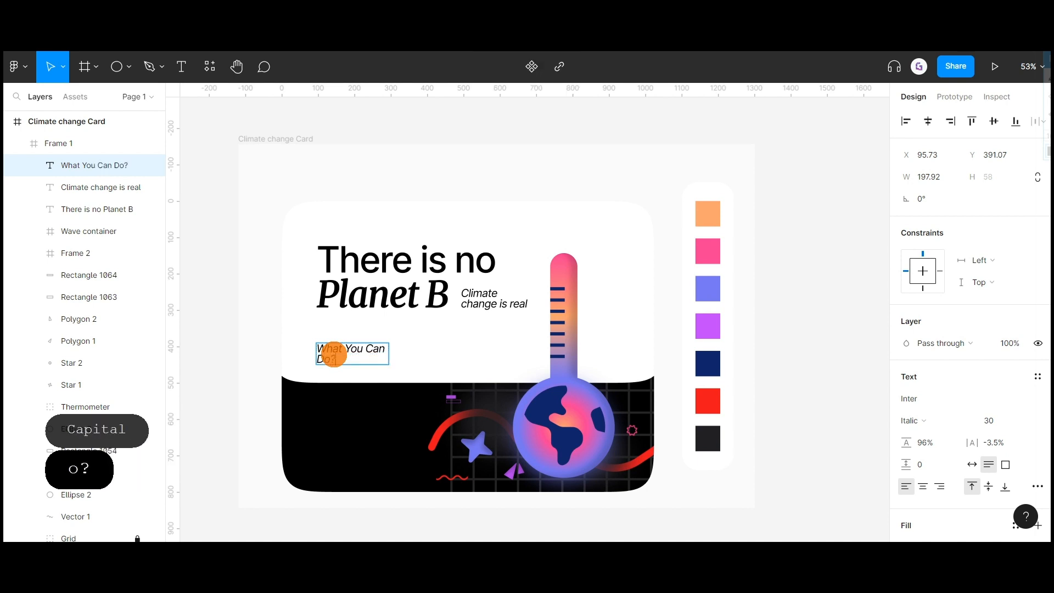
pyautogui.click(972, 466)
pyautogui.click(364, 353)
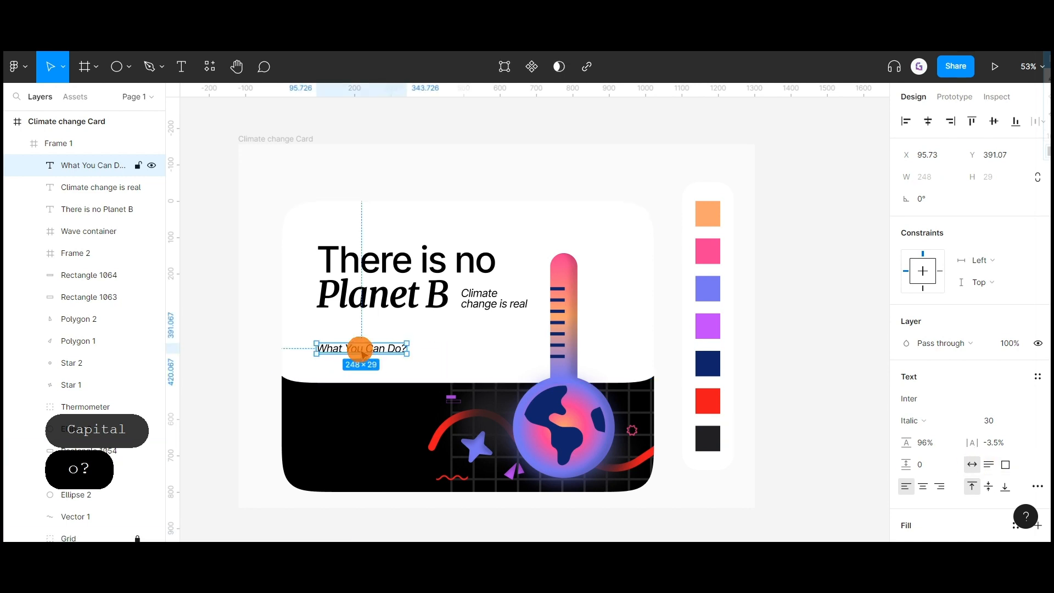
# Step: Draw a small circle about 22.65 across just after "What You Can Do?" and position it at X 362.55, Y 397.42
pyautogui.click(127, 70)
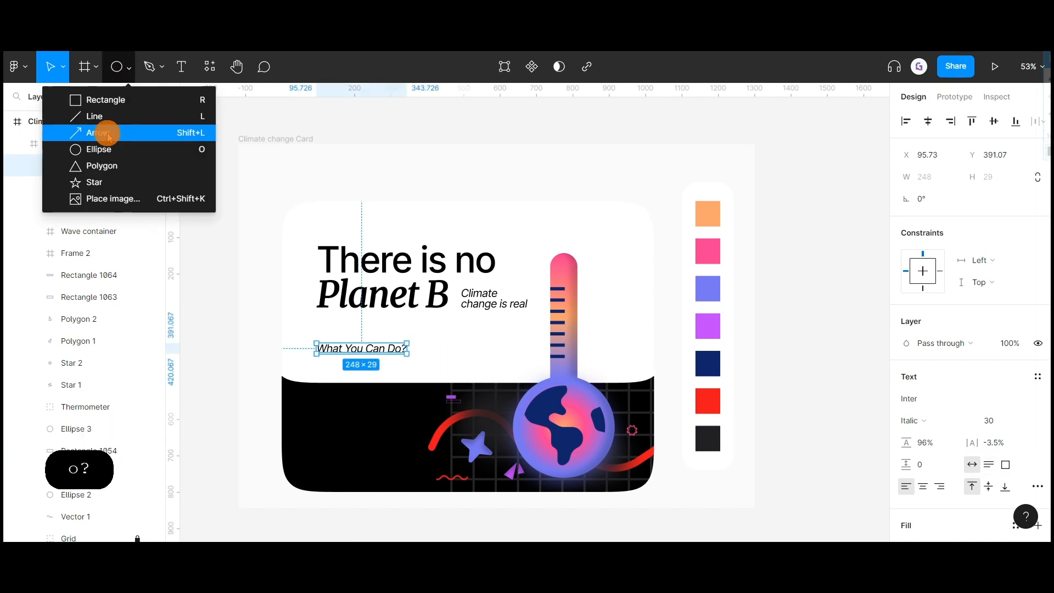
pyautogui.click(103, 148)
pyautogui.moveTo(413, 343); pyautogui.dragTo(420, 349)
pyautogui.press('shift')
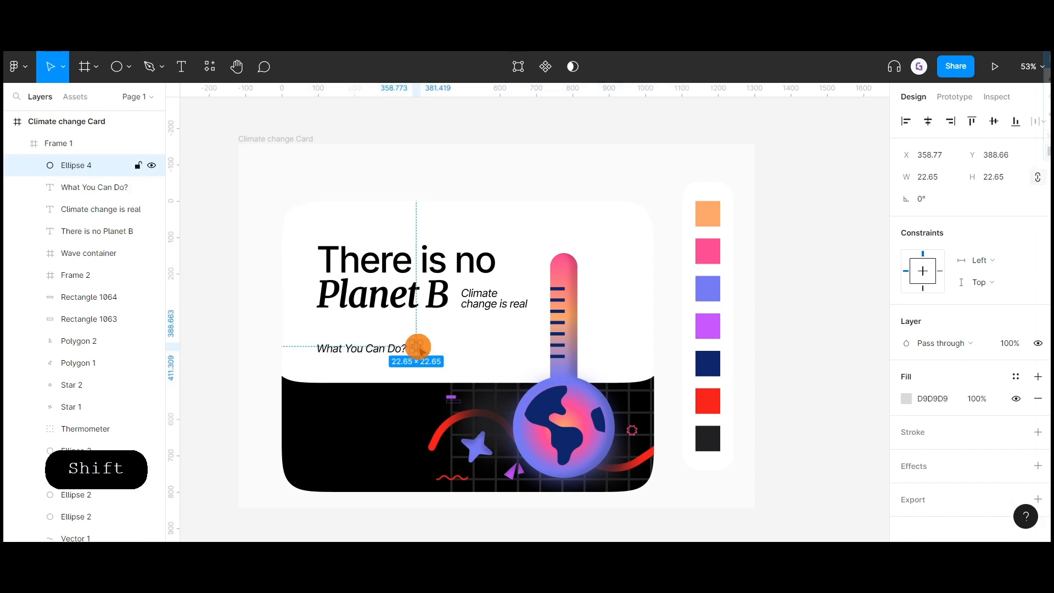
pyautogui.doubleClick(419, 349)
pyautogui.press('Escape')
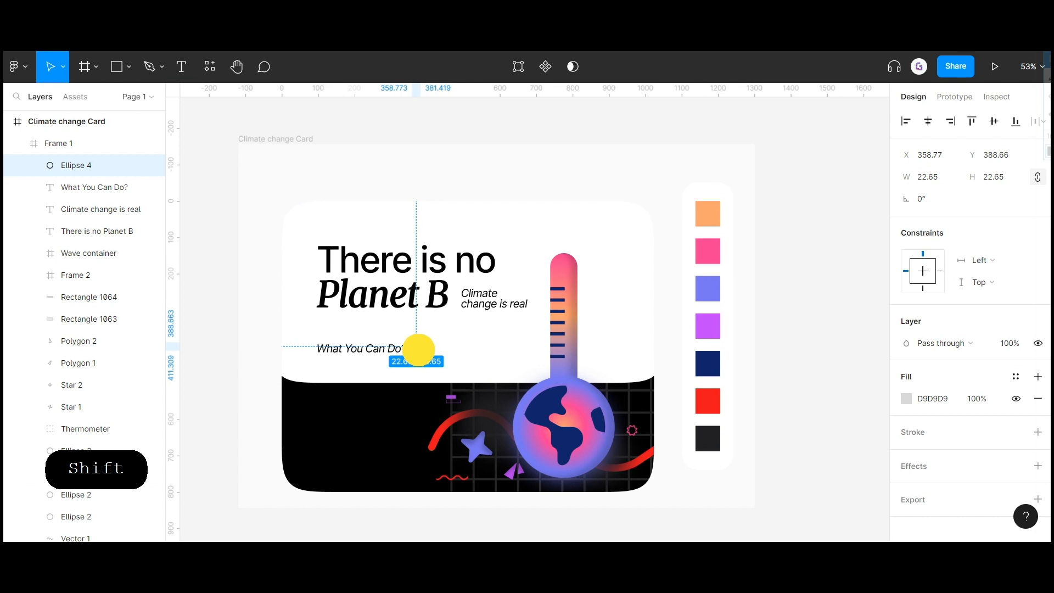
pyautogui.moveTo(420, 356); pyautogui.dragTo(419, 356)
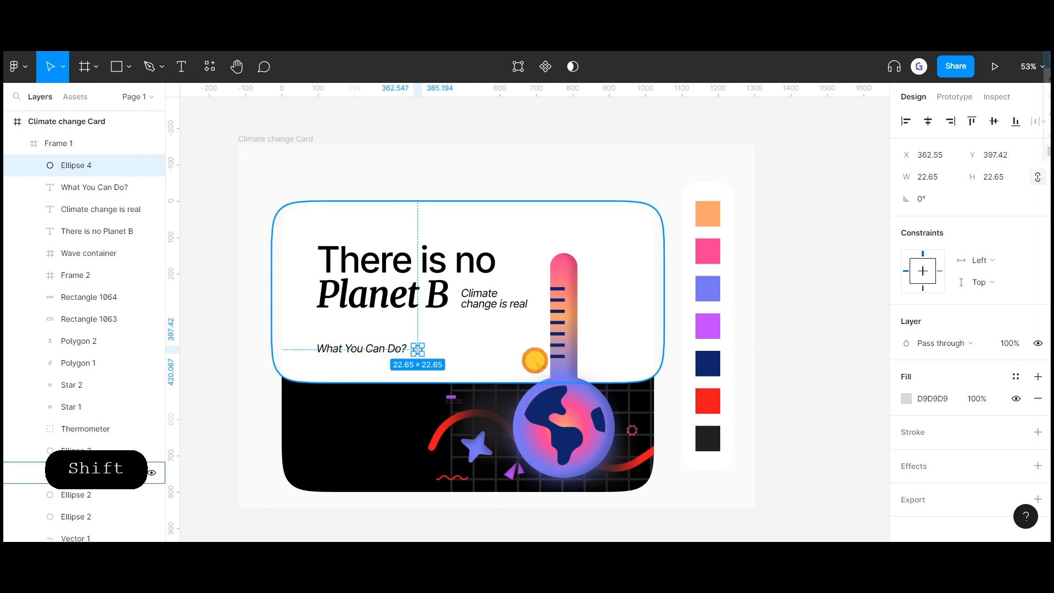
# Step: Copy the thermometer tube's properties and paste them onto the small circle to give it the same gradient fill
pyautogui.click(906, 398)
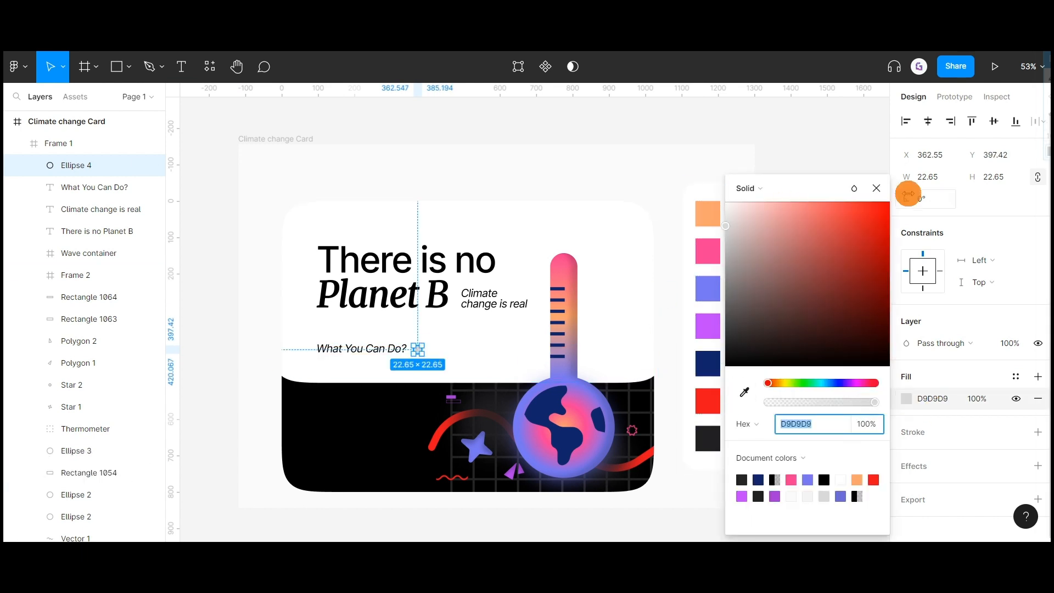
pyautogui.click(880, 190)
pyautogui.click(565, 269)
pyautogui.doubleClick(567, 268)
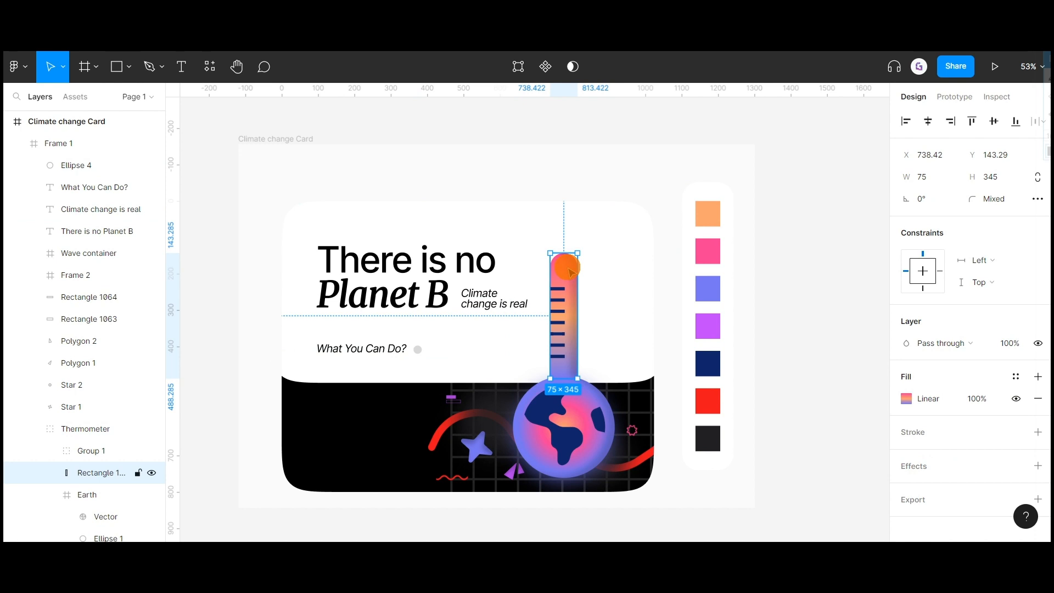
pyautogui.rightClick(568, 271)
pyautogui.moveTo(654, 204)
pyautogui.click(760, 267)
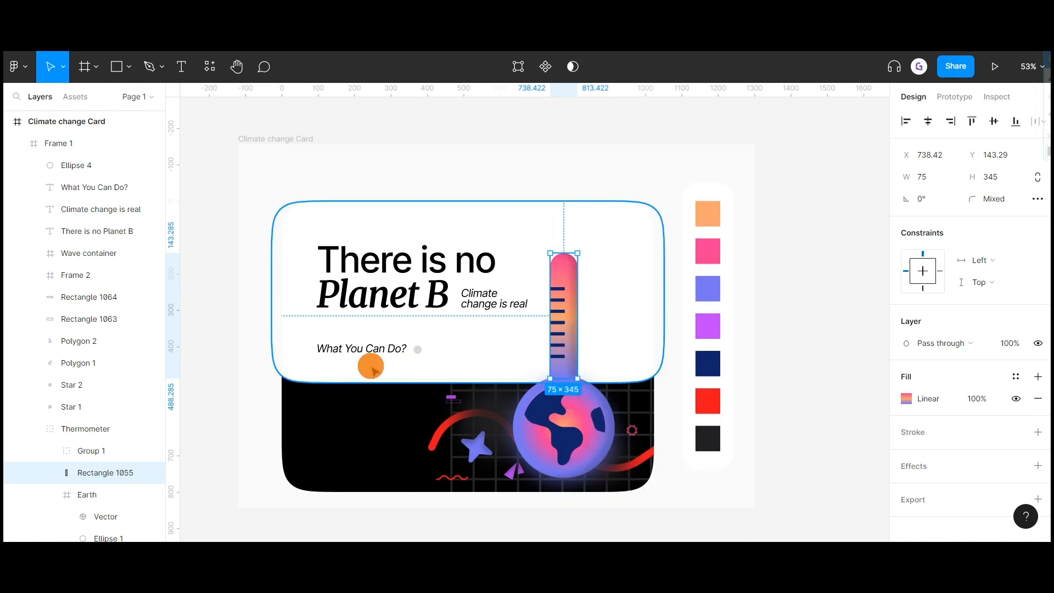
pyautogui.rightClick(417, 352)
pyautogui.moveTo(501, 206)
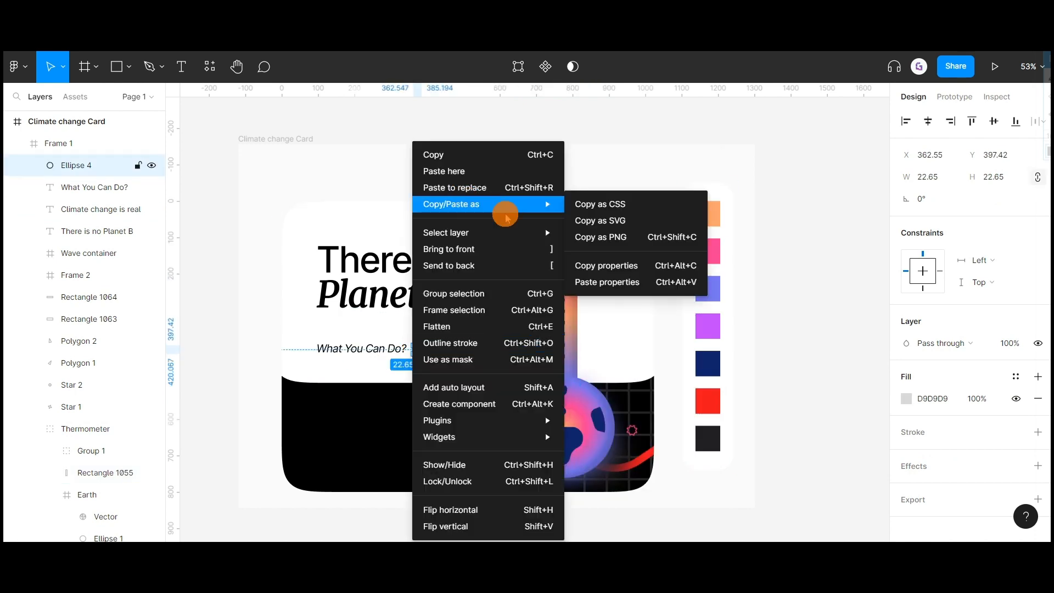
pyautogui.click(583, 278)
# Step: Reduce the circle's linear gradient to two stops, keeping the pink one and changing the end stop to F07474
pyautogui.scroll(5, 413, 357)
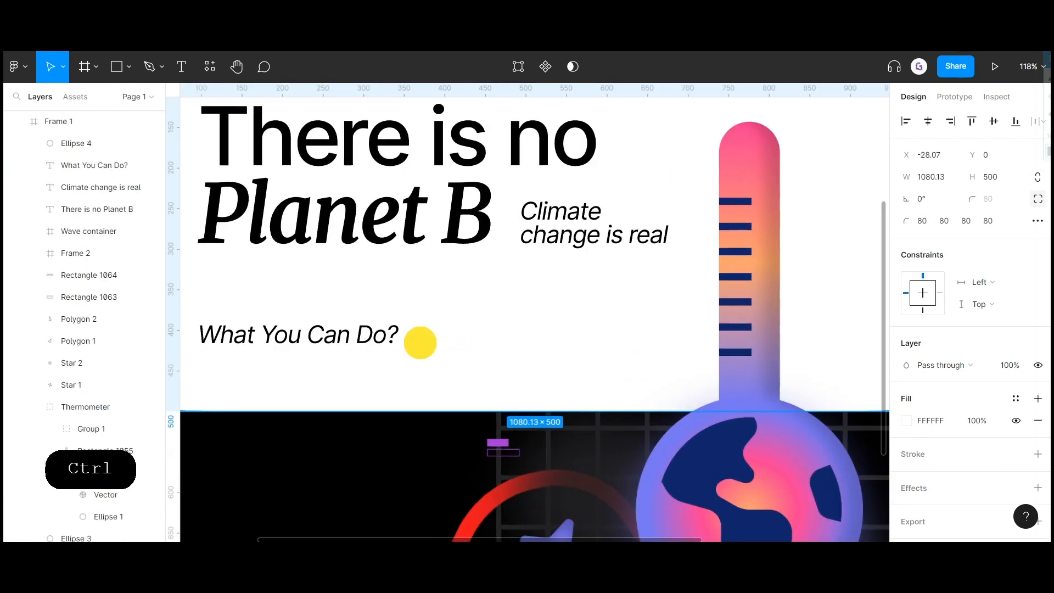
pyautogui.click(906, 399)
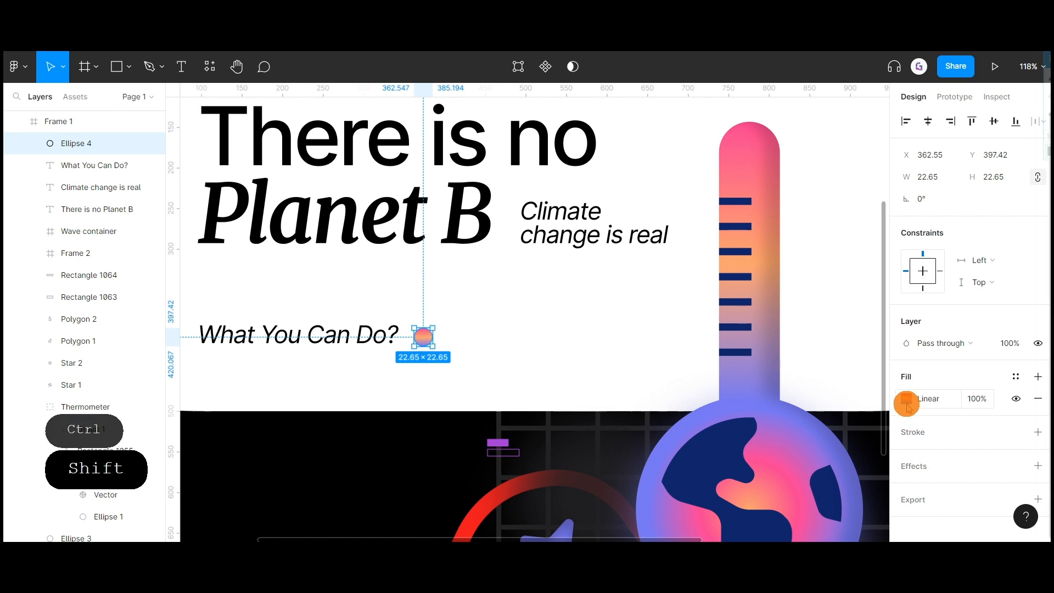
pyautogui.moveTo(871, 169); pyautogui.dragTo(1010, 164)
pyautogui.press('Delete')
pyautogui.press('Delete')
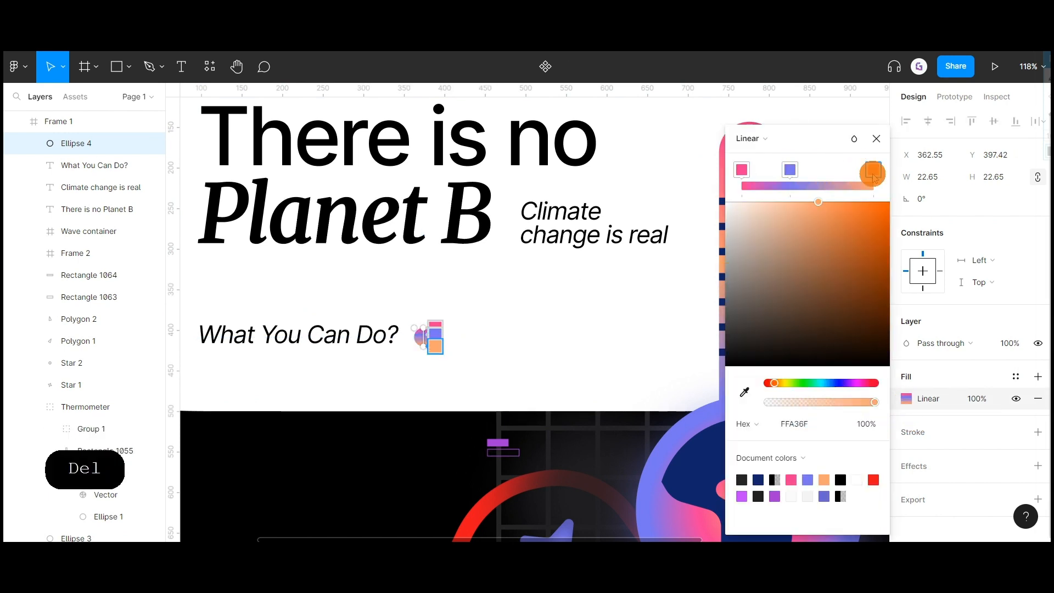
pyautogui.moveTo(439, 335); pyautogui.dragTo(441, 348)
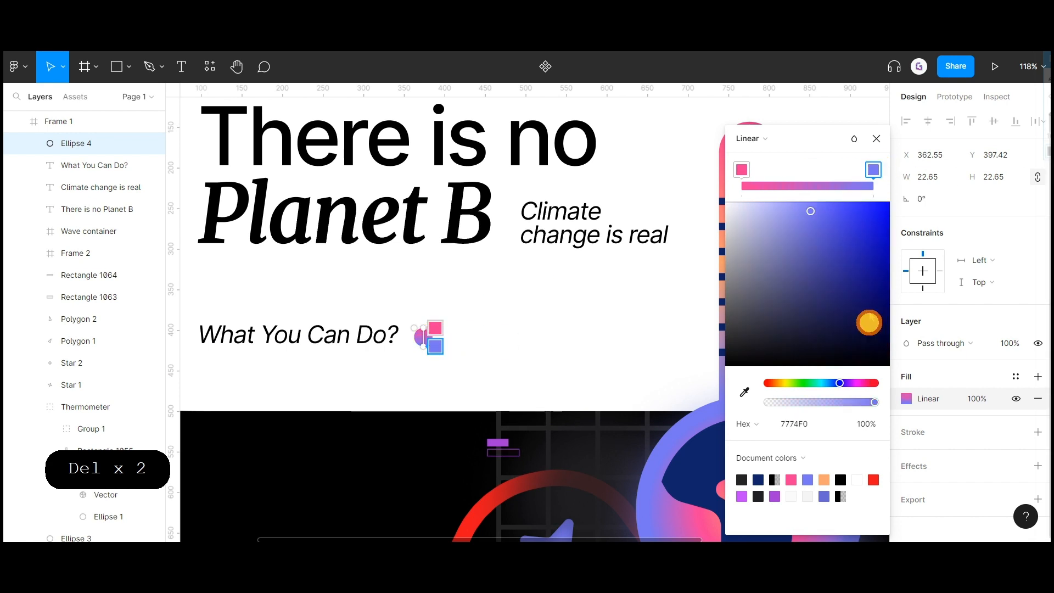
pyautogui.moveTo(847, 384); pyautogui.dragTo(877, 382)
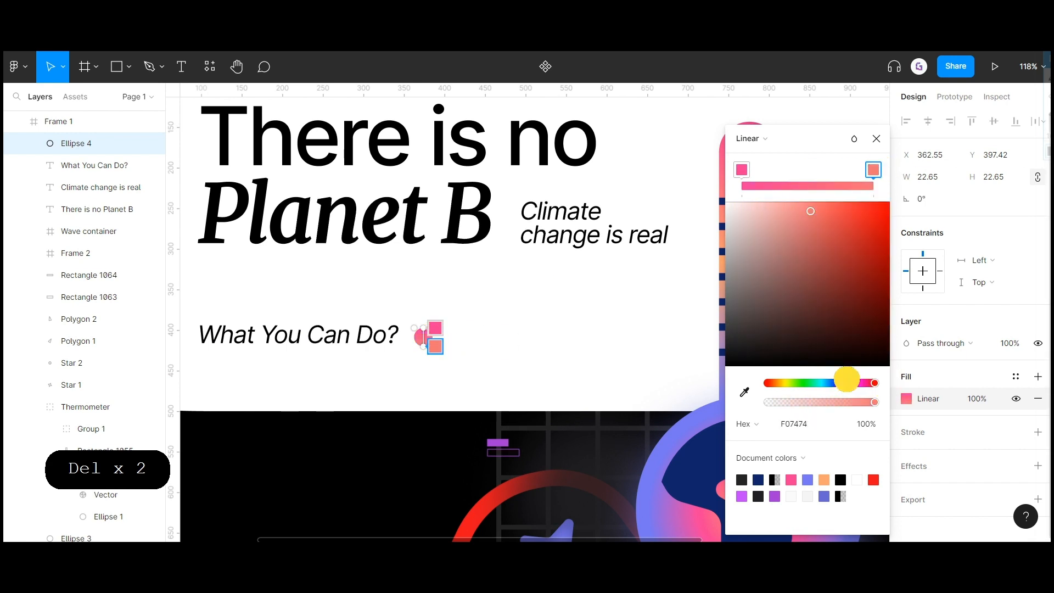
pyautogui.click(580, 319)
# Step: Shrink the gradient circle after "What You Can Do?" and set its size to 16 × 16
pyautogui.scroll(3, 389, 369)
pyautogui.press('space')
pyautogui.moveTo(414, 341); pyautogui.dragTo(670, 333)
pyautogui.click(652, 325)
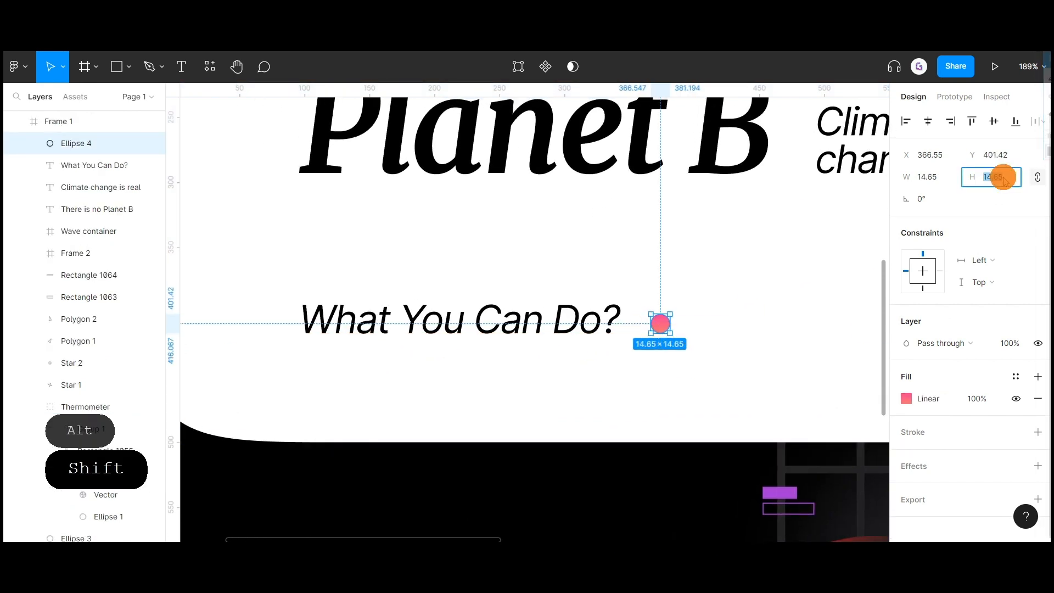
pyautogui.write('16')
pyautogui.press('Return')
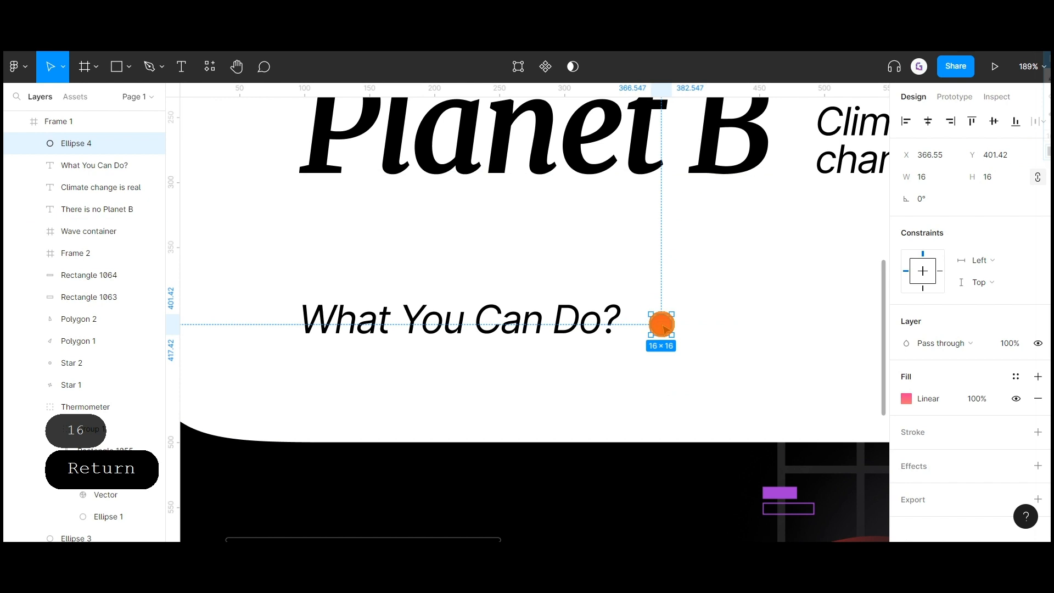
# Step: Move the gradient circle in front of "What You Can Do?" and wrap it in its own auto layout frame
pyautogui.moveTo(665, 328); pyautogui.dragTo(258, 322)
pyautogui.click(335, 319)
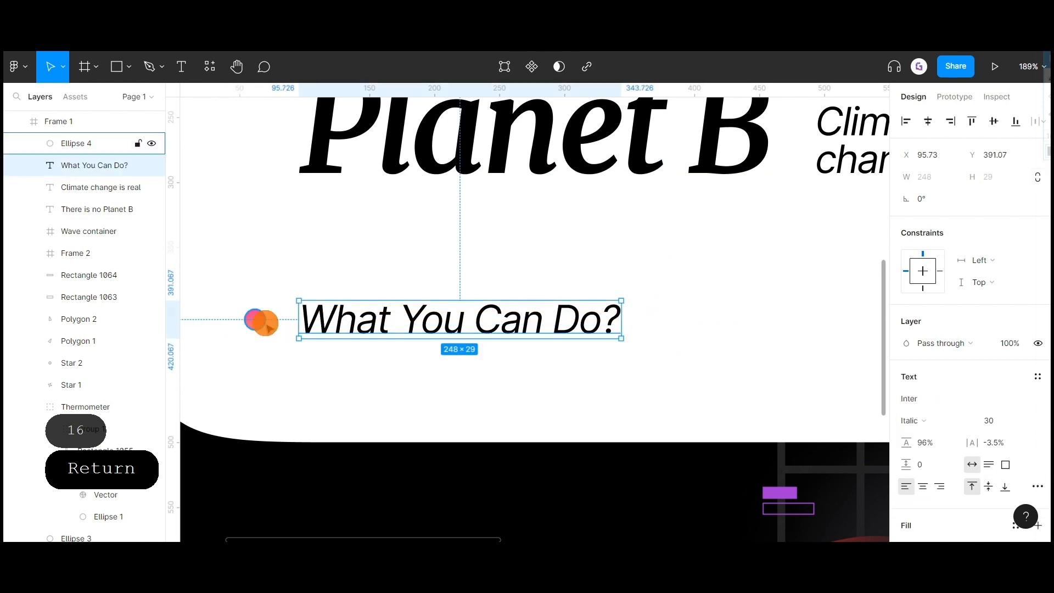
pyautogui.click(266, 325)
pyautogui.hotkey('shift', 'a')
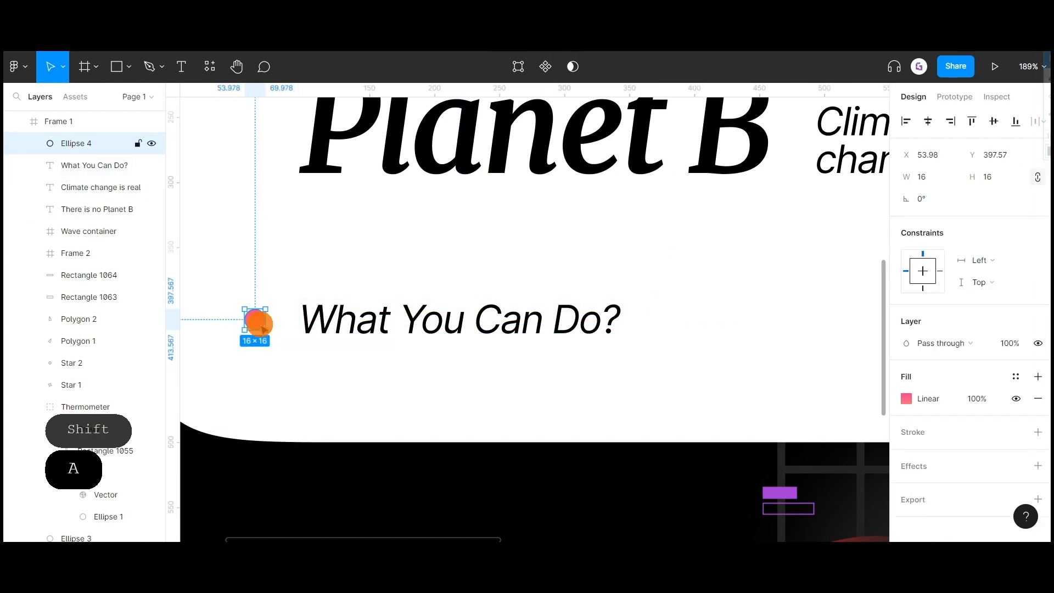
# Step: Combine the circle's frame and "What You Can Do?" into a horizontal auto layout row, aligned with the heading's left edge at X 95.73
pyautogui.keyDown('shift'); pyautogui.click(336, 323); pyautogui.keyUp('shift')
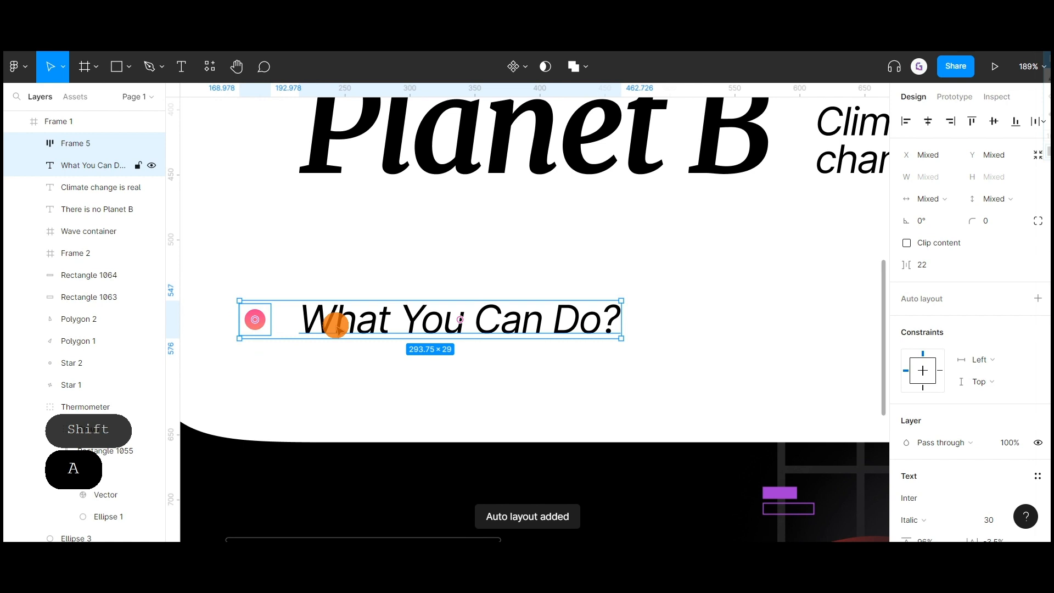
pyautogui.hotkey('shift', 'a')
pyautogui.moveTo(270, 326); pyautogui.dragTo(329, 327)
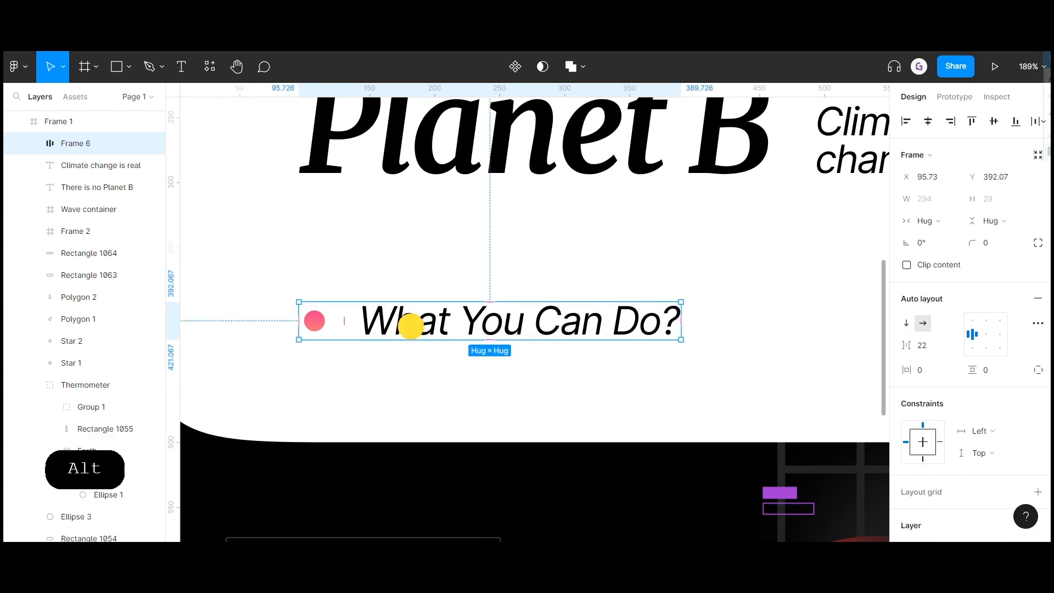
# Step: Underline the "What You Can Do?" text
pyautogui.click(411, 325)
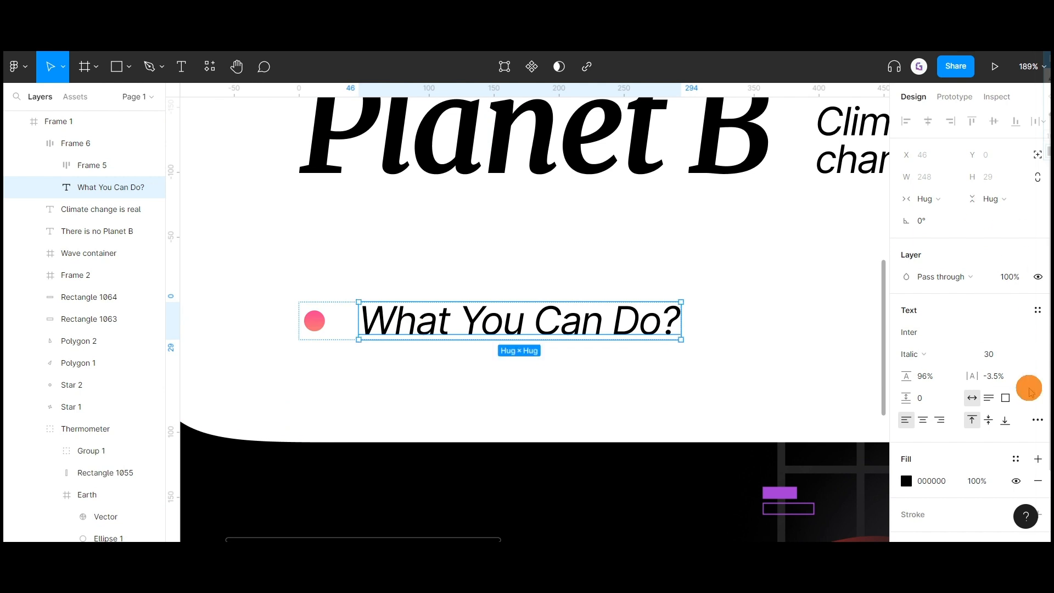
pyautogui.click(1036, 420)
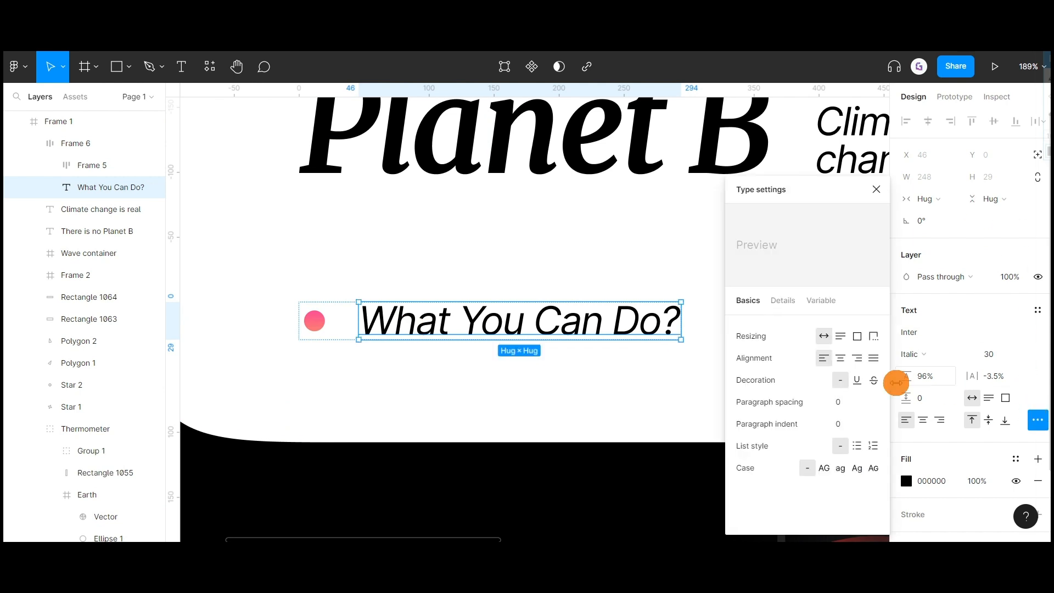
pyautogui.click(857, 380)
pyautogui.click(576, 388)
# Step: Nudge the "What You Can Do?" row down to Y 398.07, checking its spacing to the heading and the white panel's lower edge
pyautogui.click(360, 329)
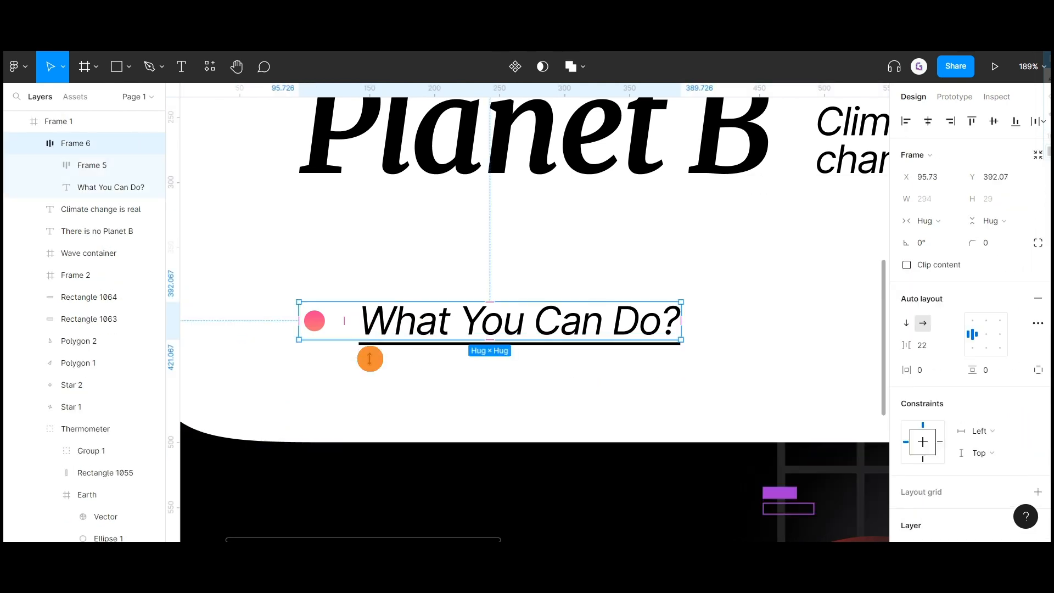
pyautogui.press('alt')
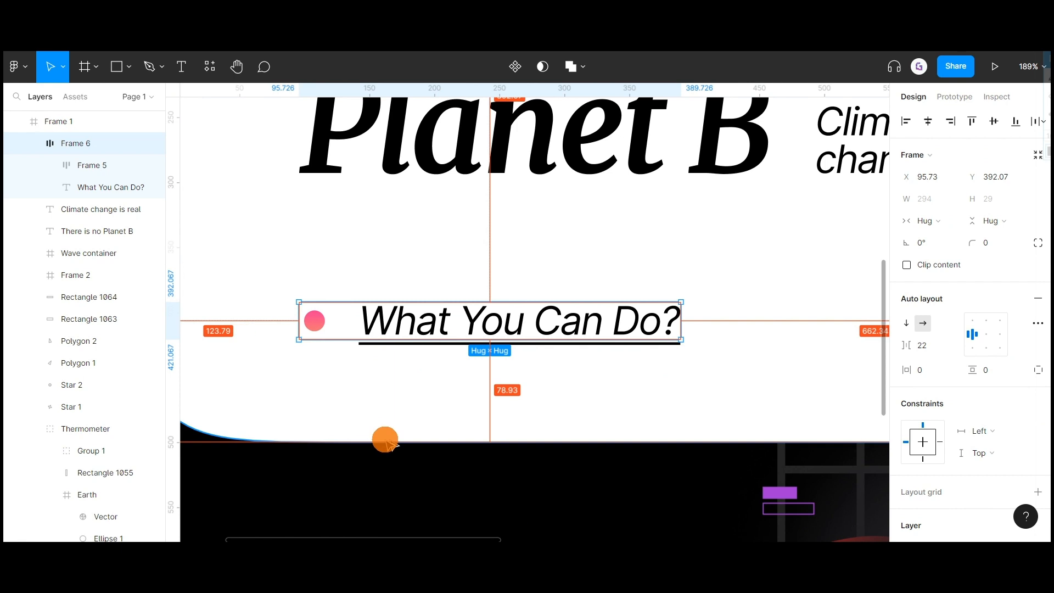
pyautogui.hotkey('alt', 'Down')
pyautogui.hotkey('alt', 'Down')
pyautogui.hotkey('alt', 'Down')
pyautogui.hotkey('alt', 'Down')
pyautogui.hotkey('alt', 'Down')
pyautogui.hotkey('alt', 'Down')
pyautogui.hotkey('alt', 'Down')
pyautogui.hotkey('alt', 'Up')
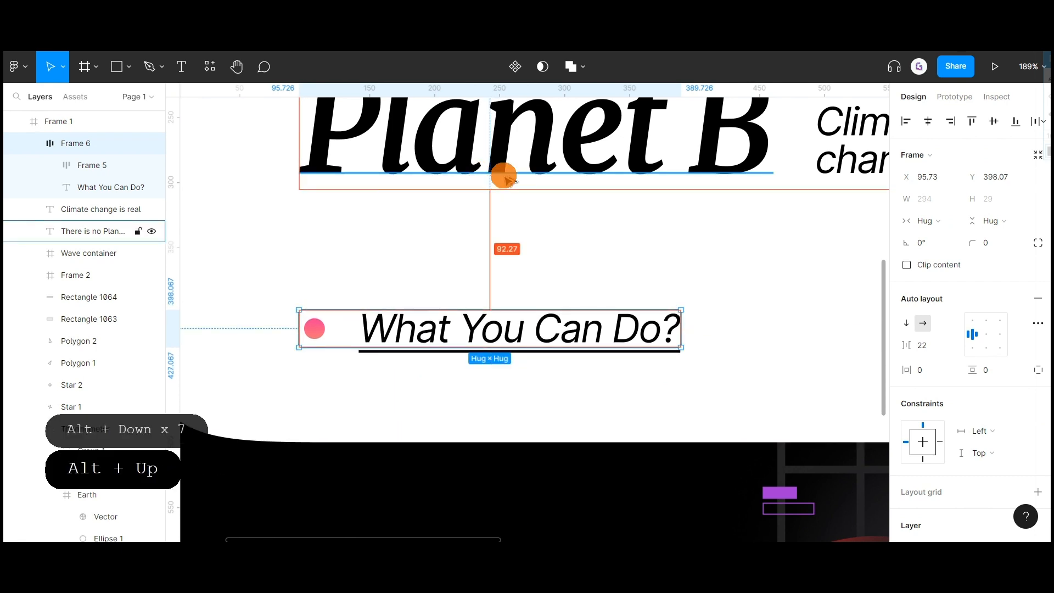
# Step: Set the spacing between the circle and "What You Can Do?" to 6
pyautogui.click(345, 334)
pyautogui.write('6')
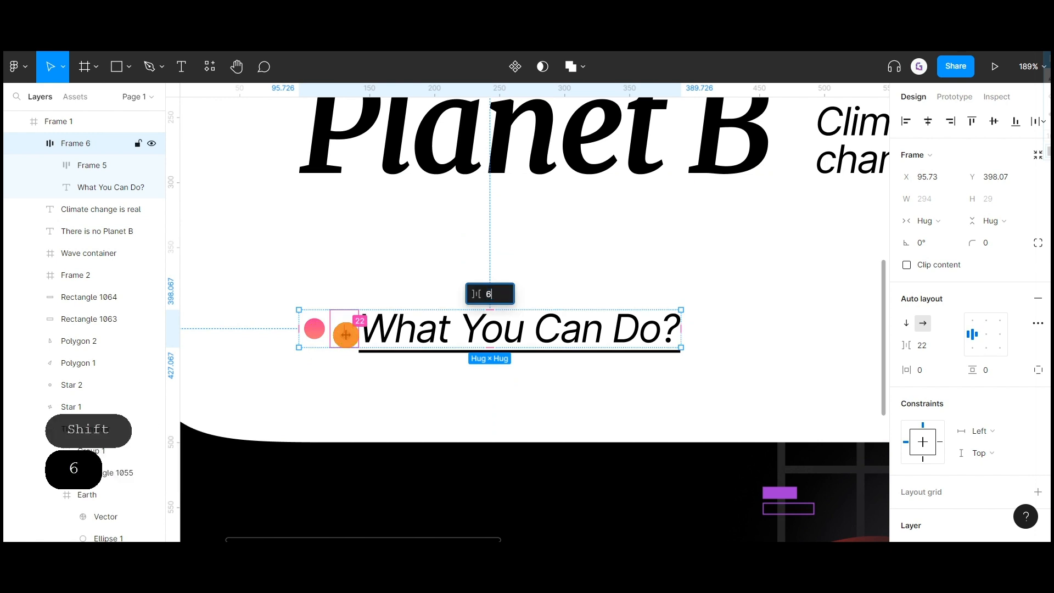
pyautogui.press('Return')
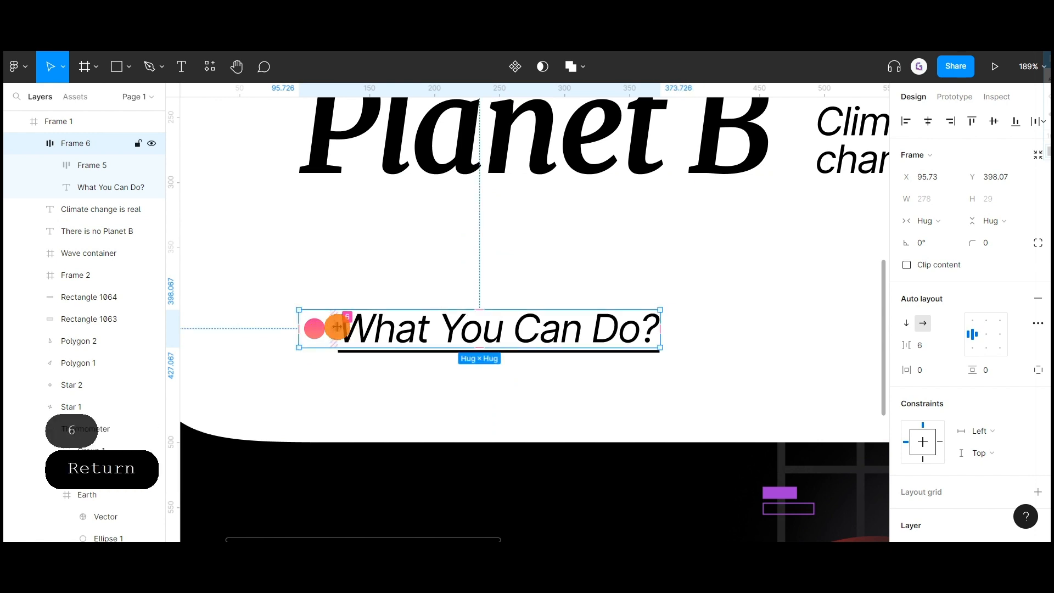
pyautogui.click(338, 284)
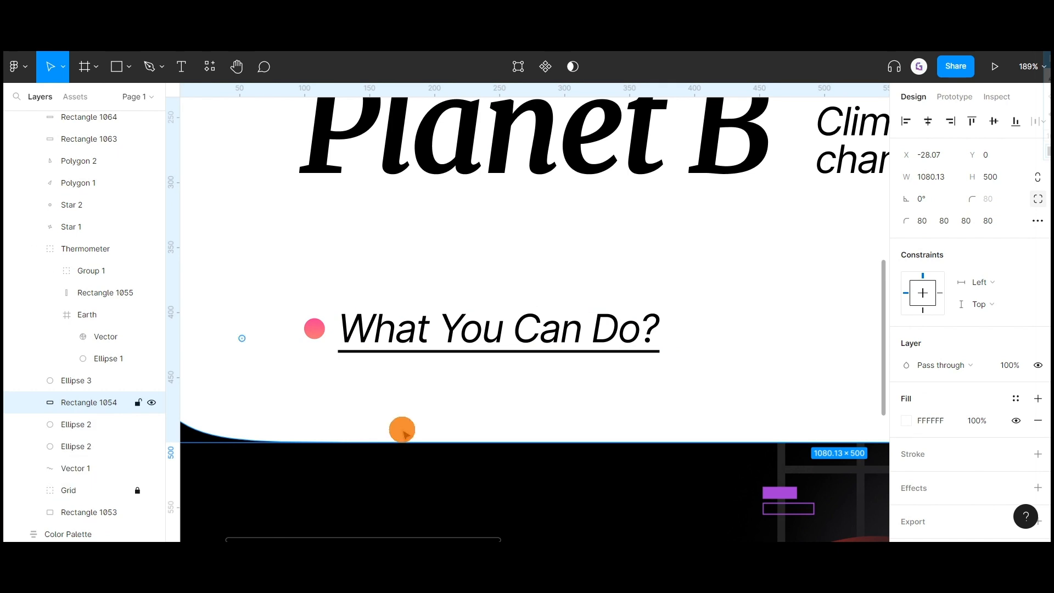
# Step: Review the whole card's composition, including the heading, text row and thermometer illustration
pyautogui.keyDown('alt'); pyautogui.scroll(-5, 402, 429); pyautogui.keyUp('alt')
pyautogui.scroll(-2, 402, 429)
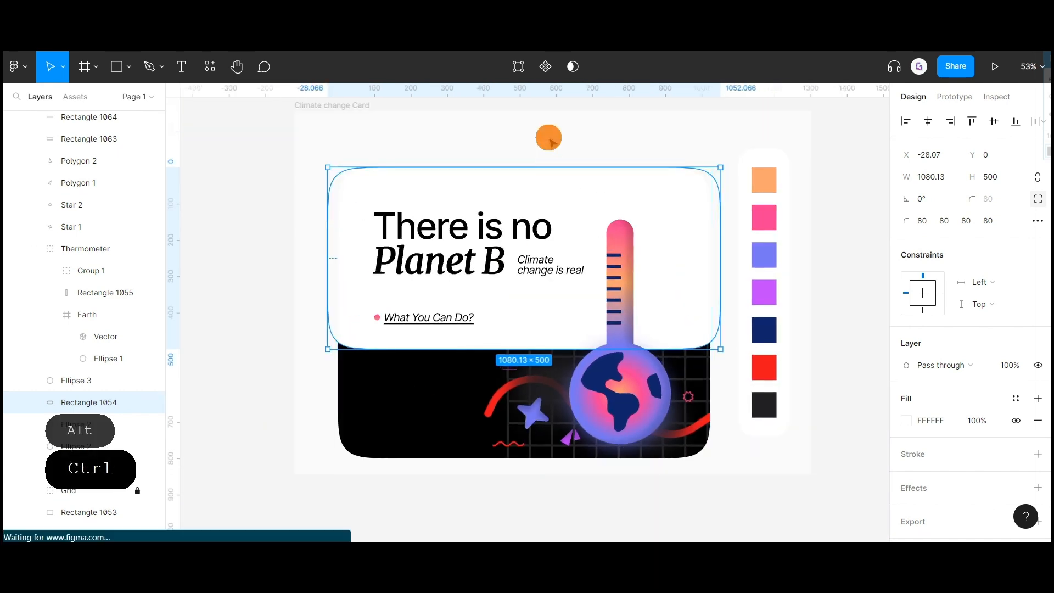
pyautogui.click(548, 142)
pyautogui.press('space')
pyautogui.moveTo(577, 282); pyautogui.dragTo(532, 305)
pyautogui.keyDown('ctrl'); pyautogui.scroll(1, 529, 336); pyautogui.keyUp('ctrl')
pyautogui.keyDown('ctrl'); pyautogui.scroll(1, 531, 341); pyautogui.keyUp('ctrl')
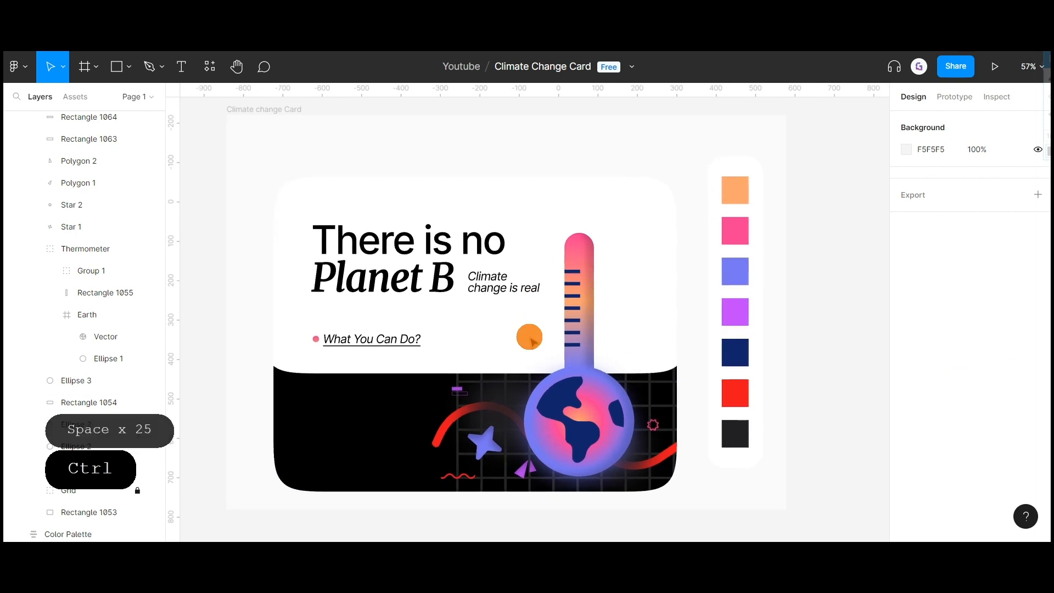
pyautogui.scroll(-1, 532, 342)
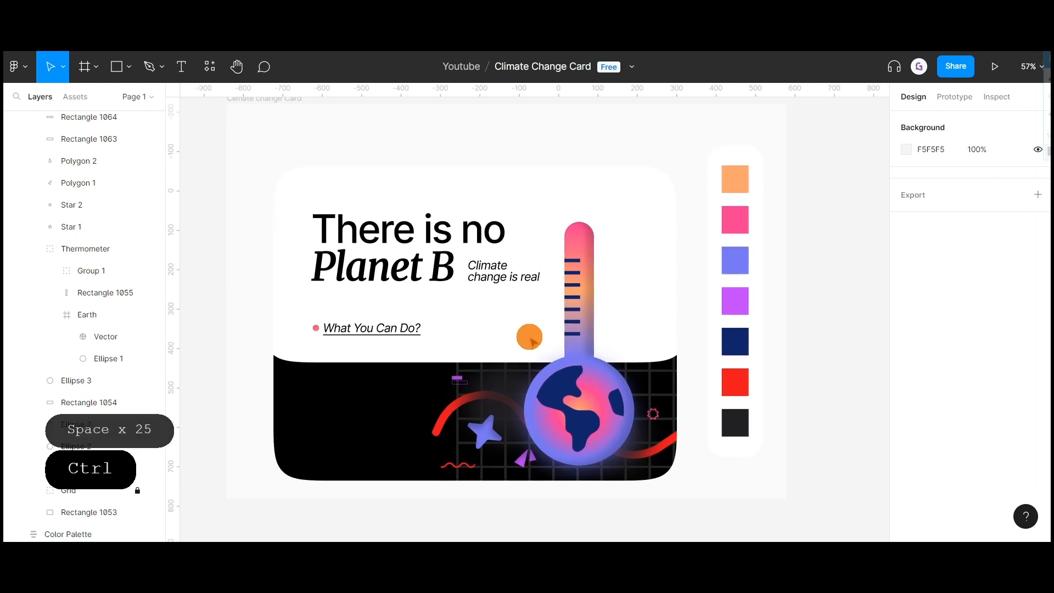
# Step: Run the Noise plugin and insert a 500 × 500 noise texture onto the canvas
pyautogui.click(209, 65)
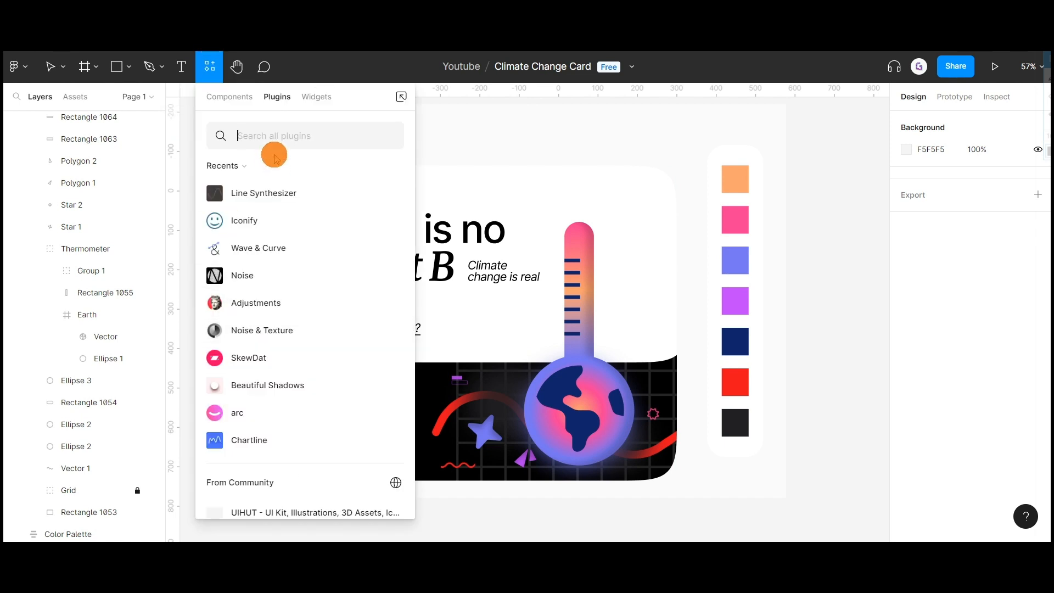
pyautogui.write('Noise')
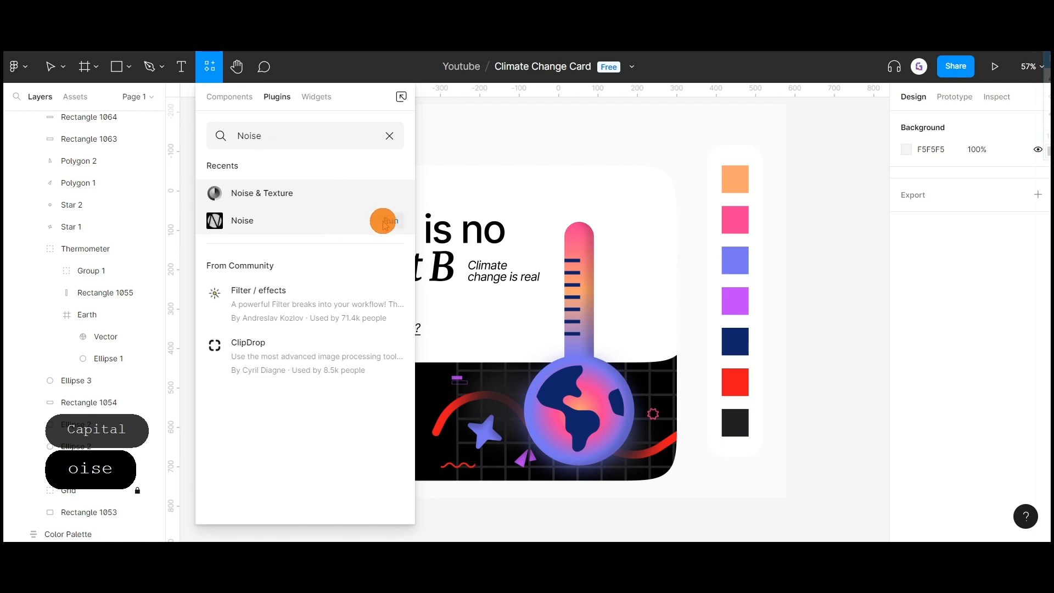
pyautogui.click(384, 220)
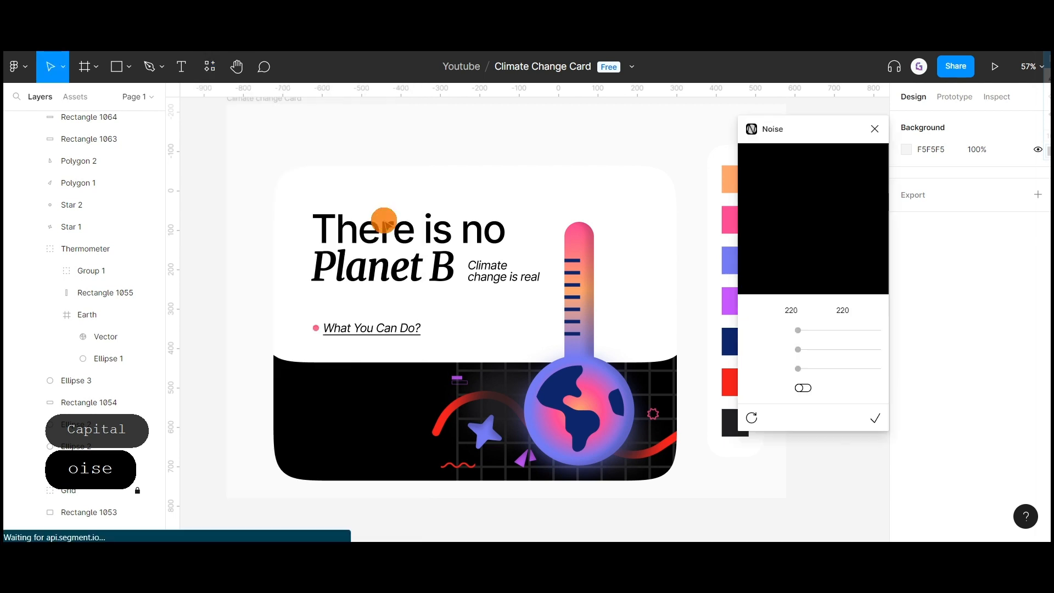
pyautogui.click(877, 423)
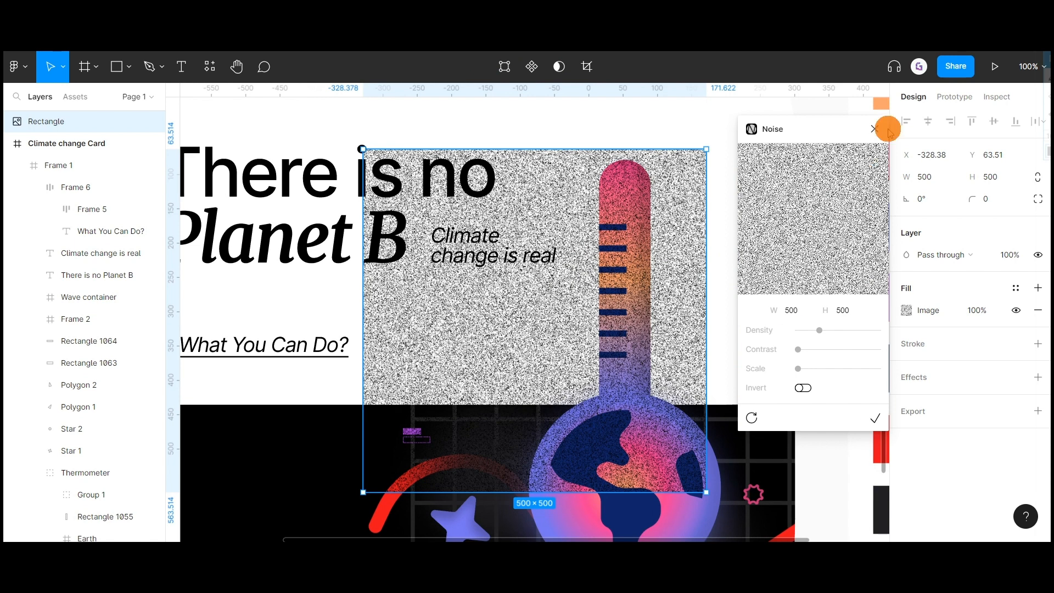
pyautogui.click(874, 128)
# Step: Resize the noise rectangle to about 634 × 721 so it covers the thermometer and the decorative shapes
pyautogui.scroll(-5, 786, 176)
pyautogui.moveTo(606, 300); pyautogui.dragTo(640, 300)
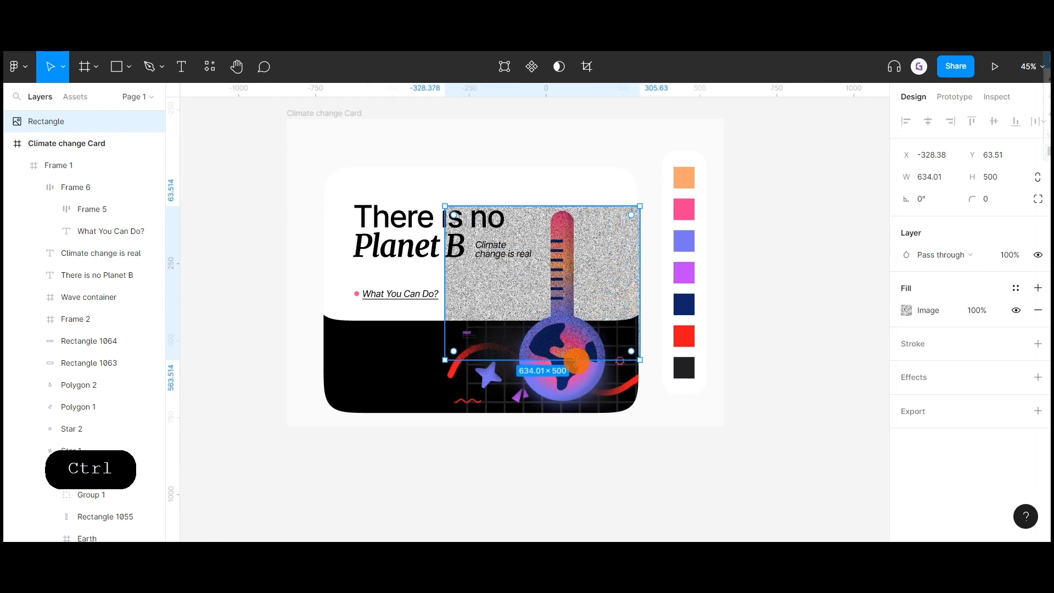
pyautogui.moveTo(575, 360); pyautogui.dragTo(574, 412)
pyautogui.moveTo(505, 204); pyautogui.dragTo(506, 191)
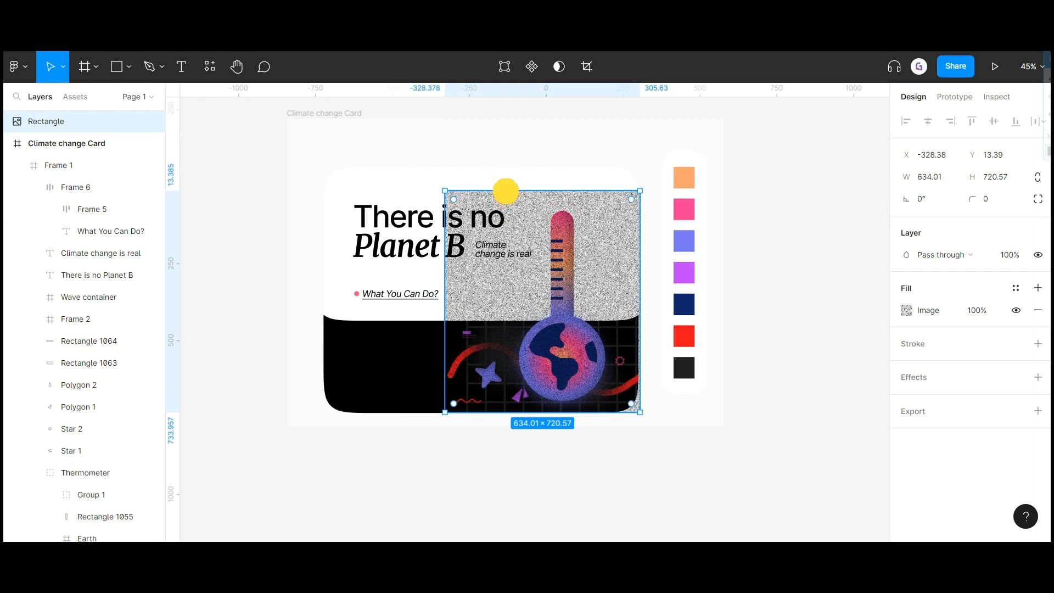
pyautogui.press('ctrl')
pyautogui.press('ctrl')
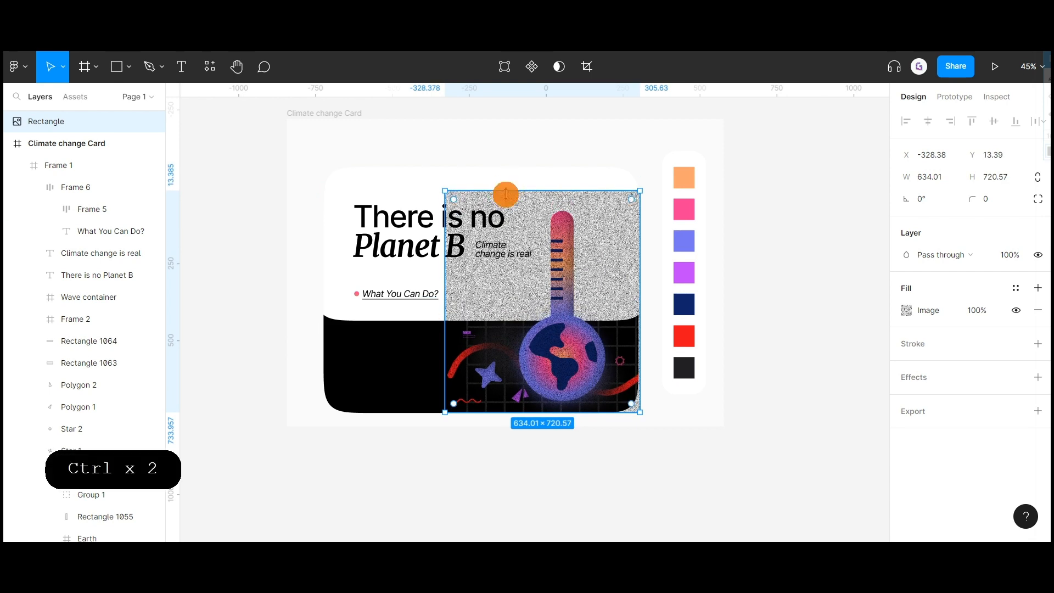
# Step: Move the noise rectangle into Frame 1 as its topmost layer and set its blend mode to Overlay
pyautogui.moveTo(71, 119); pyautogui.dragTo(73, 157)
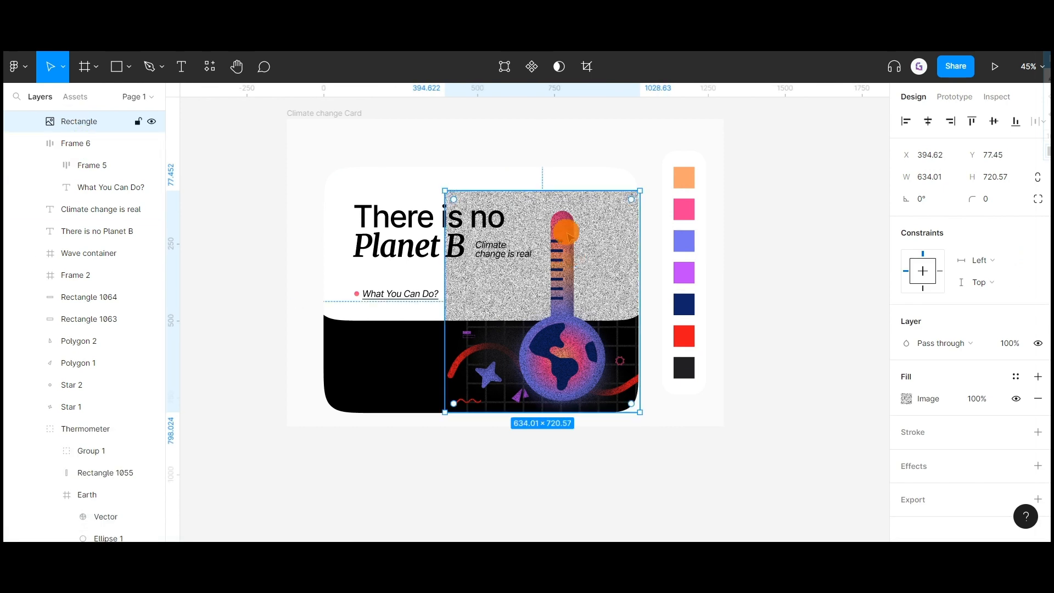
pyautogui.click(940, 343)
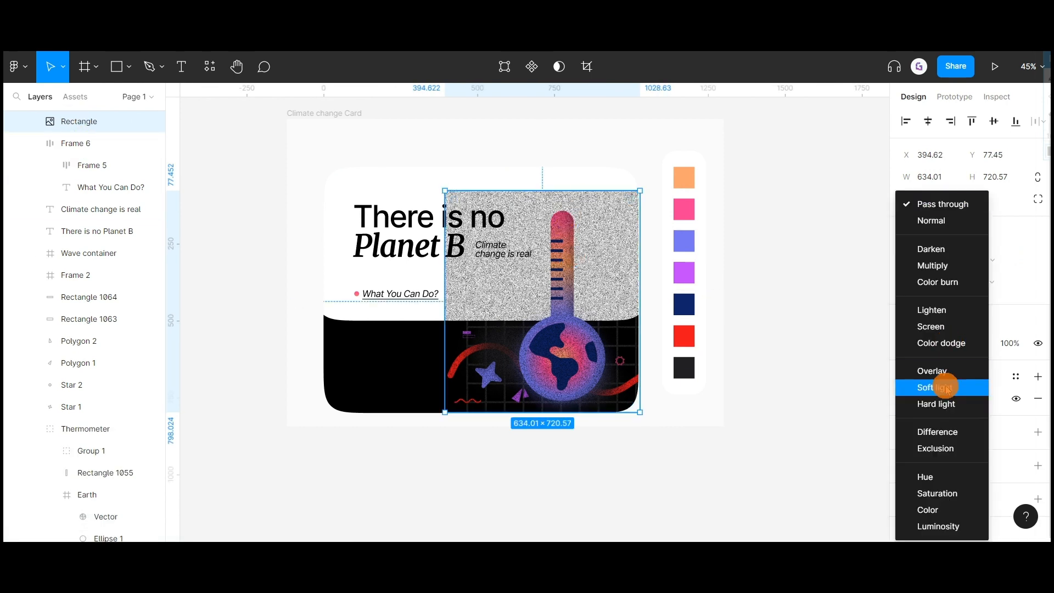
pyautogui.click(939, 370)
pyautogui.scroll(3, 586, 343)
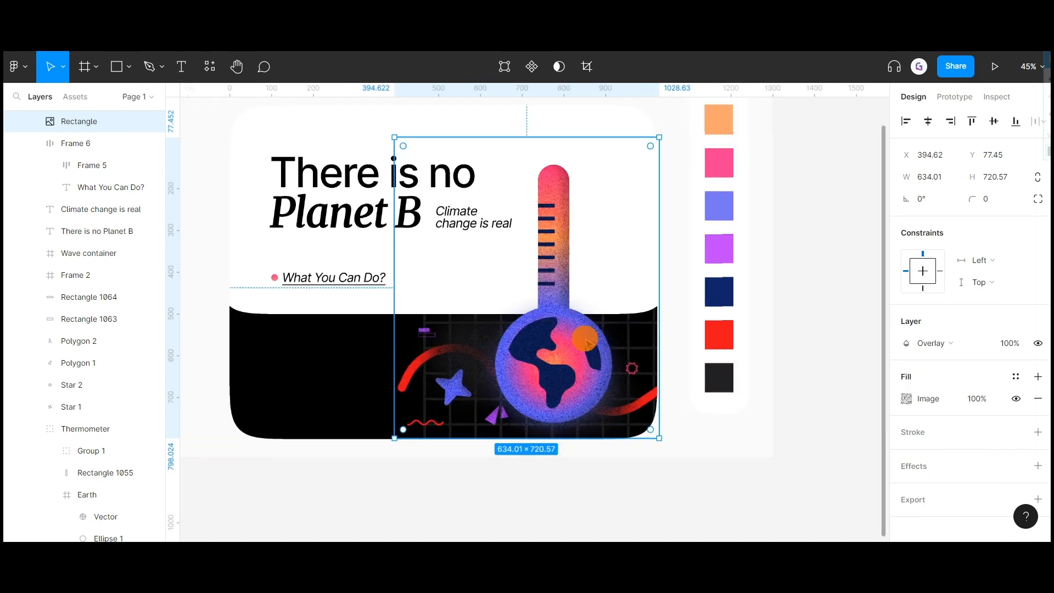
pyautogui.moveTo(529, 266); pyautogui.dragTo(582, 304)
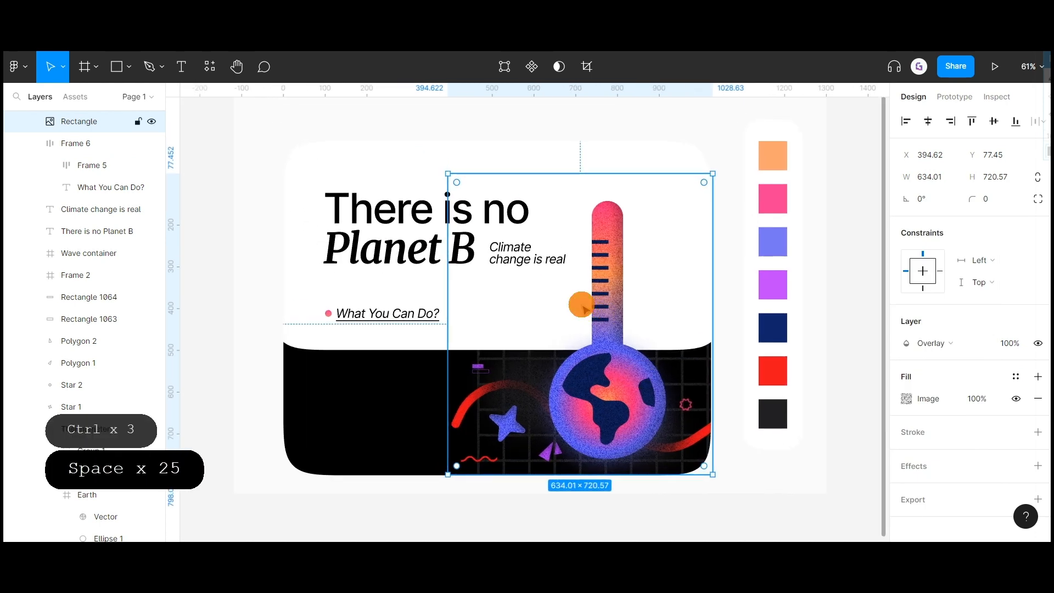
# Step: Lower the opacity of the noise rectangle's image fill to 80%
pyautogui.click(974, 405)
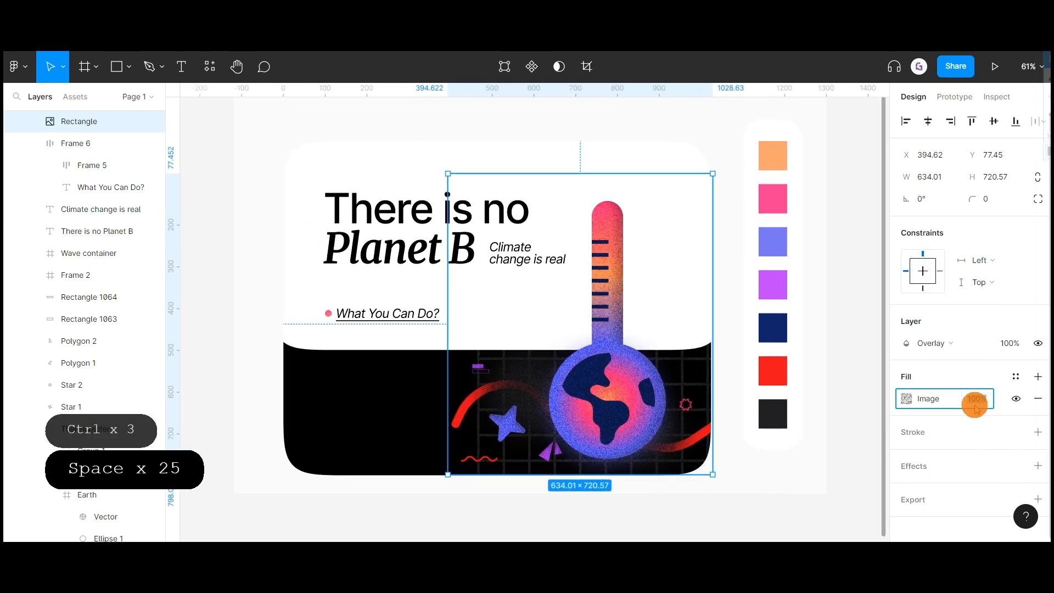
pyautogui.press('8')
pyautogui.press('Return')
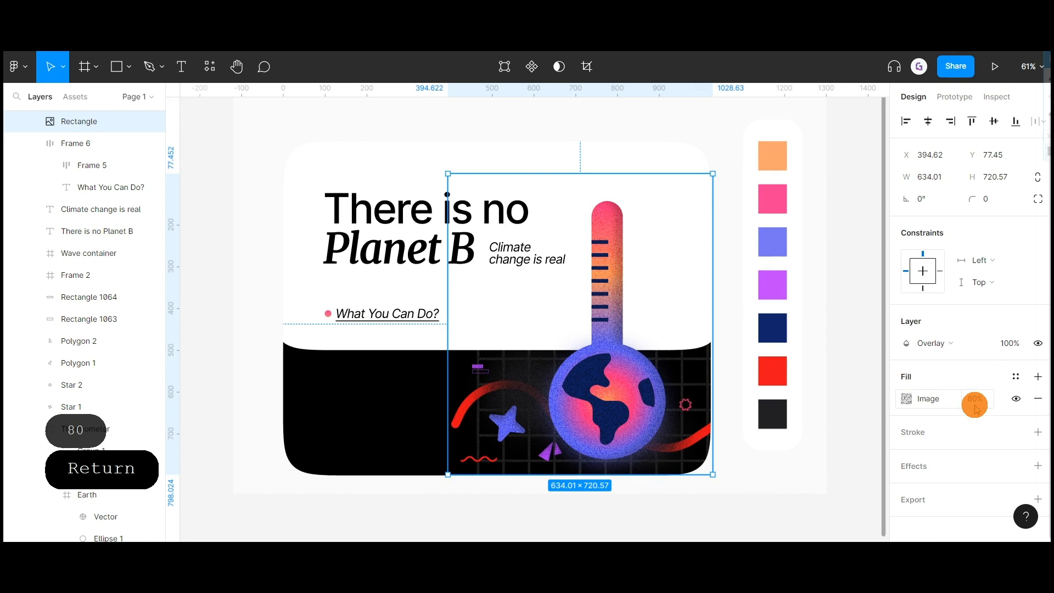
pyautogui.moveTo(961, 401); pyautogui.dragTo(894, 409)
pyautogui.click(855, 337)
# Step: Draw a circle about 333 across over the thermometer's globe, at about X 589, Y 446
pyautogui.scroll(-3, 855, 335)
pyautogui.moveTo(762, 399); pyautogui.dragTo(622, 357)
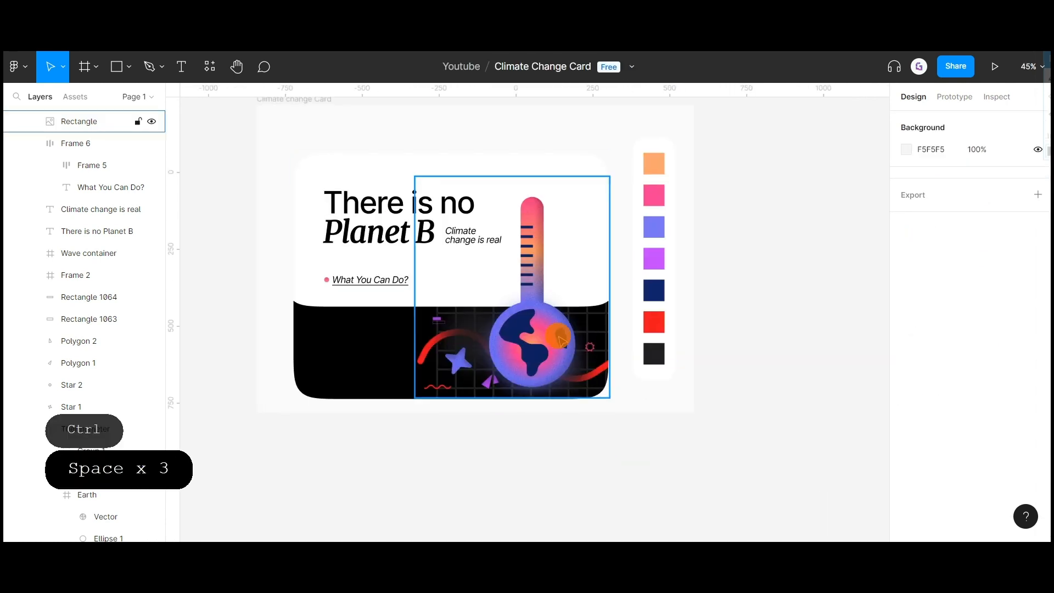
pyautogui.scroll(3, 561, 322)
pyautogui.moveTo(548, 320); pyautogui.dragTo(587, 339)
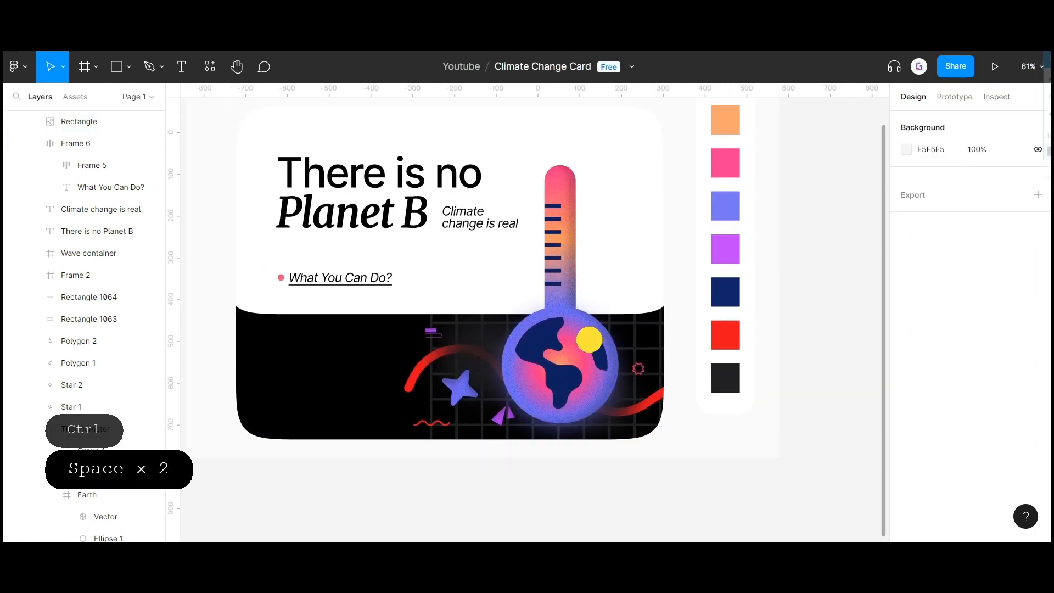
pyautogui.click(130, 67)
pyautogui.click(114, 148)
pyautogui.moveTo(539, 297)
pyautogui.mouseDown()
pyautogui.moveTo(634, 387)
pyautogui.moveTo(553, 353)
pyautogui.moveTo(623, 426)
pyautogui.moveTo(570, 400)
pyautogui.moveTo(621, 431)
pyautogui.mouseUp()
# Step: Fill the large circle with black 000000, sampling the colour from the canvas
pyautogui.click(906, 398)
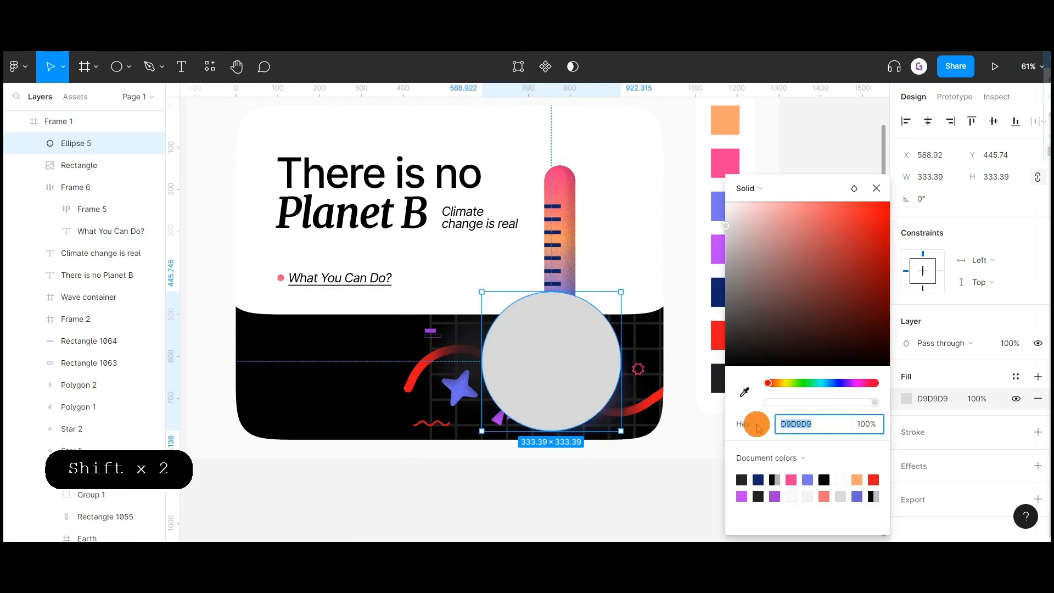
pyautogui.click(745, 391)
pyautogui.click(612, 354)
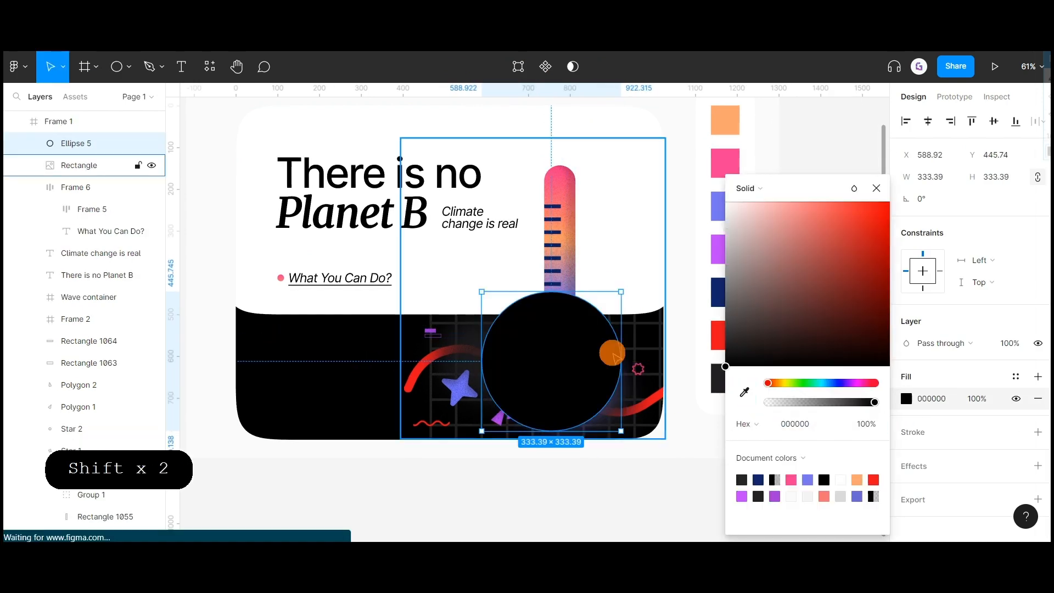
pyautogui.click(876, 188)
# Step: Add a layer blur of 194 to the large black circle
pyautogui.click(913, 465)
pyautogui.click(932, 487)
pyautogui.click(950, 502)
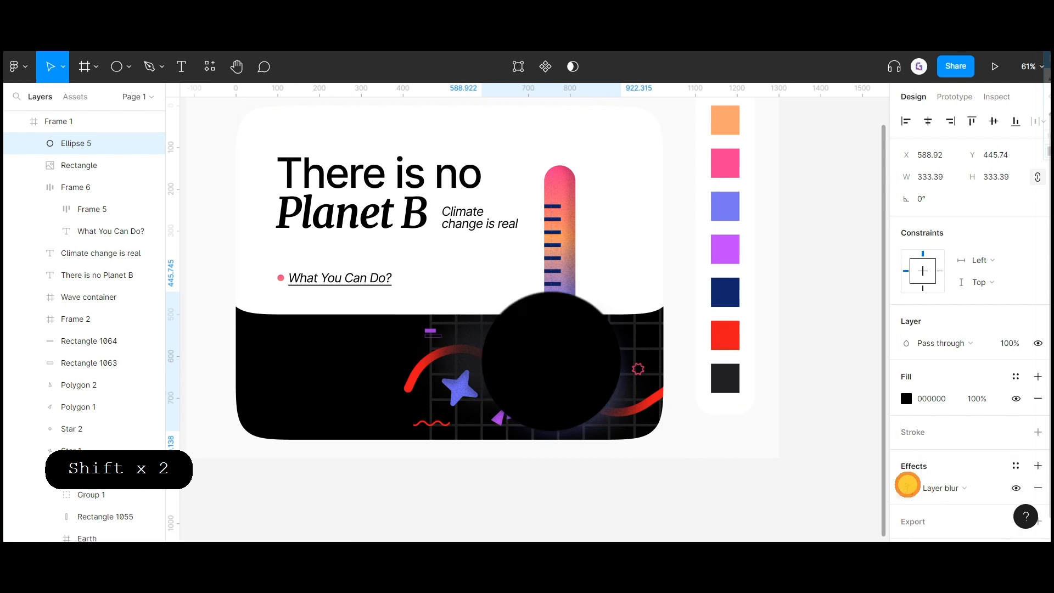
pyautogui.click(906, 487)
pyautogui.moveTo(746, 518); pyautogui.dragTo(803, 518)
pyautogui.moveTo(191, 496); pyautogui.dragTo(992, 442)
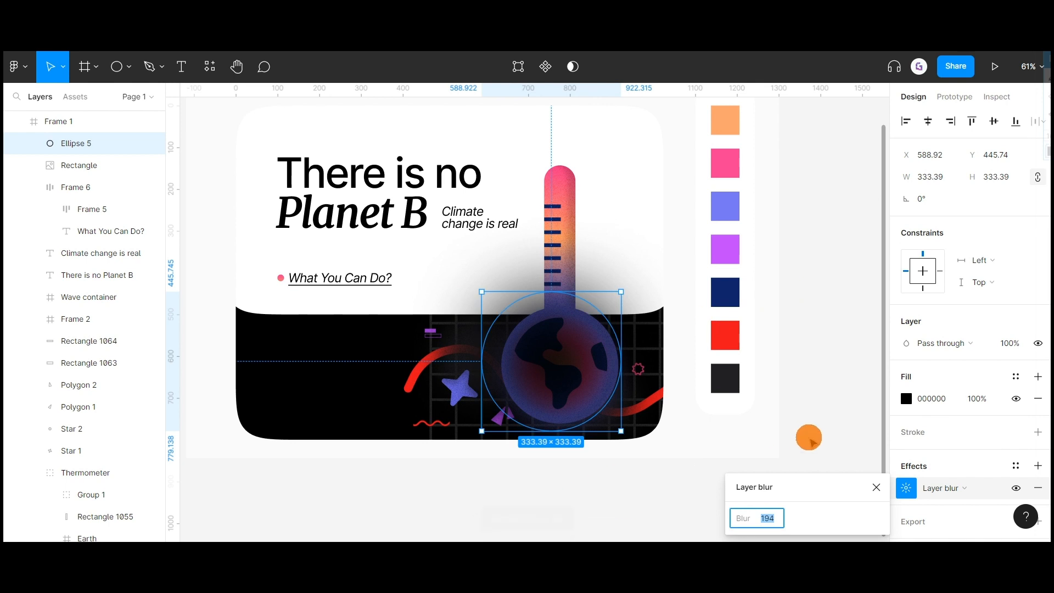
pyautogui.click(812, 442)
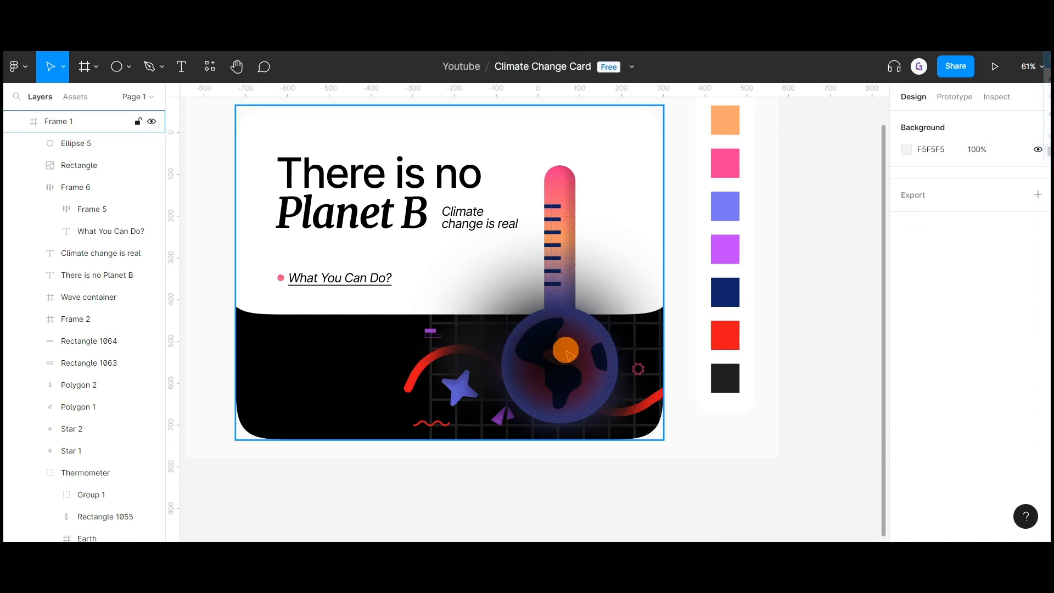
# Step: Move the blurred black circle below the Thermometer group in the layer order, collapsing that group
pyautogui.click(524, 311)
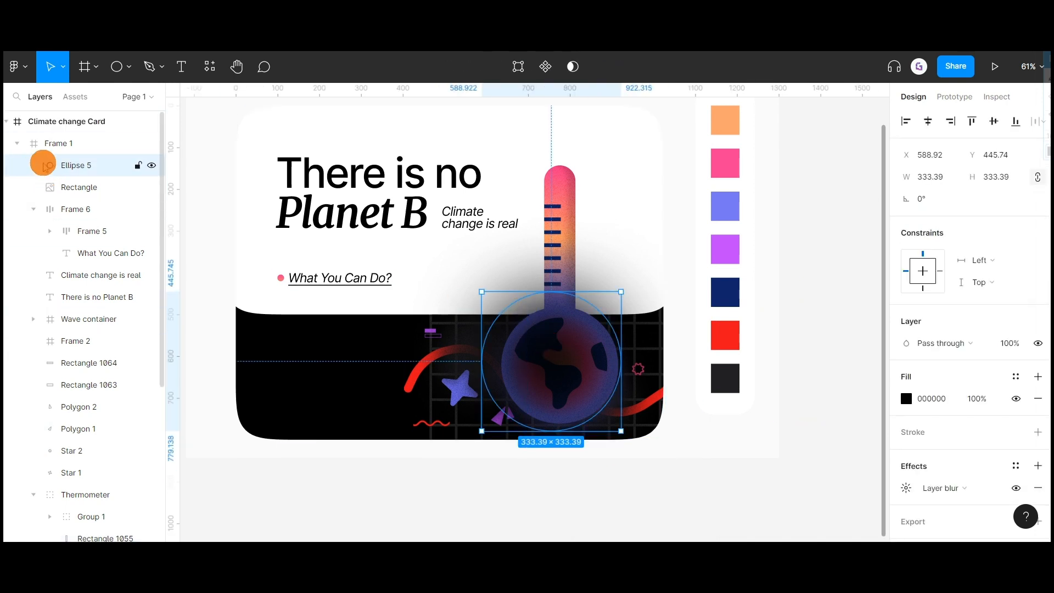
pyautogui.moveTo(46, 166); pyautogui.dragTo(49, 160)
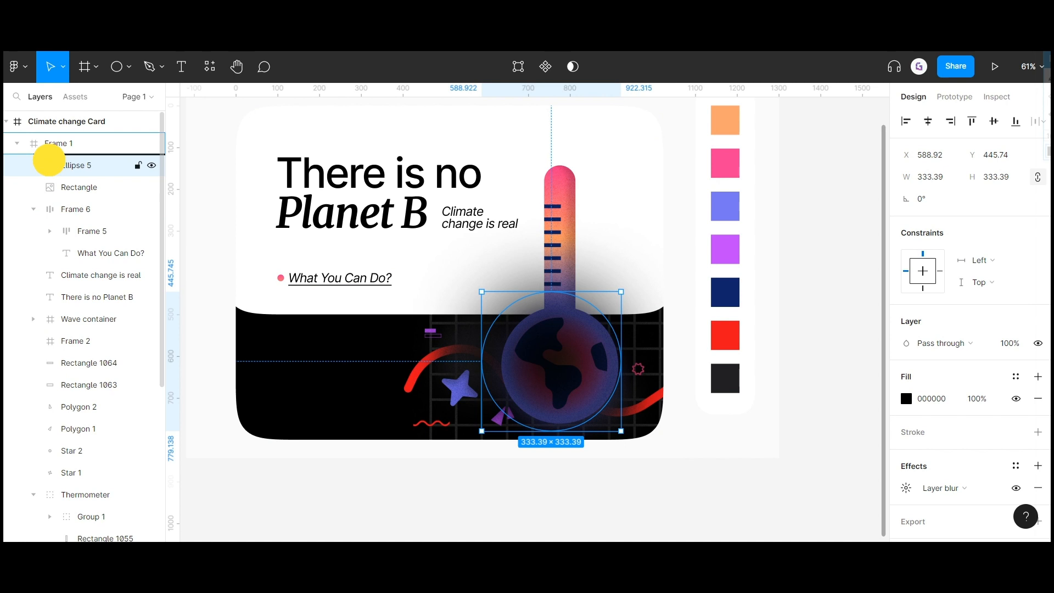
pyautogui.click(33, 495)
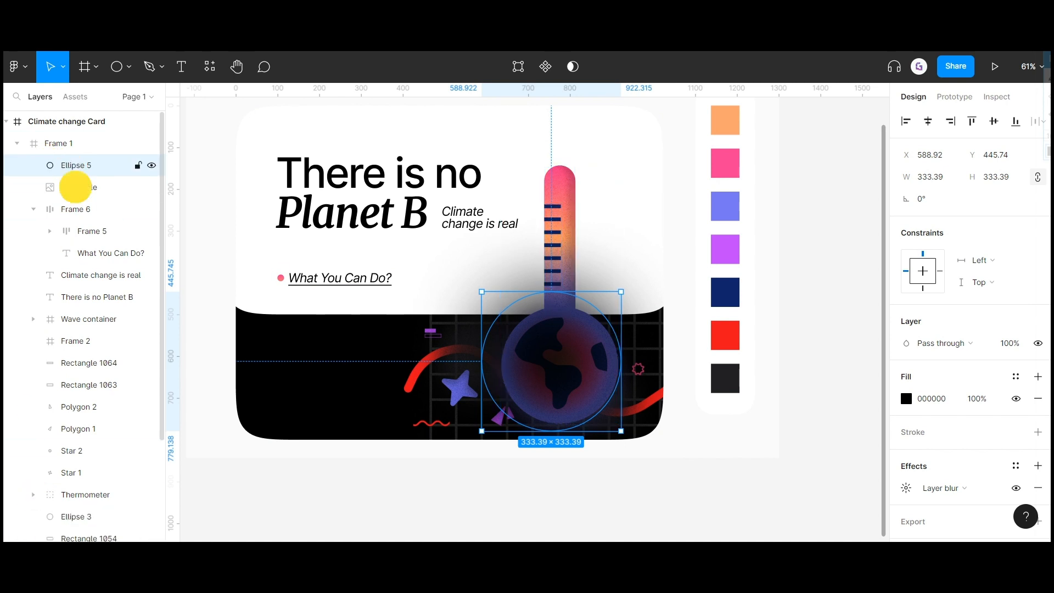
pyautogui.moveTo(97, 500); pyautogui.dragTo(98, 499)
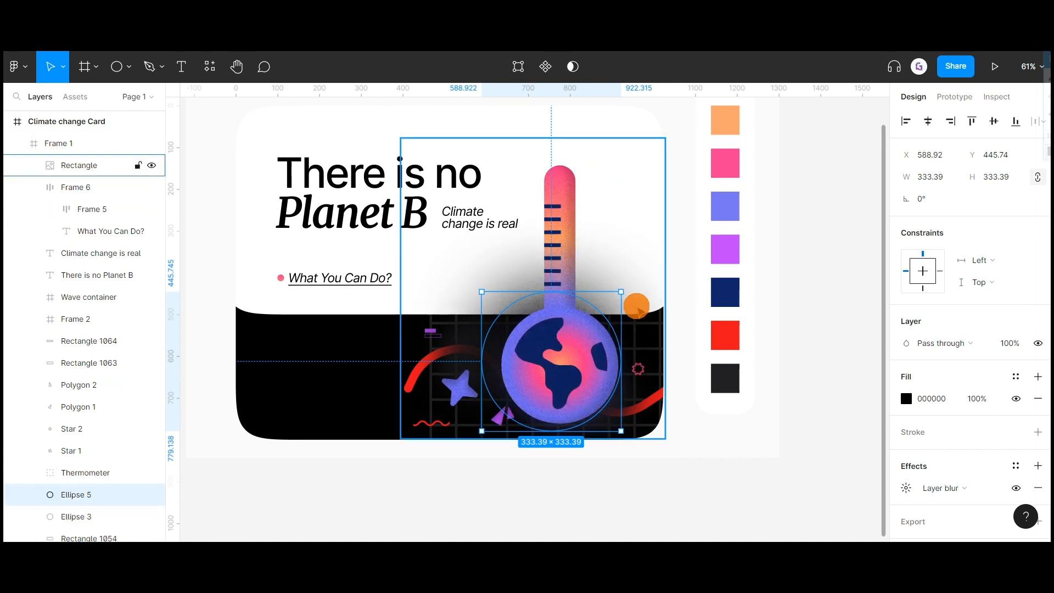
# Step: Scale the blurred black circle down to about 307 across and nudge it down 5 px to about Y 478
pyautogui.scroll(3, 554, 307)
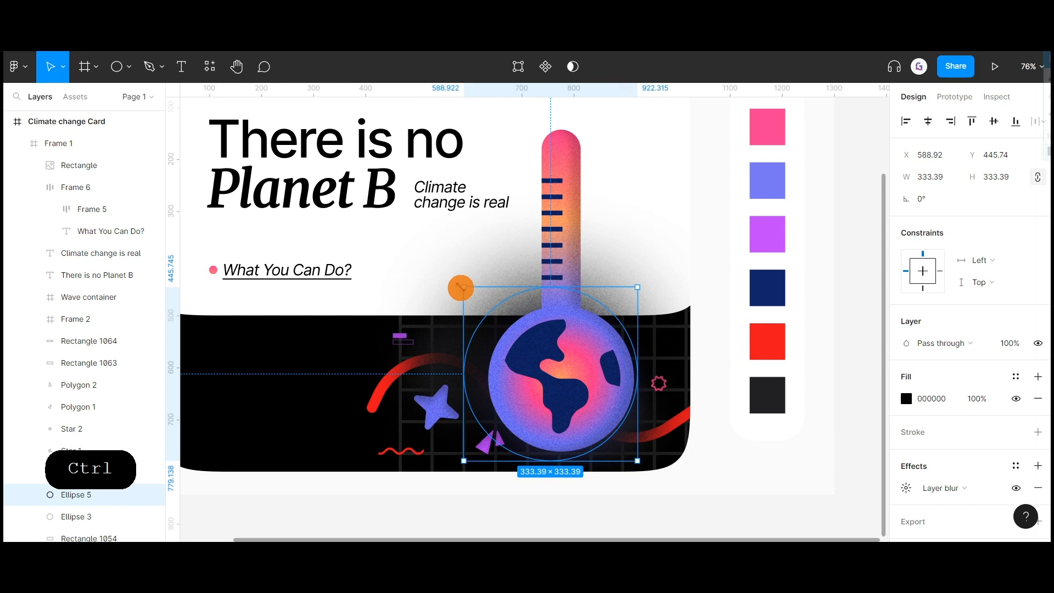
pyautogui.press('k')
pyautogui.moveTo(460, 287); pyautogui.dragTo(479, 302)
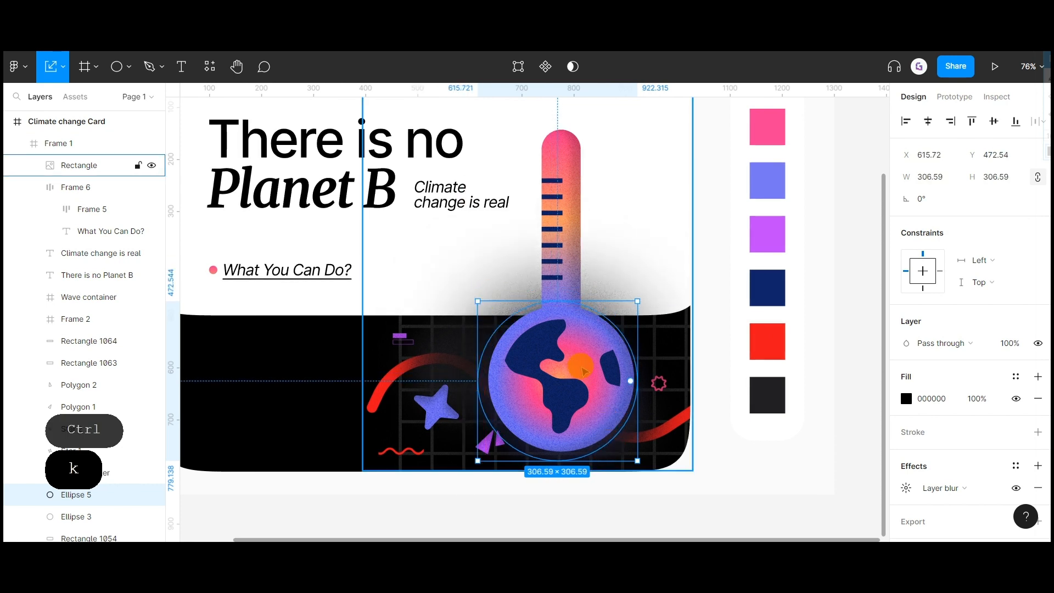
pyautogui.press('Down')
pyautogui.press('Down')
pyautogui.press('Down')
pyautogui.press('Down')
pyautogui.press('Down')
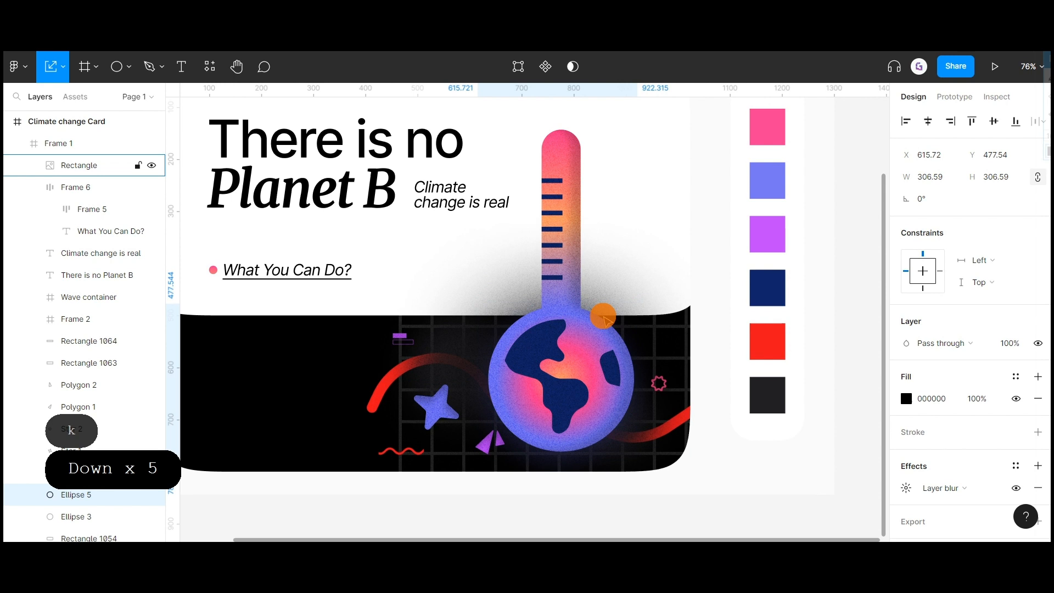
# Step: Try several opacities on the blurred black circle, ending at 80%
pyautogui.press('5')
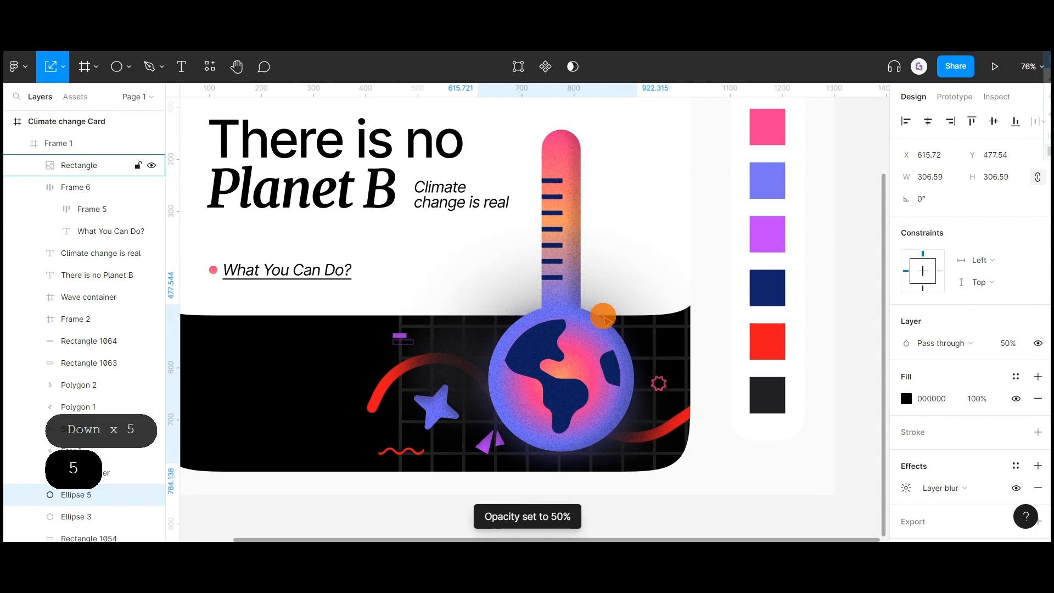
pyautogui.press('8')
pyautogui.press('7')
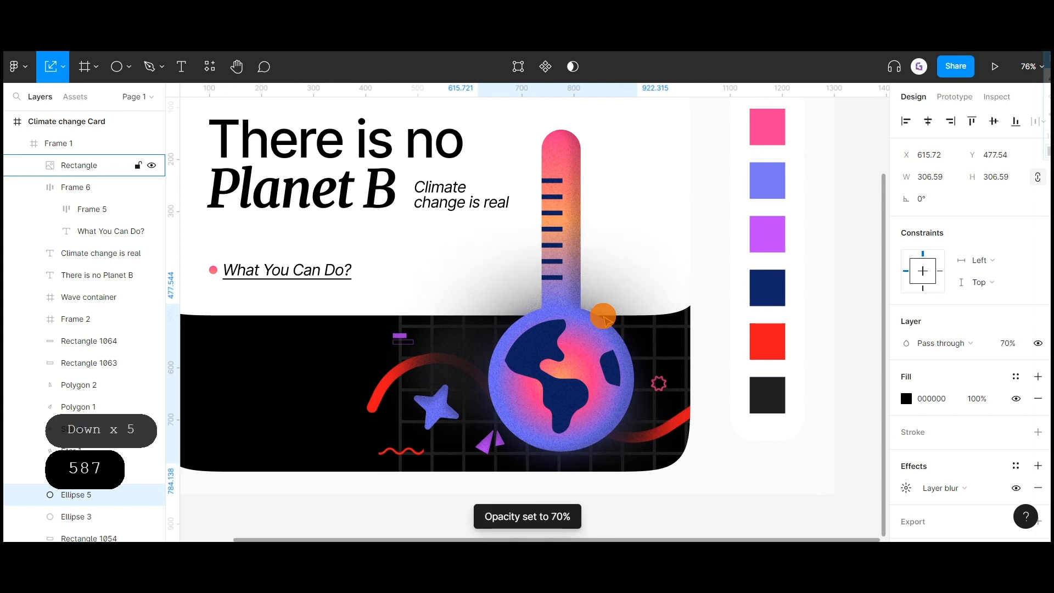
pyautogui.press('6')
pyautogui.press('8')
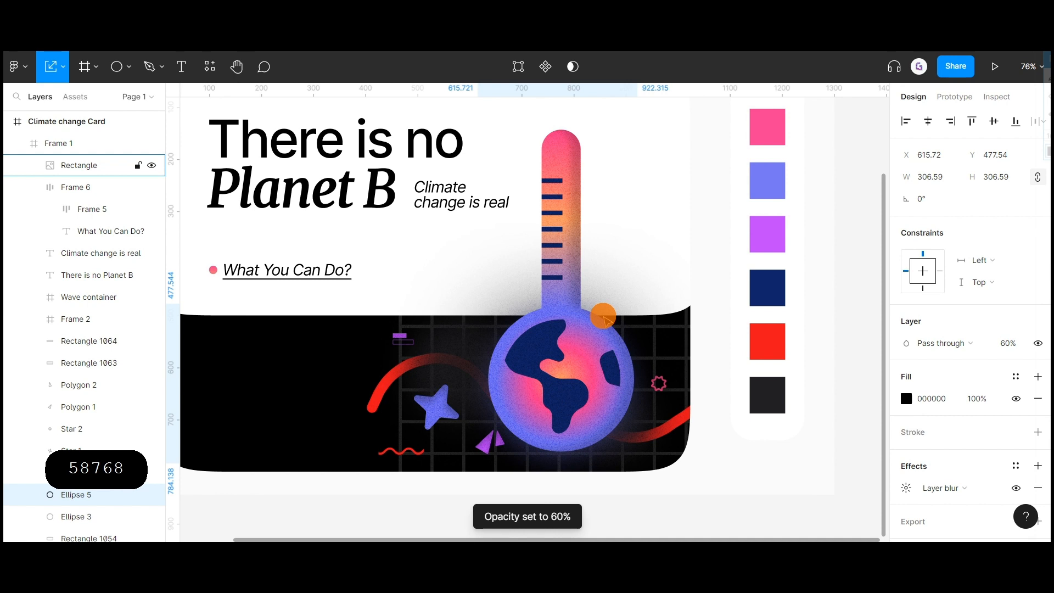
pyautogui.click(855, 289)
pyautogui.scroll(-4, 702, 329)
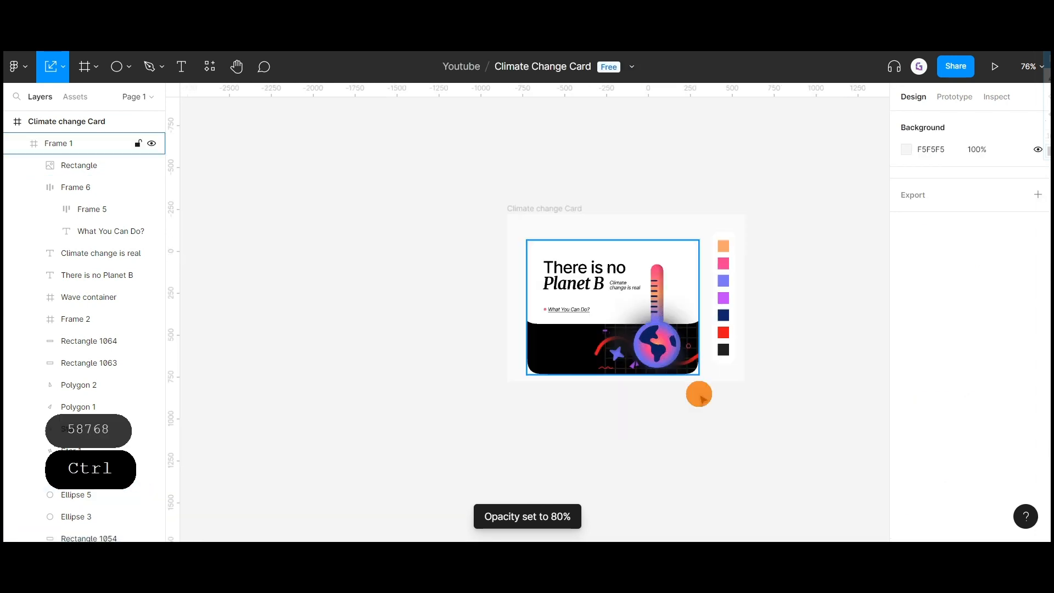
# Step: Reselect the blurred black circle behind the thermometer and lower its layer opacity to 50%
pyautogui.moveTo(690, 408); pyautogui.dragTo(587, 412)
pyautogui.scroll(3, 523, 369)
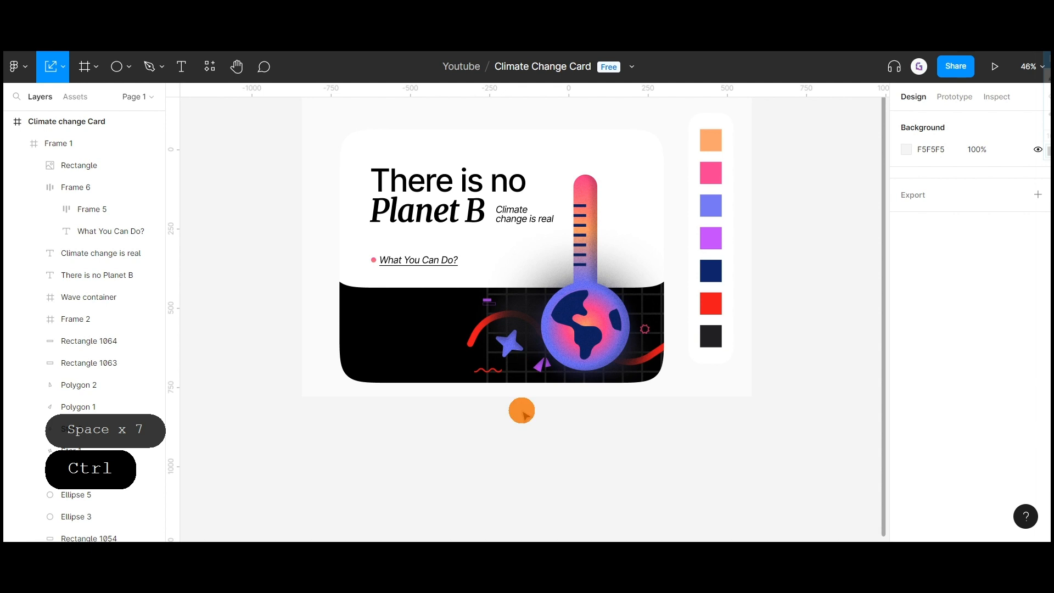
pyautogui.moveTo(463, 287); pyautogui.dragTo(522, 311)
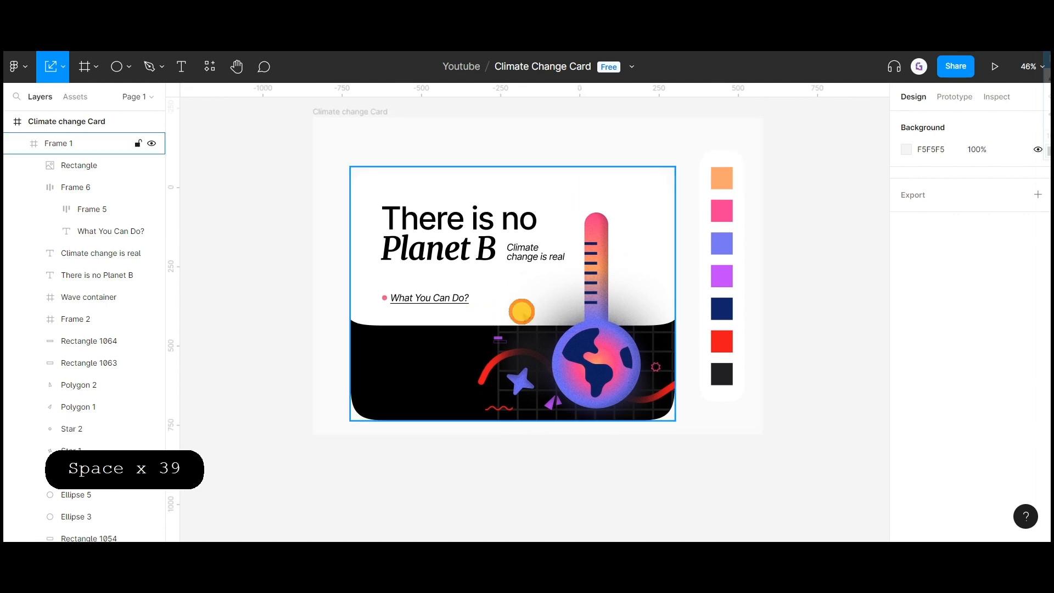
pyautogui.doubleClick(565, 318)
pyautogui.doubleClick(566, 317)
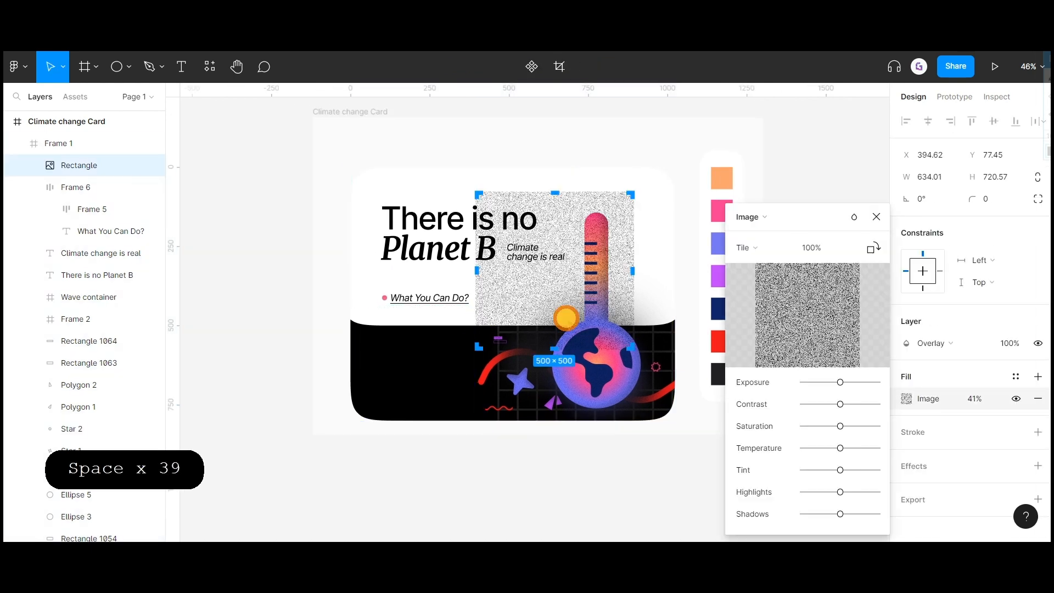
pyautogui.click(70, 496)
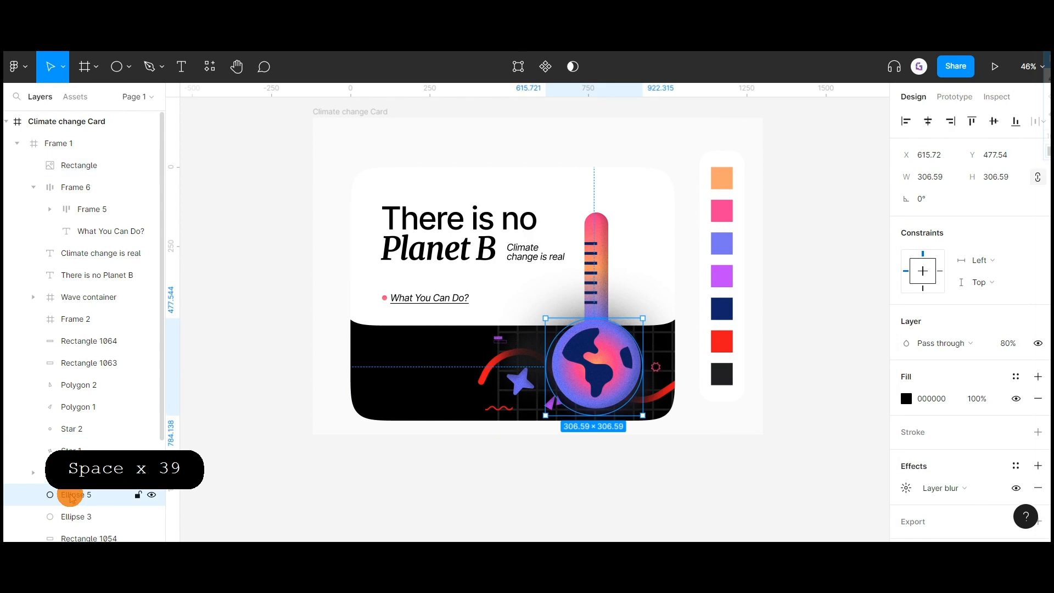
pyautogui.press('6')
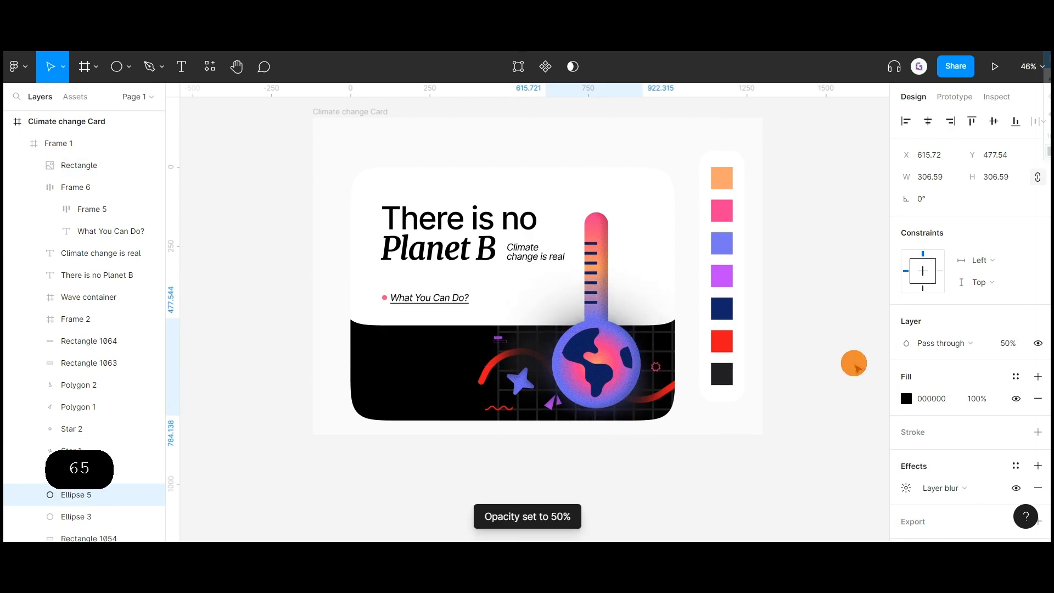
pyautogui.click(795, 353)
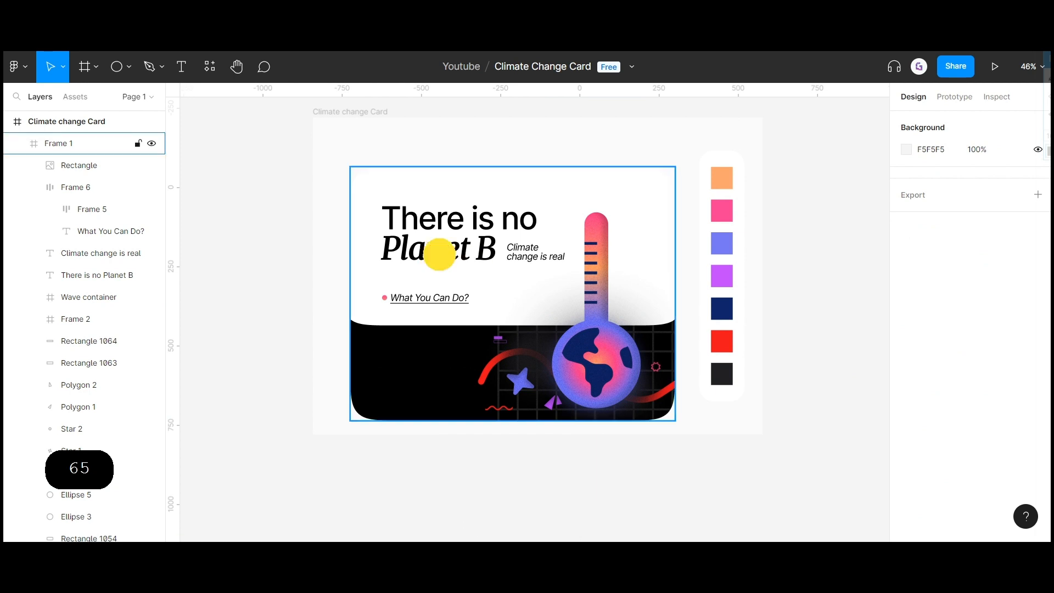
# Step: Select the letters "et" of "Planet" within the card heading
pyautogui.doubleClick(439, 254)
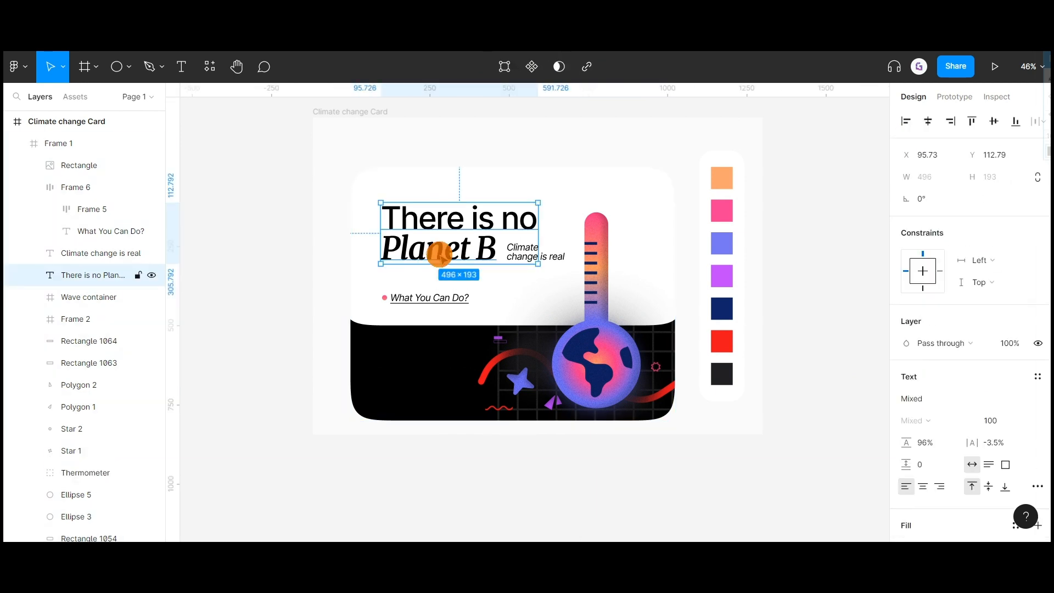
pyautogui.tripleClick(441, 253)
pyautogui.click(445, 253)
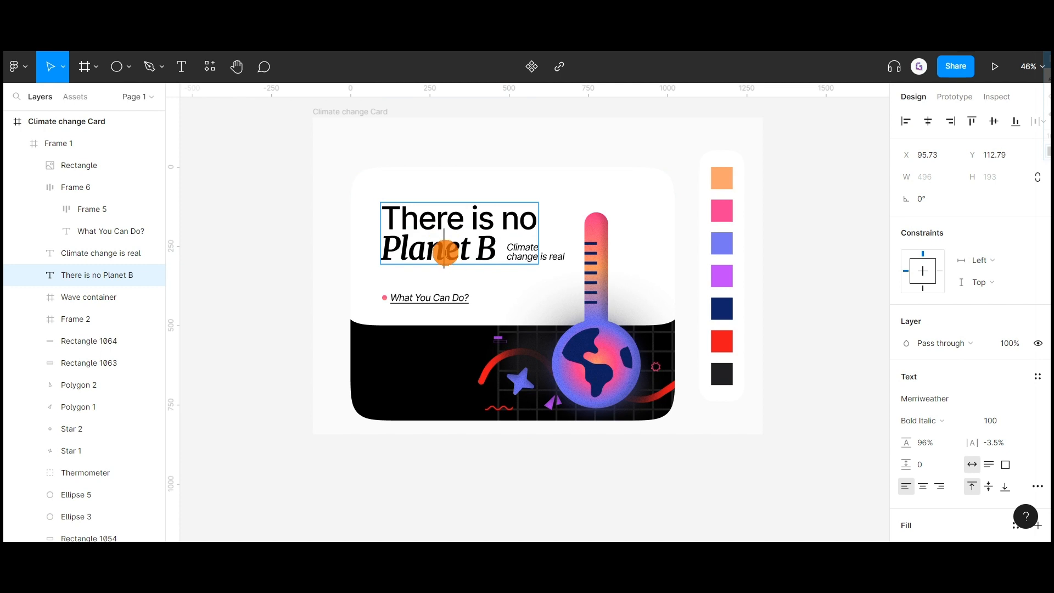
pyautogui.moveTo(445, 247); pyautogui.dragTo(470, 254)
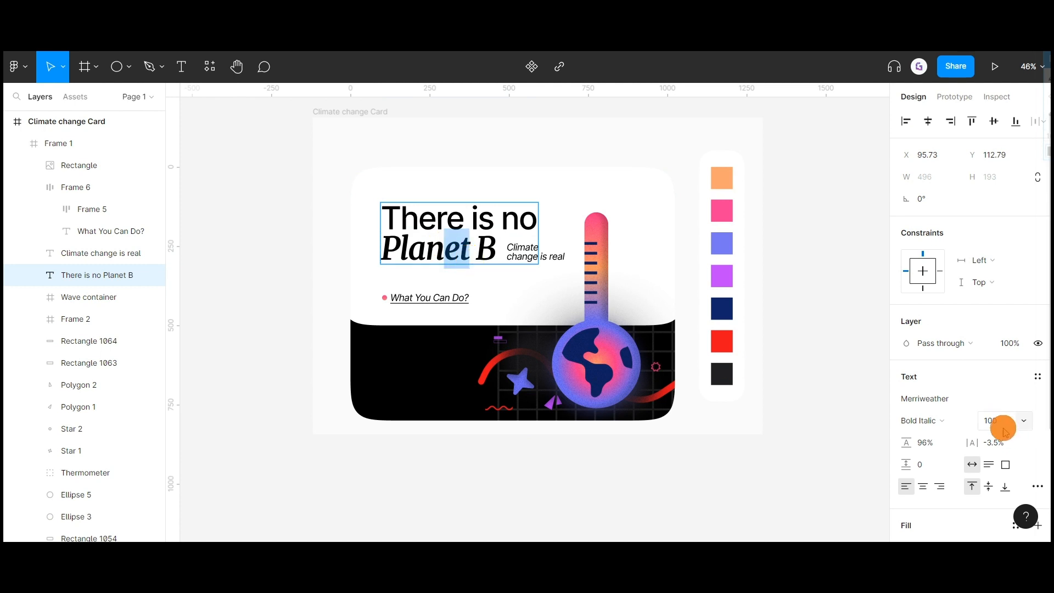
pyautogui.click(1009, 344)
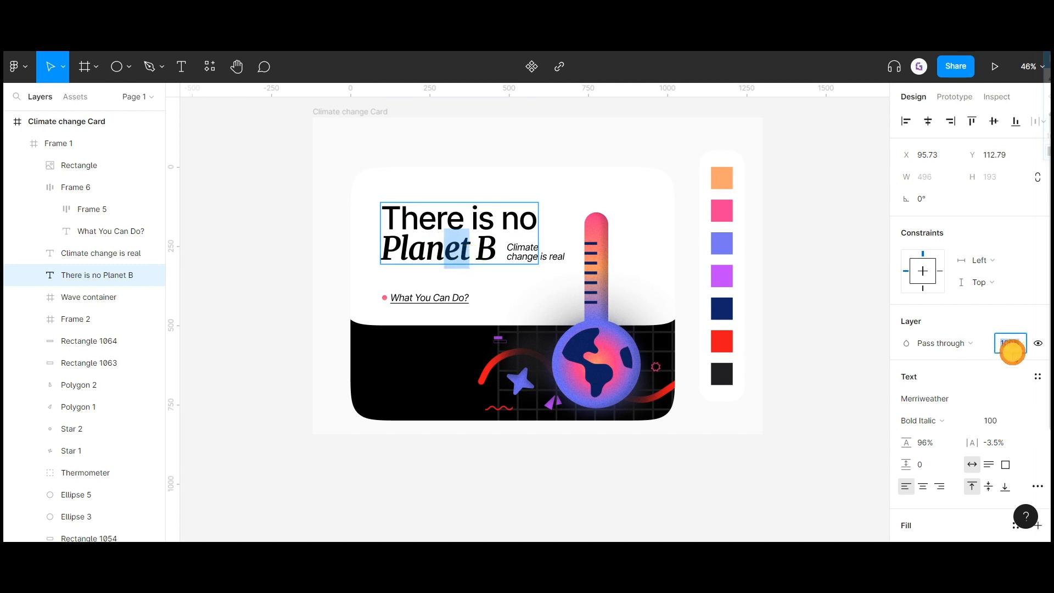
pyautogui.write('5')
pyautogui.press('Return')
pyautogui.hotkey('ctrl', 'z')
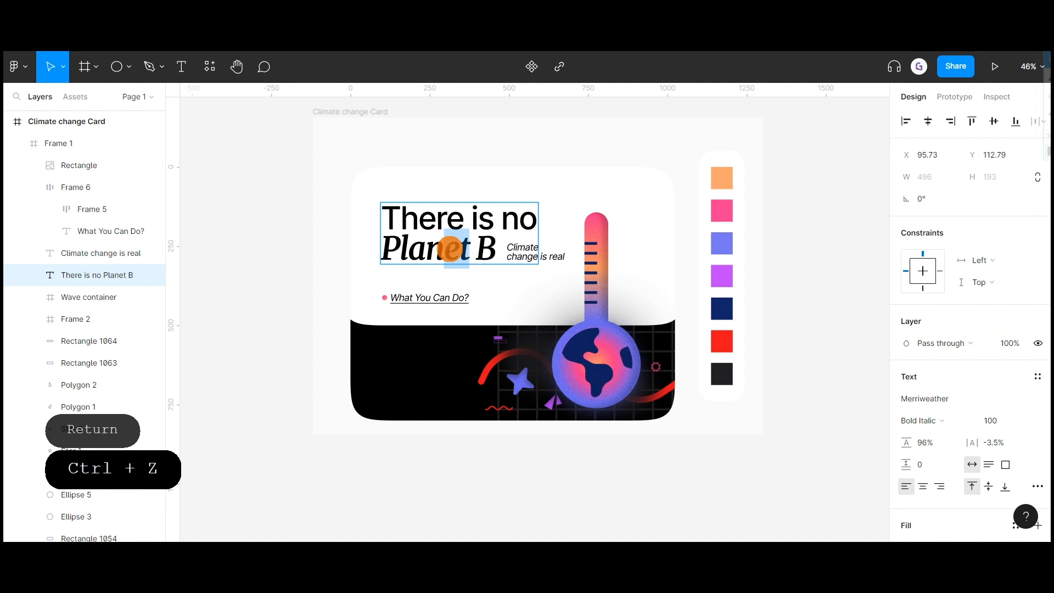
# Step: Set the black fill of the selected letters "et" in "Planet" to 30% opacity
pyautogui.scroll(3, 451, 249)
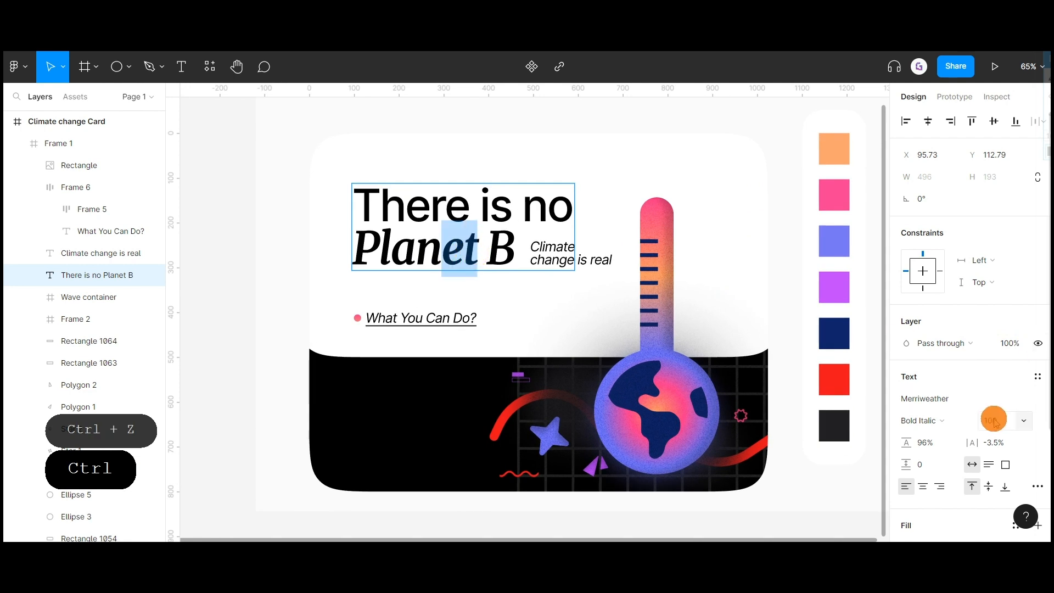
pyautogui.scroll(-1, 992, 406)
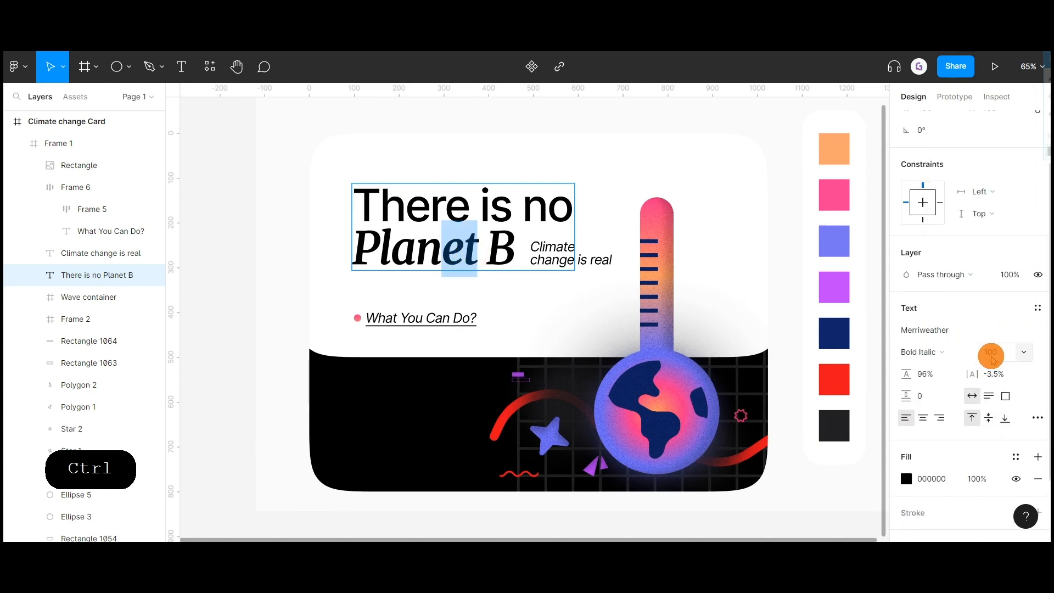
pyautogui.write('50')
pyautogui.press('Return')
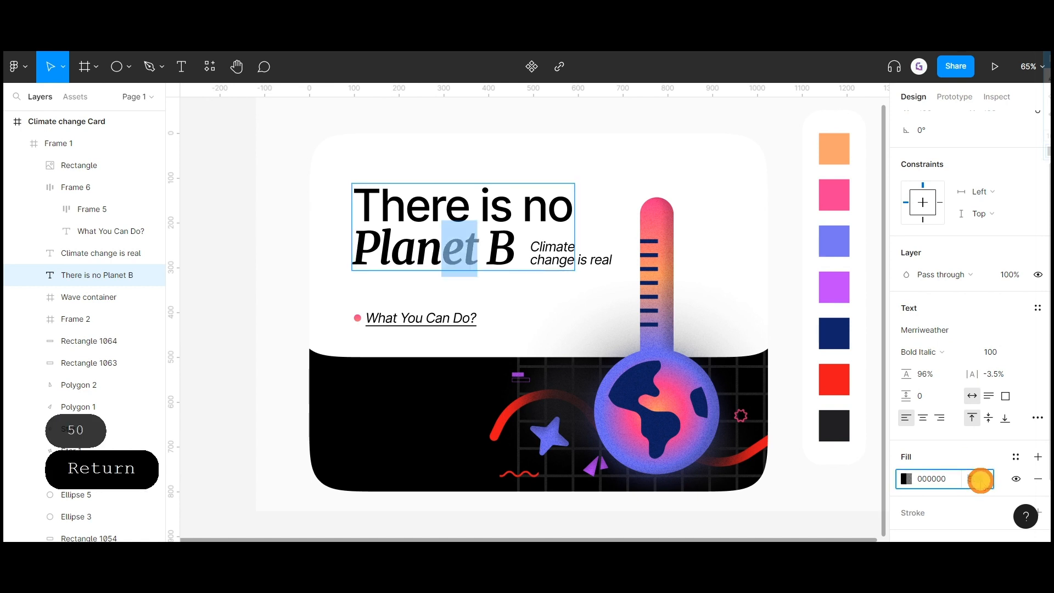
pyautogui.write('30')
pyautogui.press('Return')
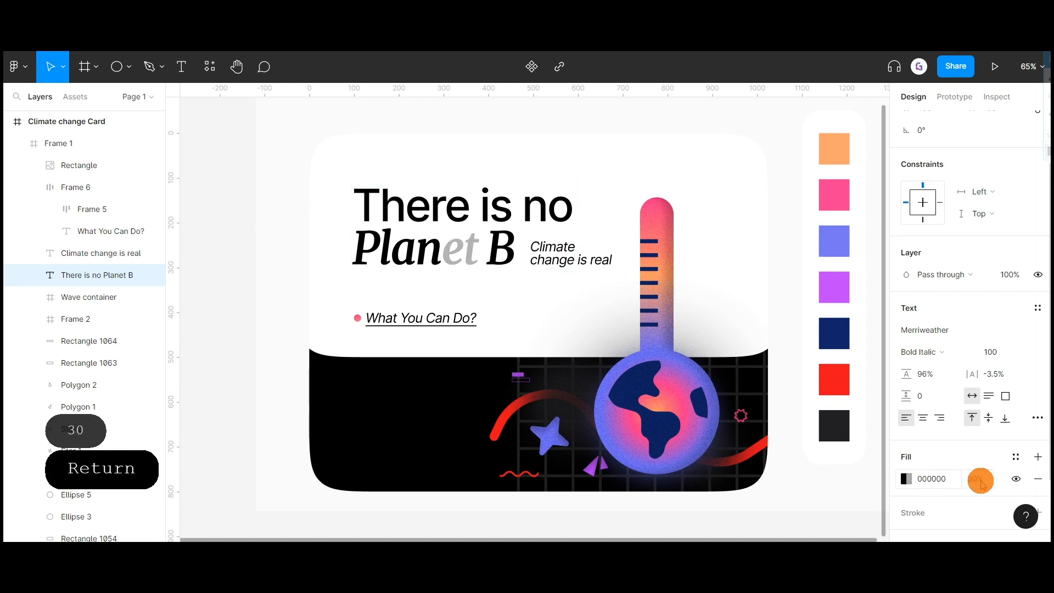
pyautogui.press('Escape')
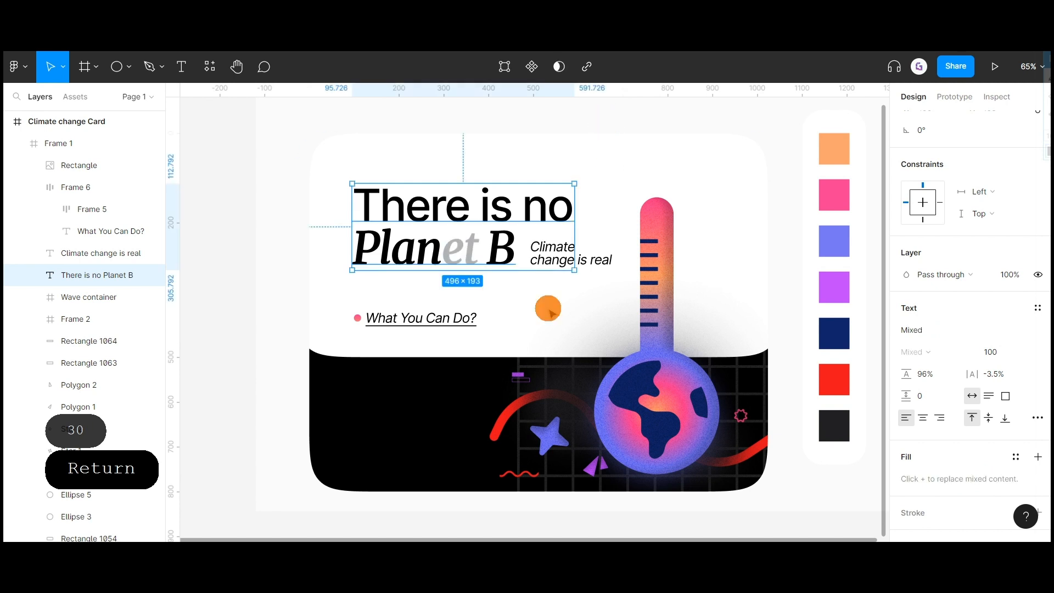
# Step: Extend the noise rectangle's left edge to about X 297 so it is about 732 wide and covers the "et" letters
pyautogui.click(534, 321)
pyautogui.moveTo(484, 305); pyautogui.dragTo(442, 305)
pyautogui.scroll(5, 458, 227)
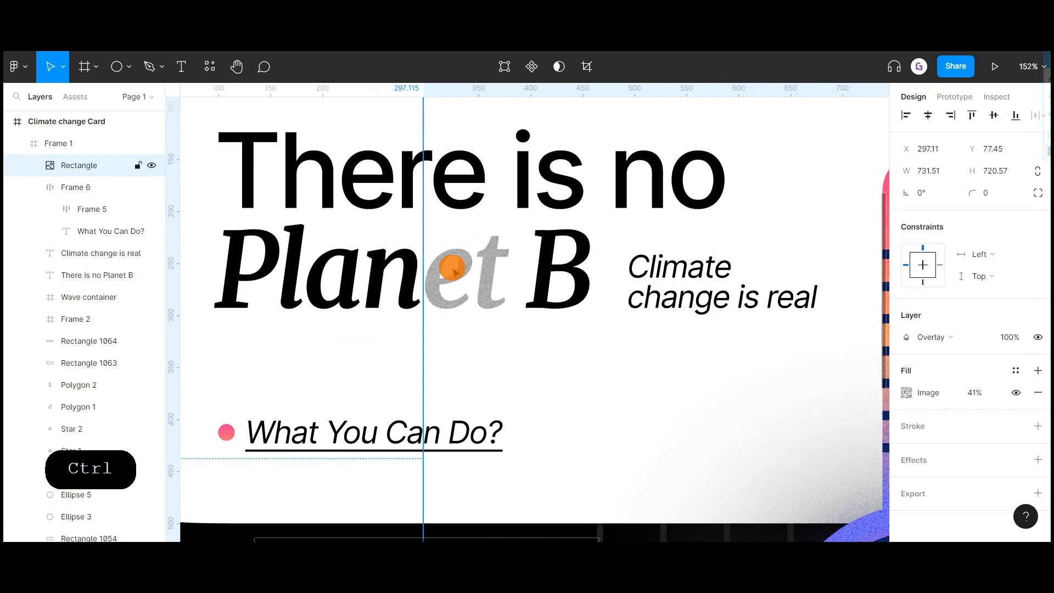
pyautogui.scroll(-5, 453, 269)
pyautogui.click(490, 138)
pyautogui.scroll(-1, 490, 138)
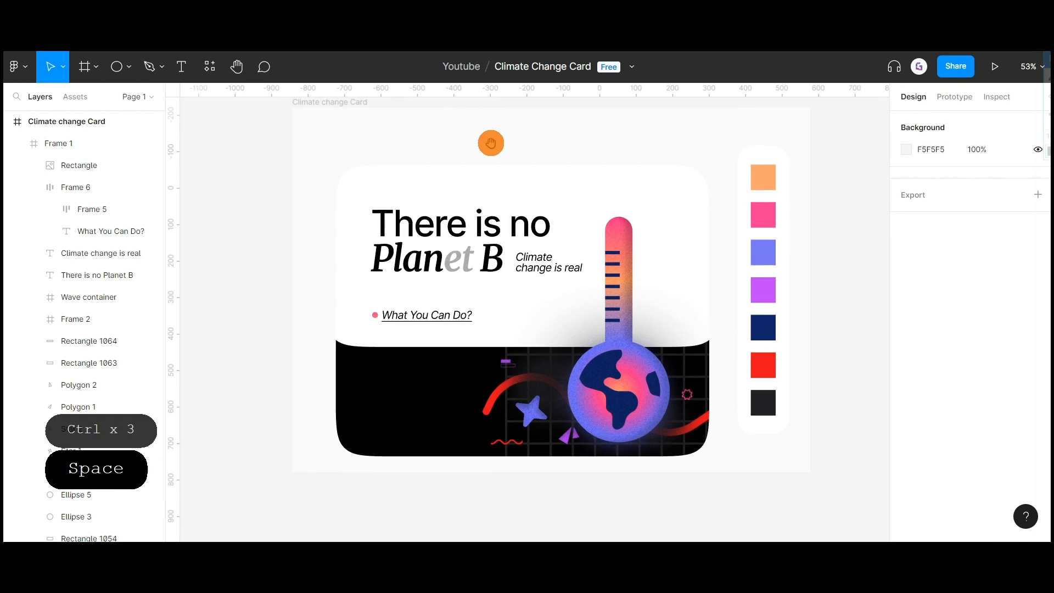
# Step: Move the card frame up to about Y 104 inside the outer frame
pyautogui.moveTo(492, 144); pyautogui.dragTo(506, 175)
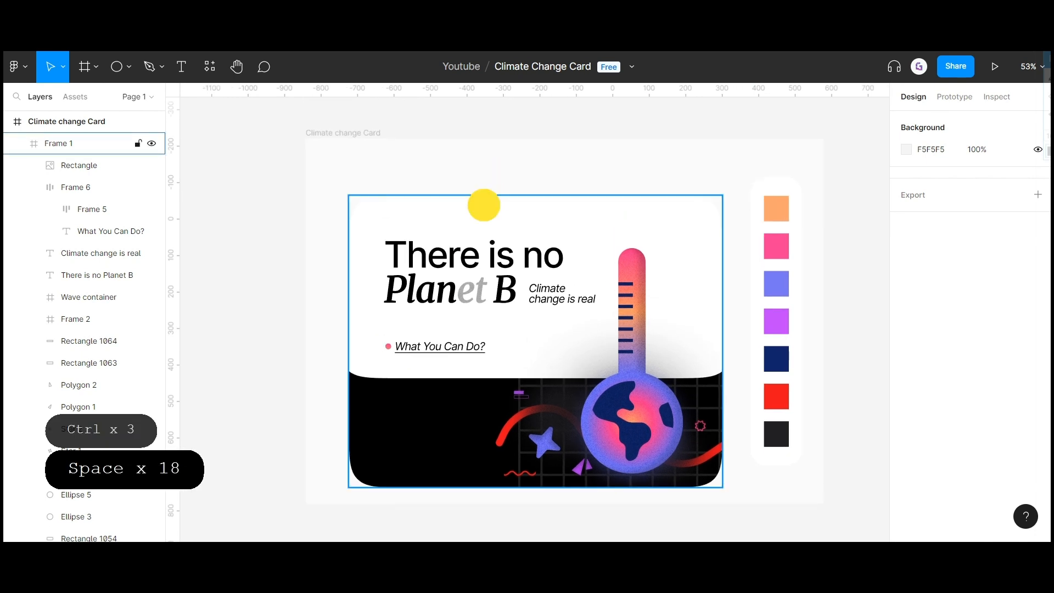
pyautogui.click(490, 217)
pyautogui.moveTo(489, 214); pyautogui.dragTo(490, 199)
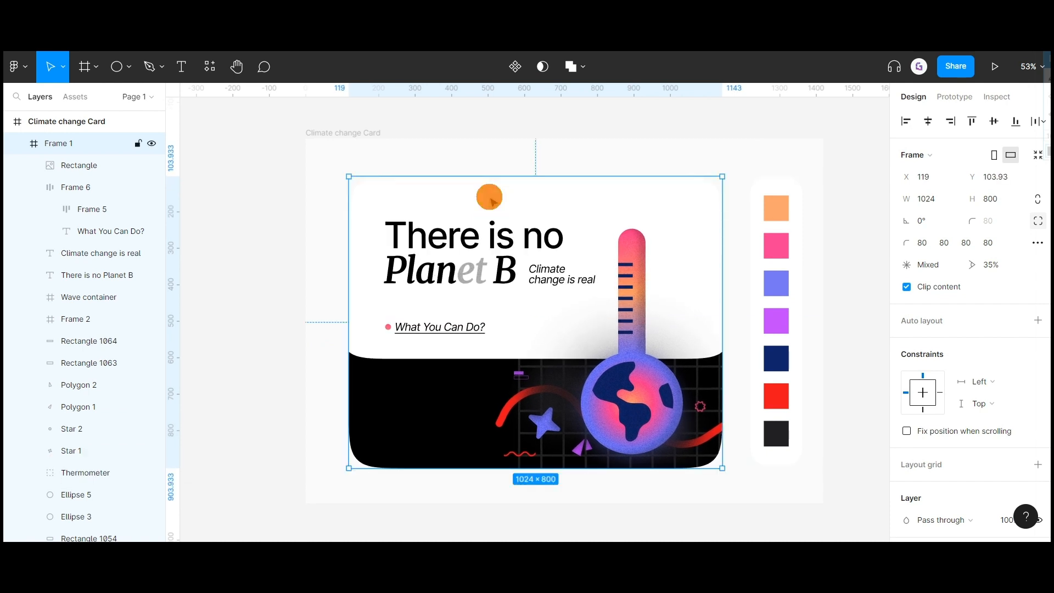
# Step: Fill the outer Climate change Card frame with the blue-violet sampled from the rim of the globe
pyautogui.click(327, 134)
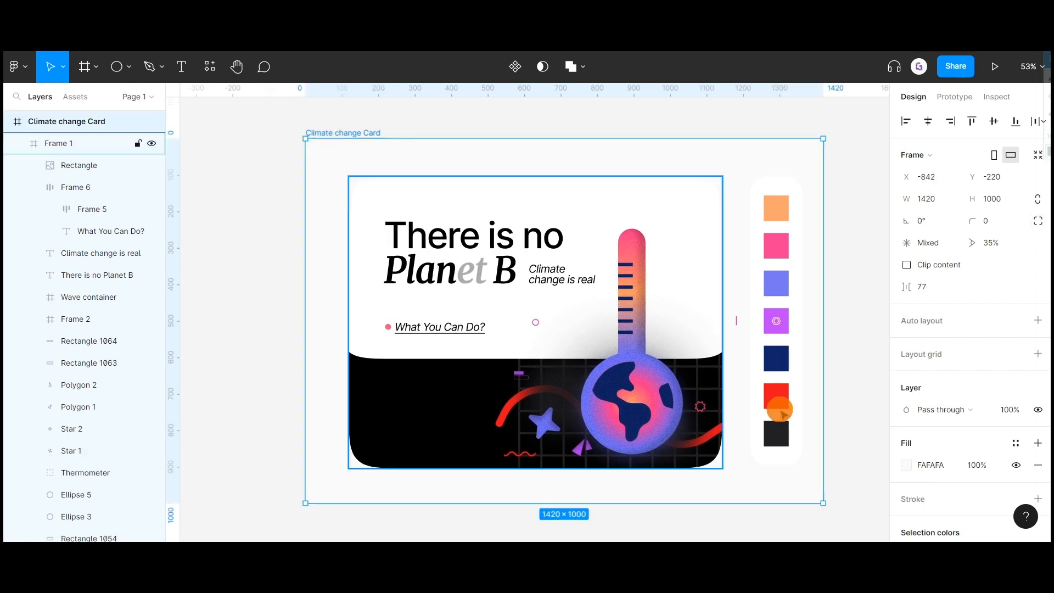
pyautogui.click(909, 465)
pyautogui.click(745, 392)
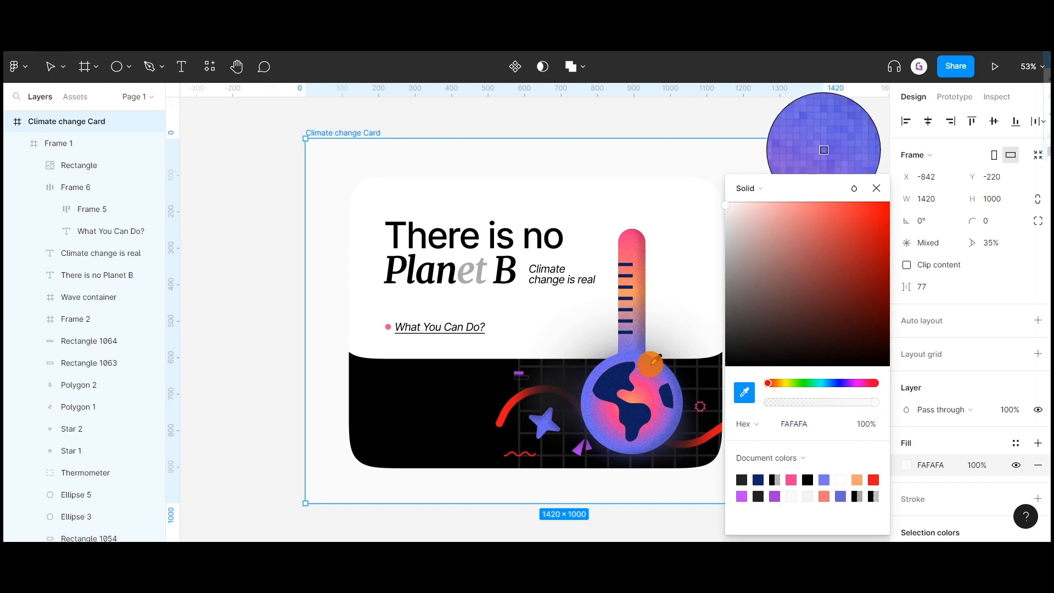
pyautogui.click(650, 362)
pyautogui.click(876, 188)
pyautogui.click(825, 217)
# Step: Reposition the card frame inside the outer frame at X 113, Y 100, centring it vertically
pyautogui.press('space')
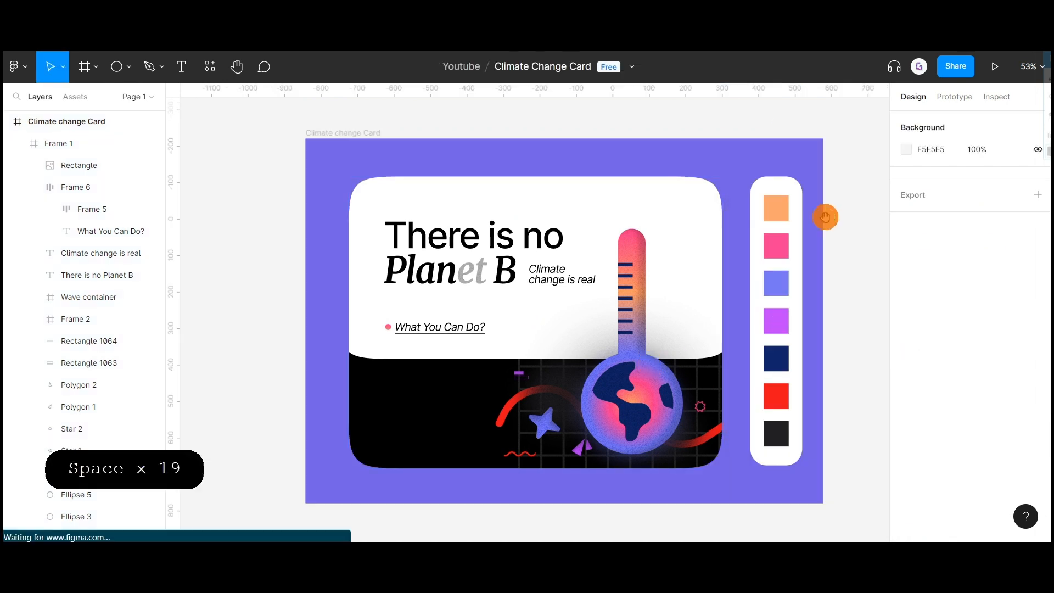
pyautogui.moveTo(825, 217); pyautogui.dragTo(781, 217)
pyautogui.click(58, 143)
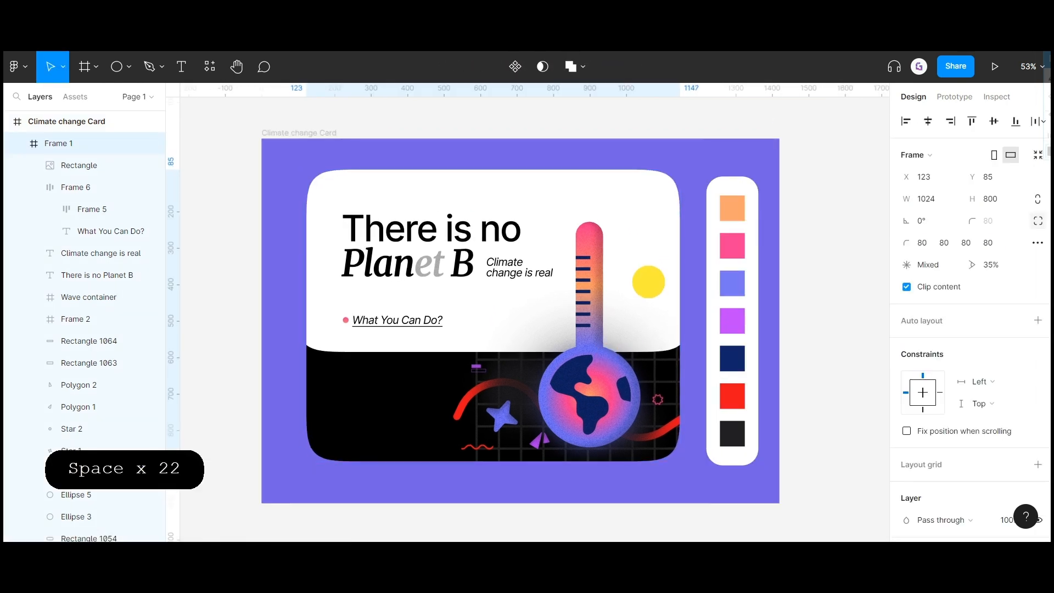
pyautogui.moveTo(648, 282); pyautogui.dragTo(657, 316)
pyautogui.click(928, 121)
pyautogui.click(994, 122)
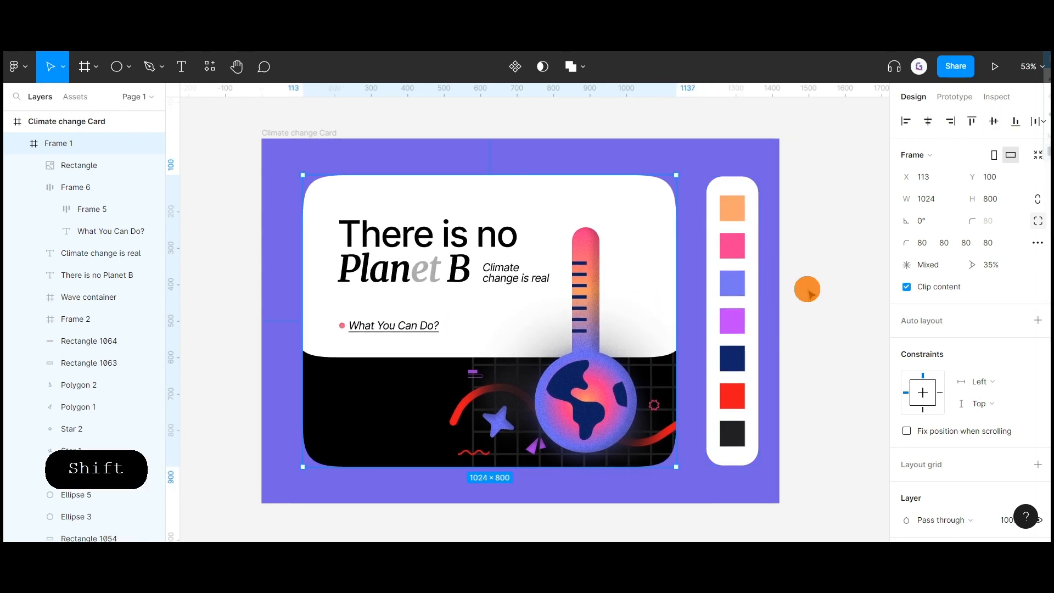
pyautogui.click(811, 295)
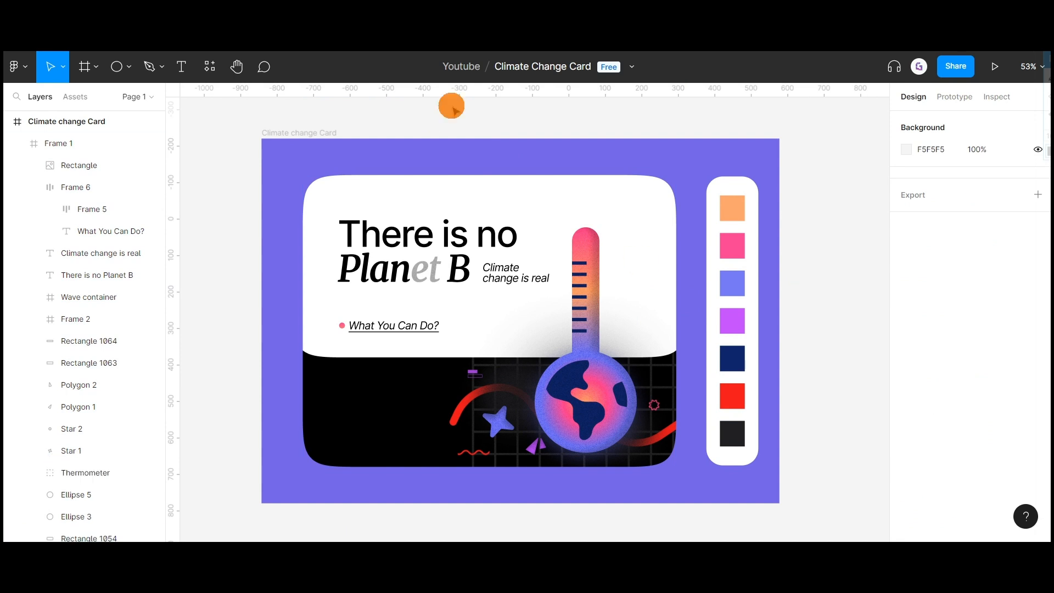
pyautogui.moveTo(456, 93); pyautogui.dragTo(469, 323)
pyautogui.click(498, 277)
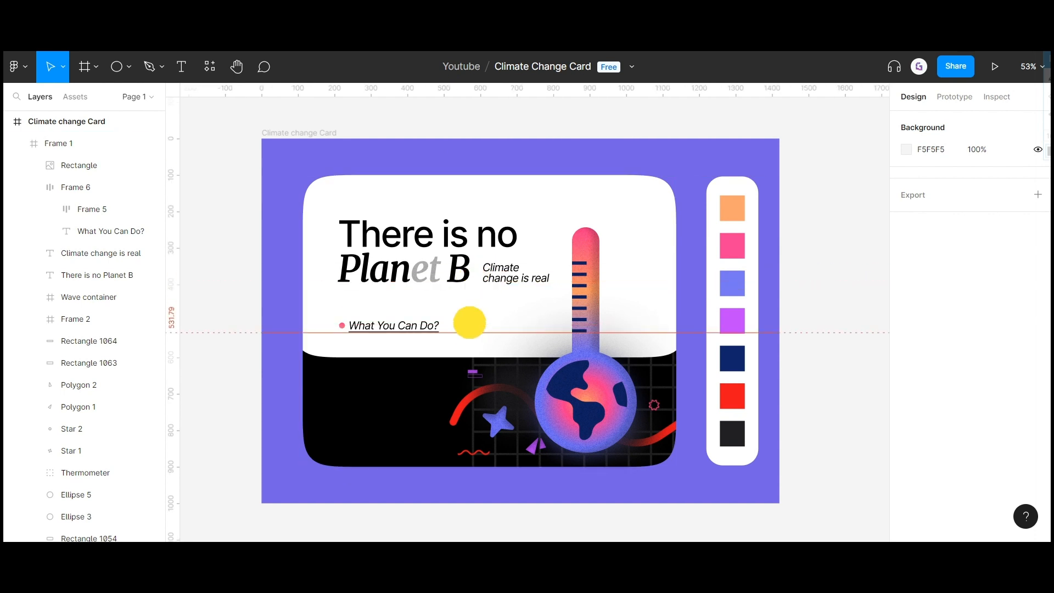
pyautogui.press('Delete')
pyautogui.moveTo(169, 332); pyautogui.dragTo(109, 325)
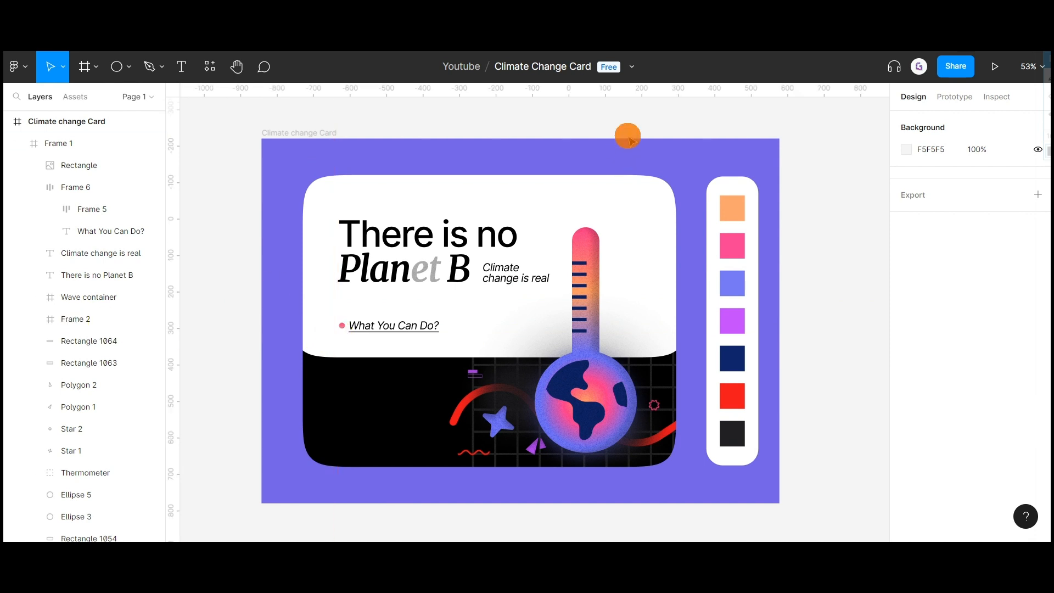